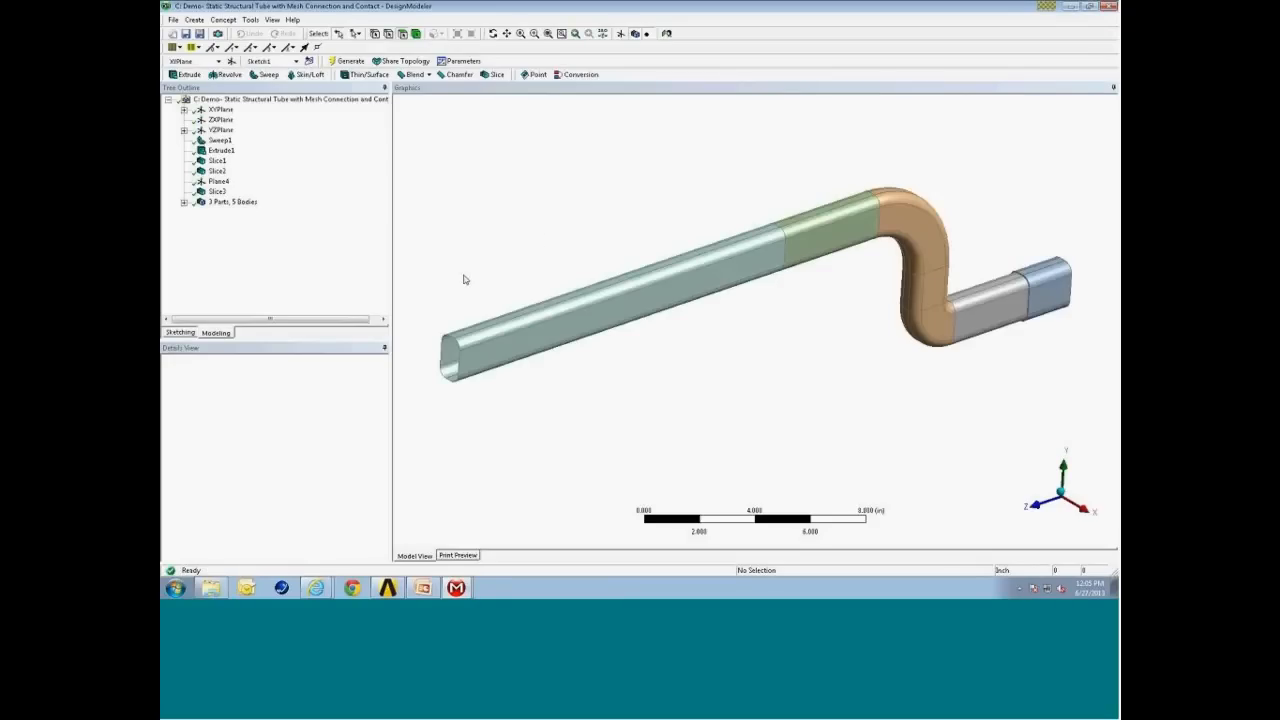
Expand the parts list and the Tube part, and examine the TubeInsert body from both sides of the model
middle_drag(647, 300, 686, 294)
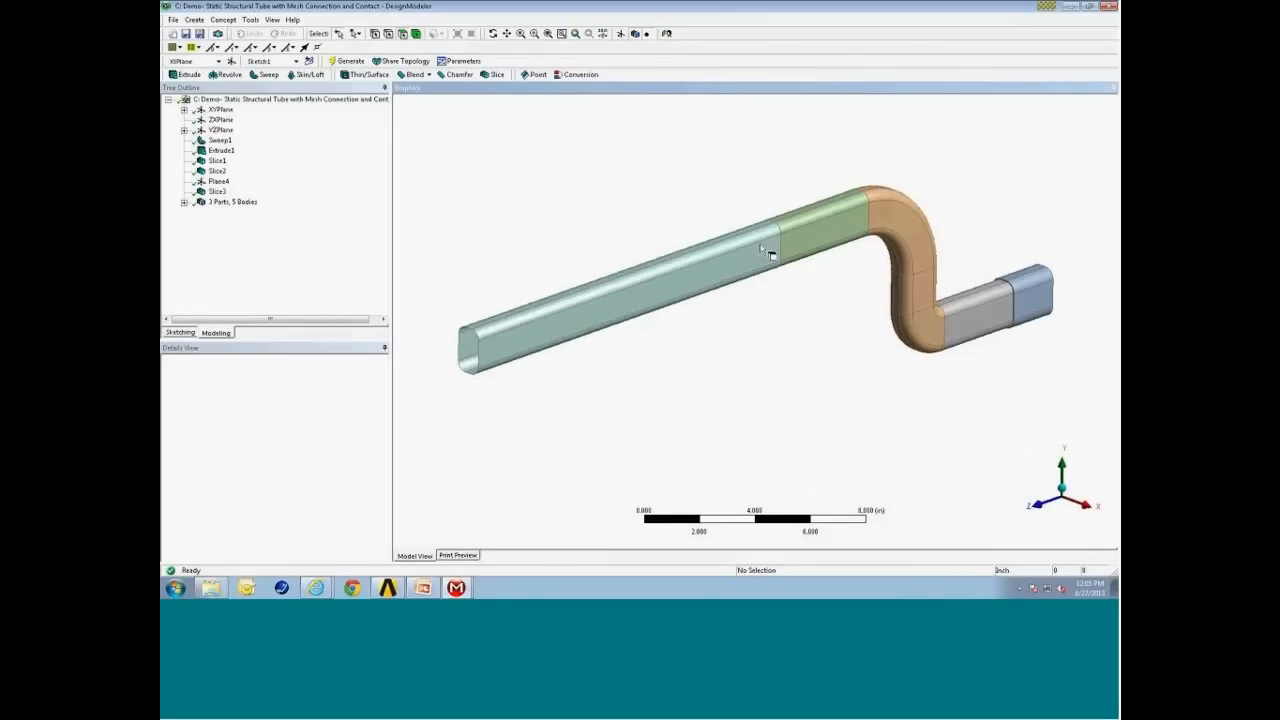
click(184, 203)
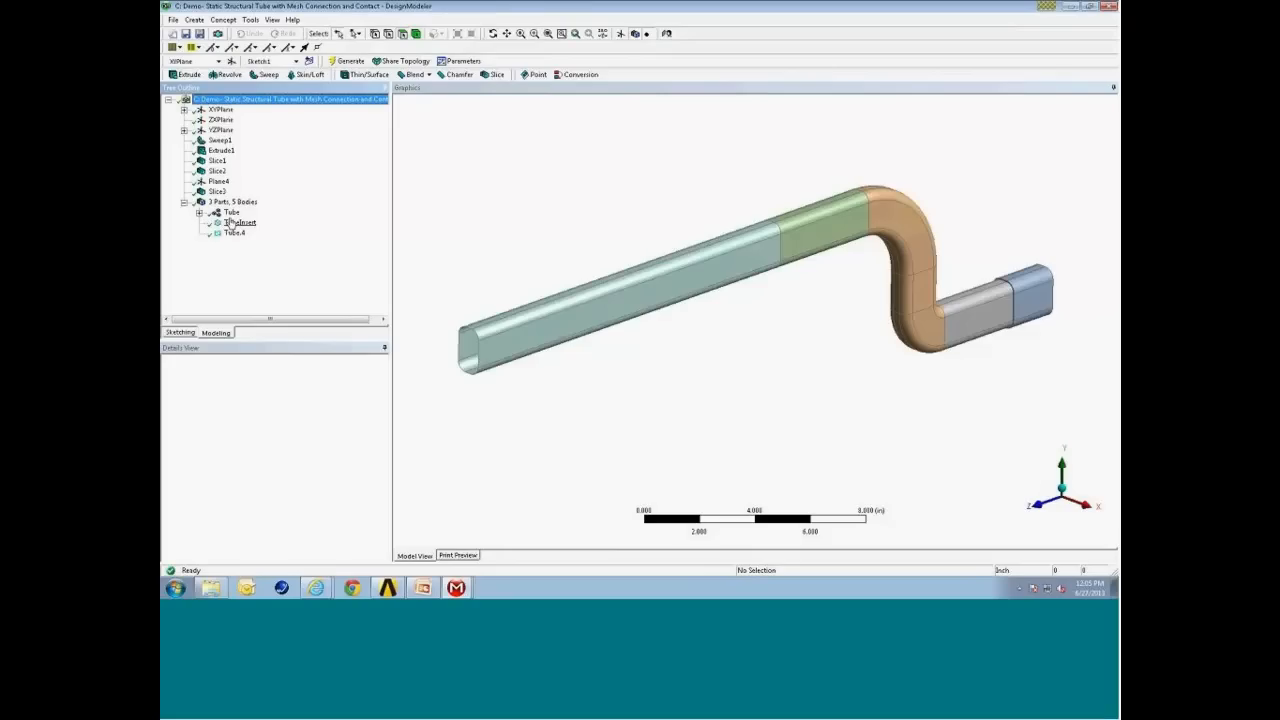
click(200, 213)
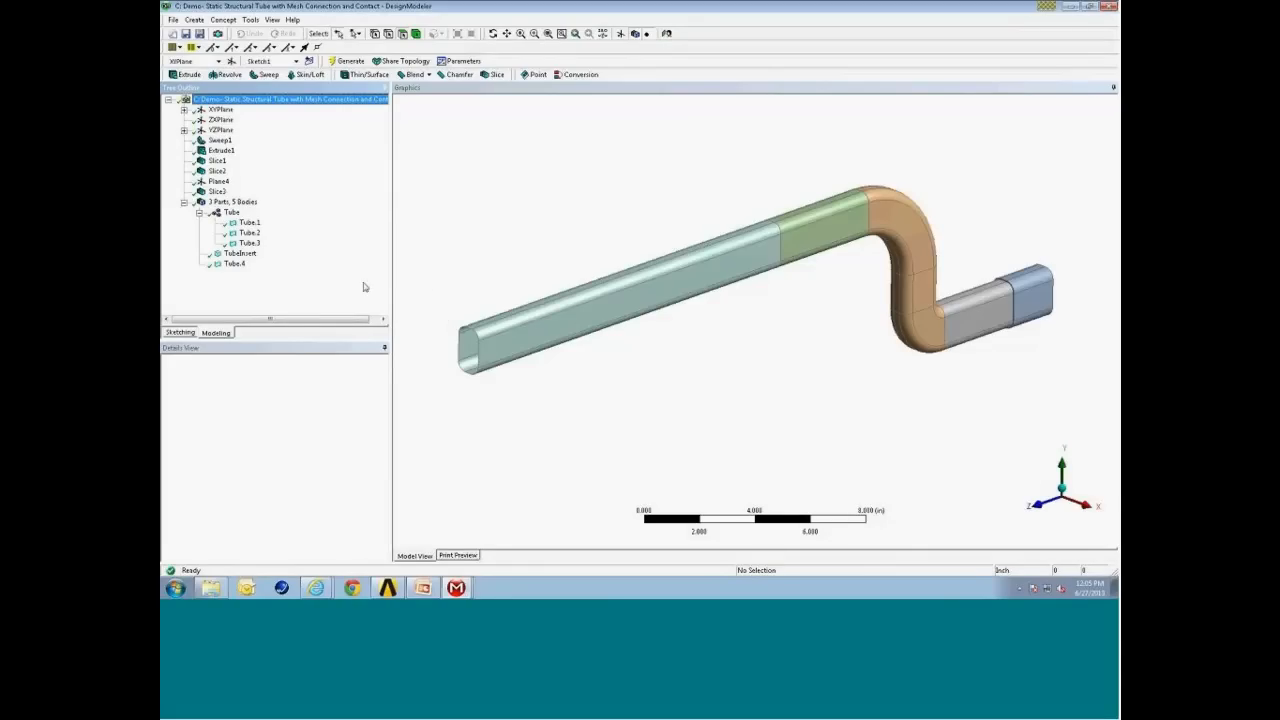
click(240, 253)
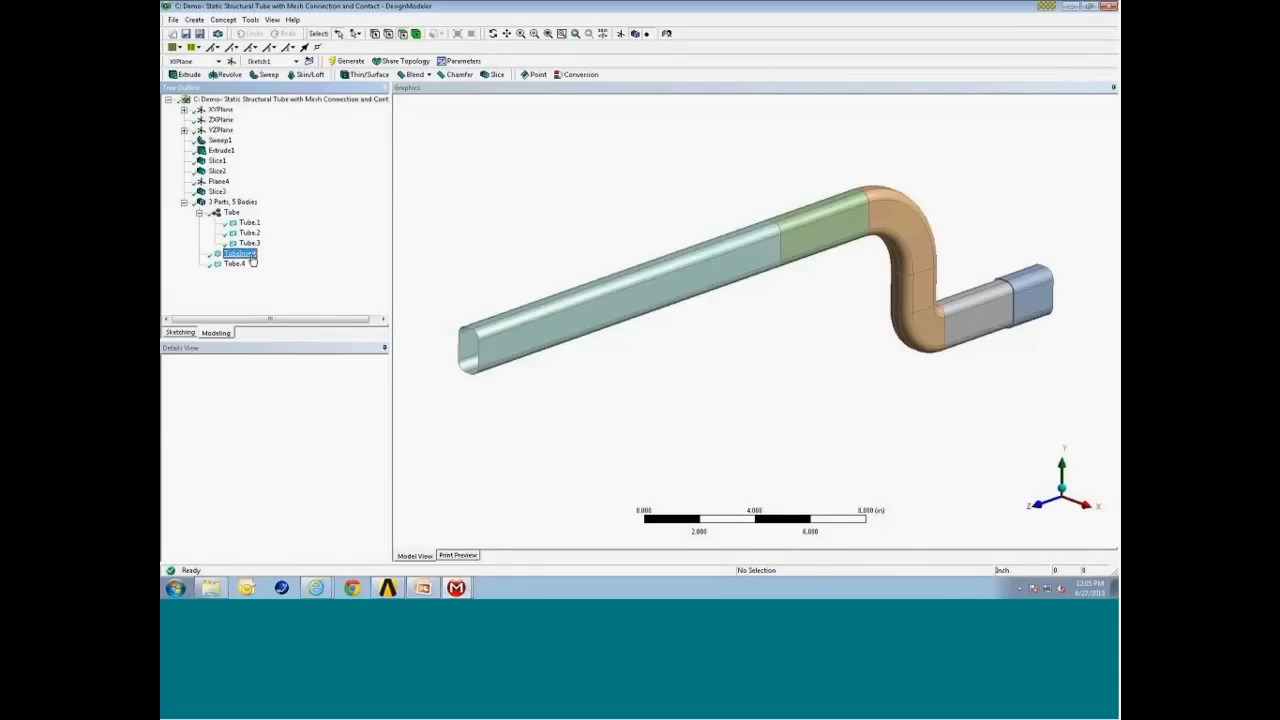
middle_drag(946, 310, 774, 326)
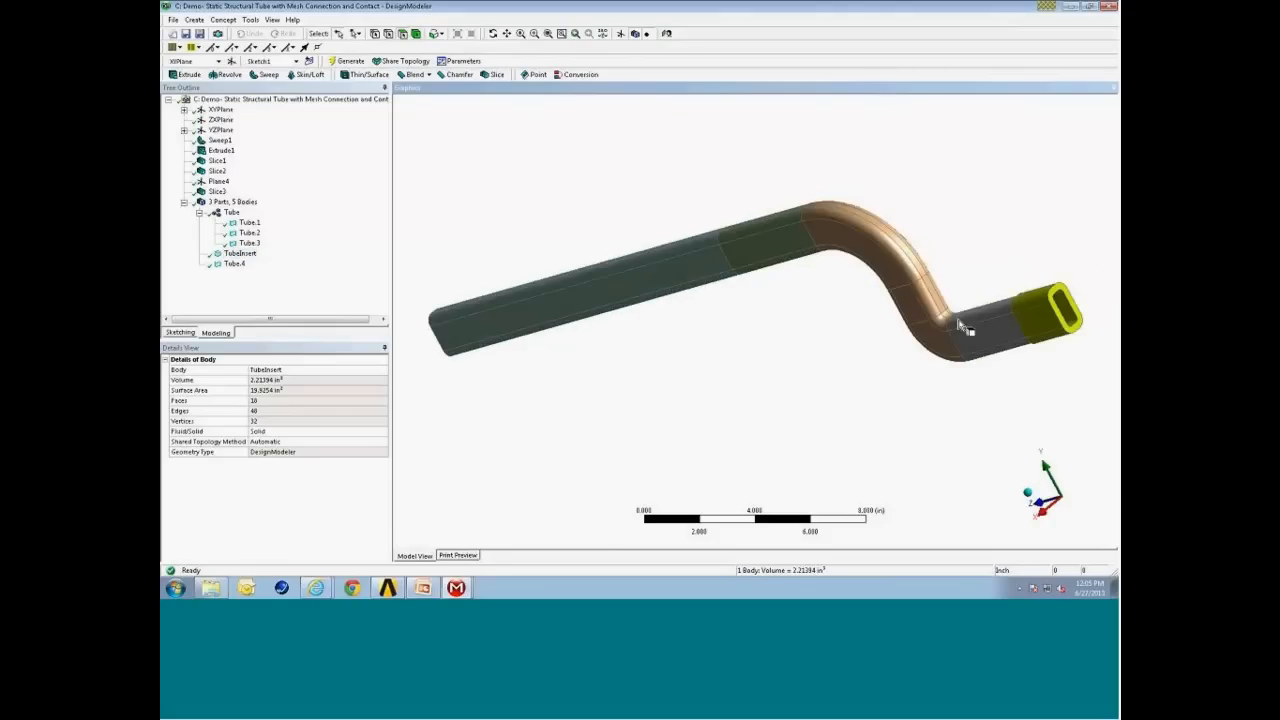
middle_drag(971, 329, 1042, 305)
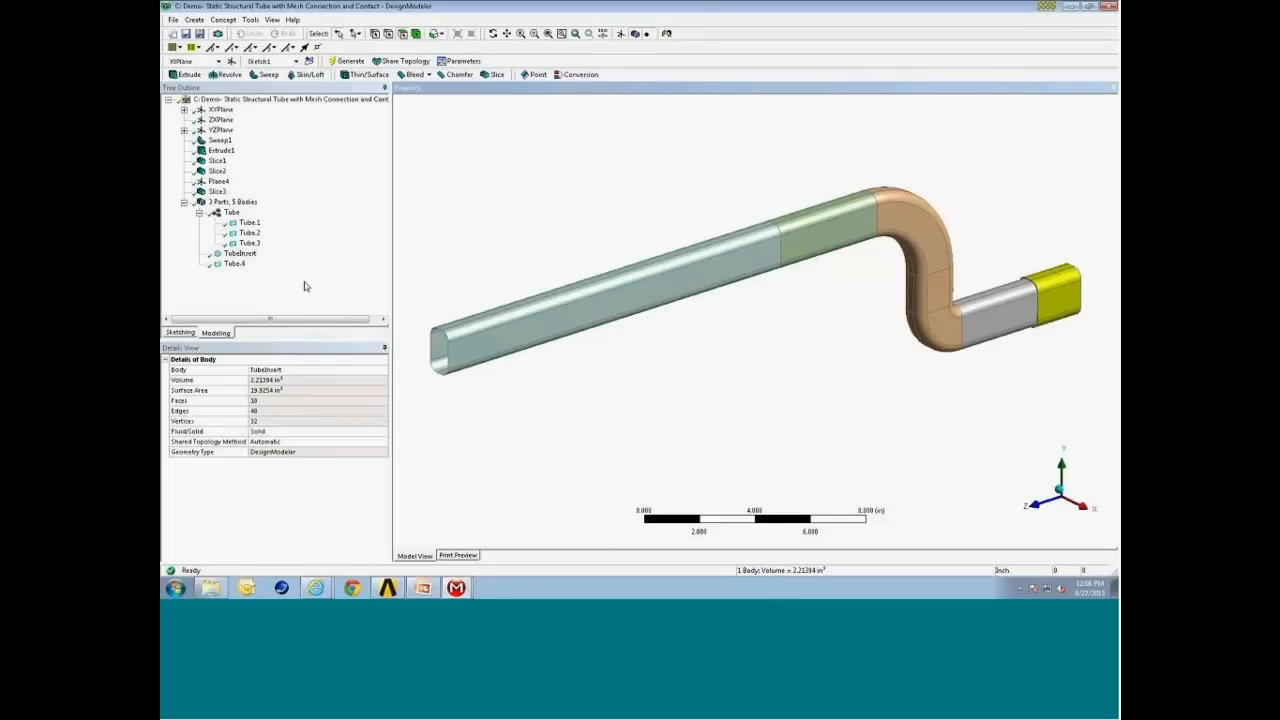
Examine the surface bodies Tube.1, Tube.2, Tube.3 and Tube.4 one by one, ending on Tube.4
click(235, 266)
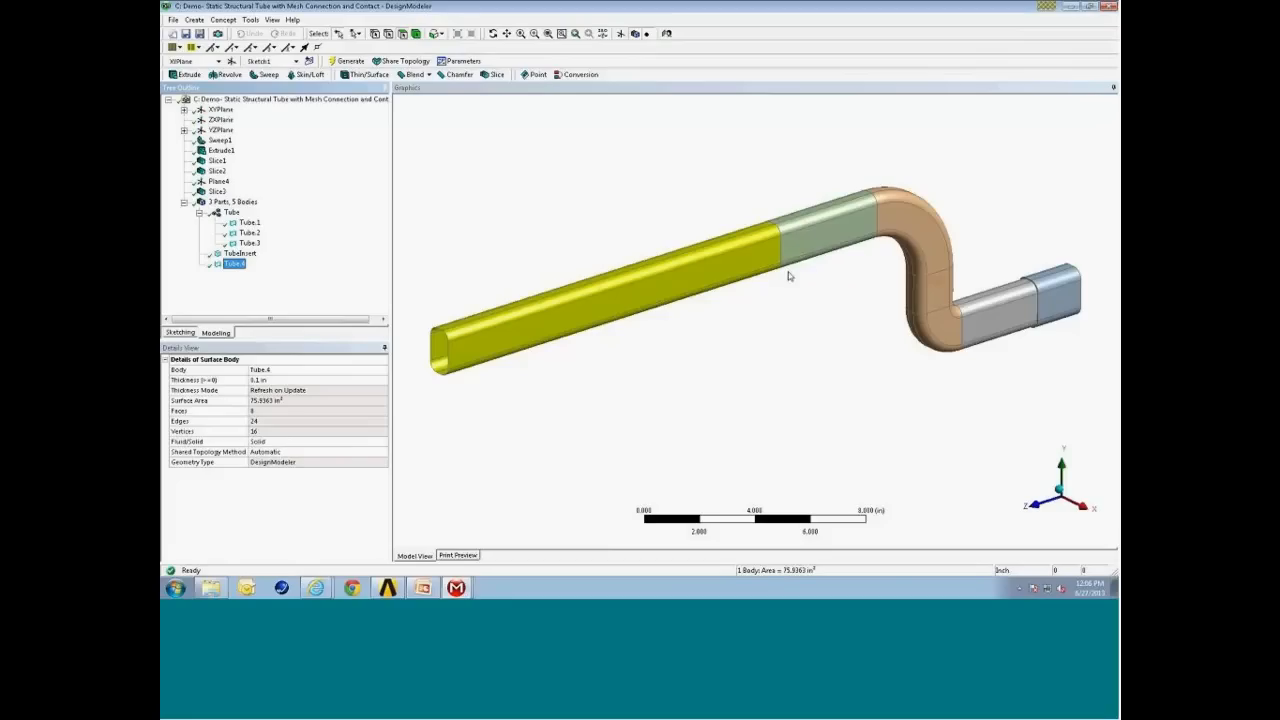
click(248, 222)
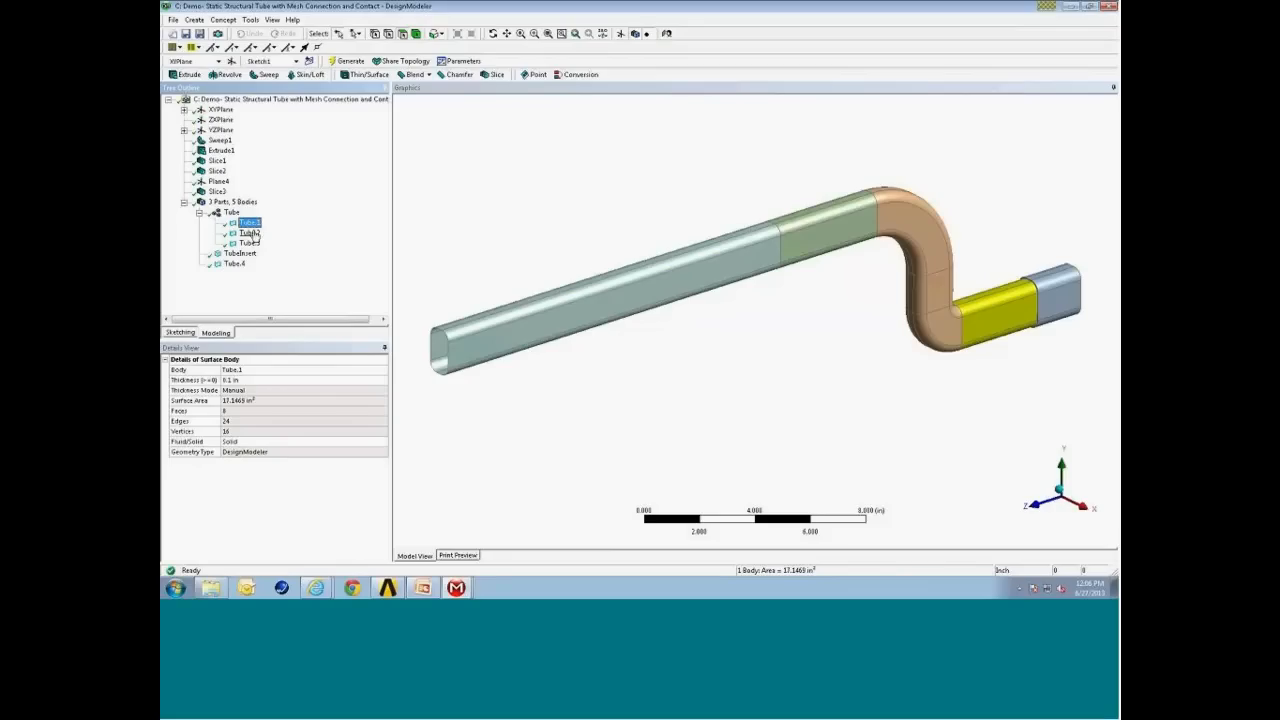
click(249, 233)
click(249, 243)
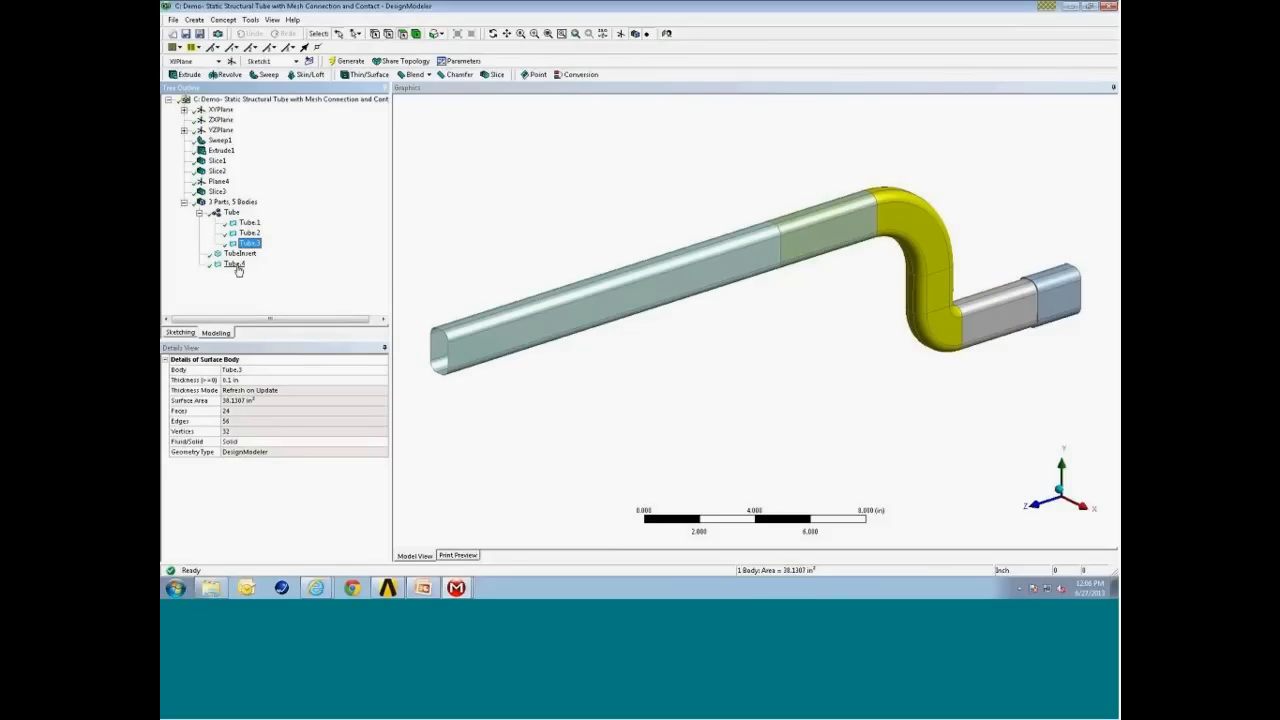
click(236, 266)
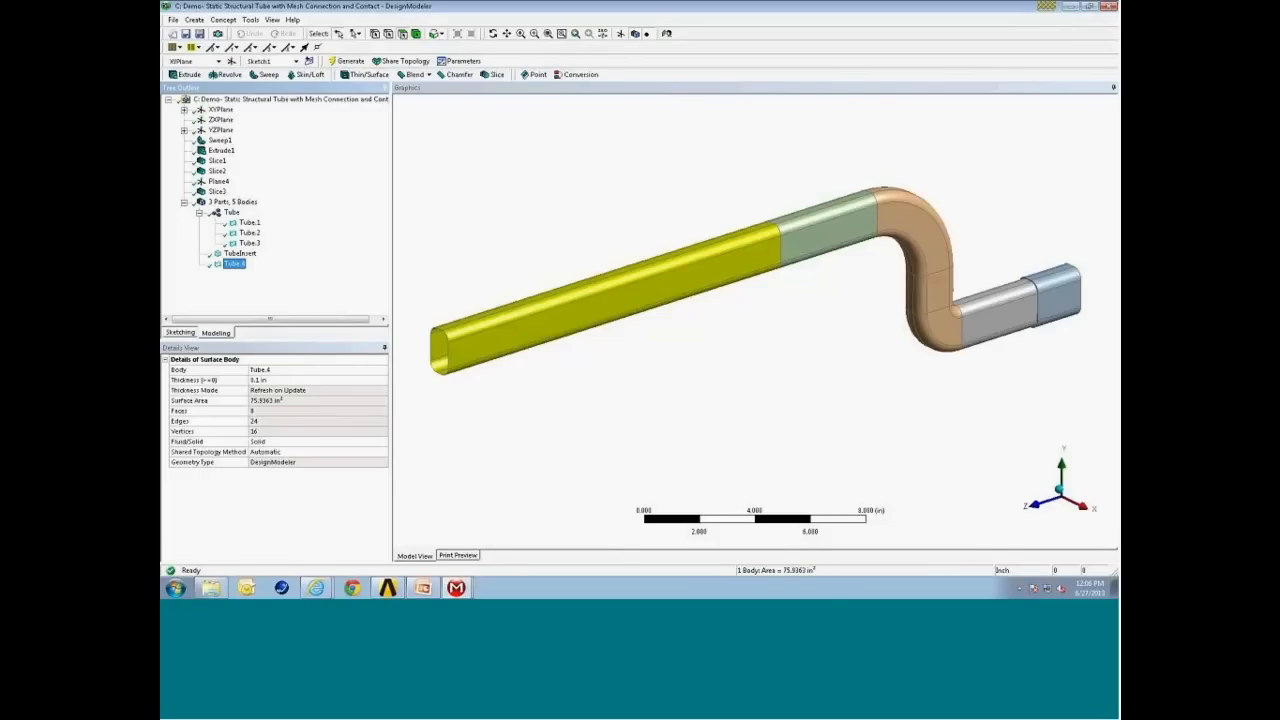
Switch to the Mechanical window of the C: Demo mesh connection and contact model, and display Tube.4's details under the expanded geometry
click(457, 588)
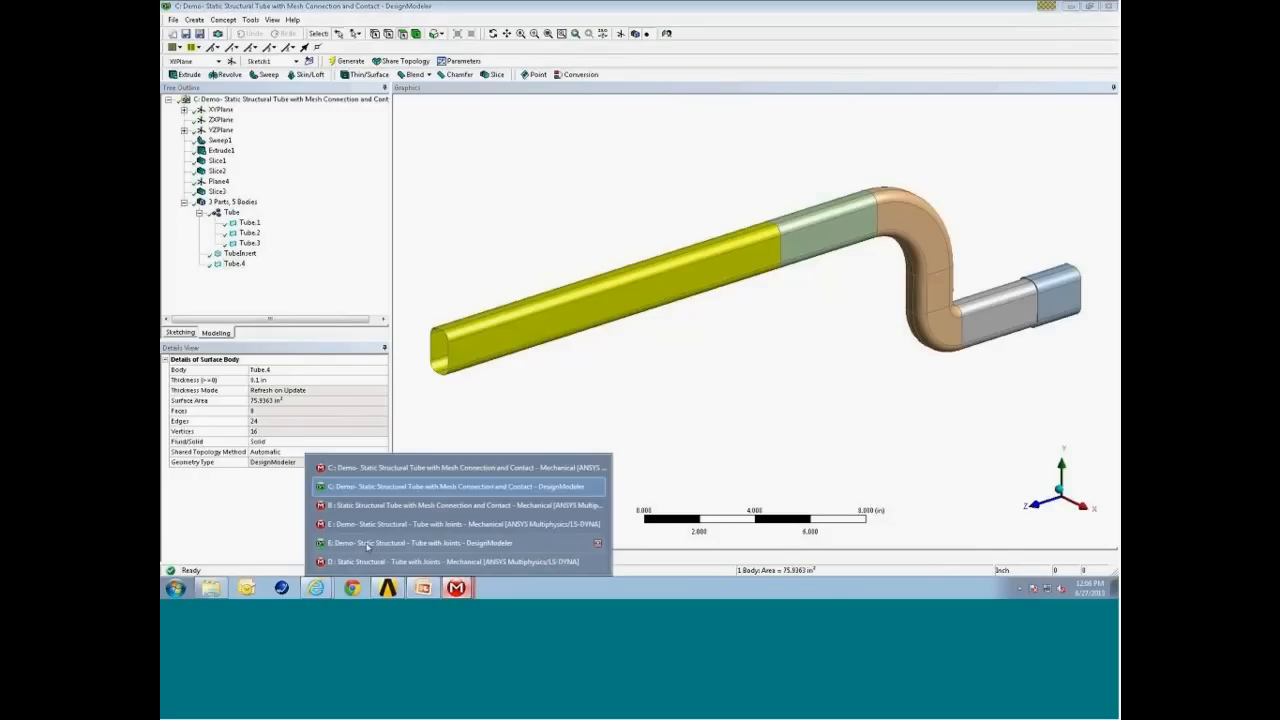
click(387, 469)
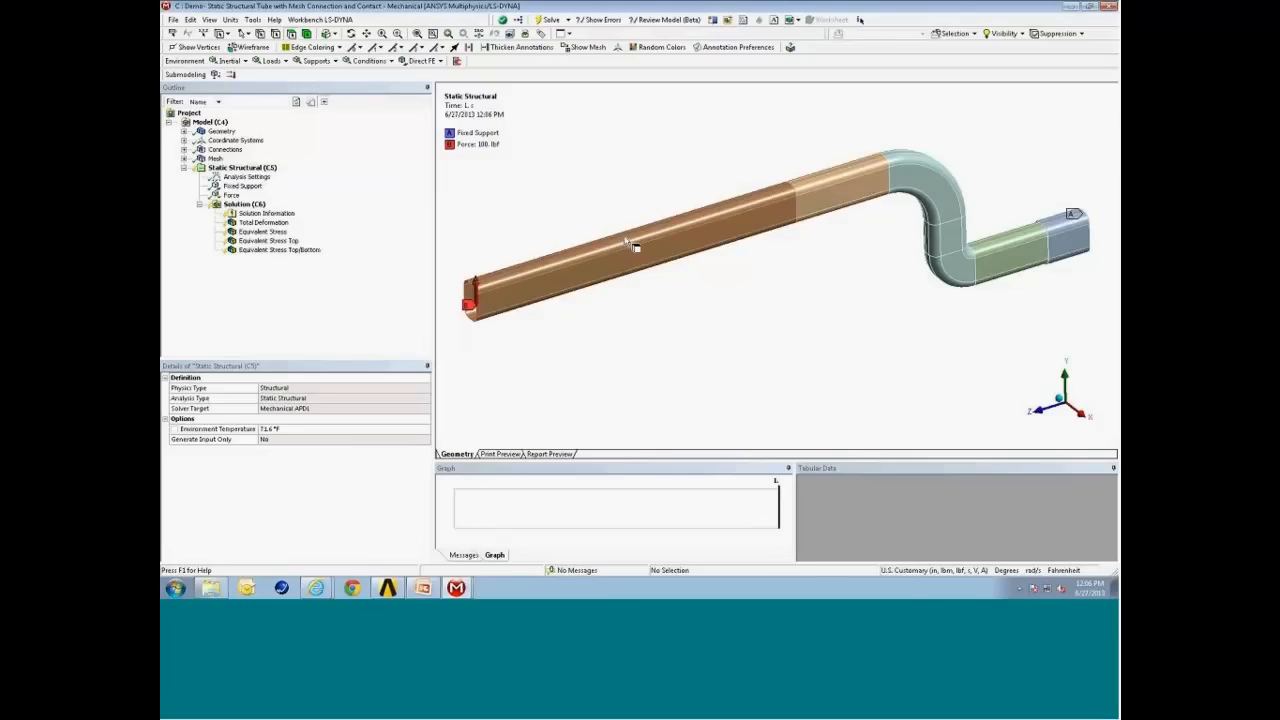
click(184, 131)
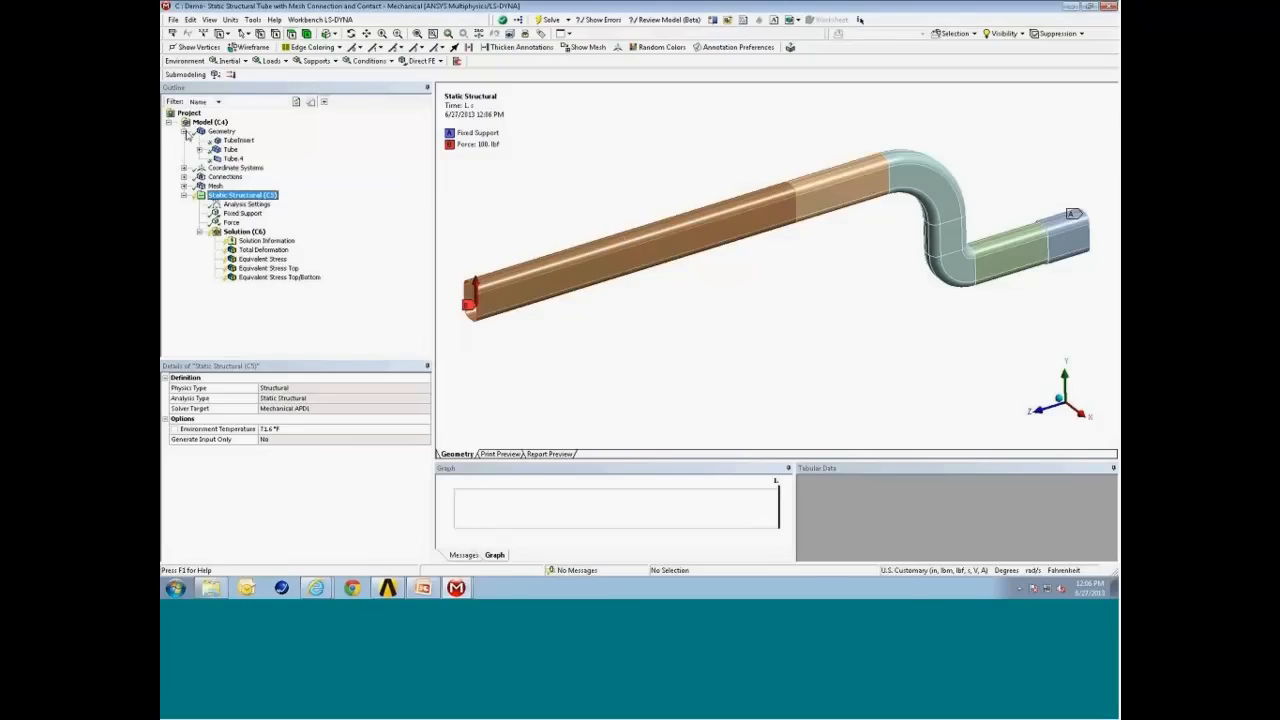
click(200, 149)
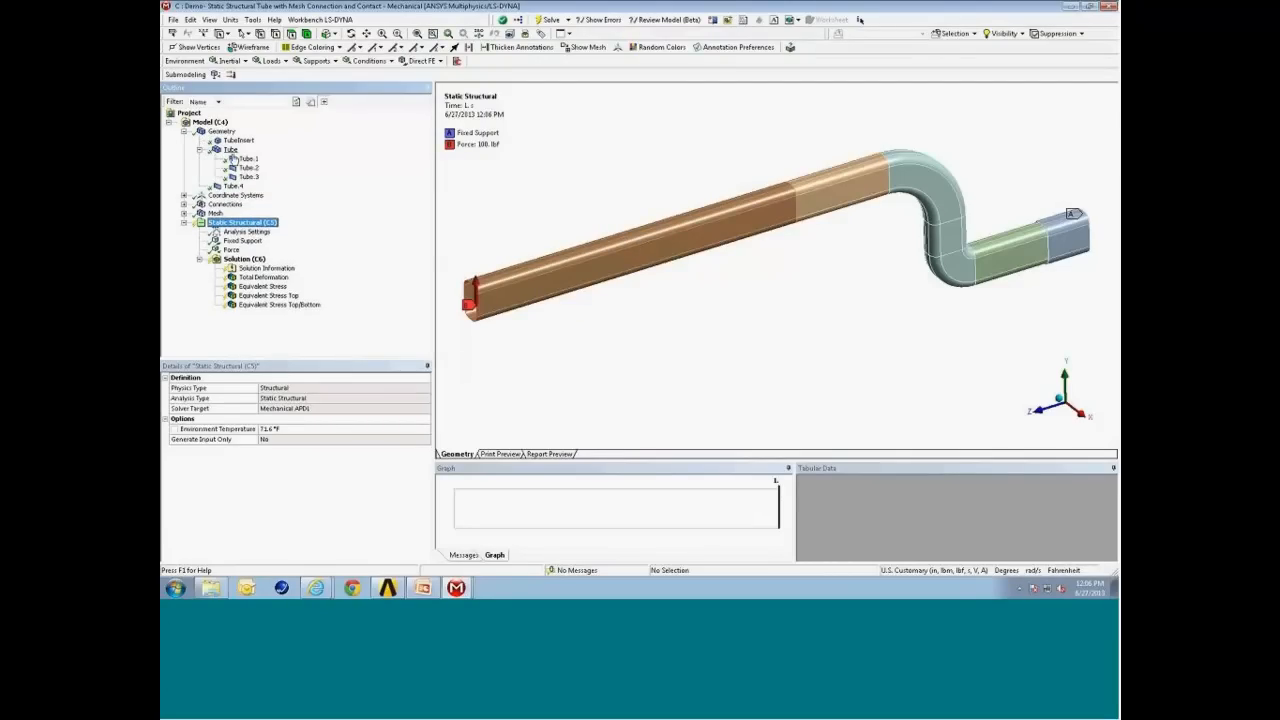
click(234, 186)
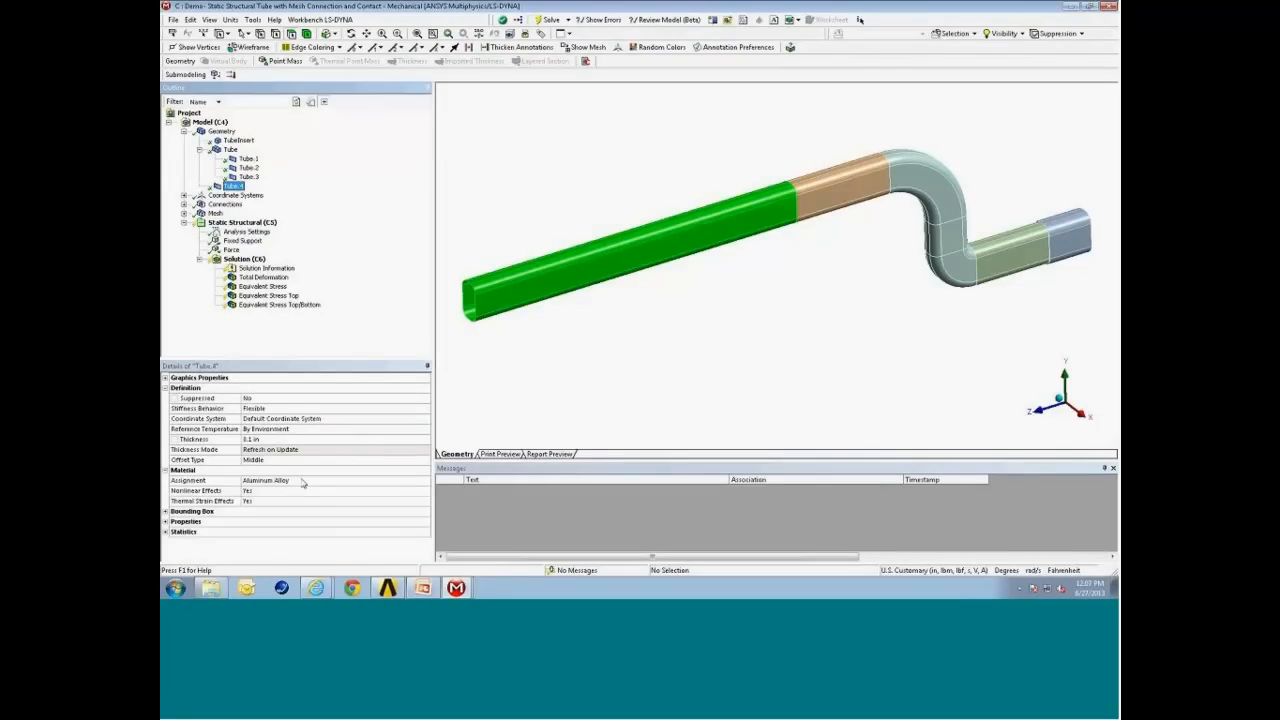
Display the mesh with its controls and connections expanded, and examine the elements at the junction of Tube.4 and the Tube part
click(184, 213)
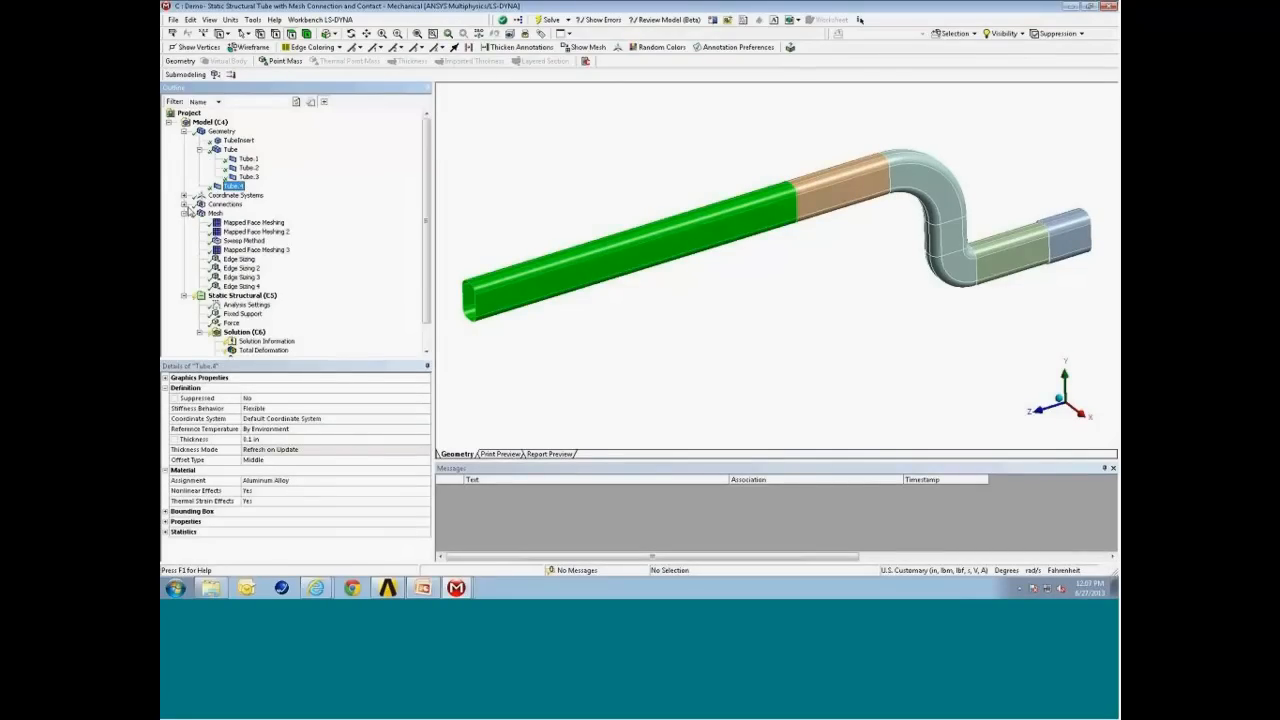
click(214, 214)
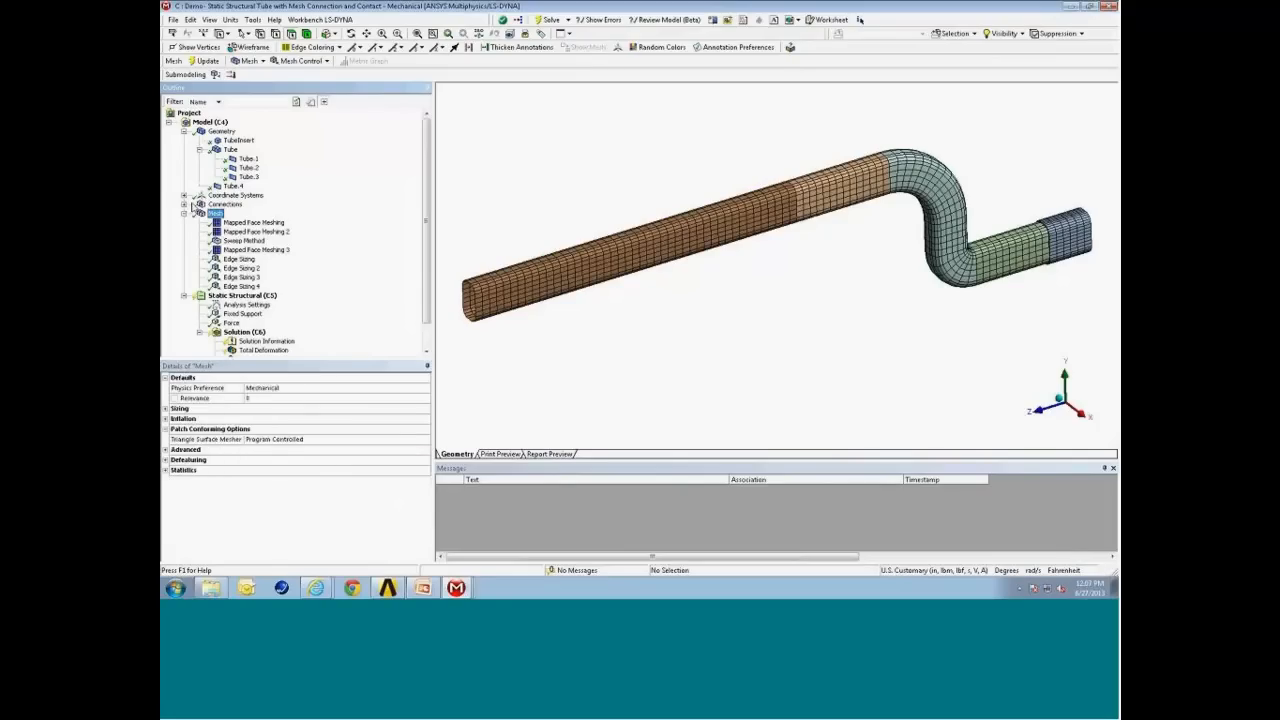
click(185, 204)
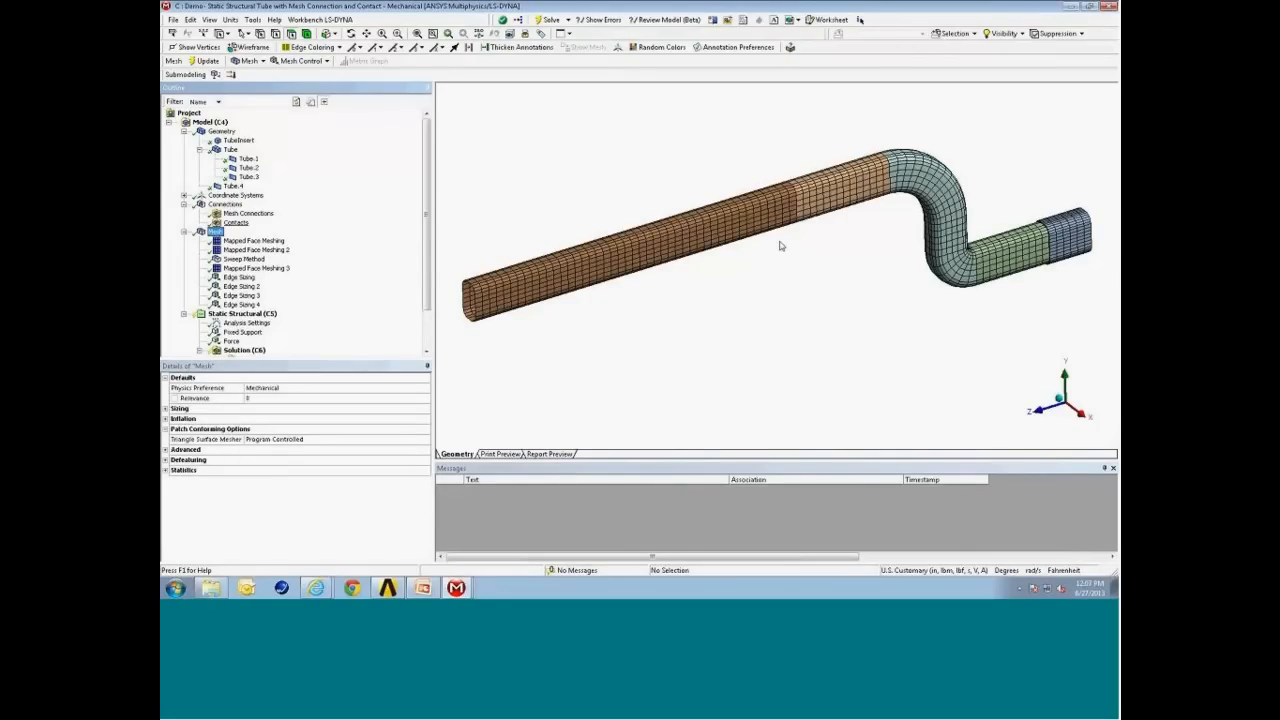
middle_drag(780, 243, 778, 195)
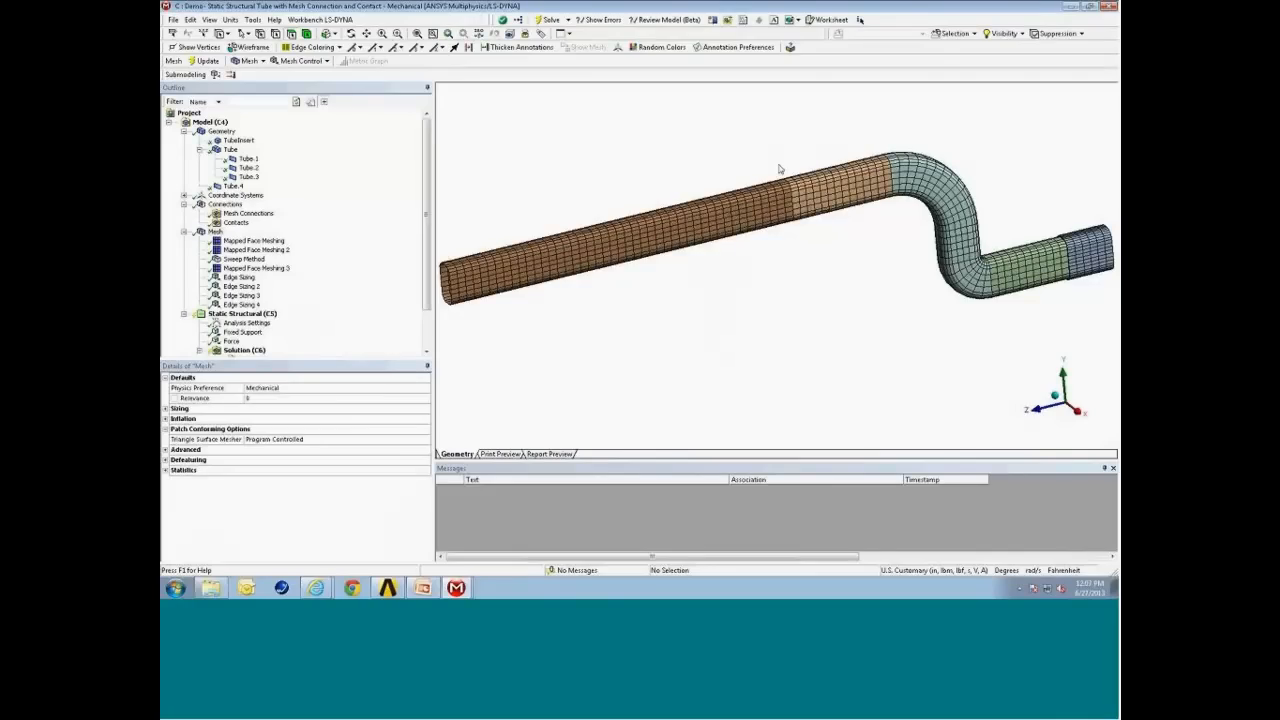
right_drag(774, 163, 812, 229)
scroll(855, 275, down, 3)
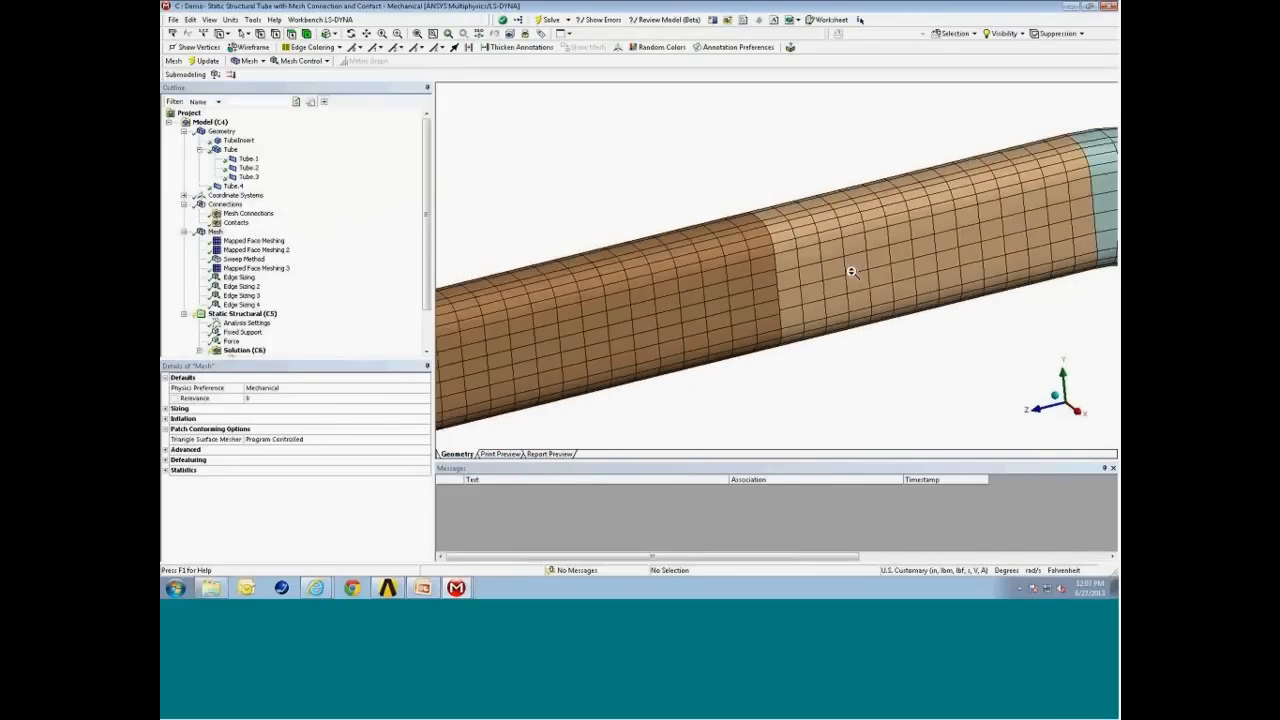
scroll(855, 275, down, 3)
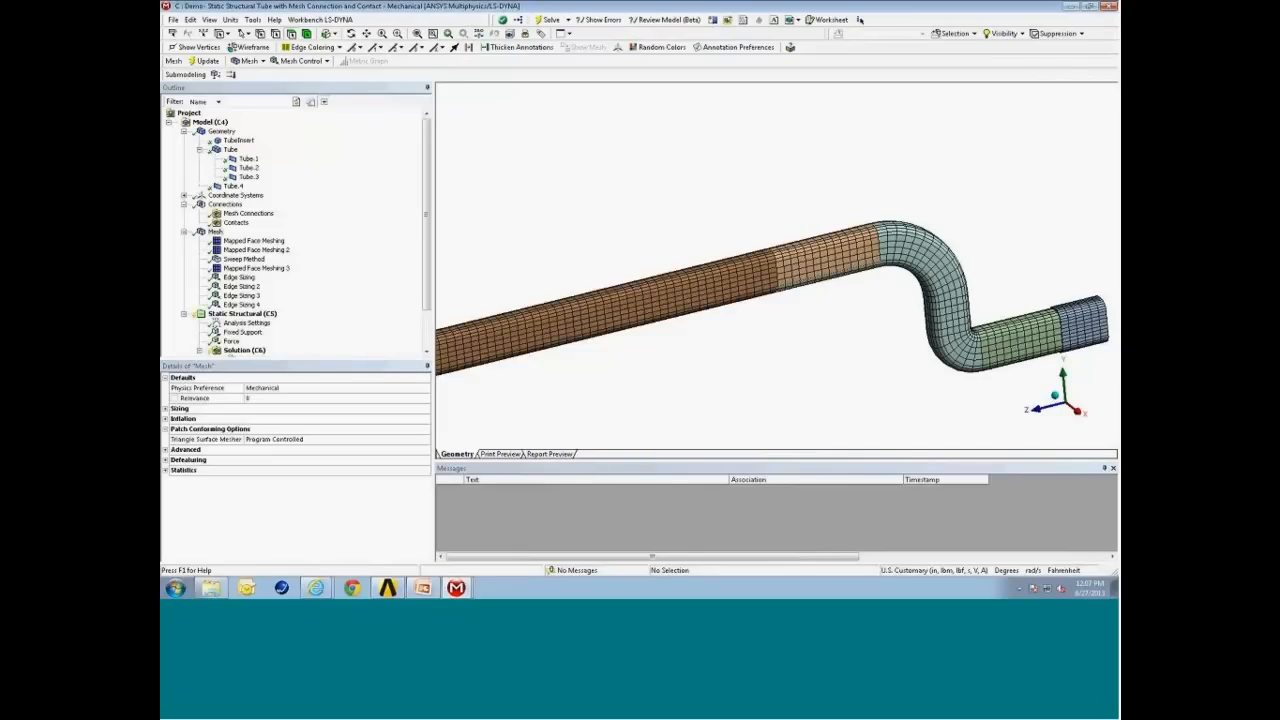
Review the static structural fixed support and force at the tube's ends, and highlight the Tube part for inspection
click(245, 315)
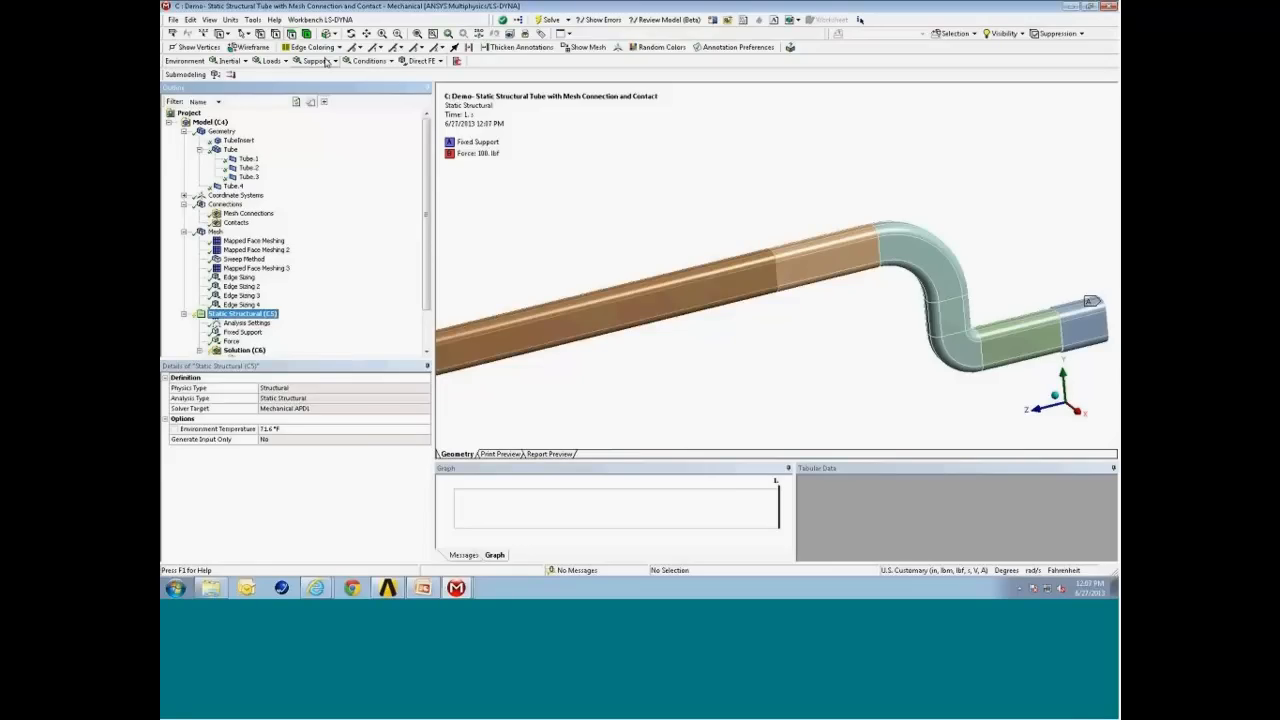
click(418, 37)
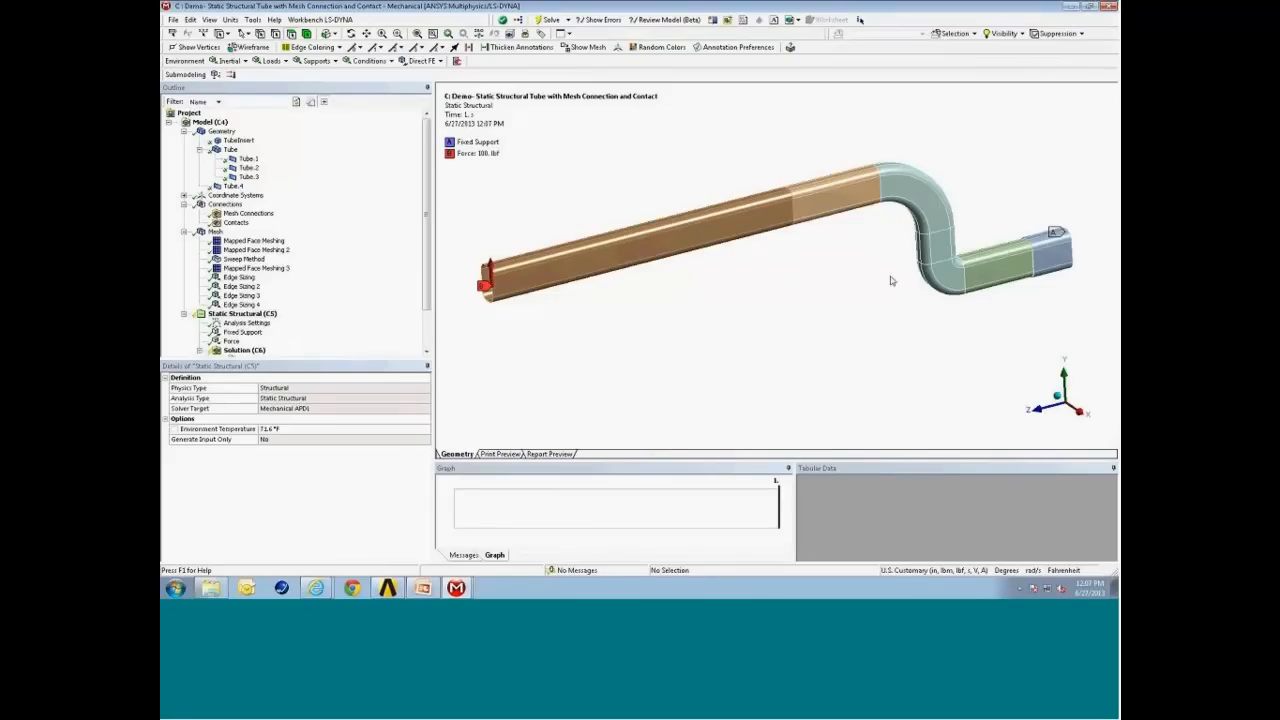
middle_drag(1064, 264, 905, 282)
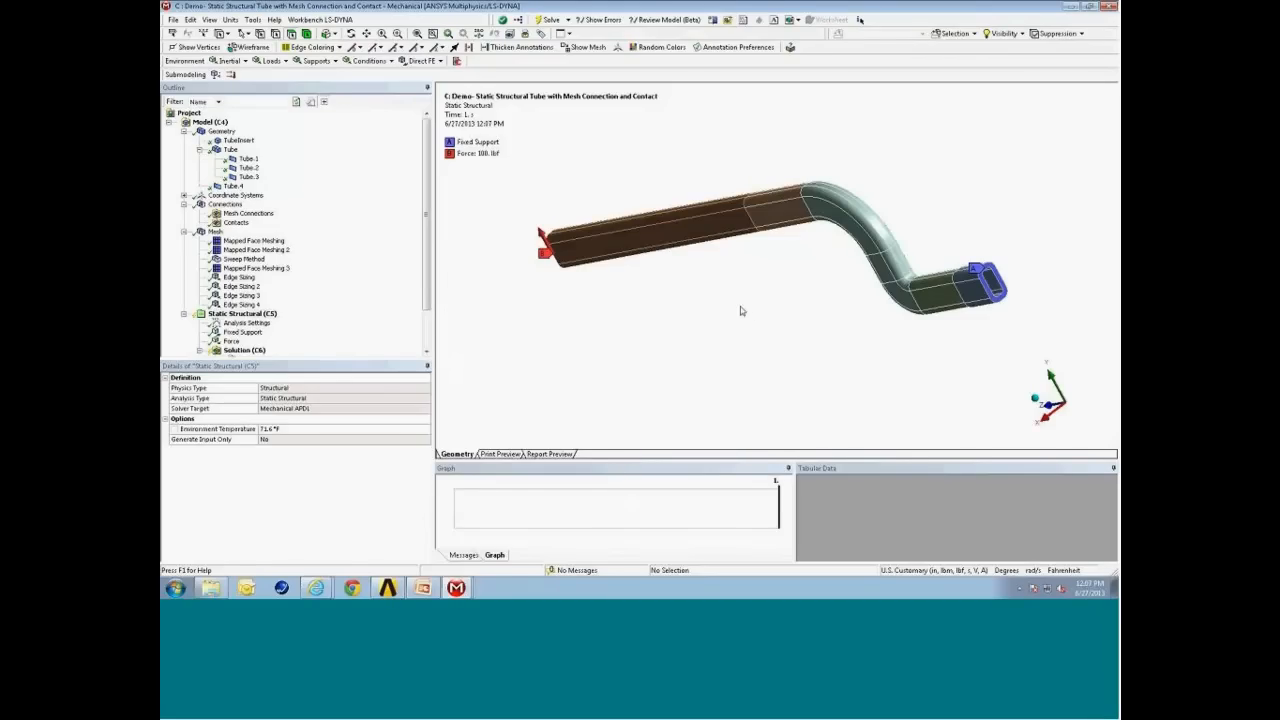
middle_drag(741, 311, 800, 288)
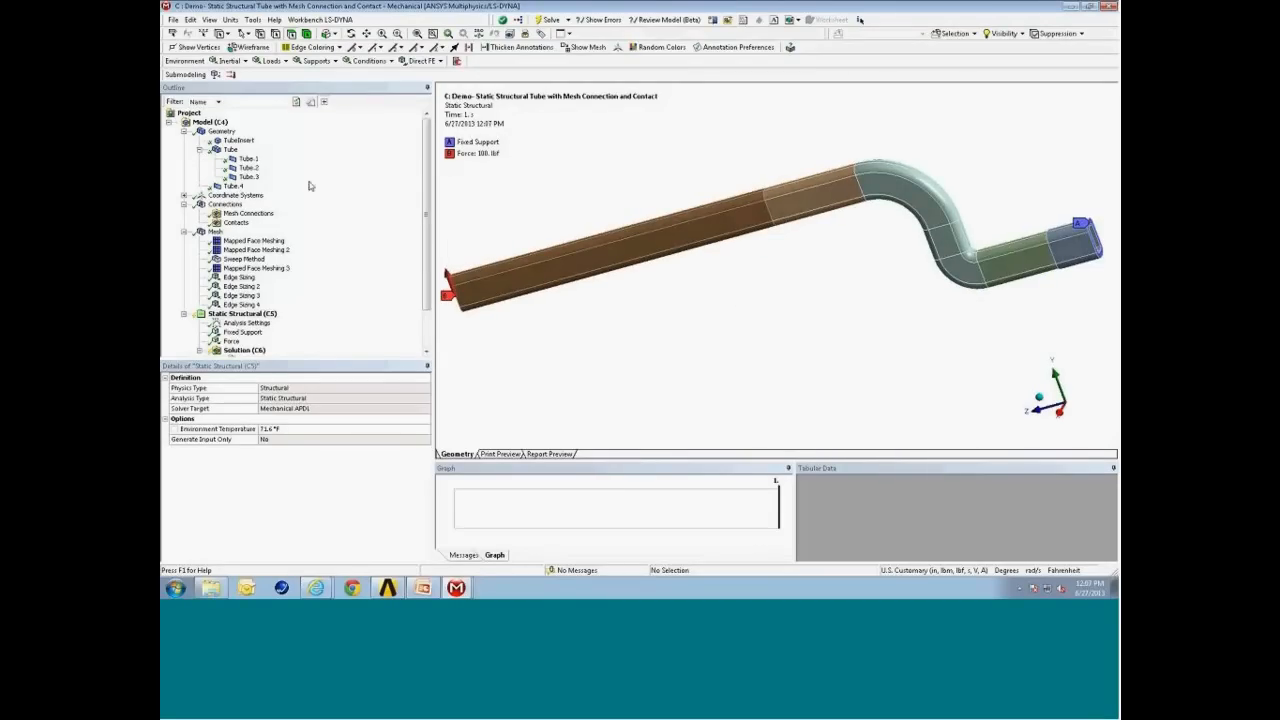
click(230, 149)
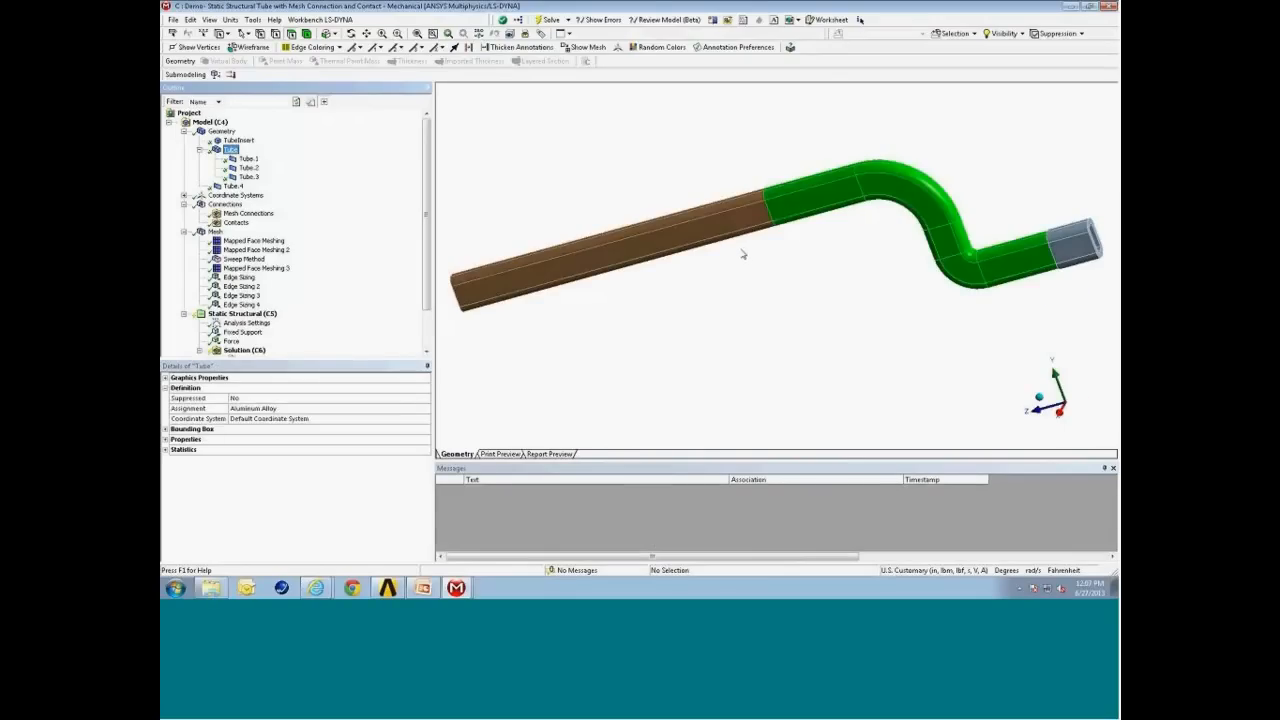
middle_drag(743, 254, 798, 247)
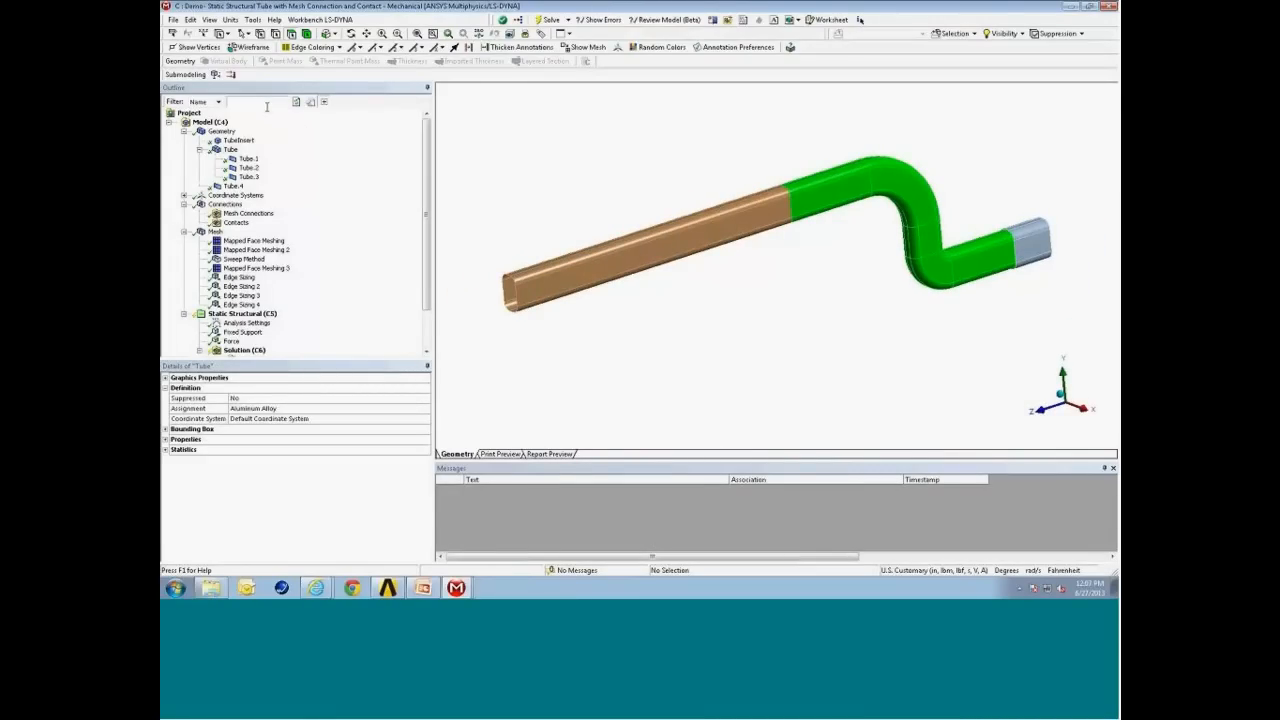
Turn on the Thick Shells and Beams display for the mesh and inspect the wall thickness at the tube's open end
click(216, 232)
click(210, 20)
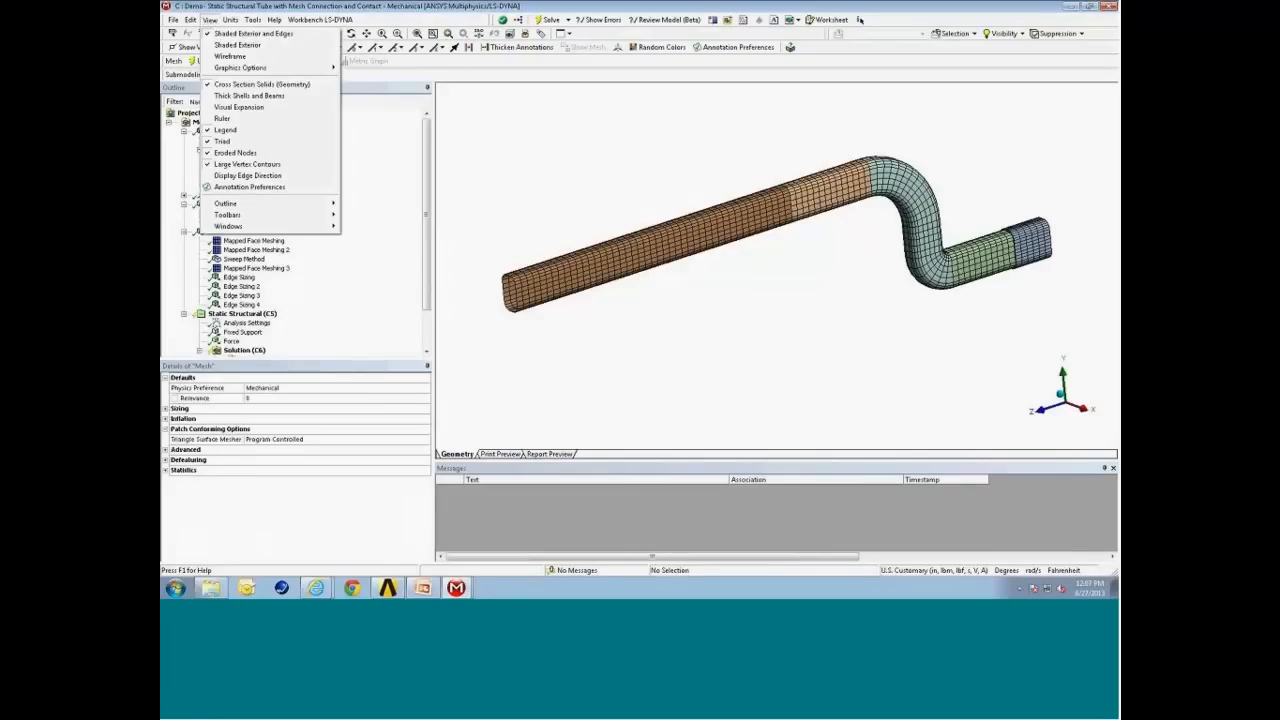
click(257, 96)
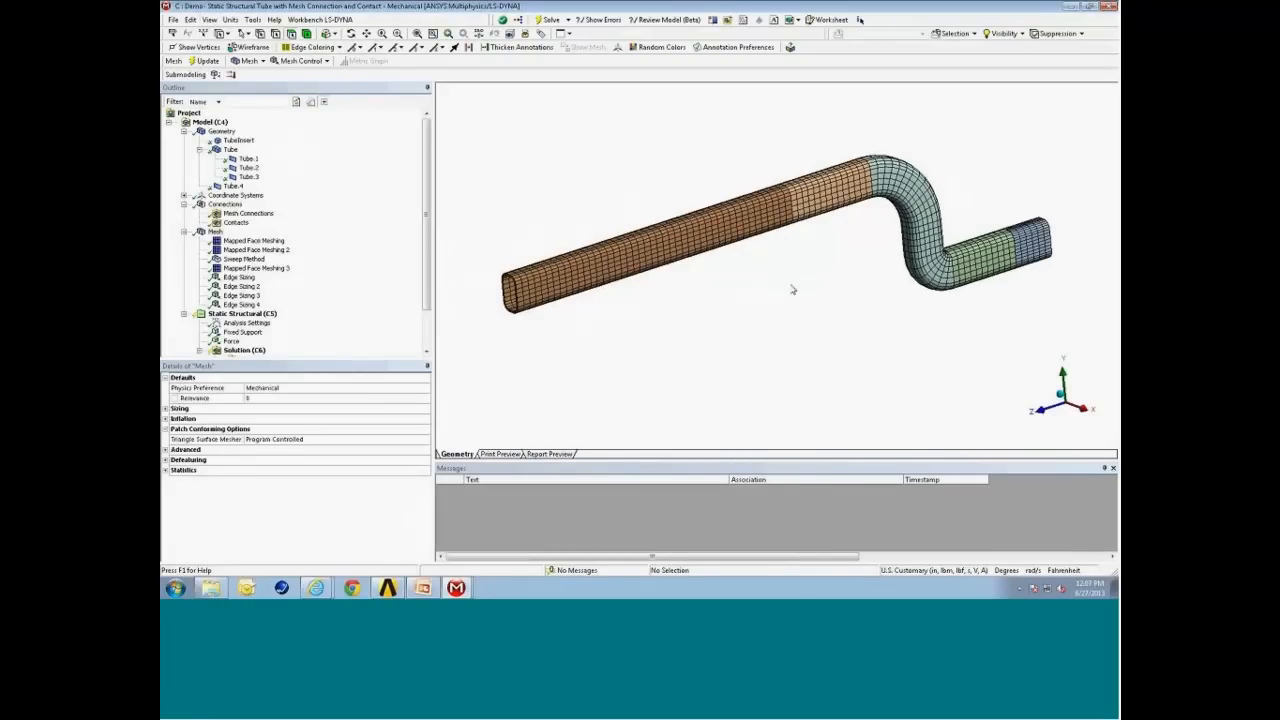
right_drag(491, 262, 560, 327)
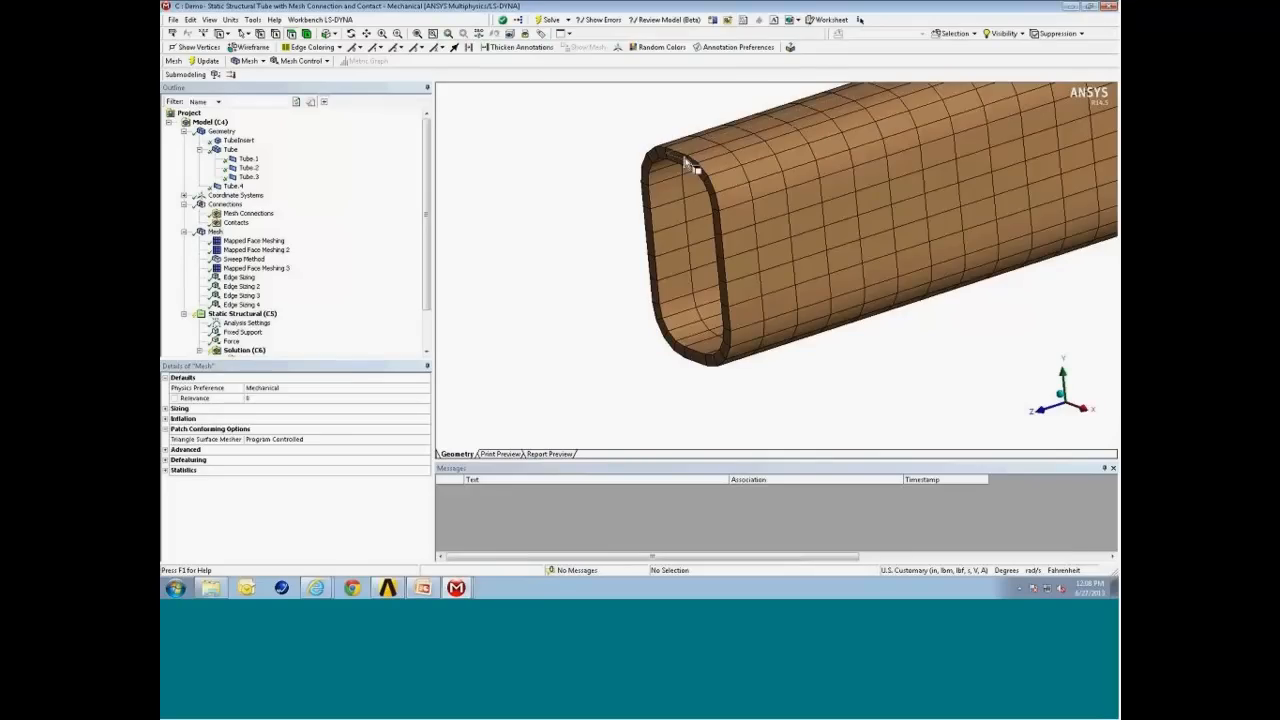
scroll(688, 226, down, 1)
scroll(688, 226, down, 1)
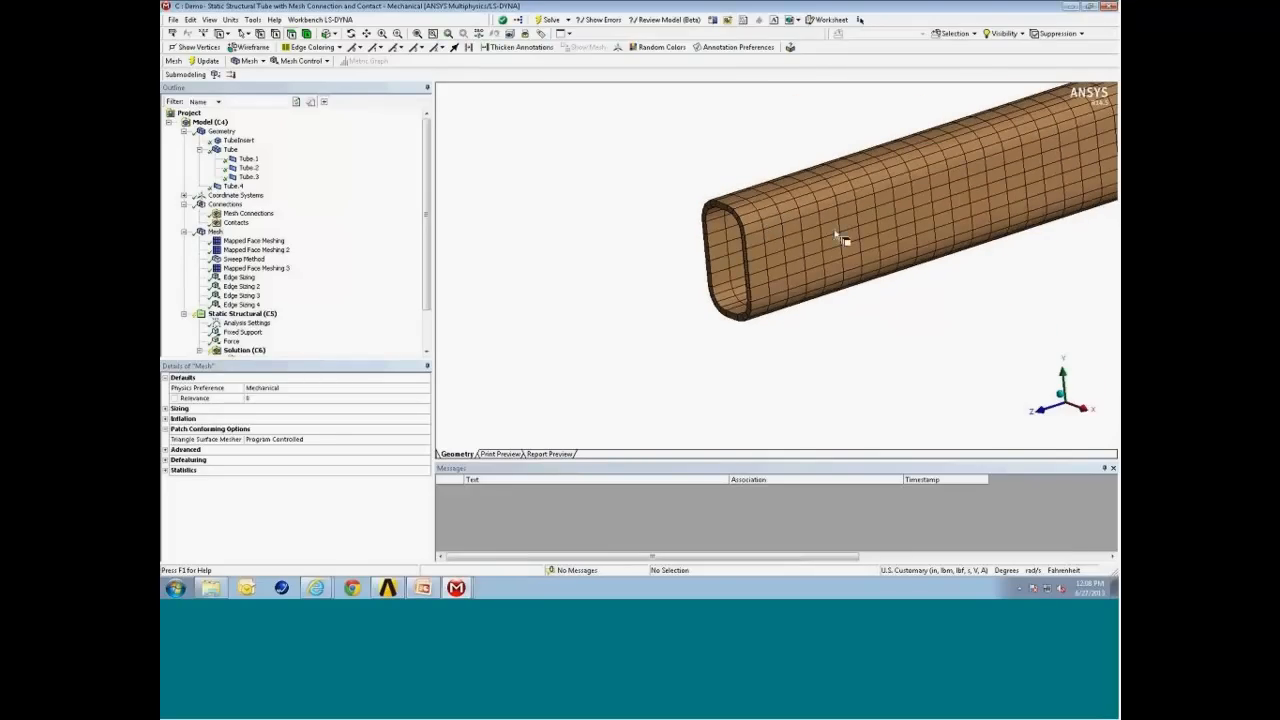
scroll(893, 228, up, 3)
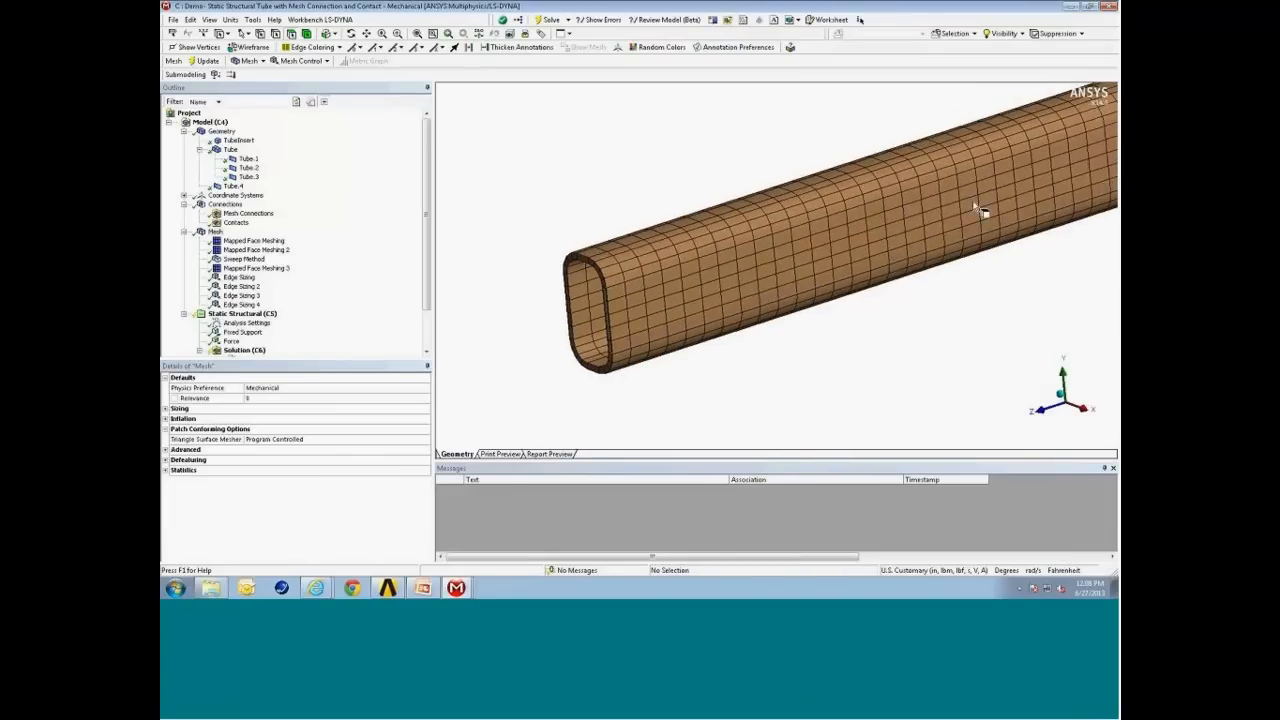
mouse_move(980, 208)
middle_down()
mouse_move(900, 226)
mouse_move(975, 230)
mouse_move(889, 234)
mouse_move(983, 200)
mouse_move(1003, 206)
middle_up()
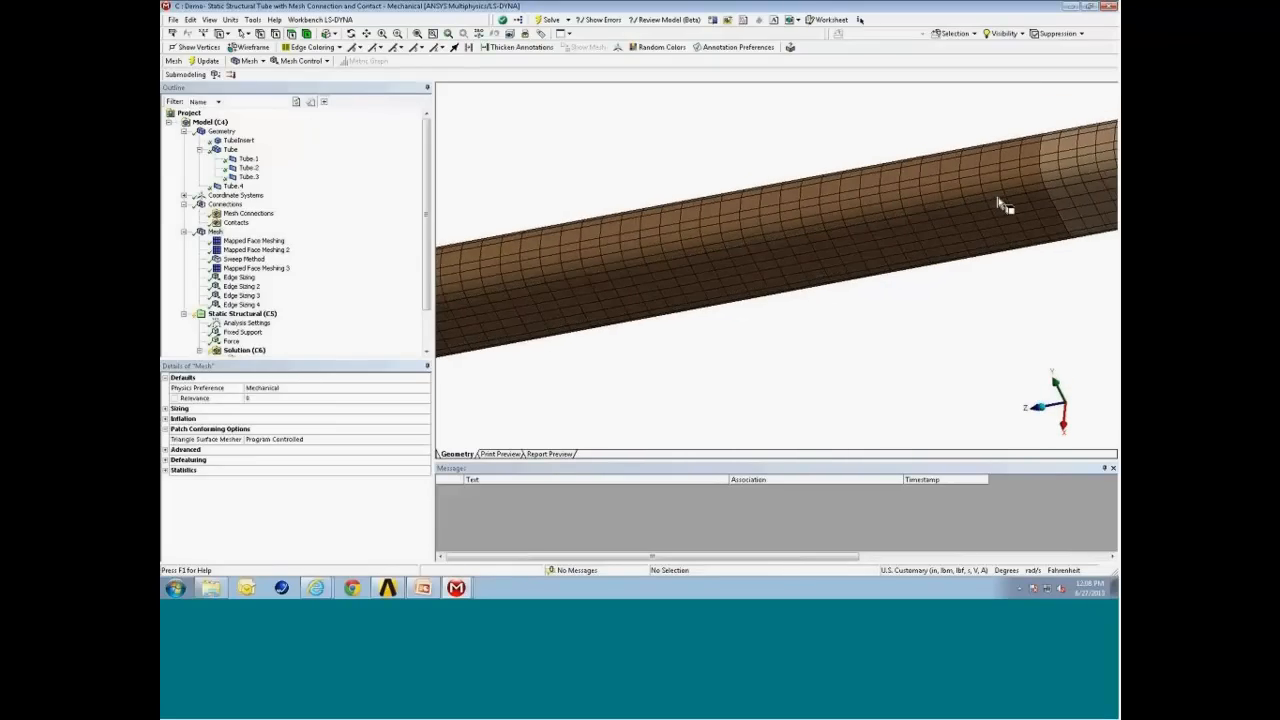
Show the Tube.4 body's details with the whole model fitted in view
click(236, 186)
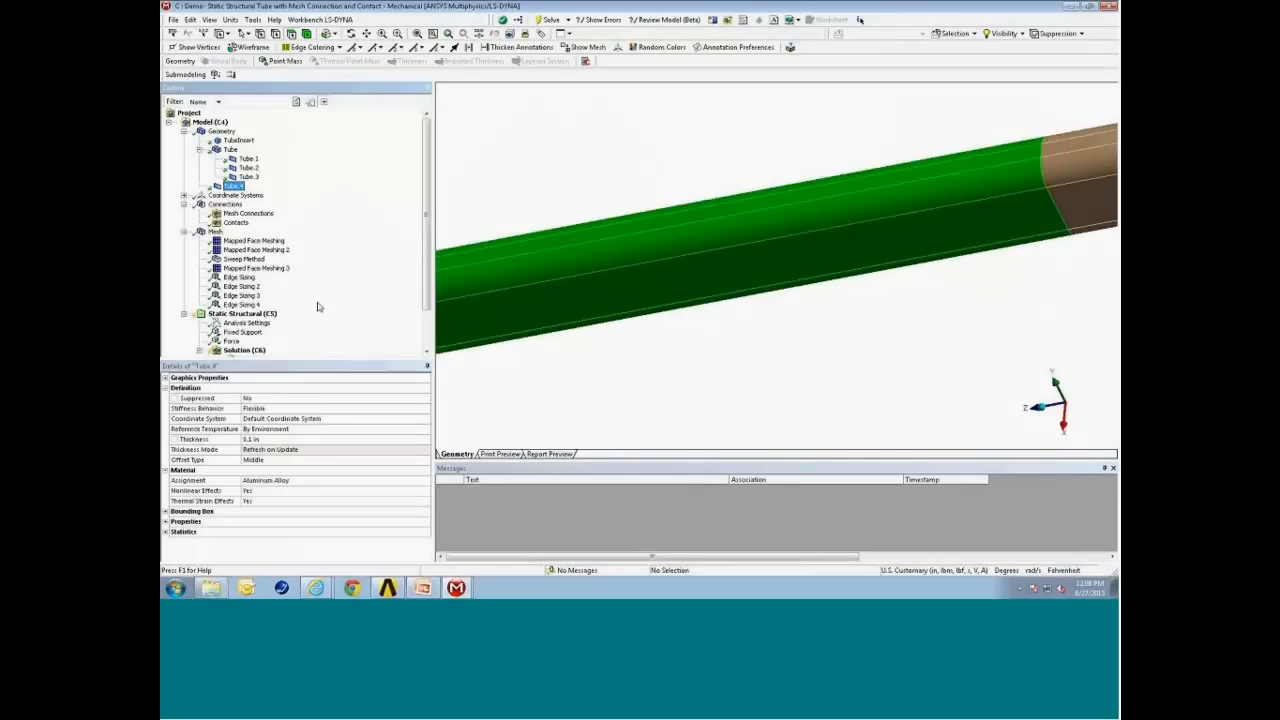
click(433, 34)
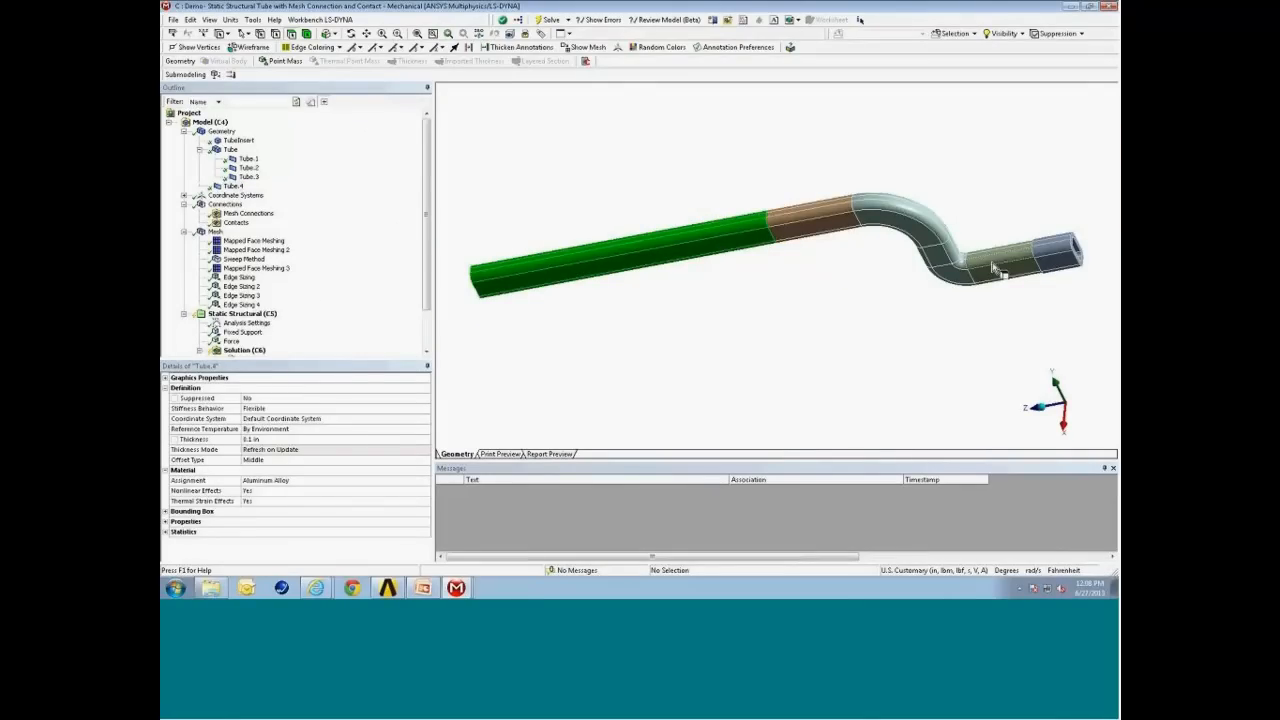
Hide the insert body at the tube's open end
middle_drag(976, 278, 932, 290)
right_drag(918, 323, 985, 368)
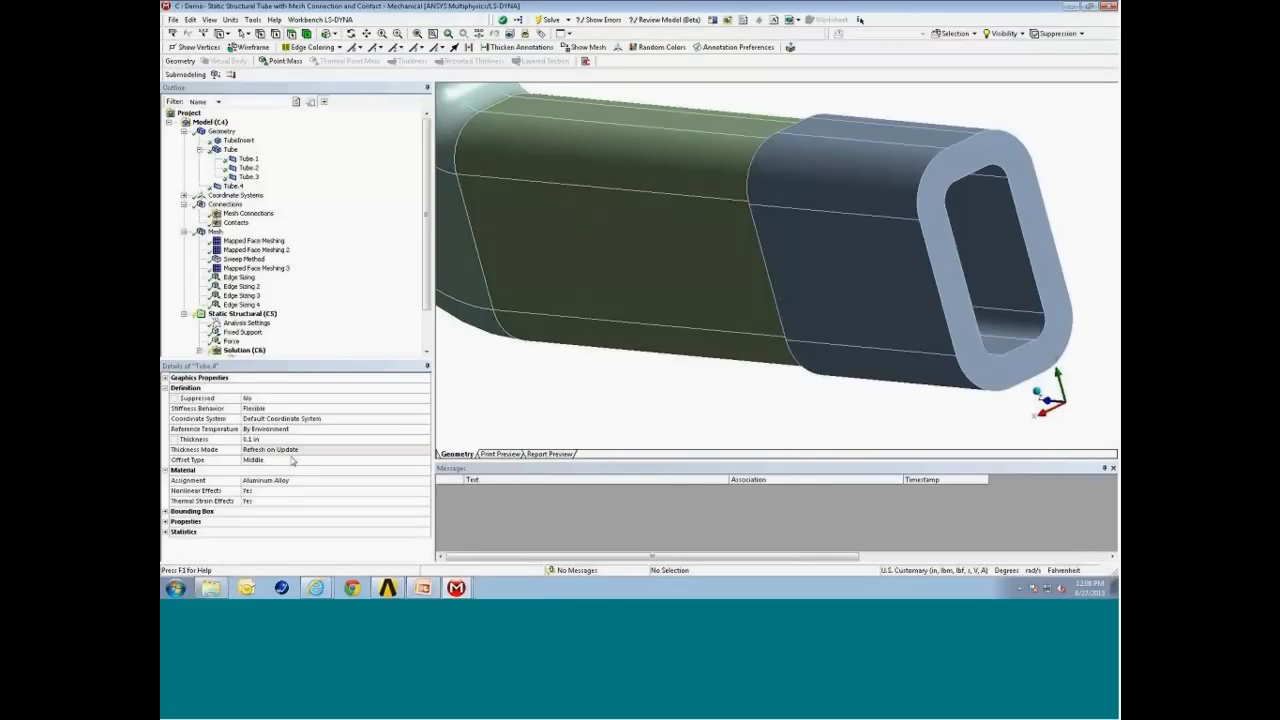
click(877, 297)
right_click(879, 292)
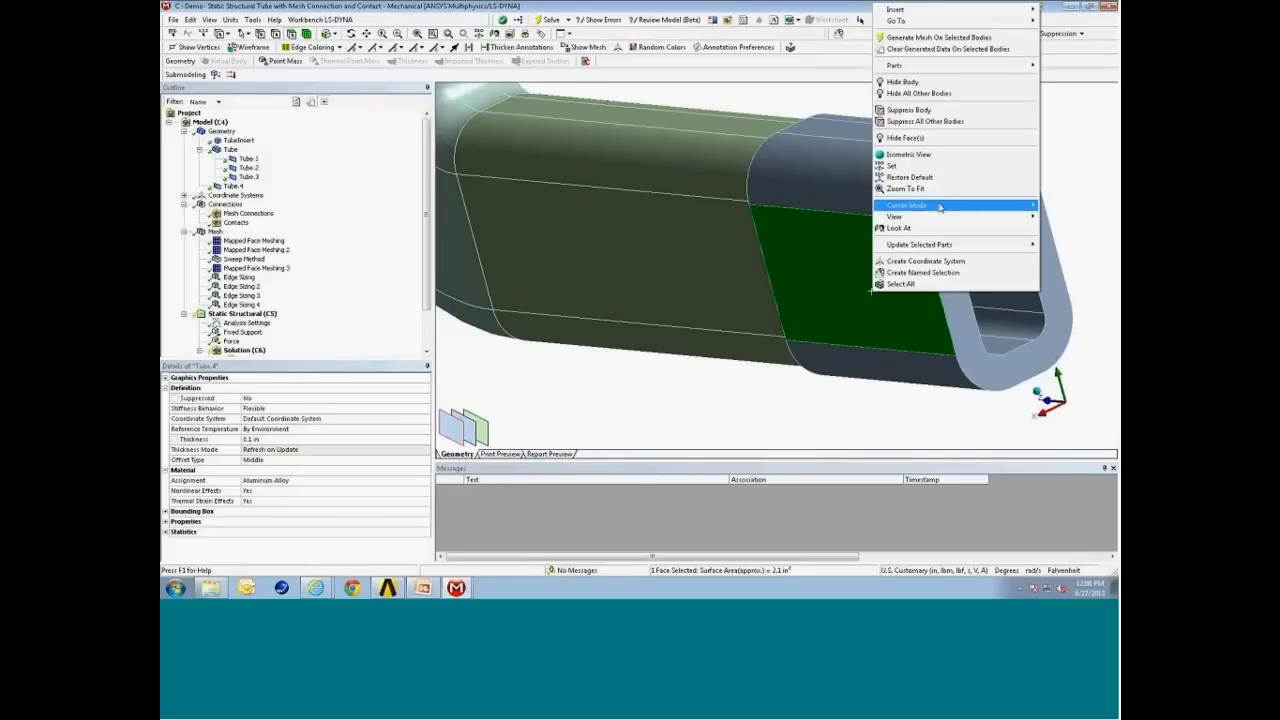
click(905, 82)
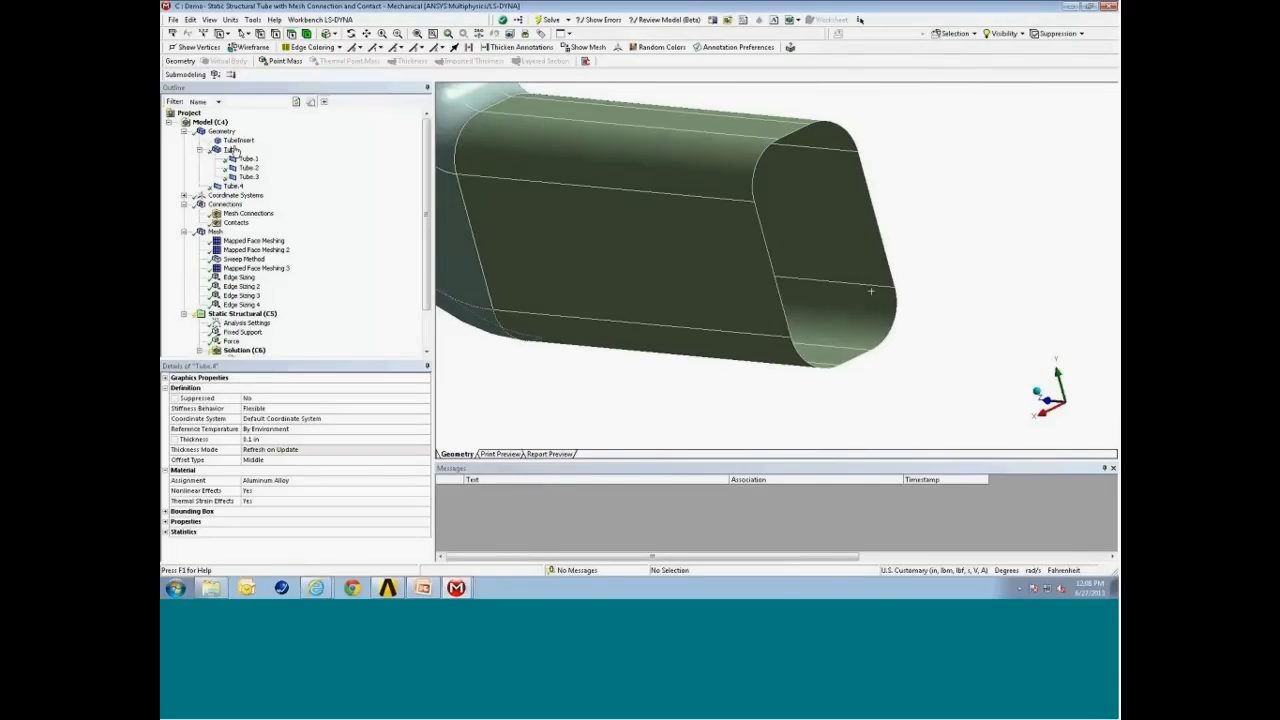
Check Tube.4's offset type, then display the mesh with shaded exterior and edges to inspect the shell thickness at the open end
click(287, 462)
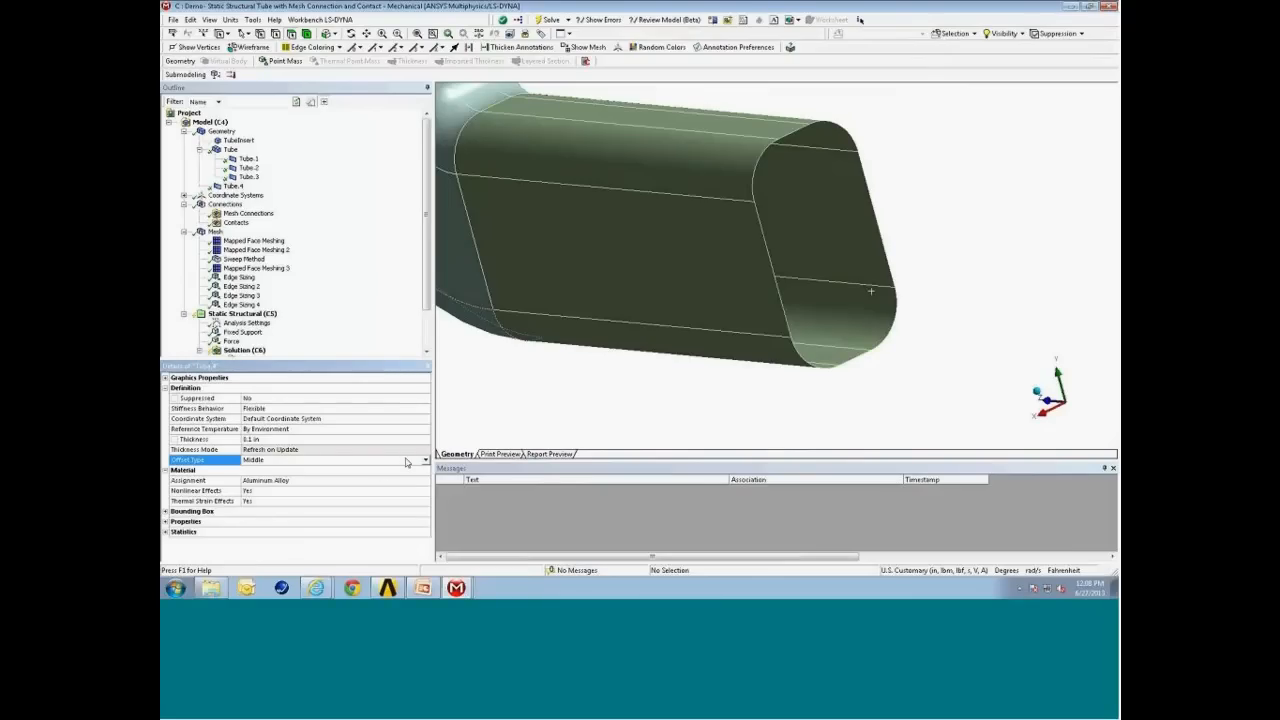
click(213, 20)
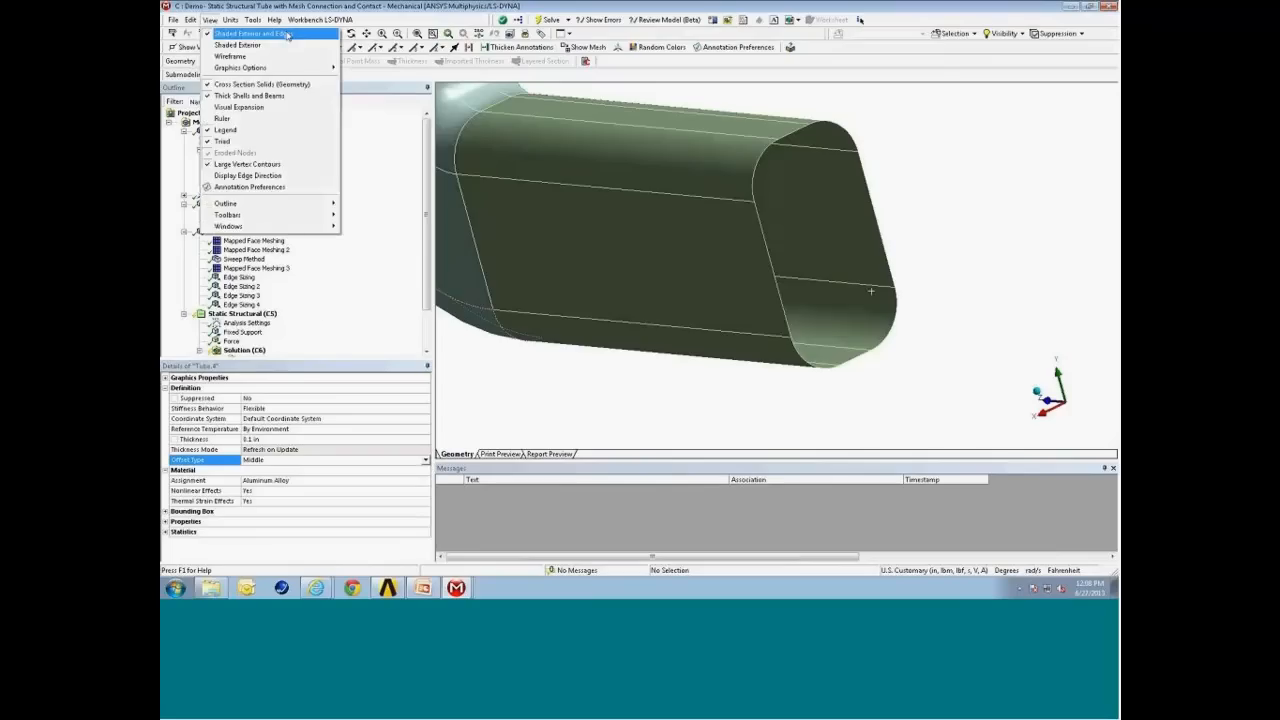
click(250, 33)
click(215, 231)
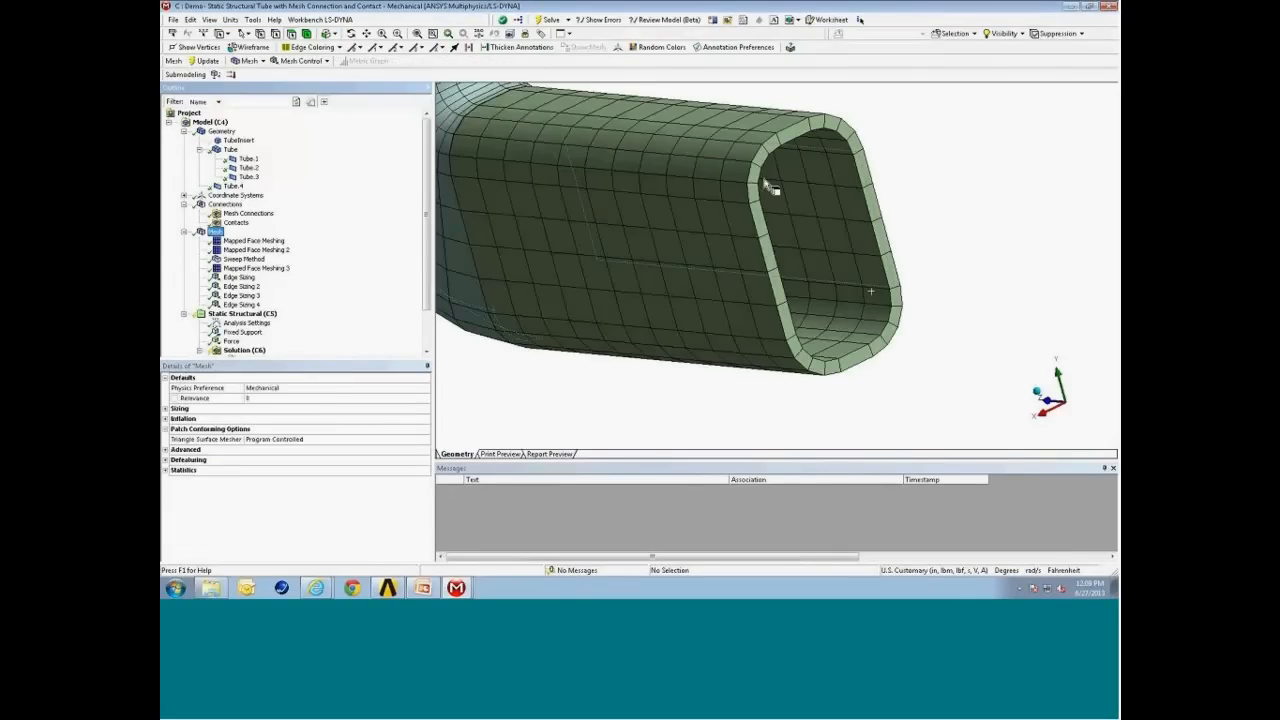
Set the offset type of the Tube.1 body at the open end to Top
click(232, 186)
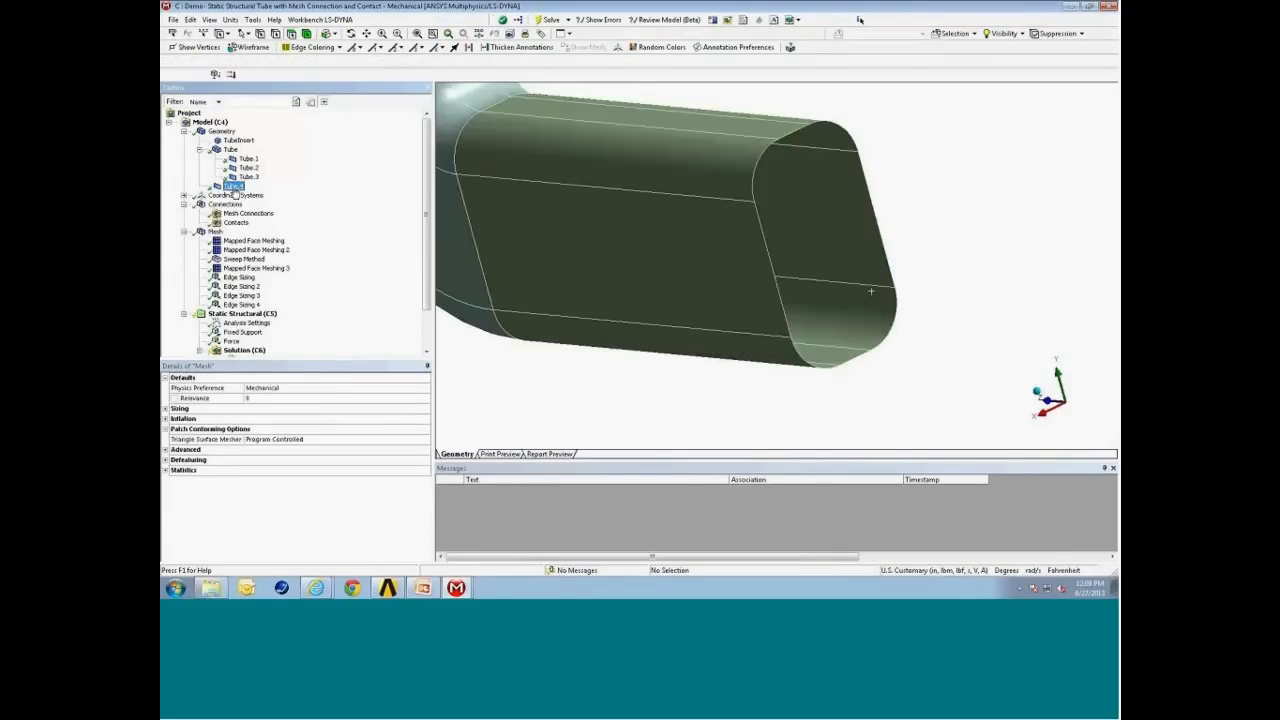
click(350, 464)
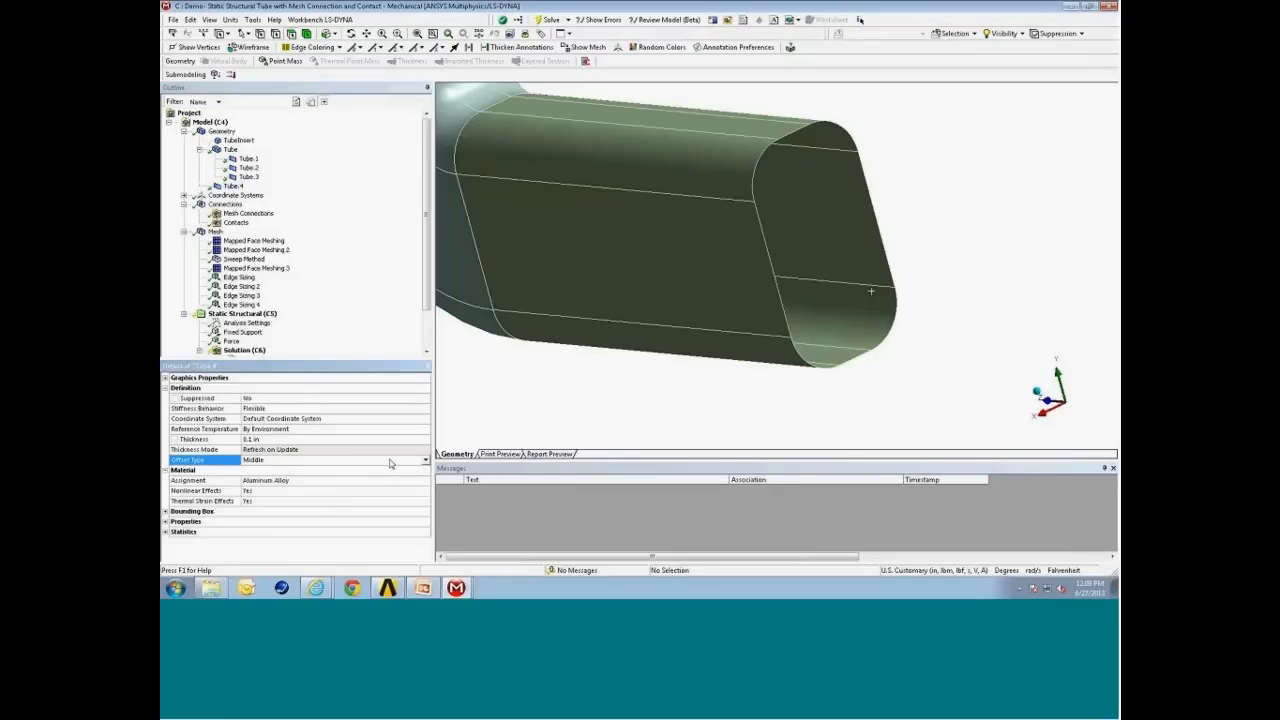
click(249, 176)
click(248, 167)
click(247, 159)
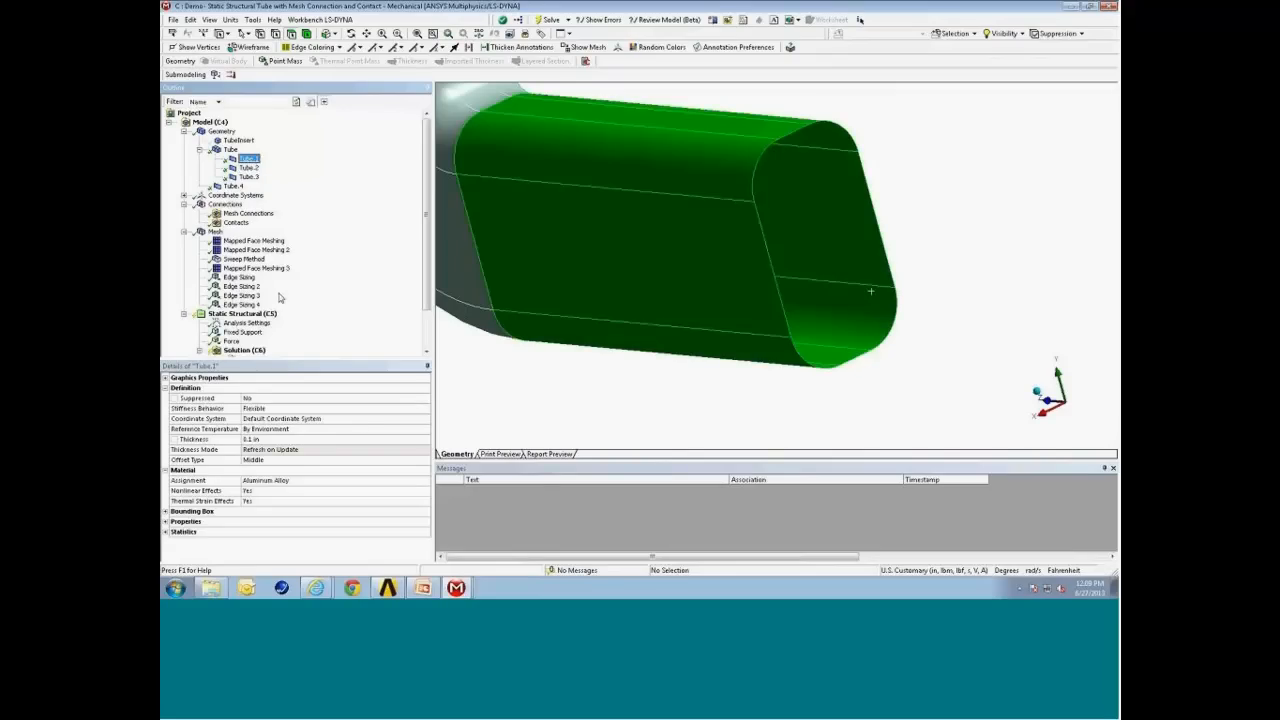
click(352, 461)
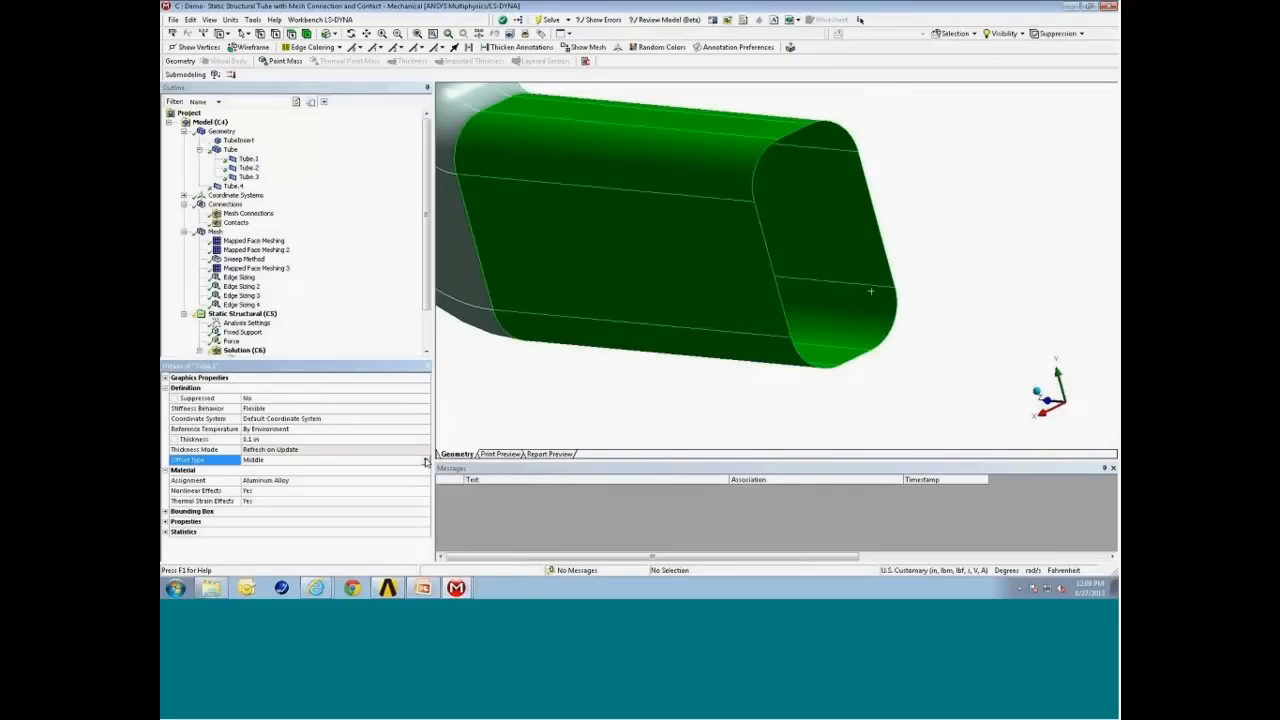
click(426, 461)
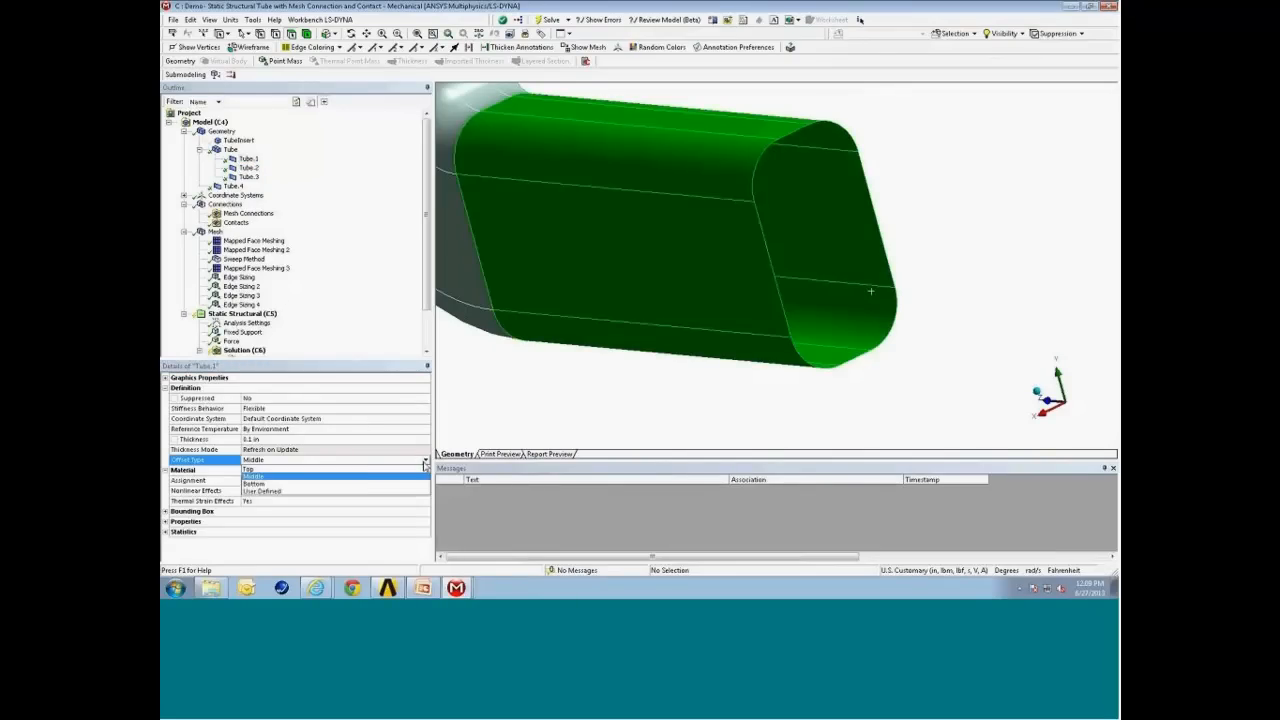
click(366, 470)
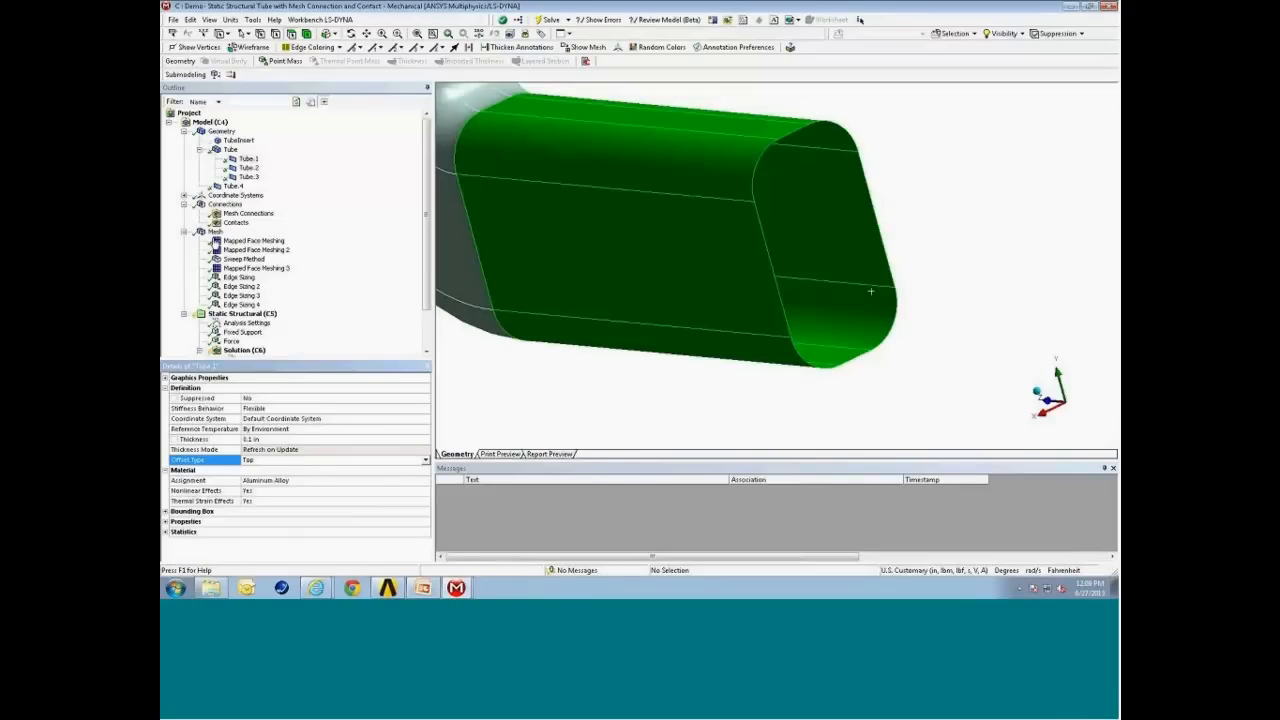
Display the mesh and examine the shell offset at the open end and where Tube.1 meets the bend
click(215, 231)
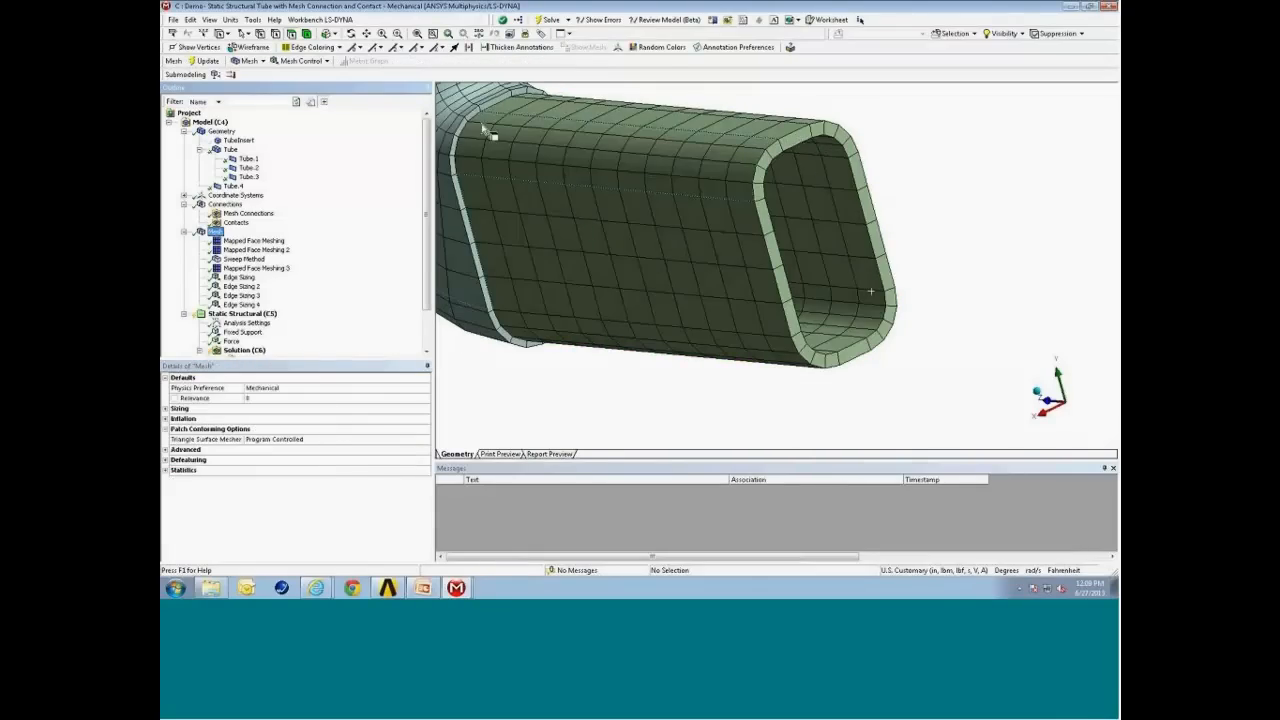
middle_drag(503, 131, 603, 218)
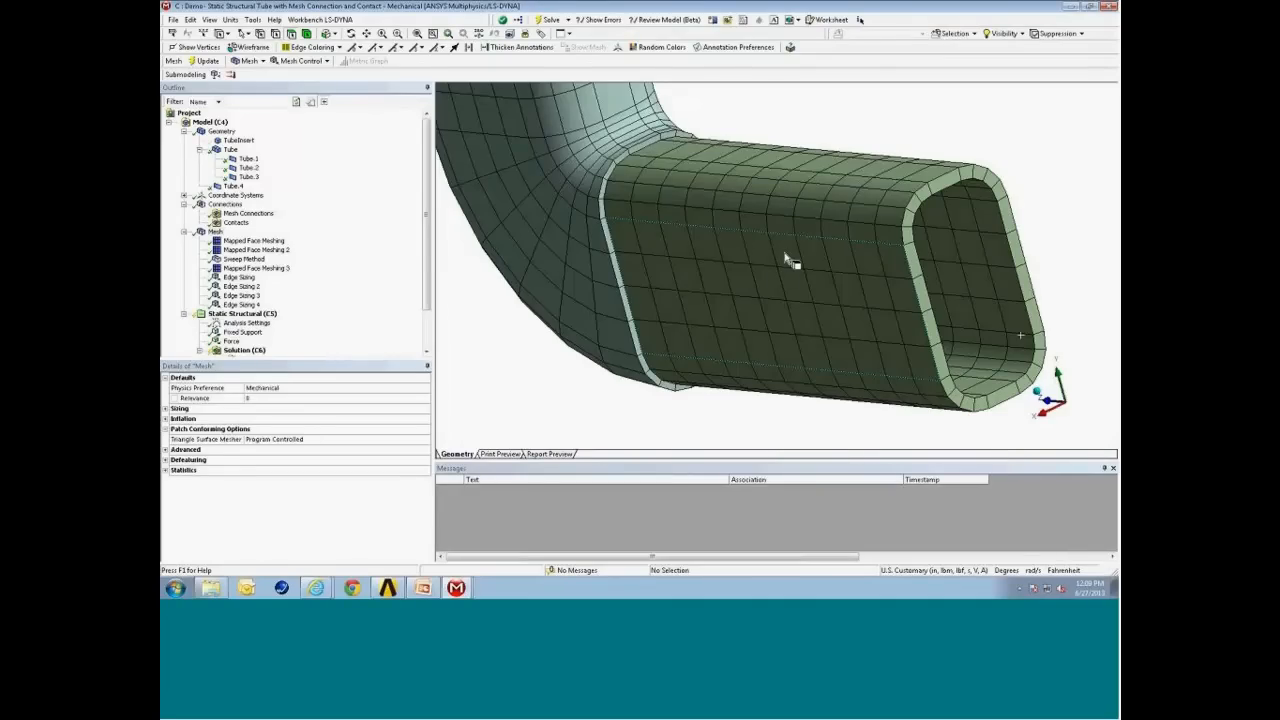
scroll(594, 290, down, 3)
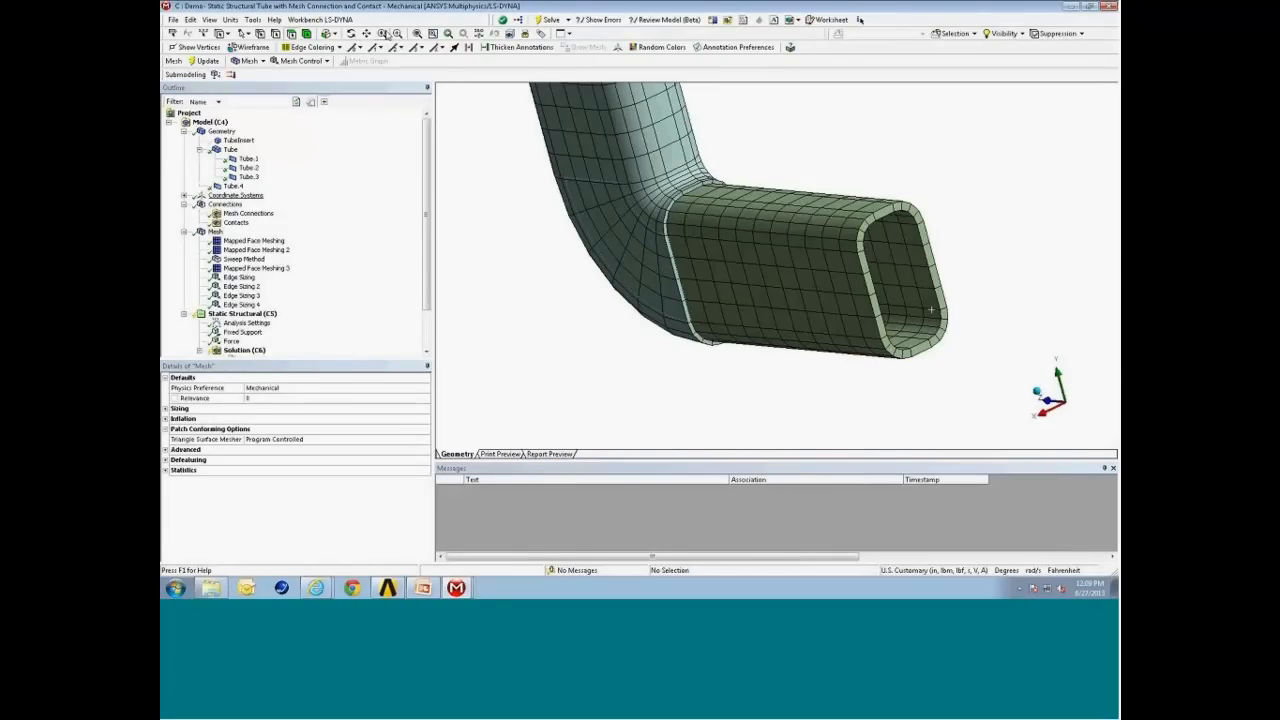
Color the mesh edges by connection and view the edge connectivity along the whole tube
click(416, 33)
middle_drag(668, 219, 790, 235)
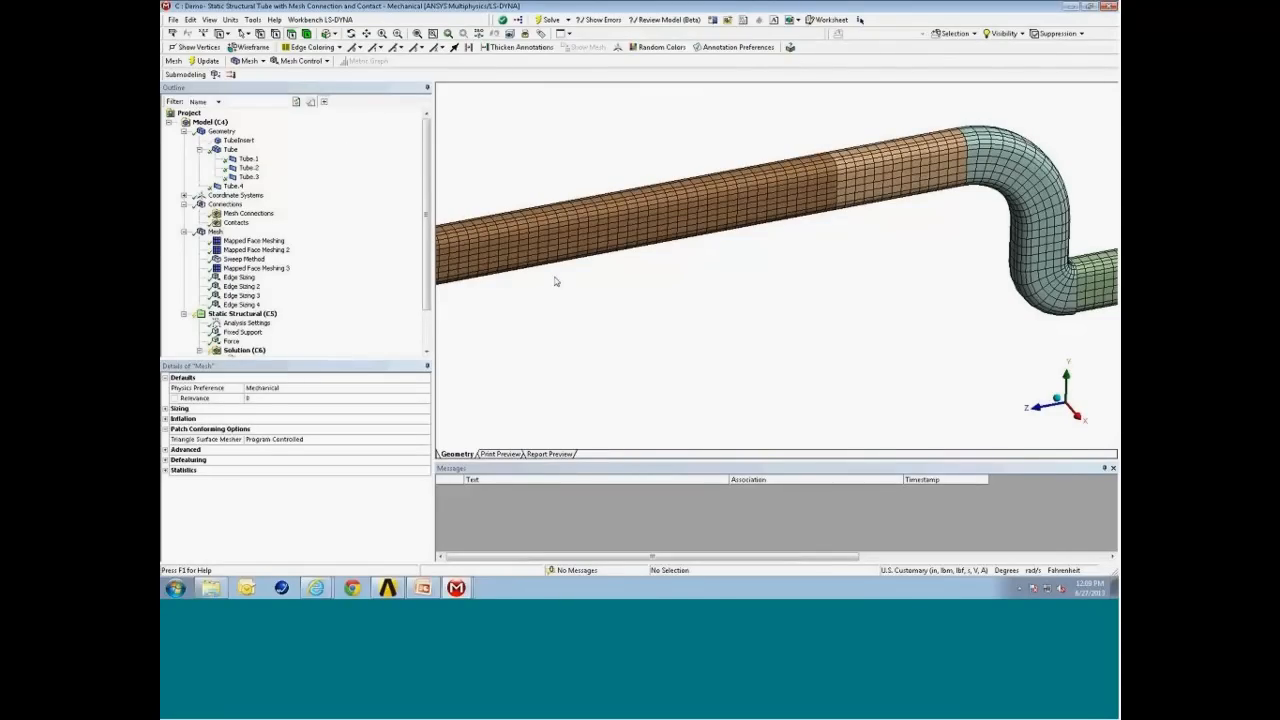
click(215, 231)
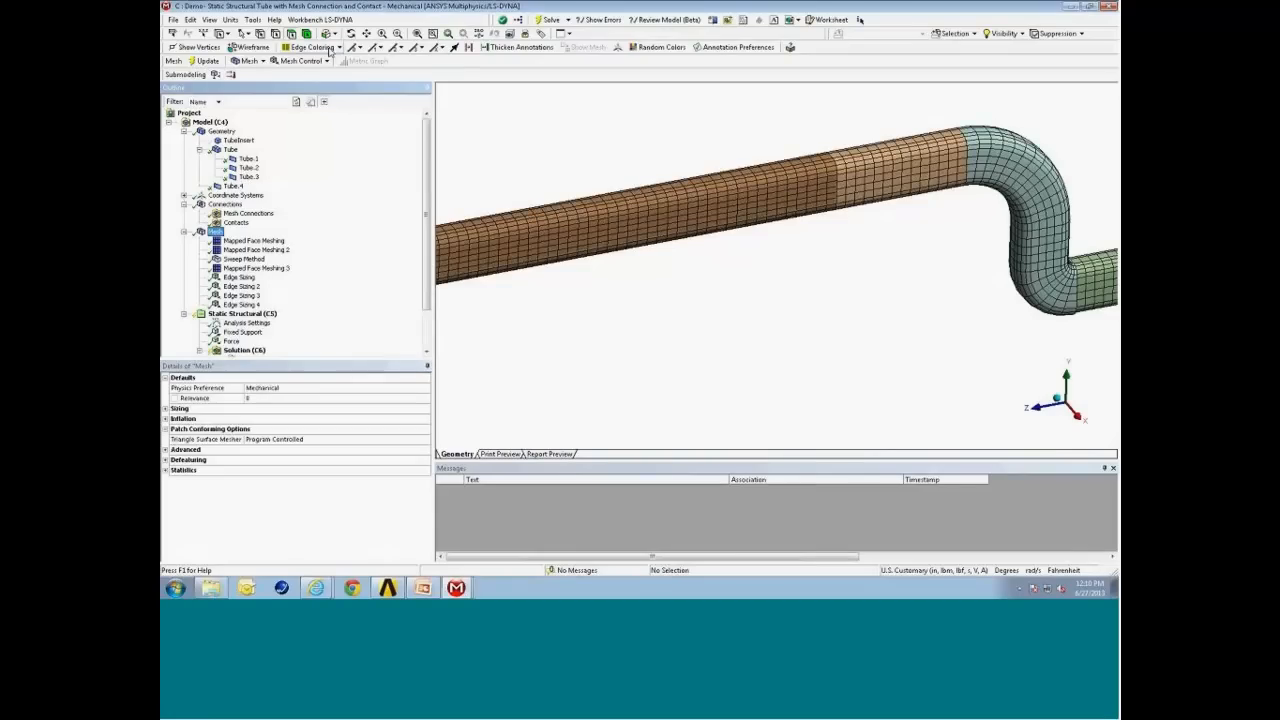
click(331, 49)
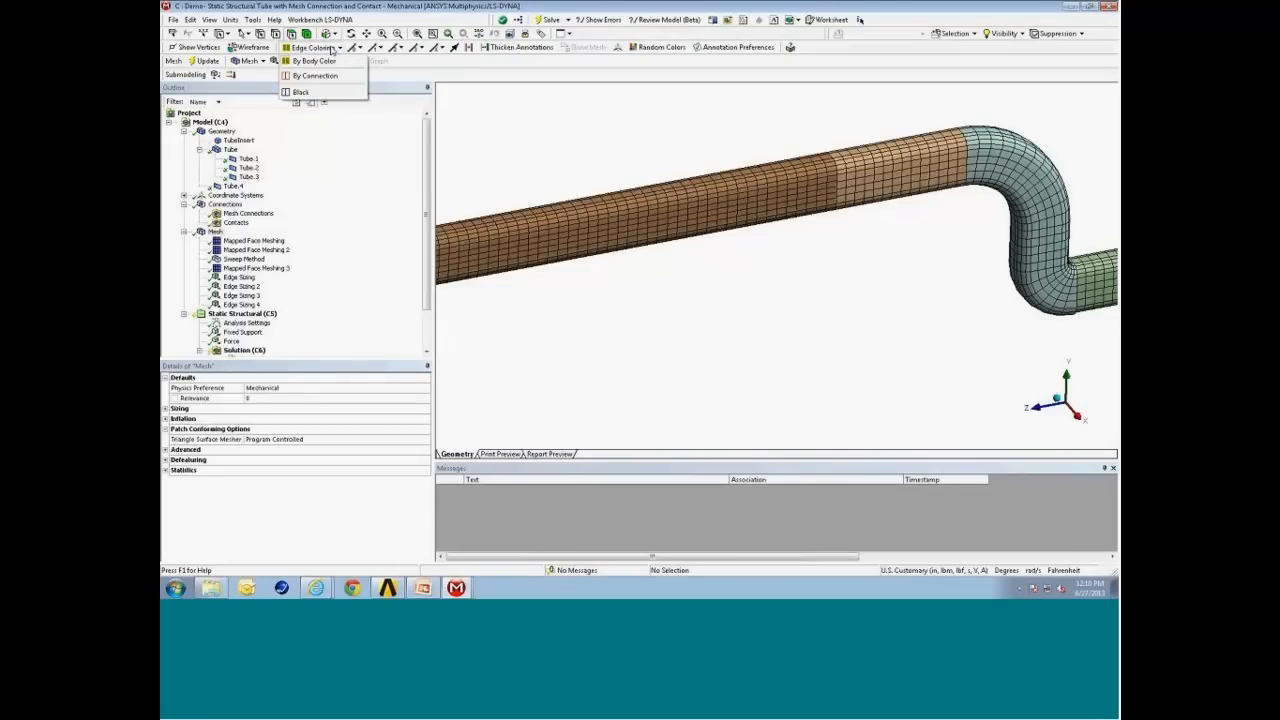
click(316, 76)
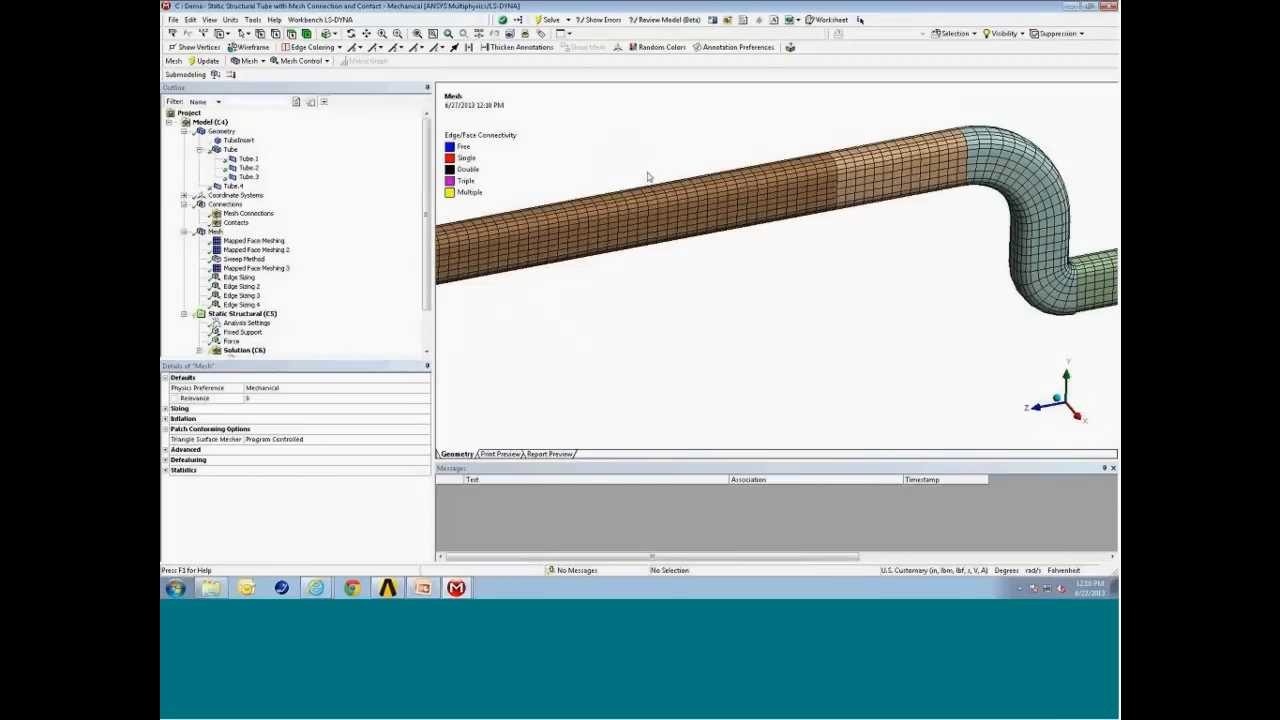
middle_drag(648, 177, 694, 171)
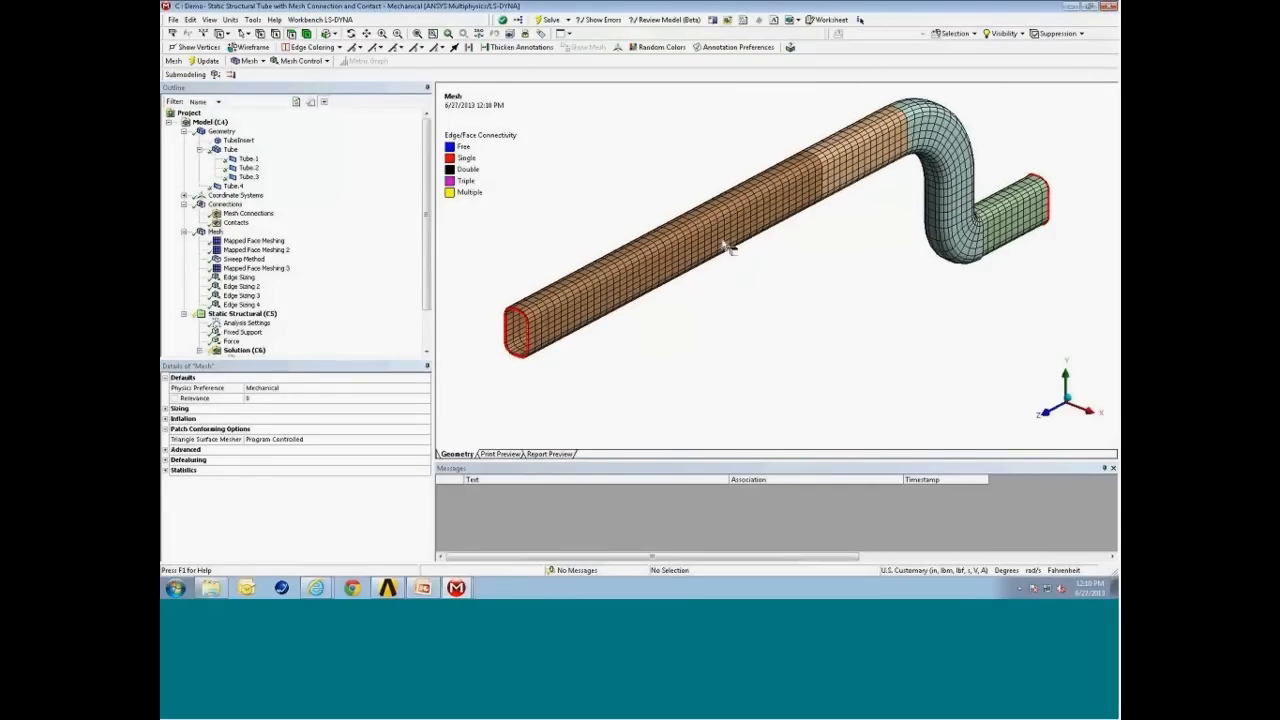
Compare the edge connectivity in the geometry and the mesh, examining the joint between Tube.4 and the Tube part
click(223, 132)
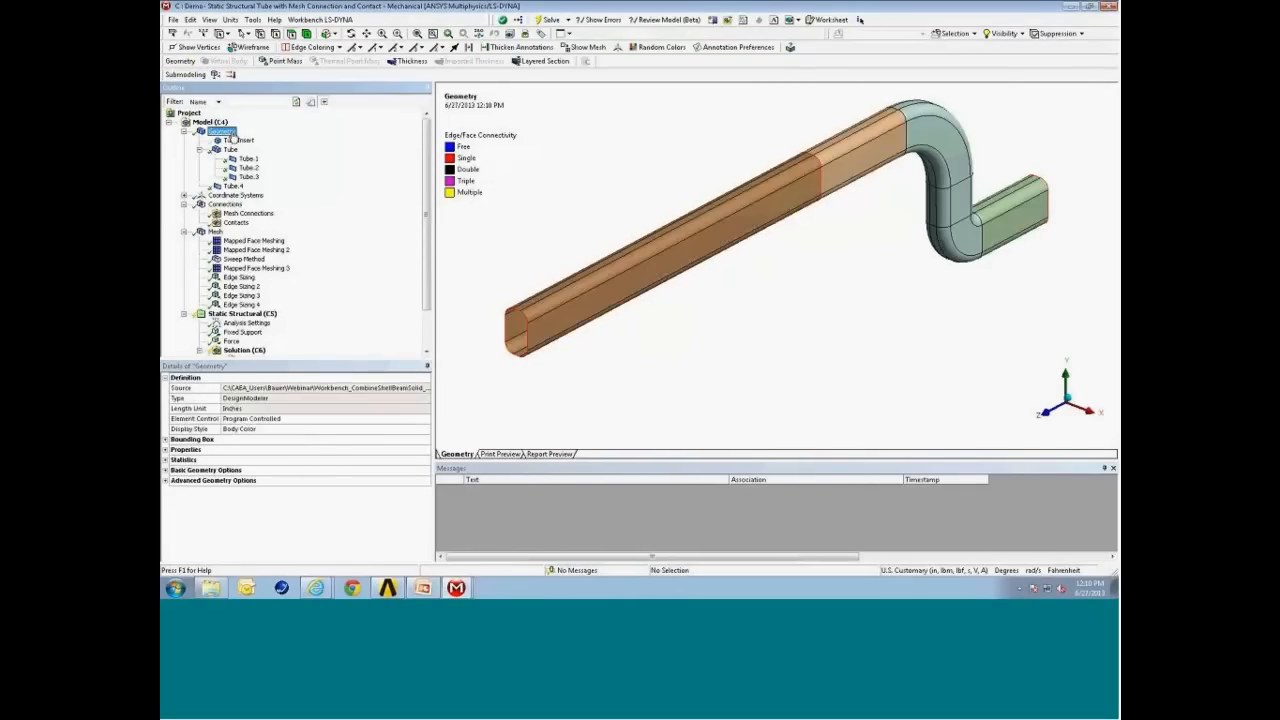
click(215, 232)
middle_drag(851, 278, 840, 270)
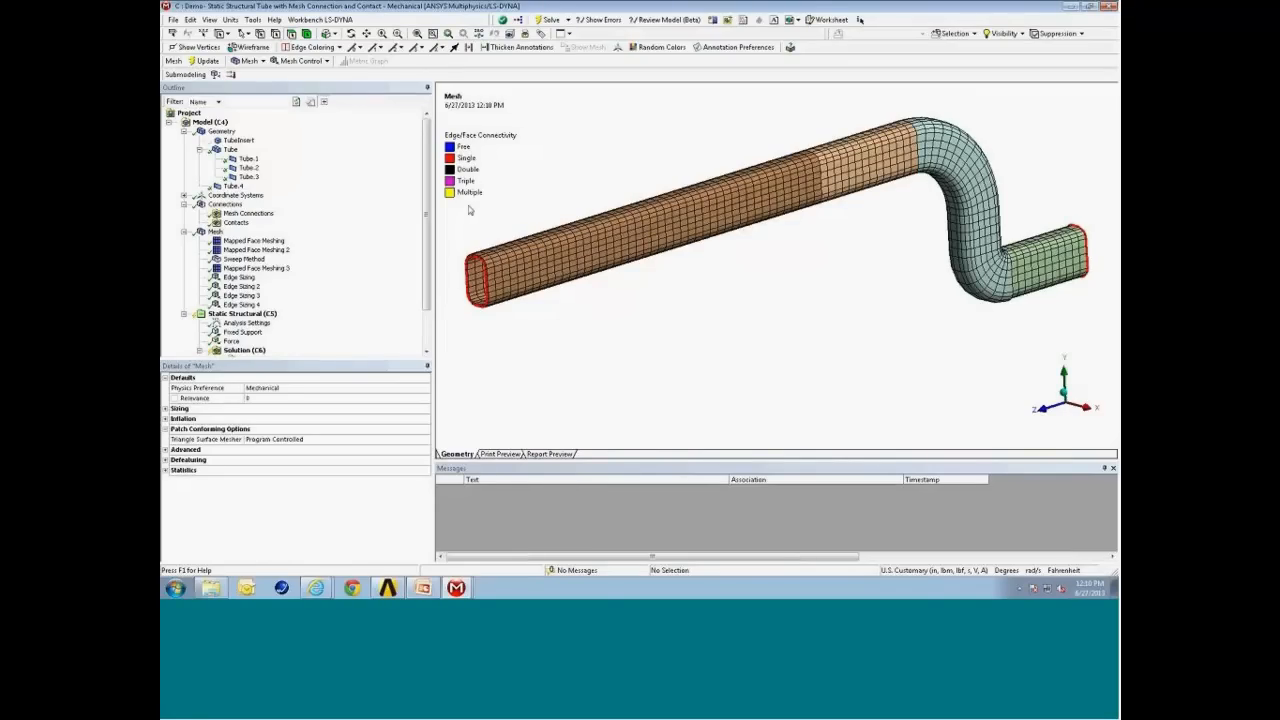
mouse_move(832, 214)
middle_down()
mouse_move(820, 204)
mouse_move(822, 217)
middle_up()
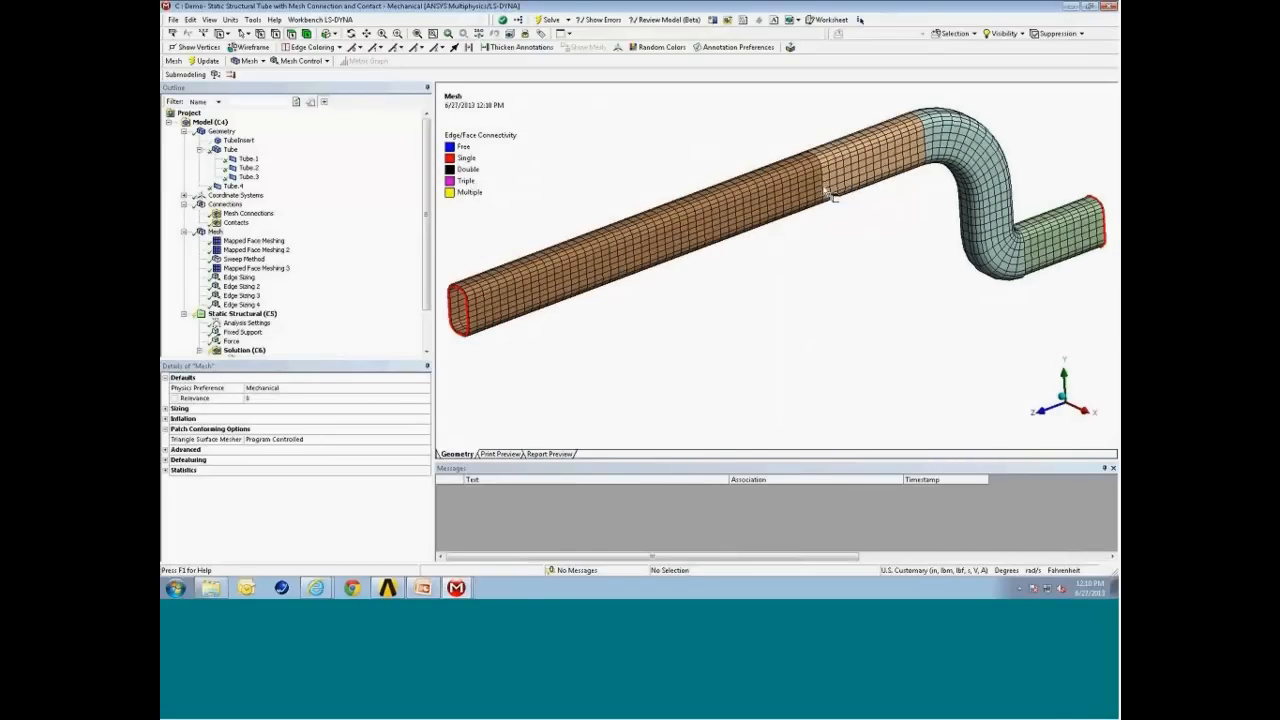
drag(792, 144, 848, 258)
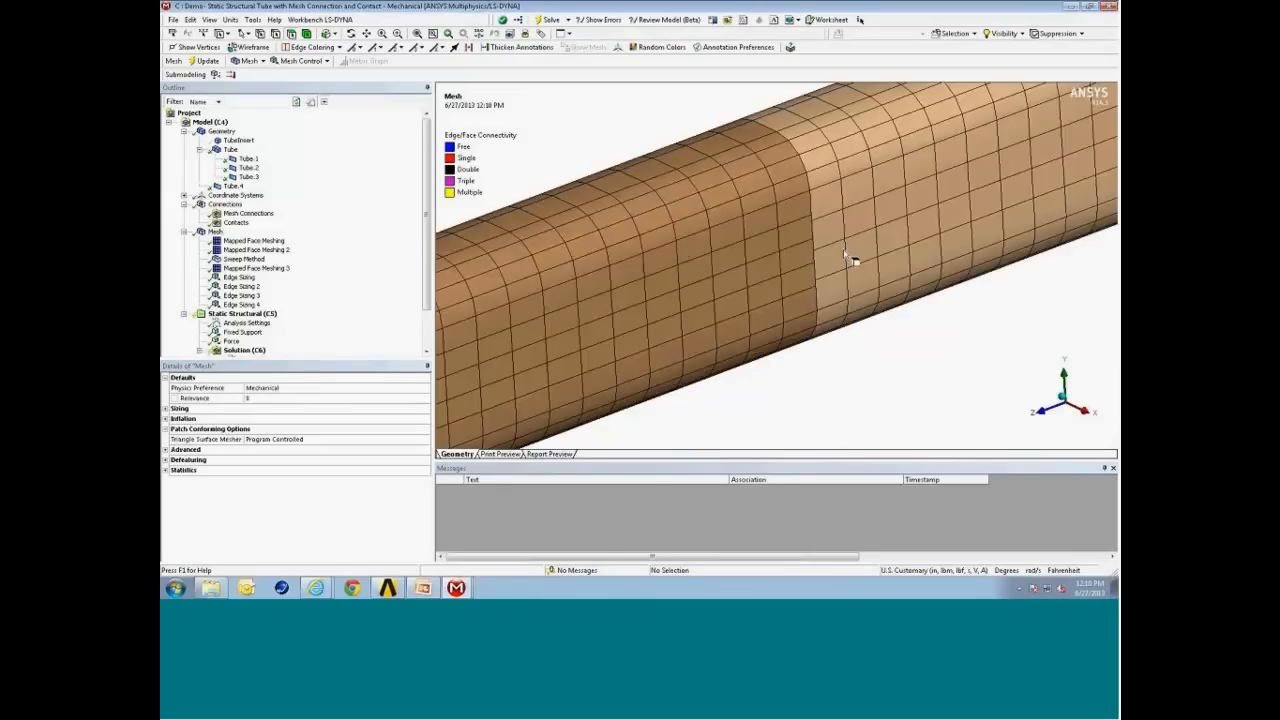
scroll(848, 258, down, 5)
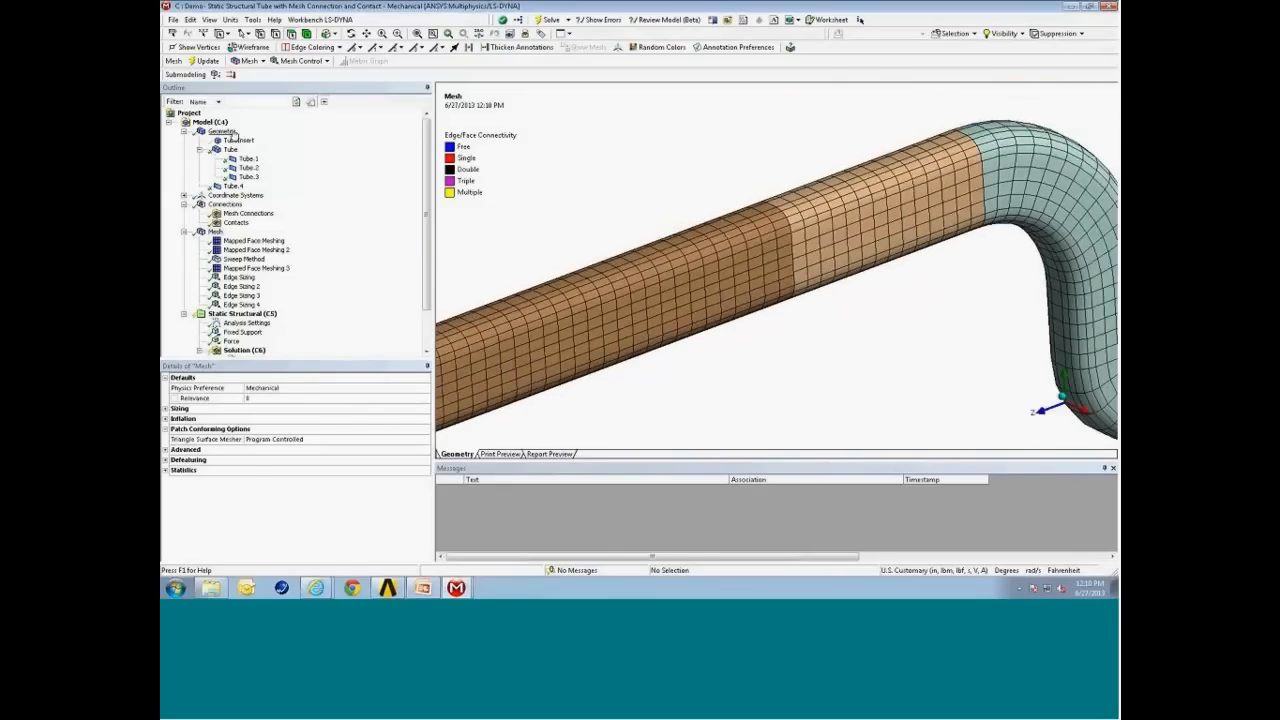
Display the geometry with the whole model in view and make all bodies visible
click(222, 131)
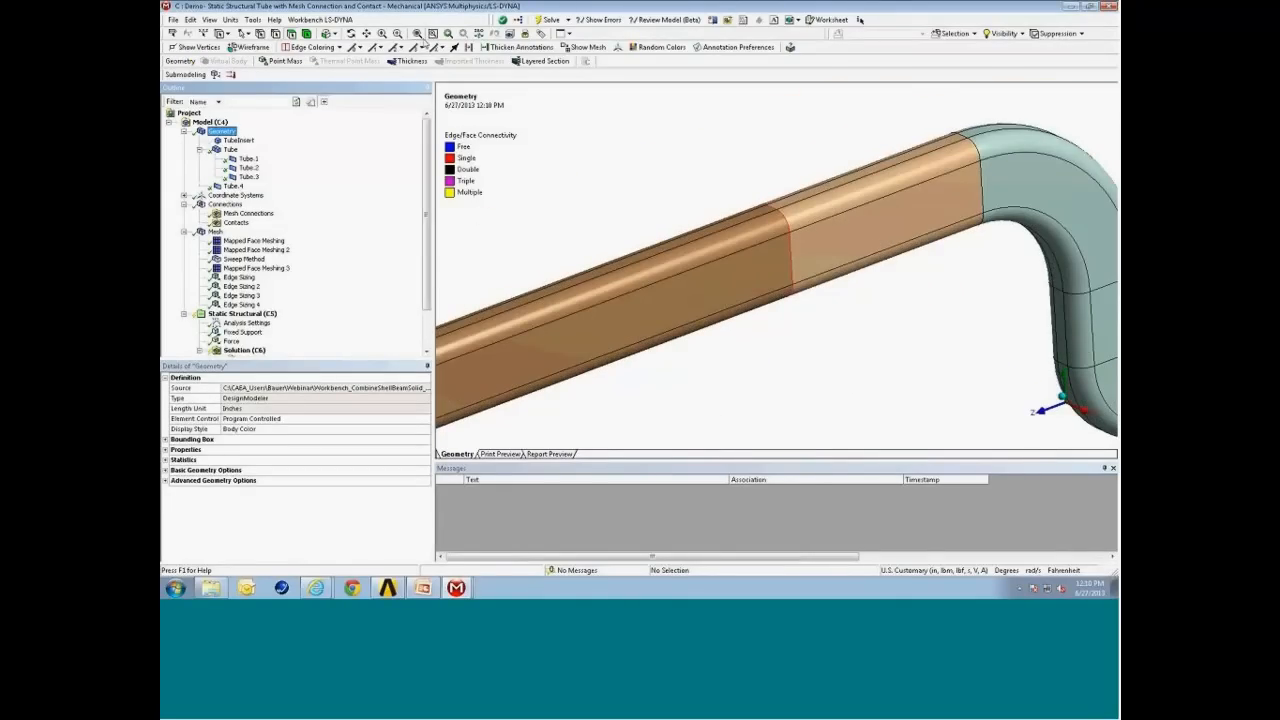
click(418, 36)
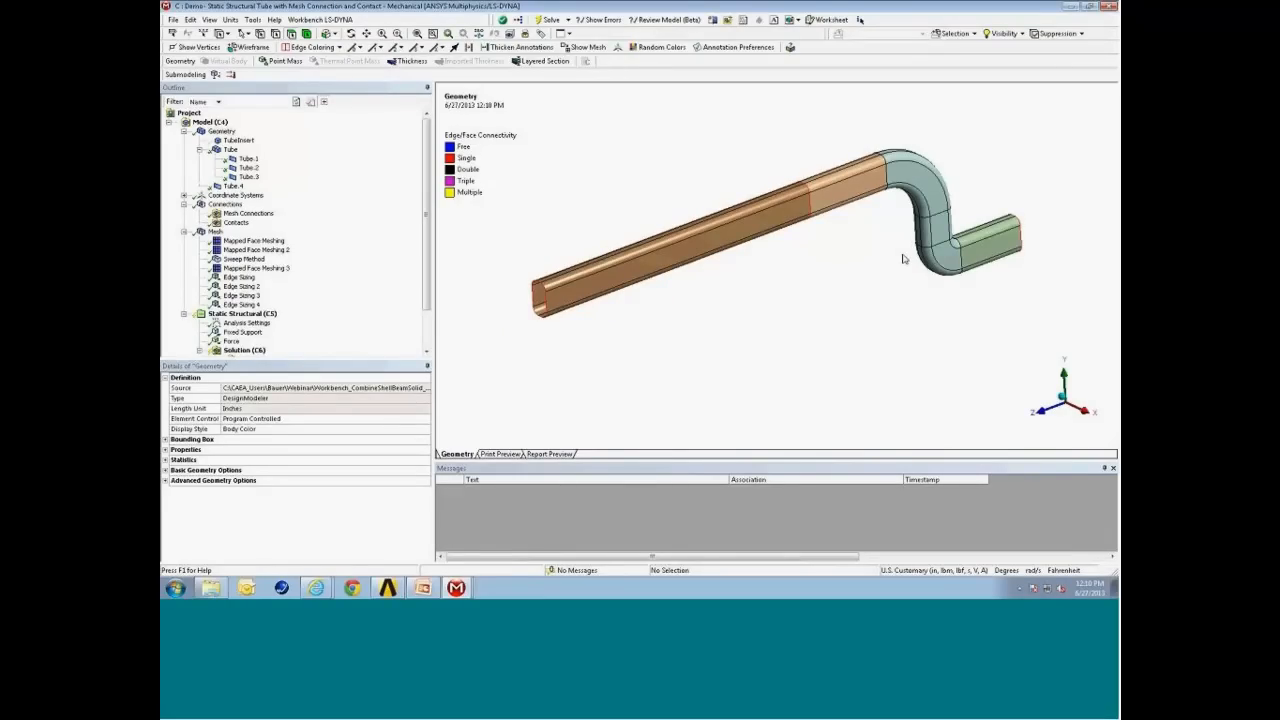
right_click(770, 314)
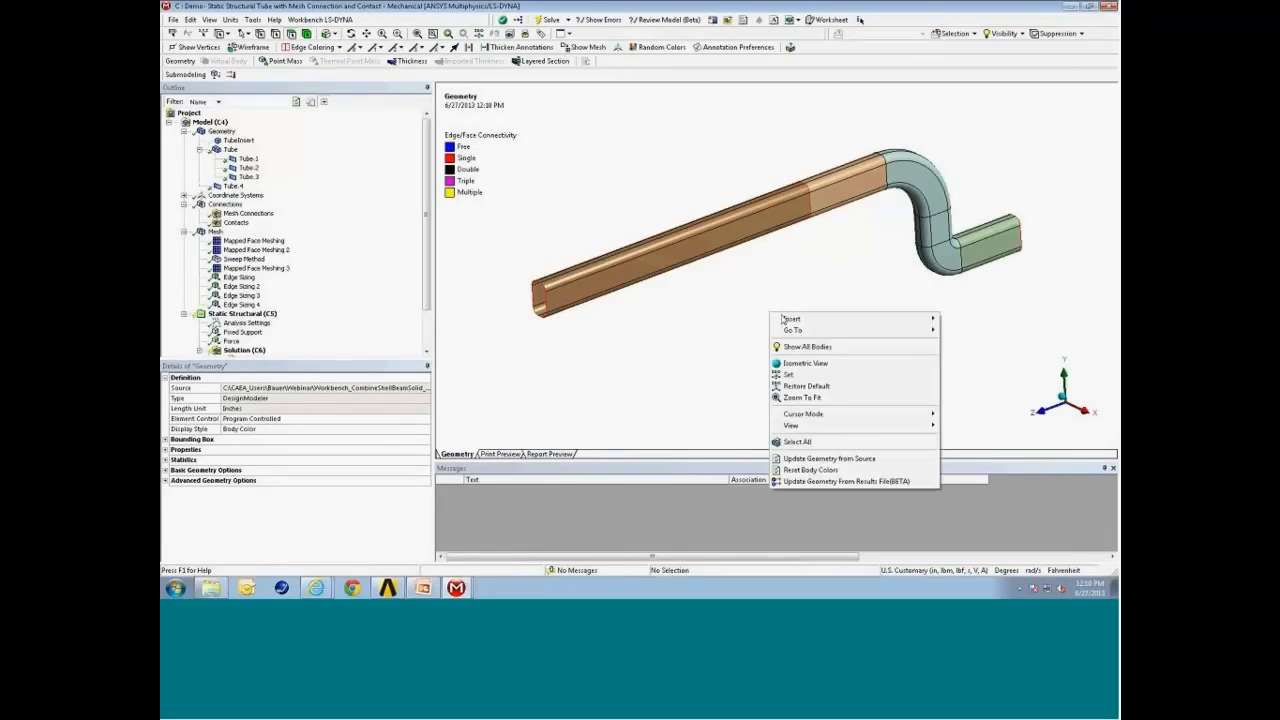
click(805, 347)
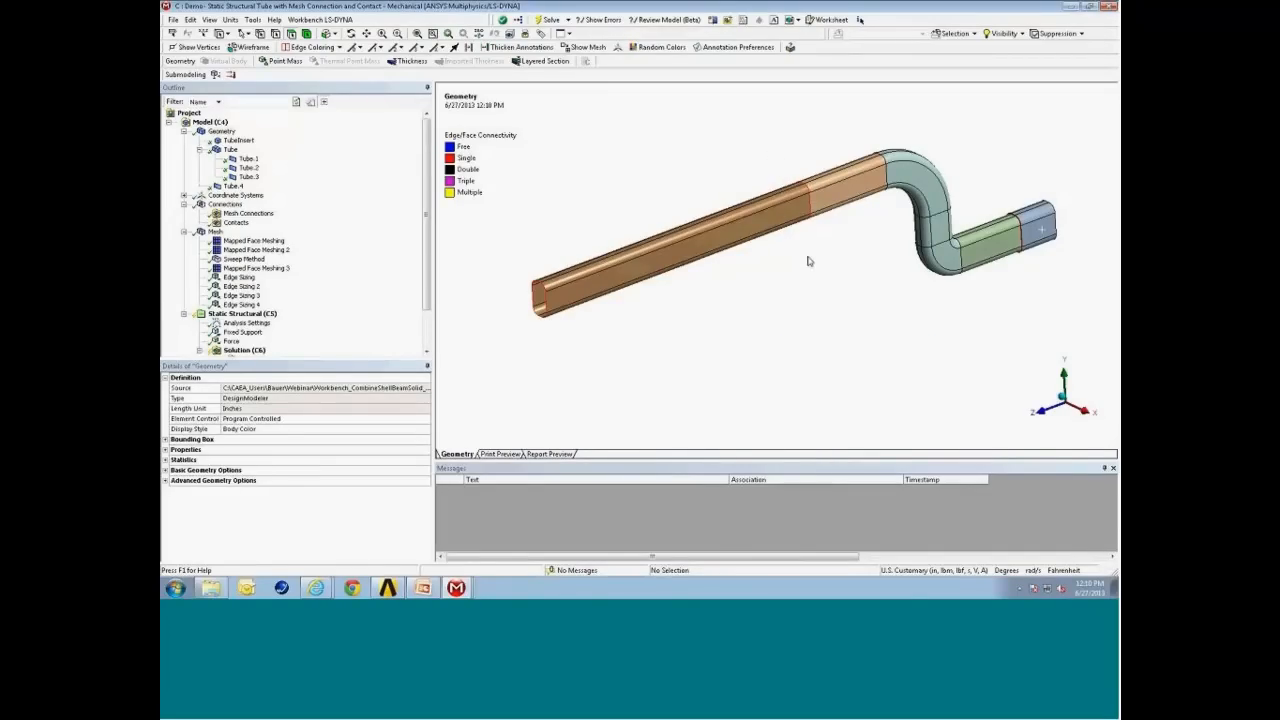
Insert a manual mesh connection and set its master geometry to the full edge loop of Tube.2 at the Tube.4 joint, using Extend to Limits
drag(760, 176, 833, 206)
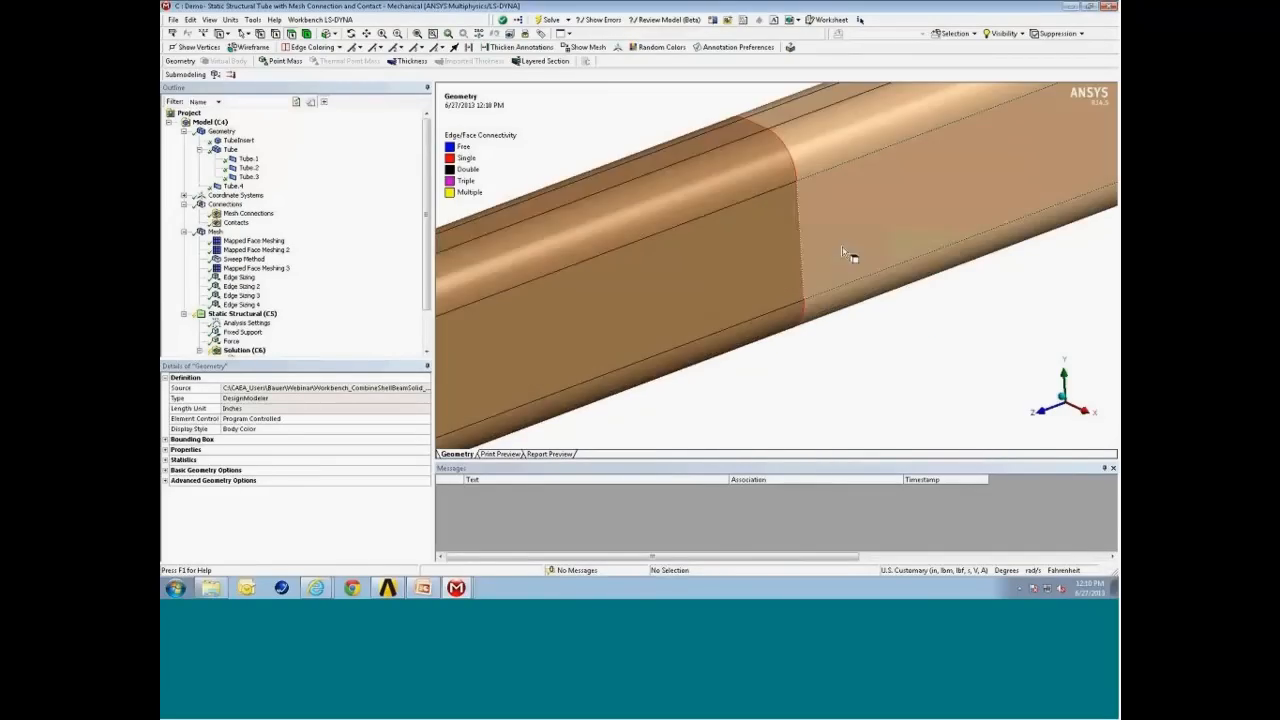
click(250, 213)
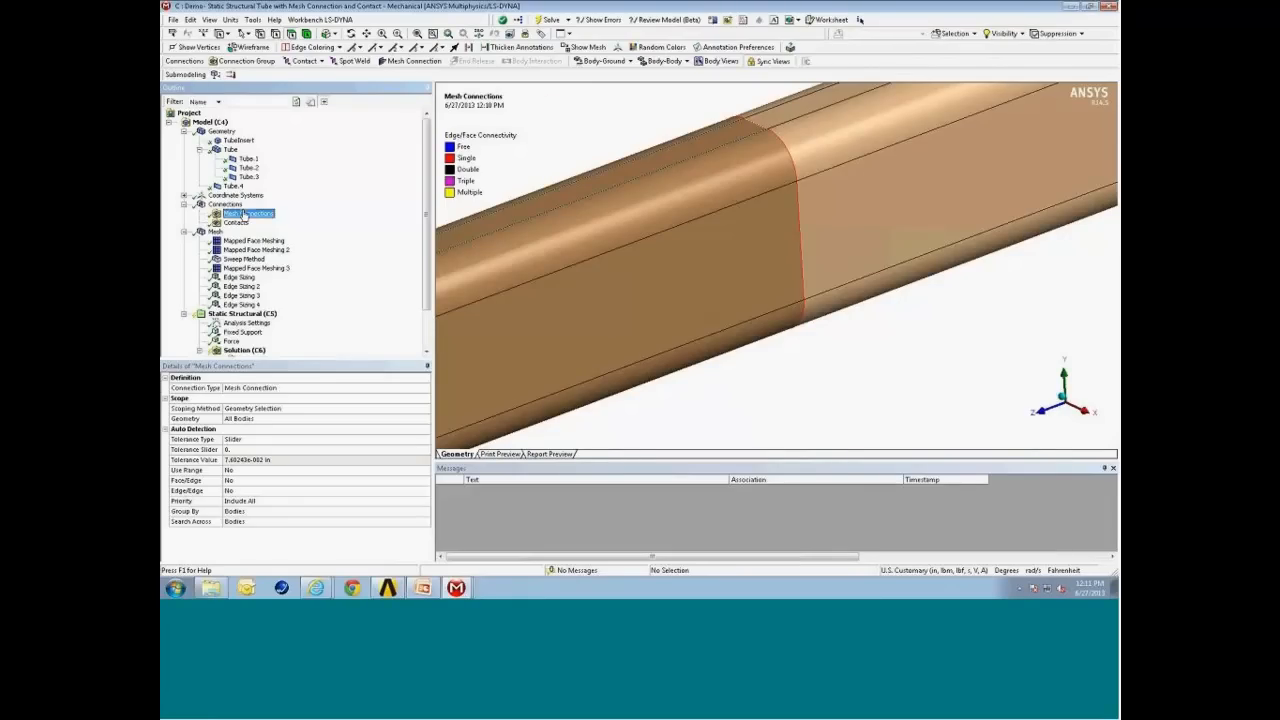
click(410, 61)
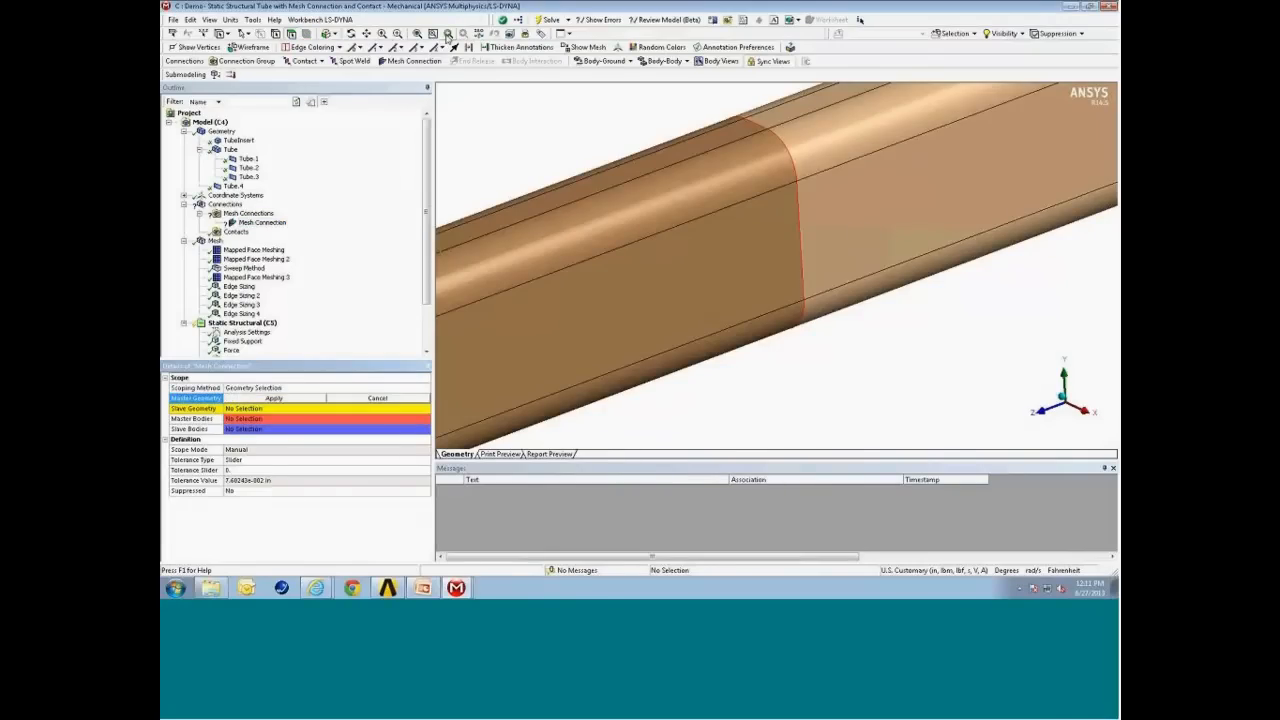
click(278, 34)
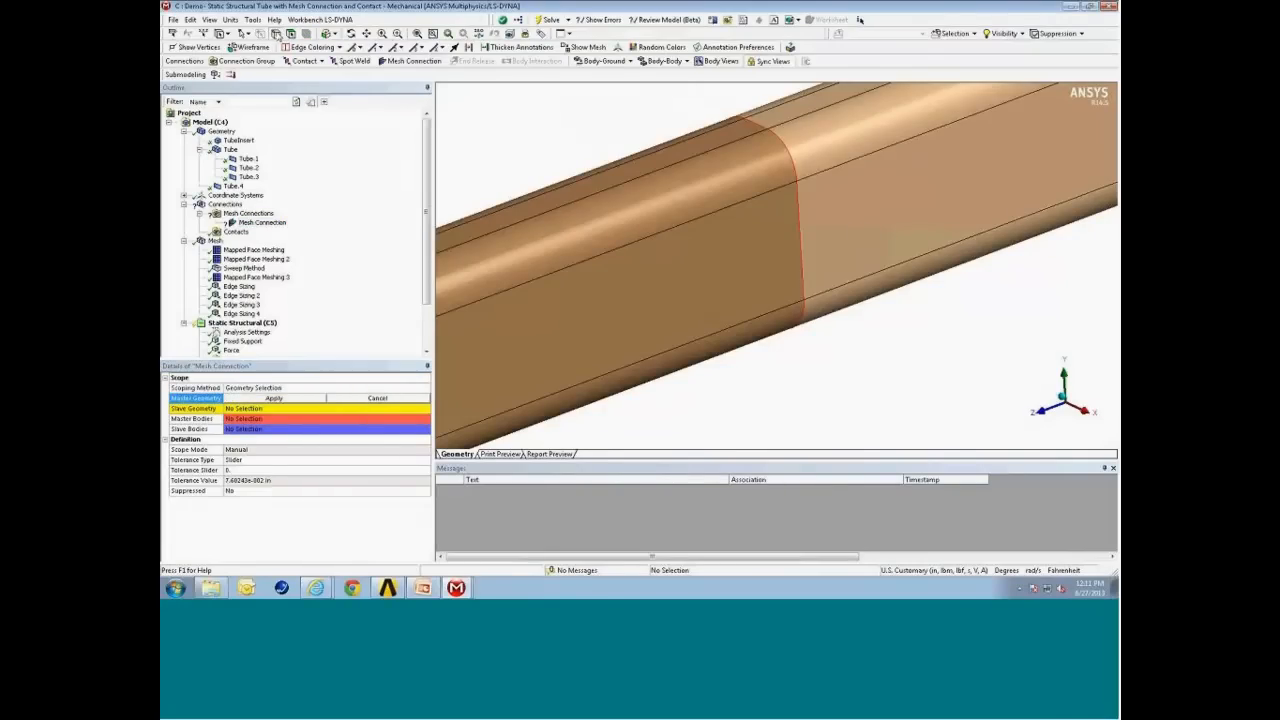
click(803, 221)
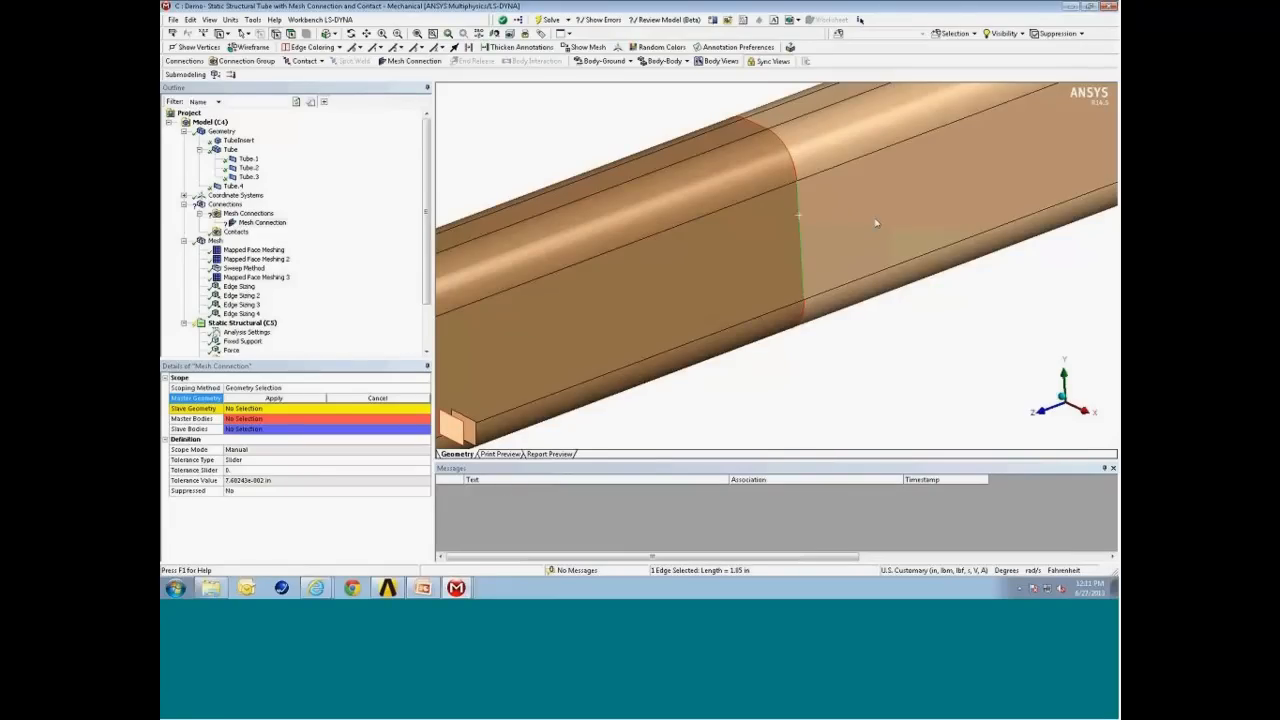
click(330, 33)
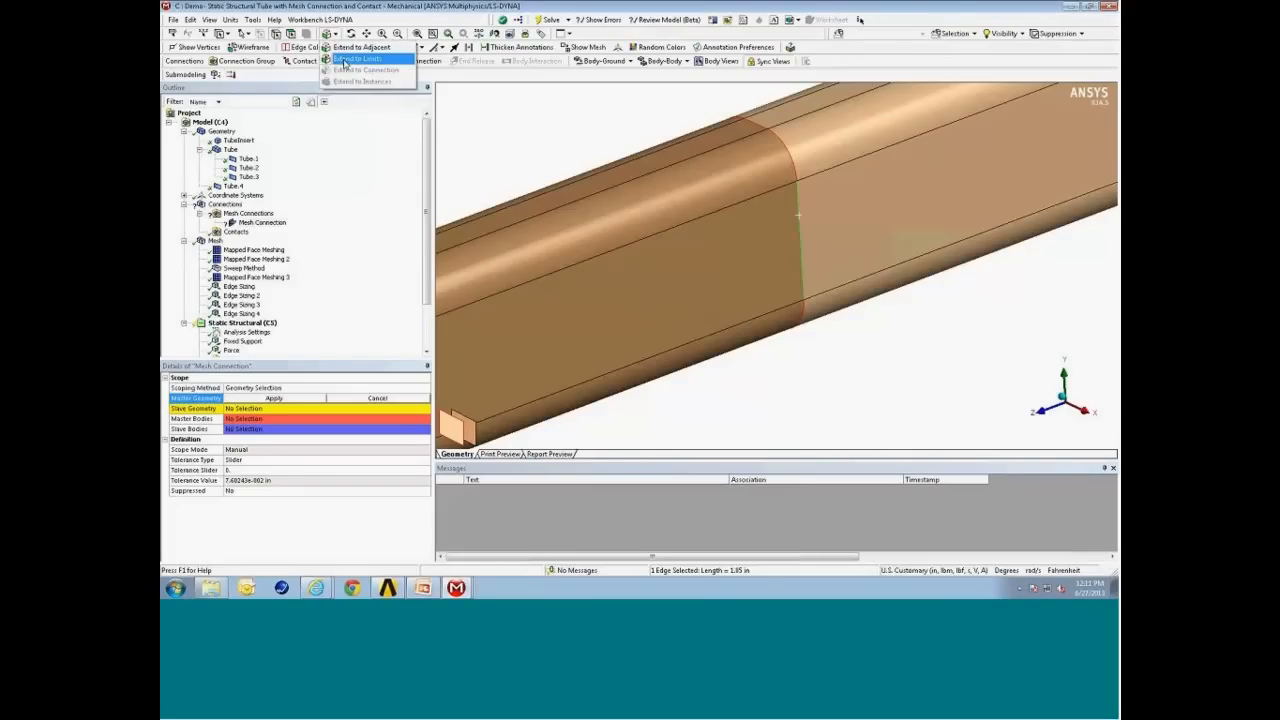
click(345, 62)
click(286, 398)
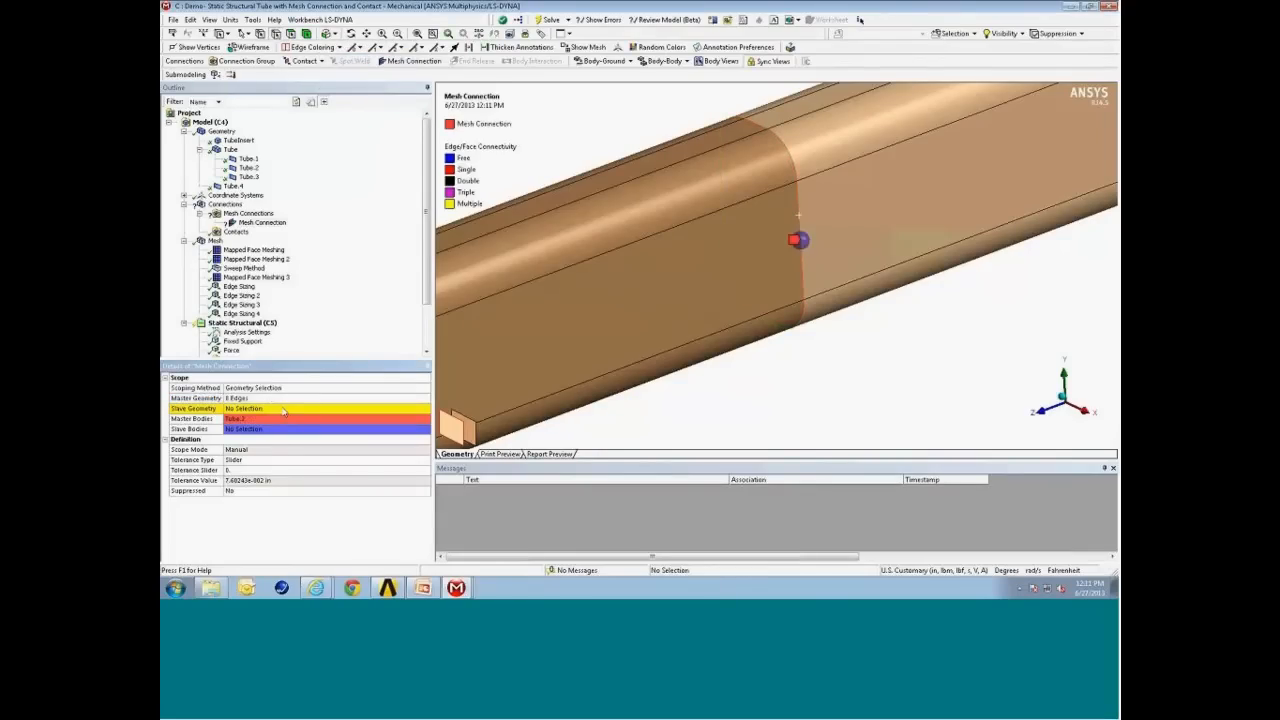
Set the mesh connection's slave geometry to the full edge loop of Tube.4 at the same joint, using Extend to Limits
click(284, 410)
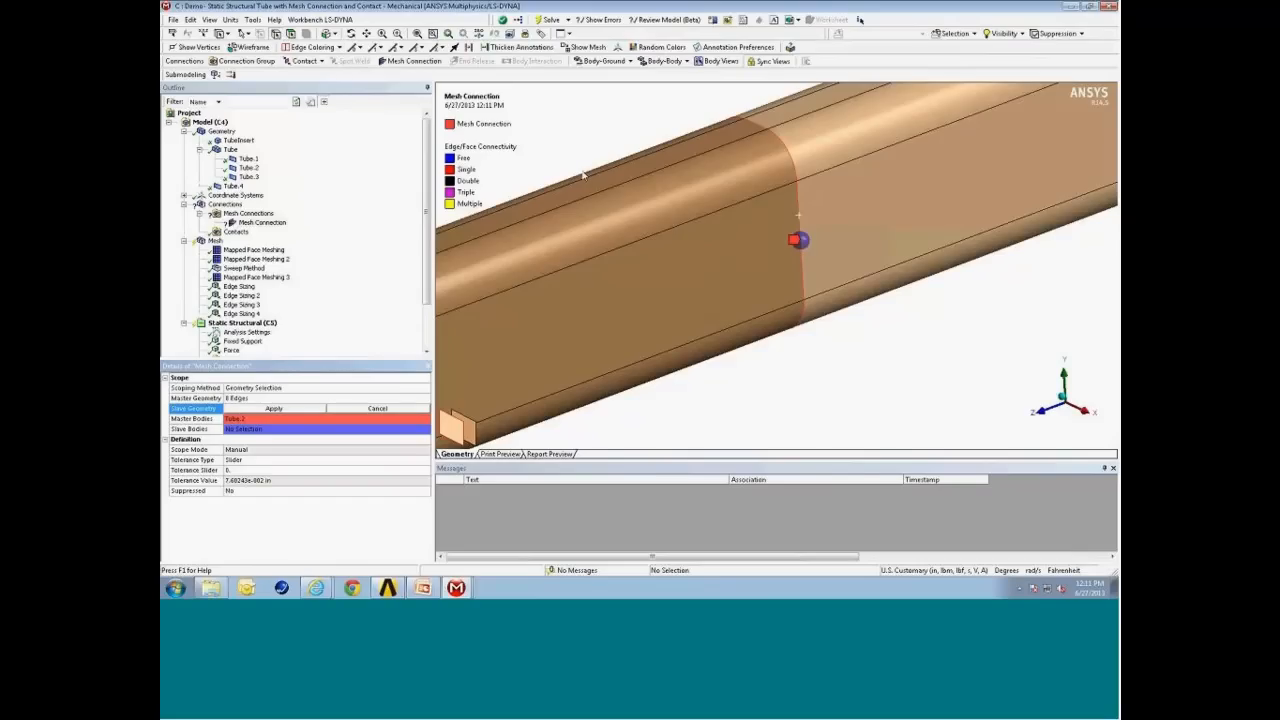
click(795, 210)
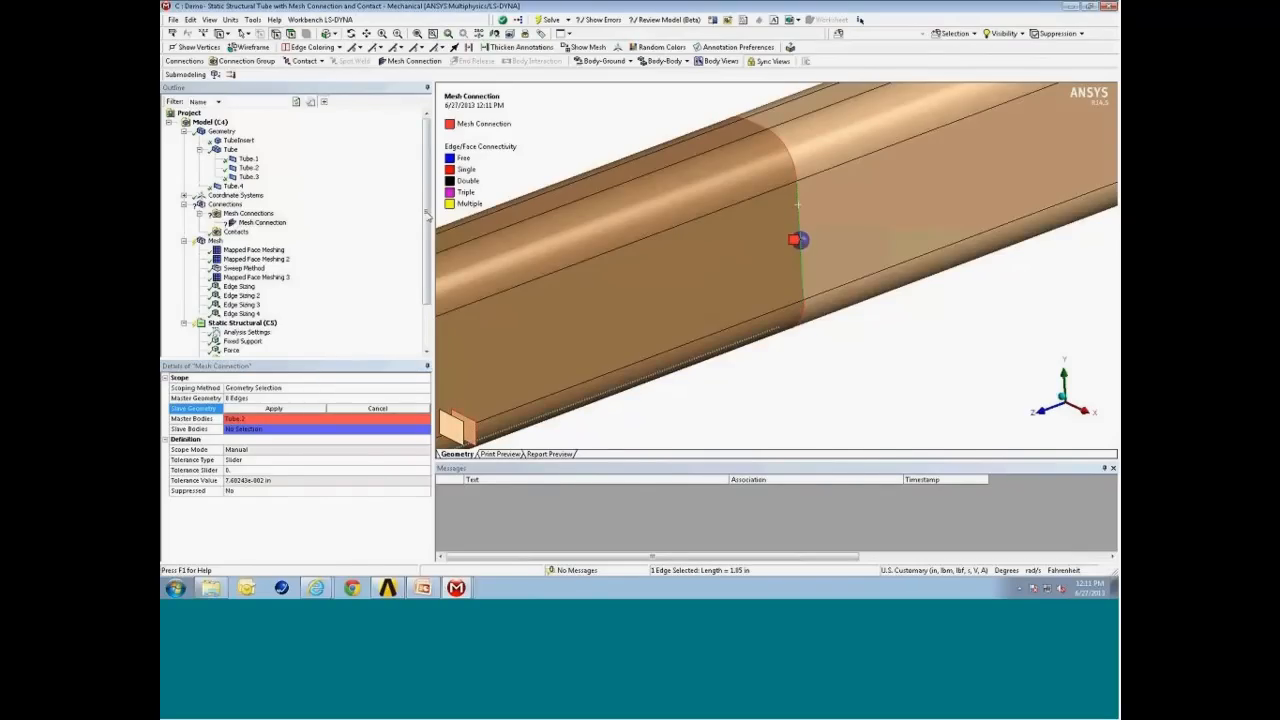
click(328, 33)
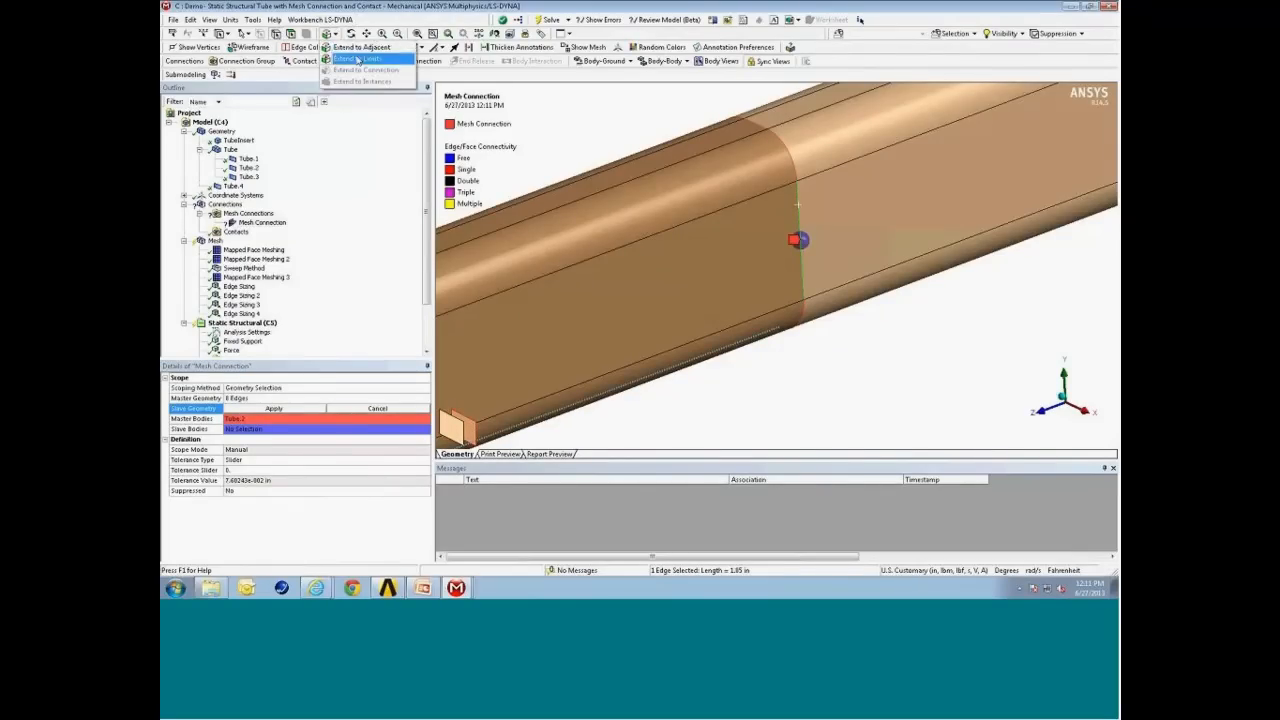
click(360, 59)
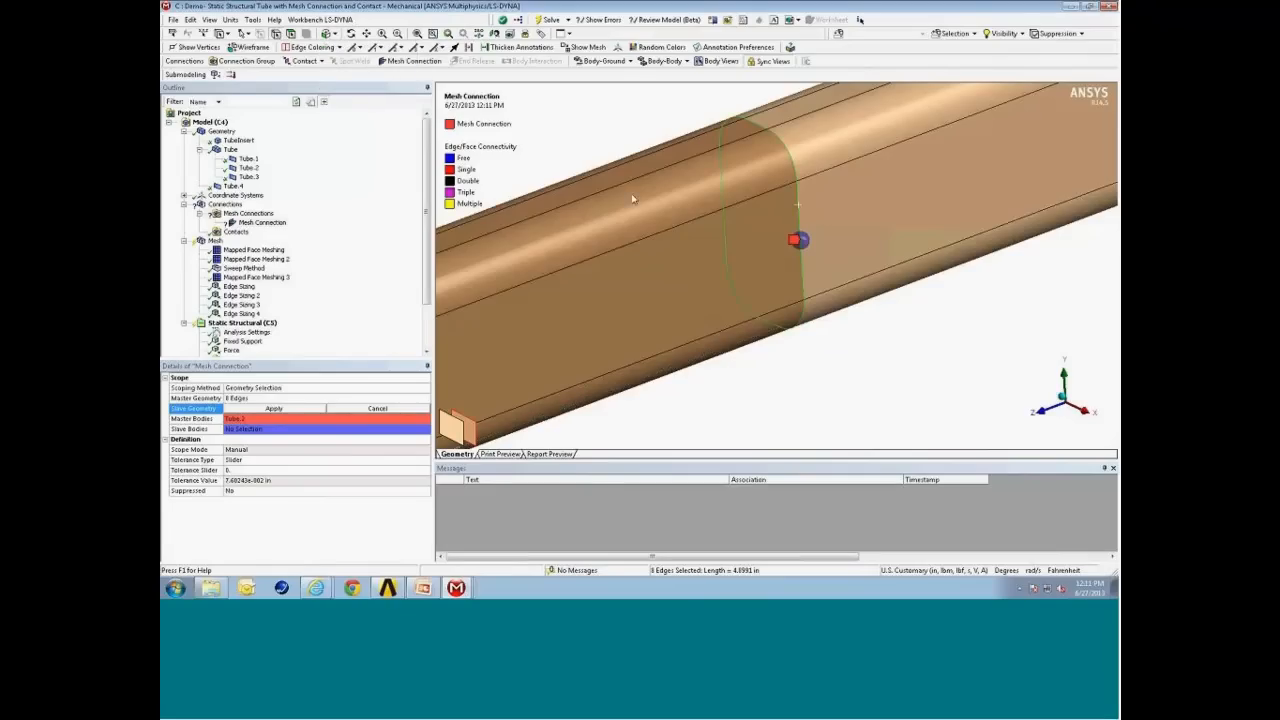
scroll(720, 243, down, 3)
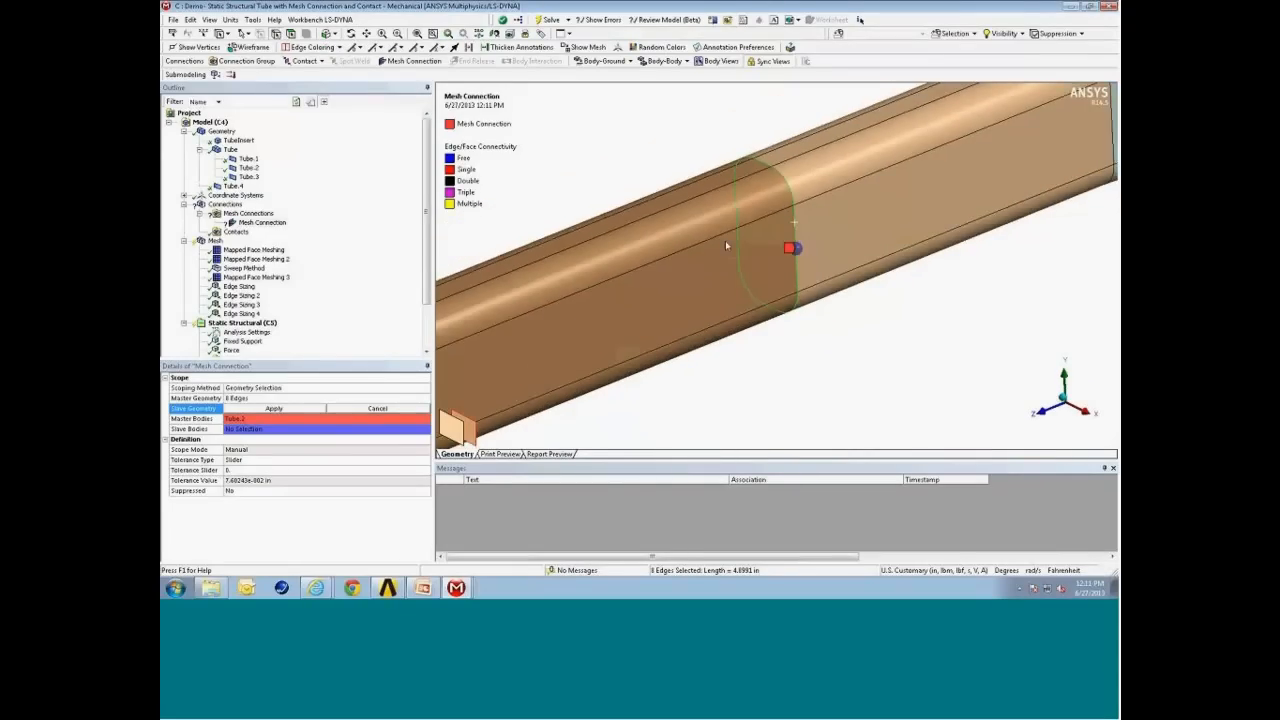
click(262, 411)
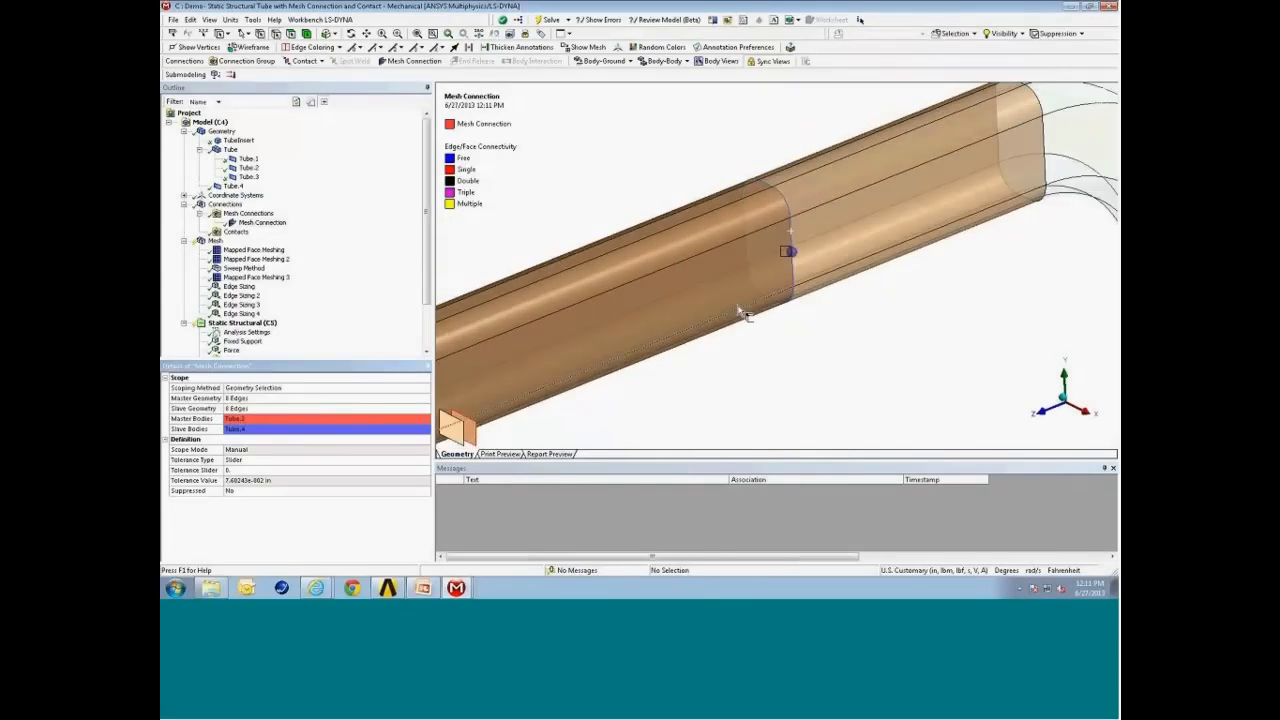
Display the master and slave bodies in separate body views and examine the connected edges in each
middle_drag(789, 246, 838, 232)
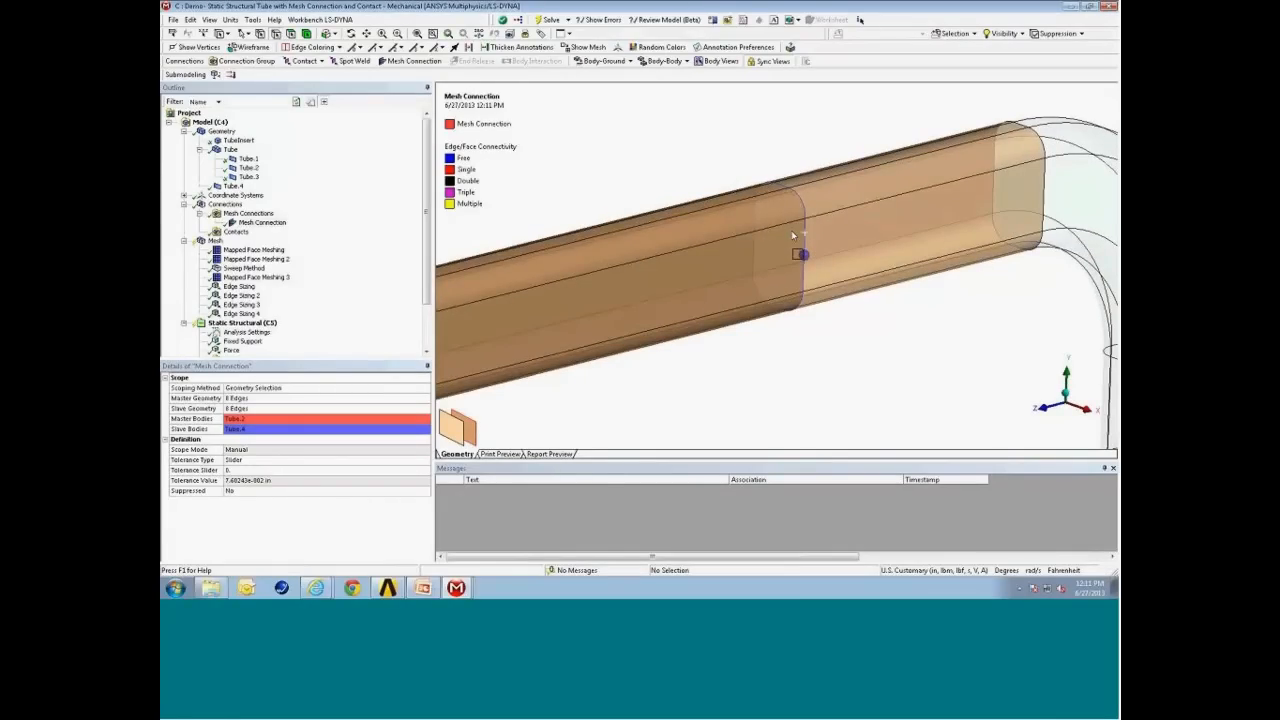
middle_drag(855, 259, 830, 277)
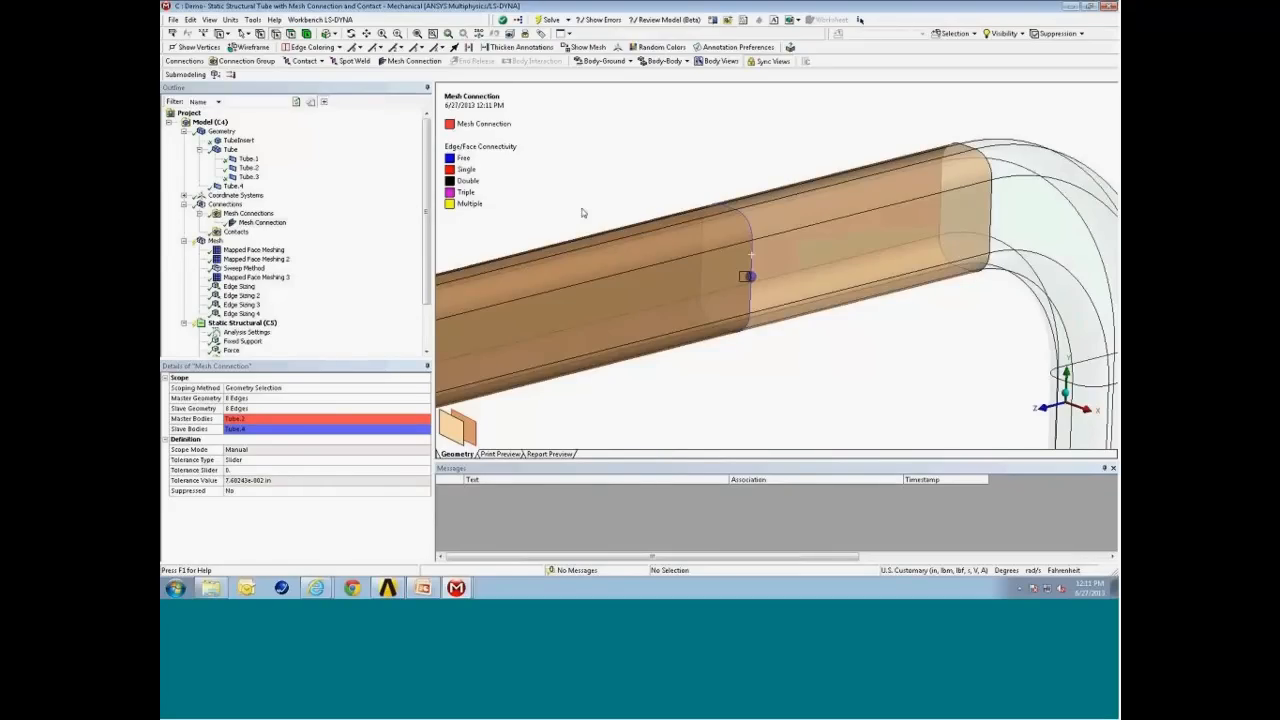
click(713, 63)
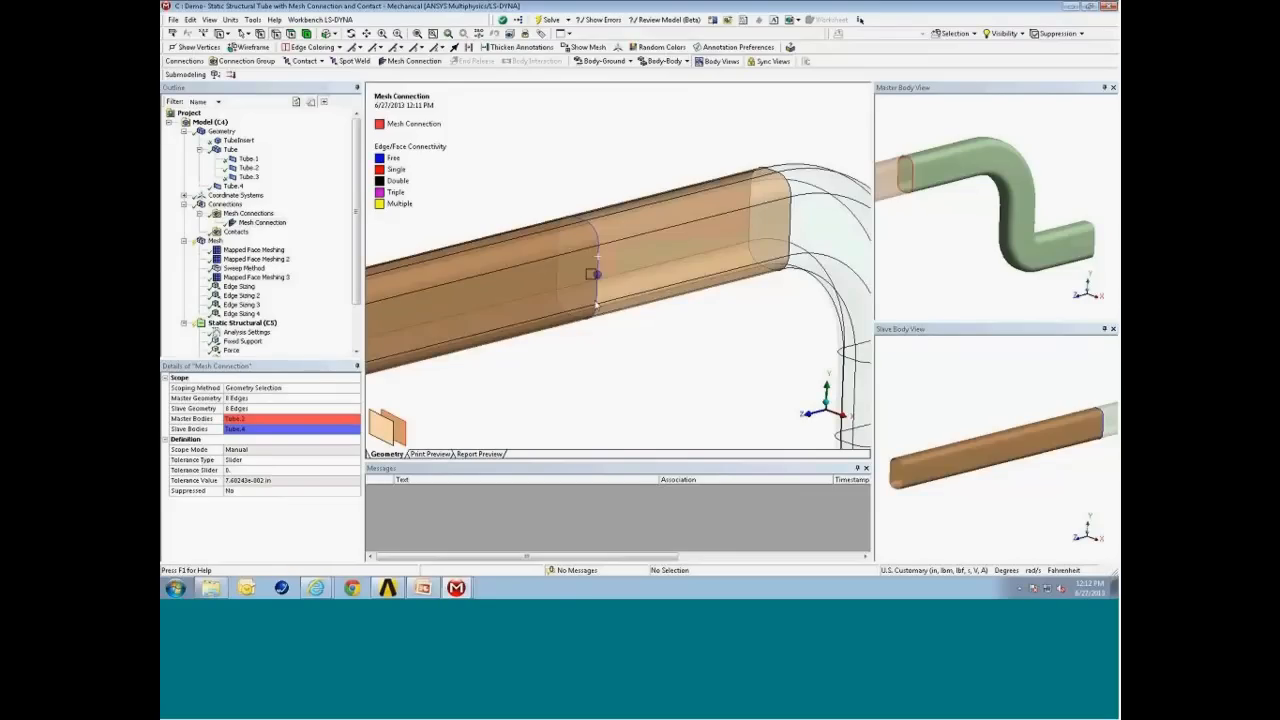
drag(654, 221, 706, 263)
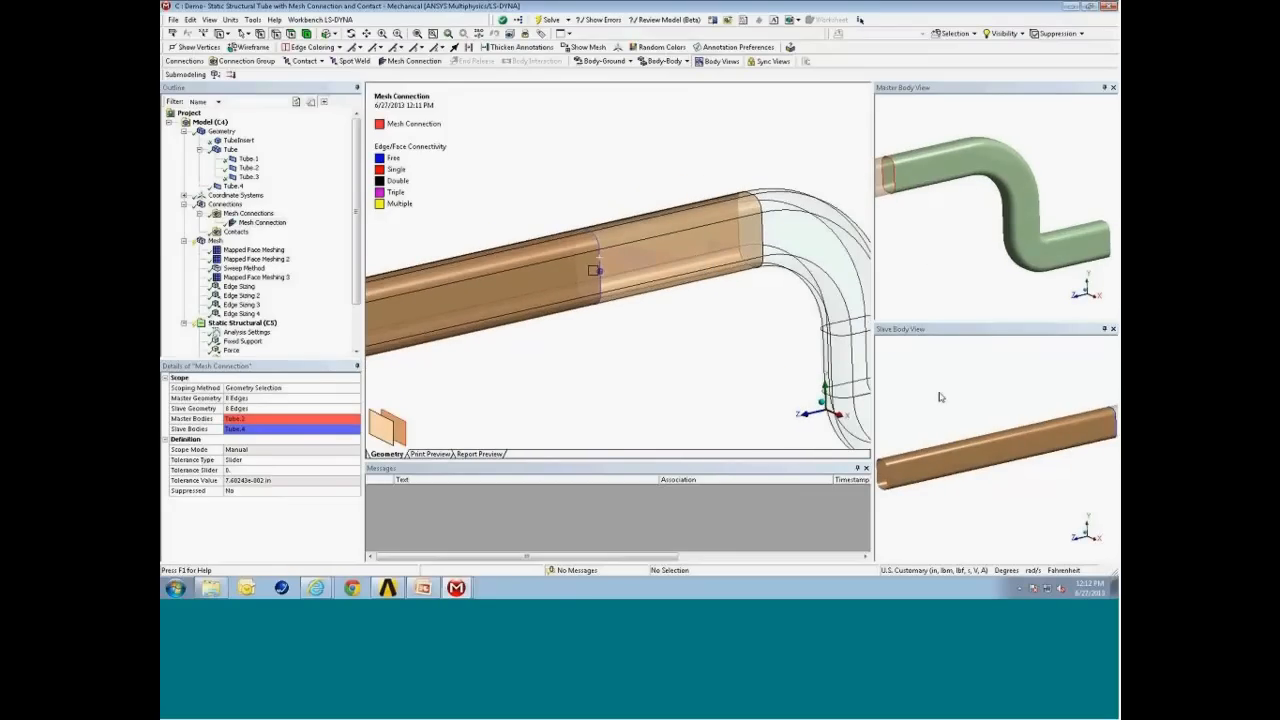
drag(876, 207, 815, 207)
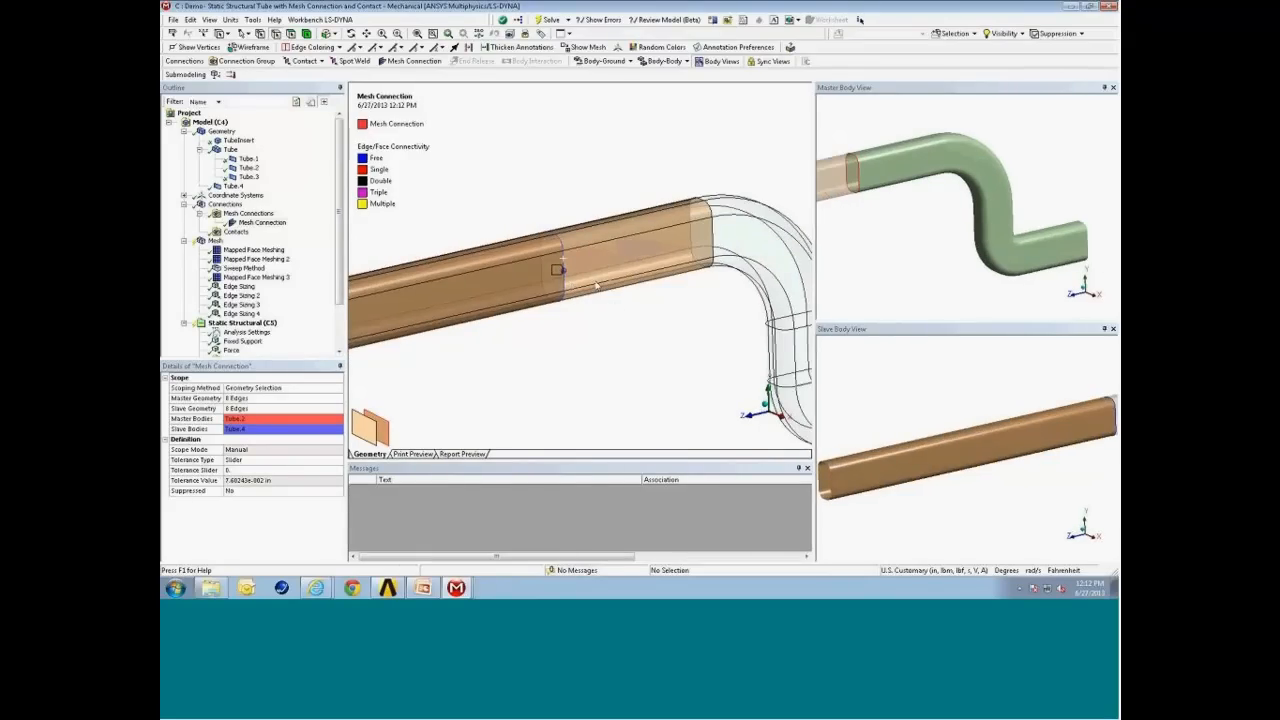
mouse_move(616, 306)
mouse_down()
mouse_move(576, 302)
mouse_move(594, 317)
mouse_up()
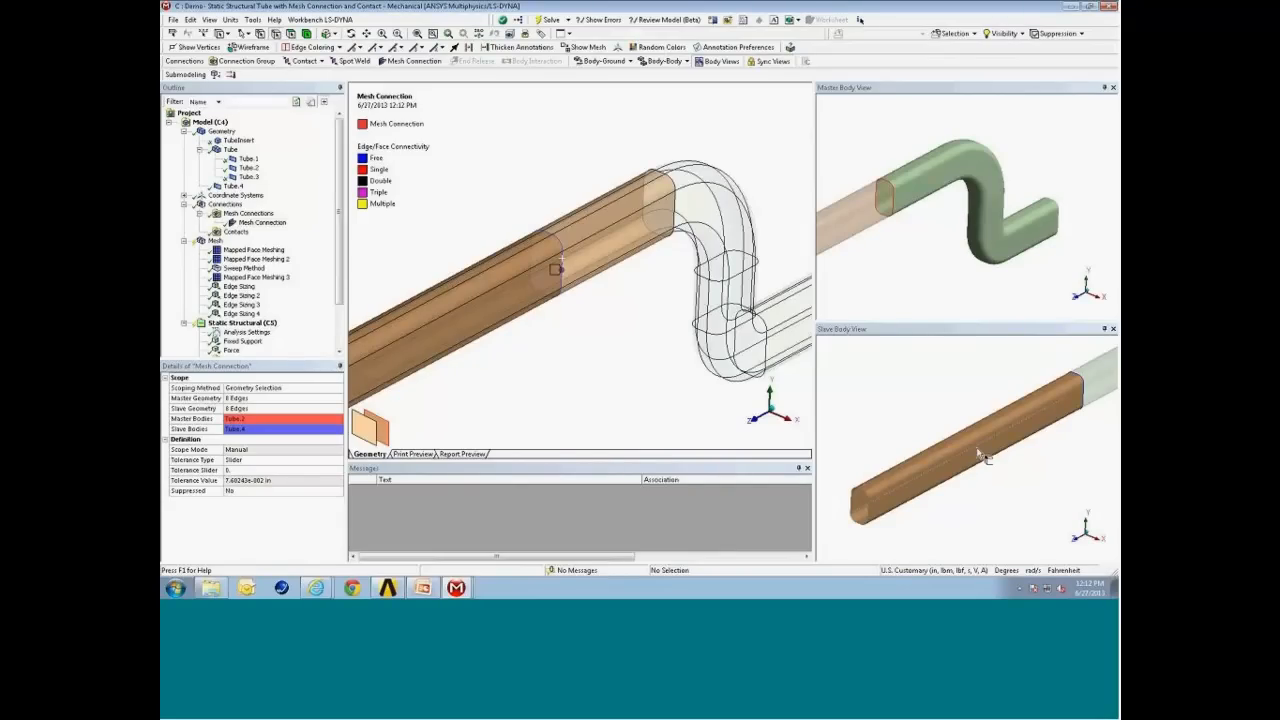
middle_drag(978, 452, 997, 363)
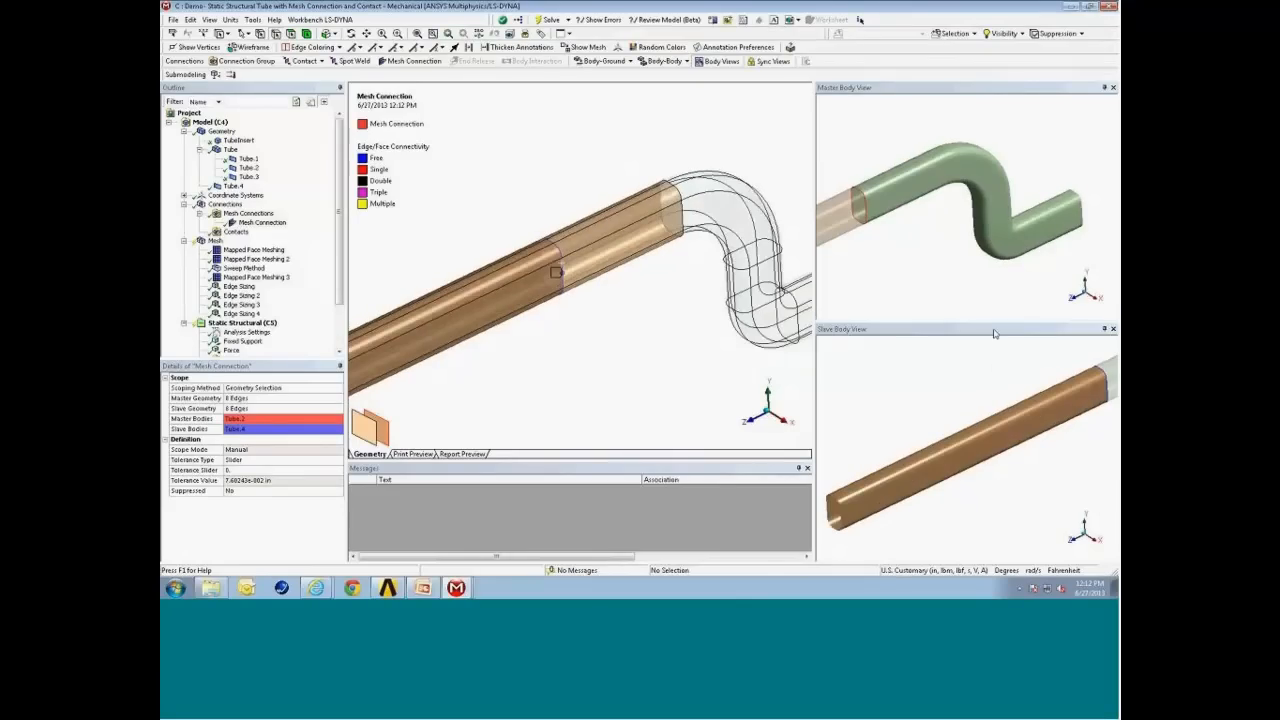
click(995, 334)
ctrl+middle_drag(992, 420, 909, 456)
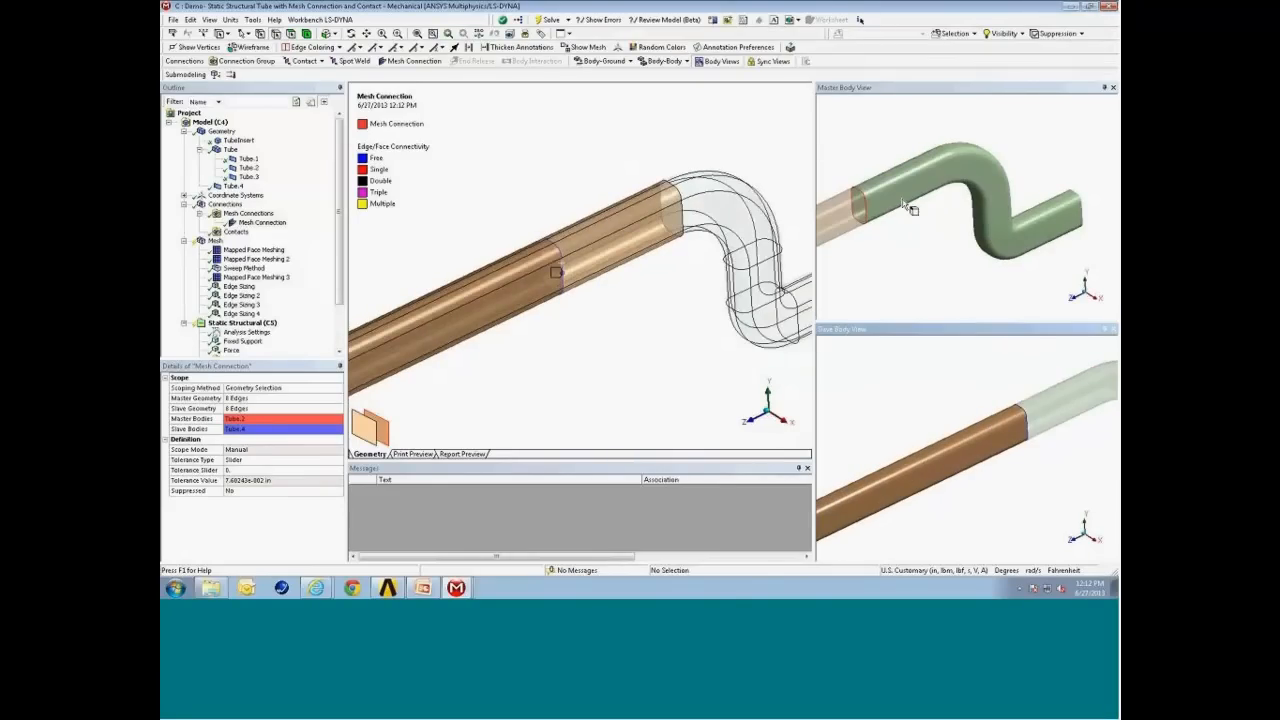
Generate the mesh with the new mesh connection and examine the elements at the joint between Tube.2 and Tube.4
click(214, 240)
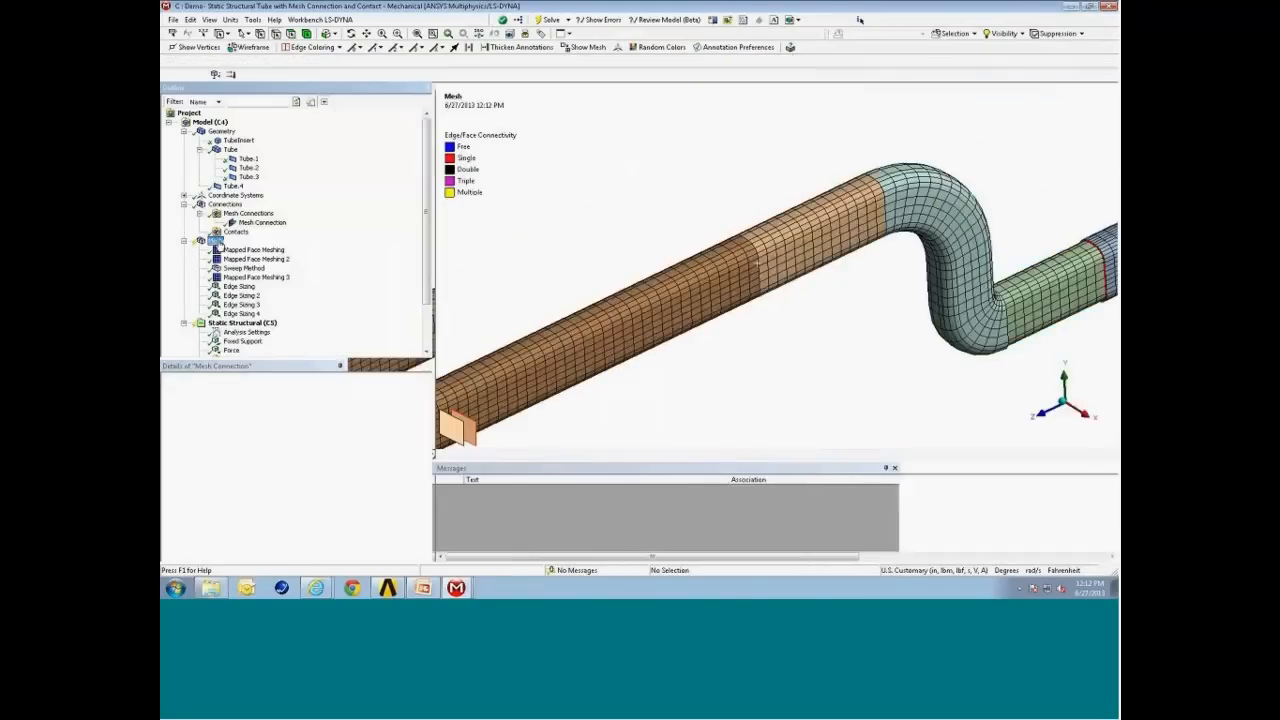
right_click(214, 240)
click(259, 279)
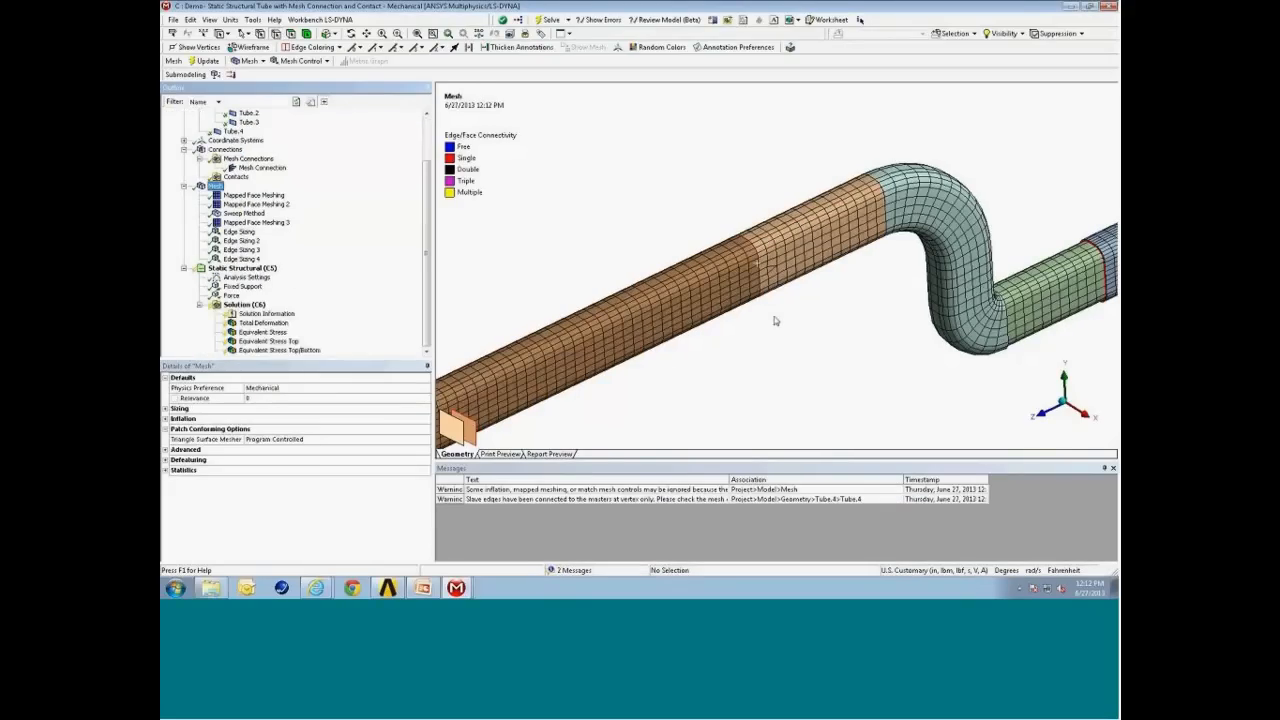
right_drag(706, 223, 775, 262)
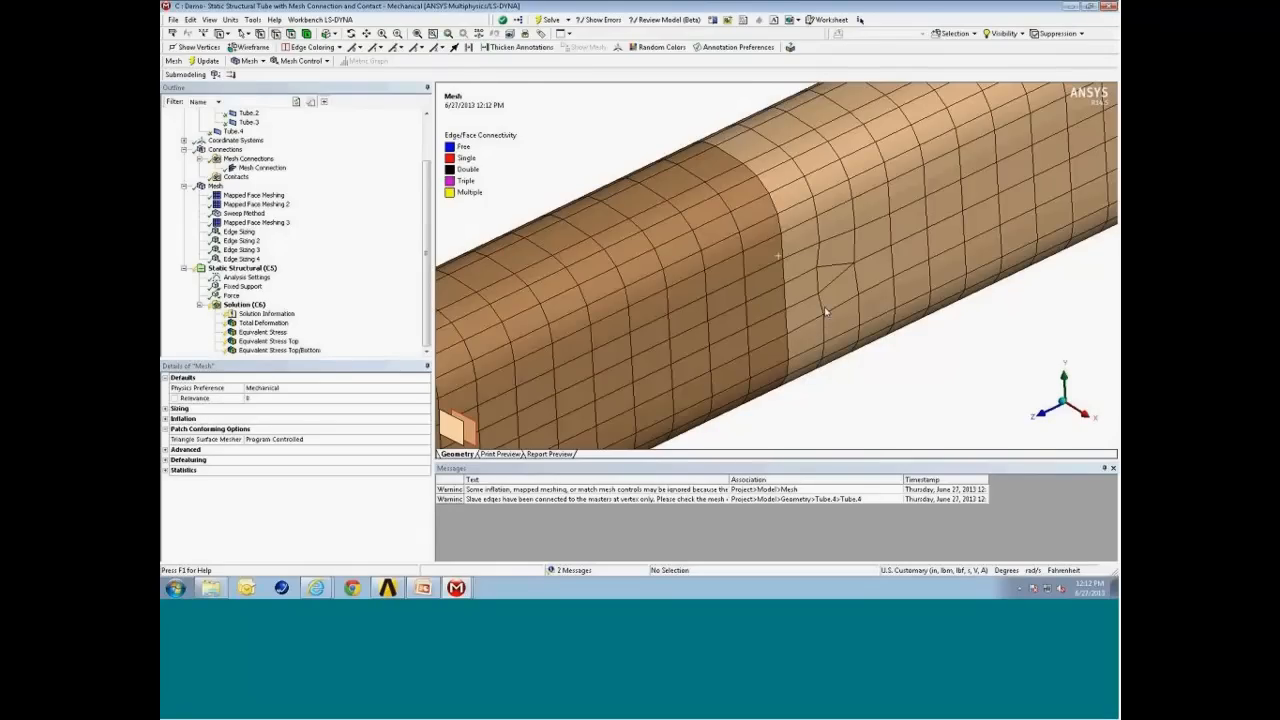
scroll(824, 307, down, 3)
scroll(824, 307, down, 5)
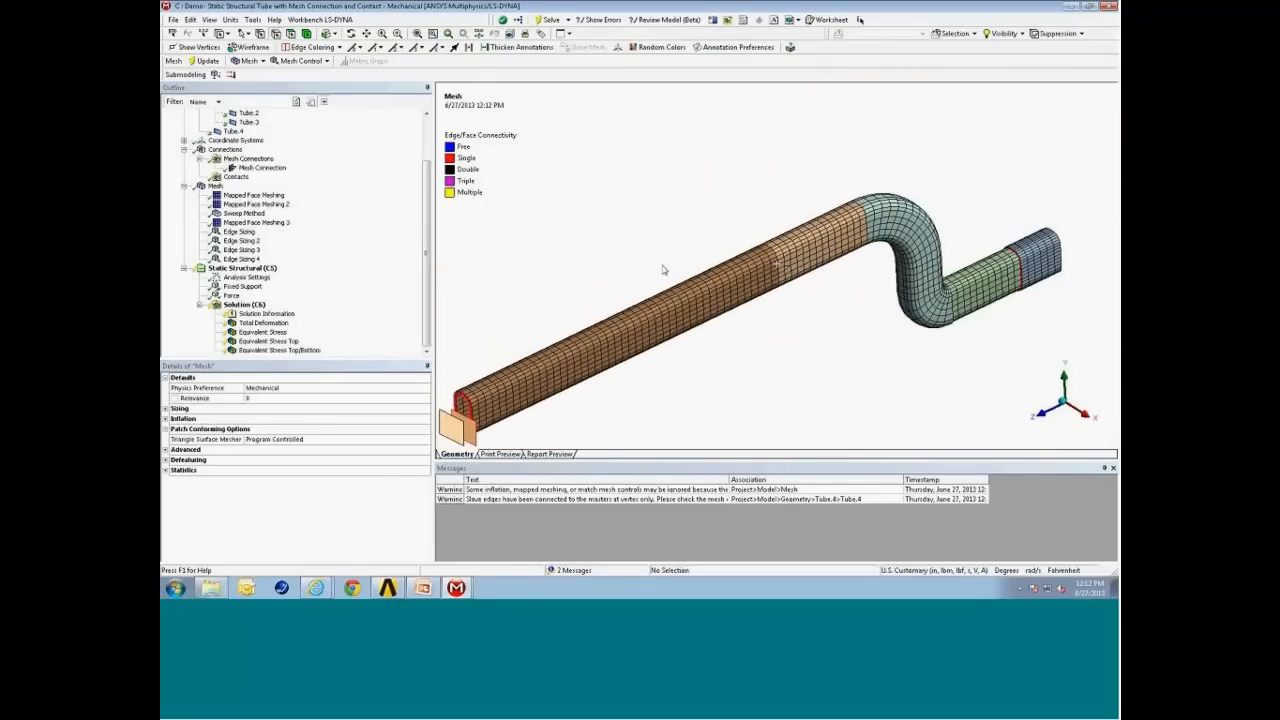
Change the shell offset type of Tube.1 so that its thickness lines up with TubeInsert
middle_drag(663, 270, 723, 297)
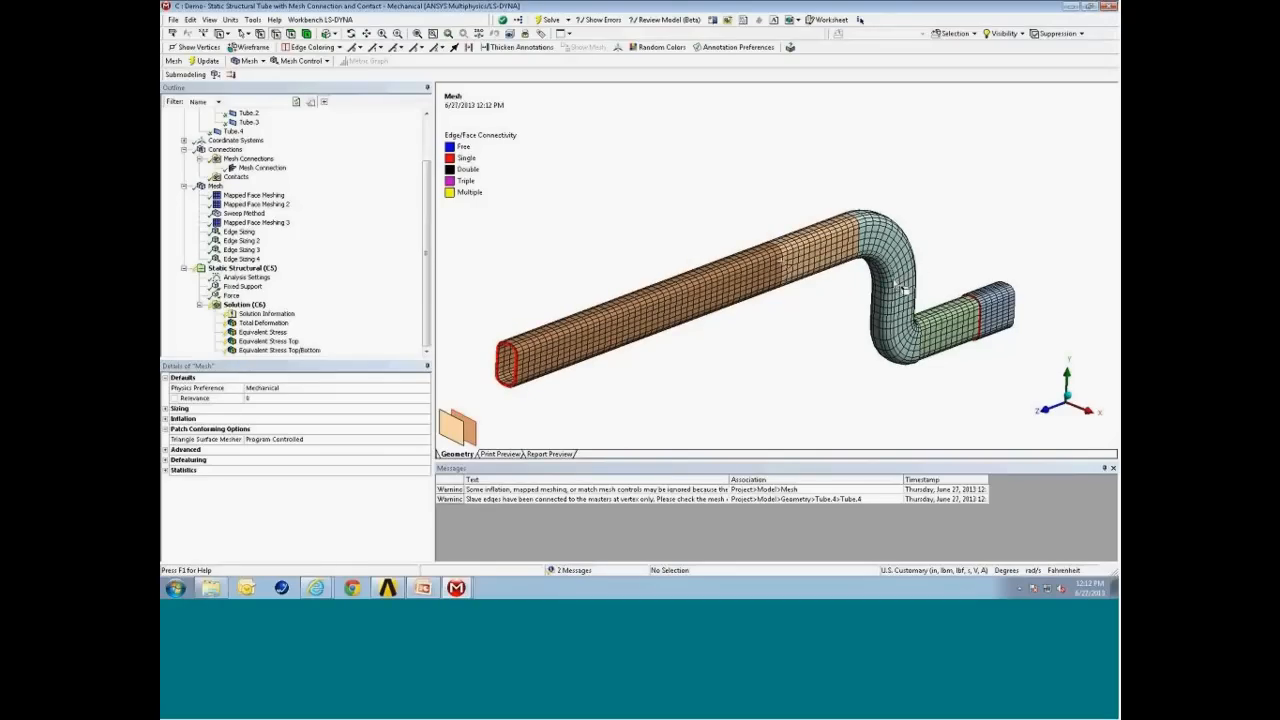
scroll(904, 291, up, 5)
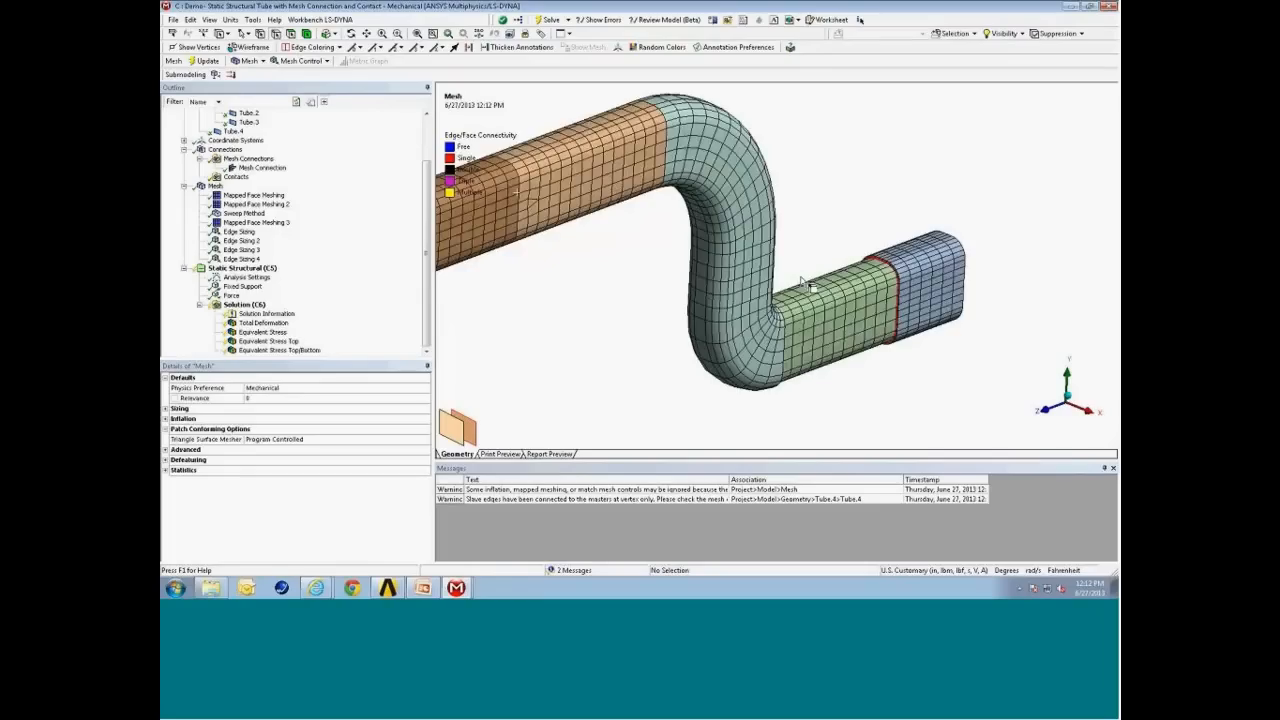
scroll(808, 285, up, 3)
scroll(855, 310, up, 1)
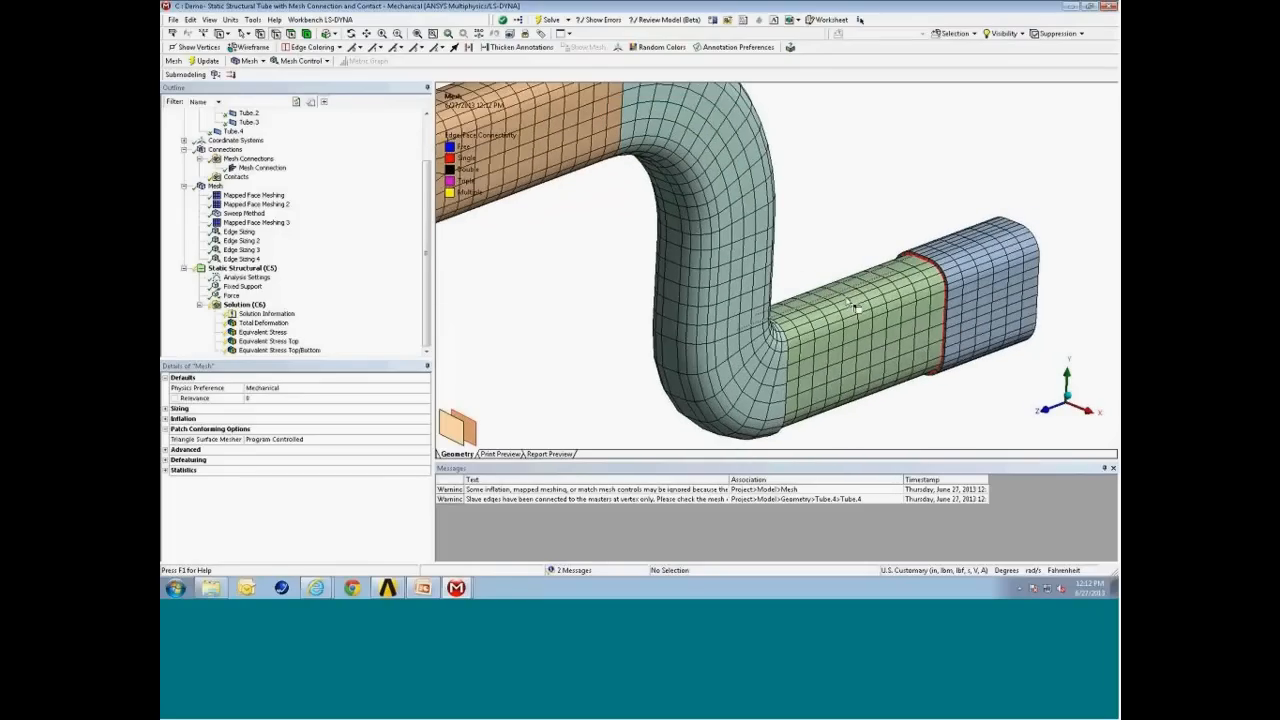
click(248, 122)
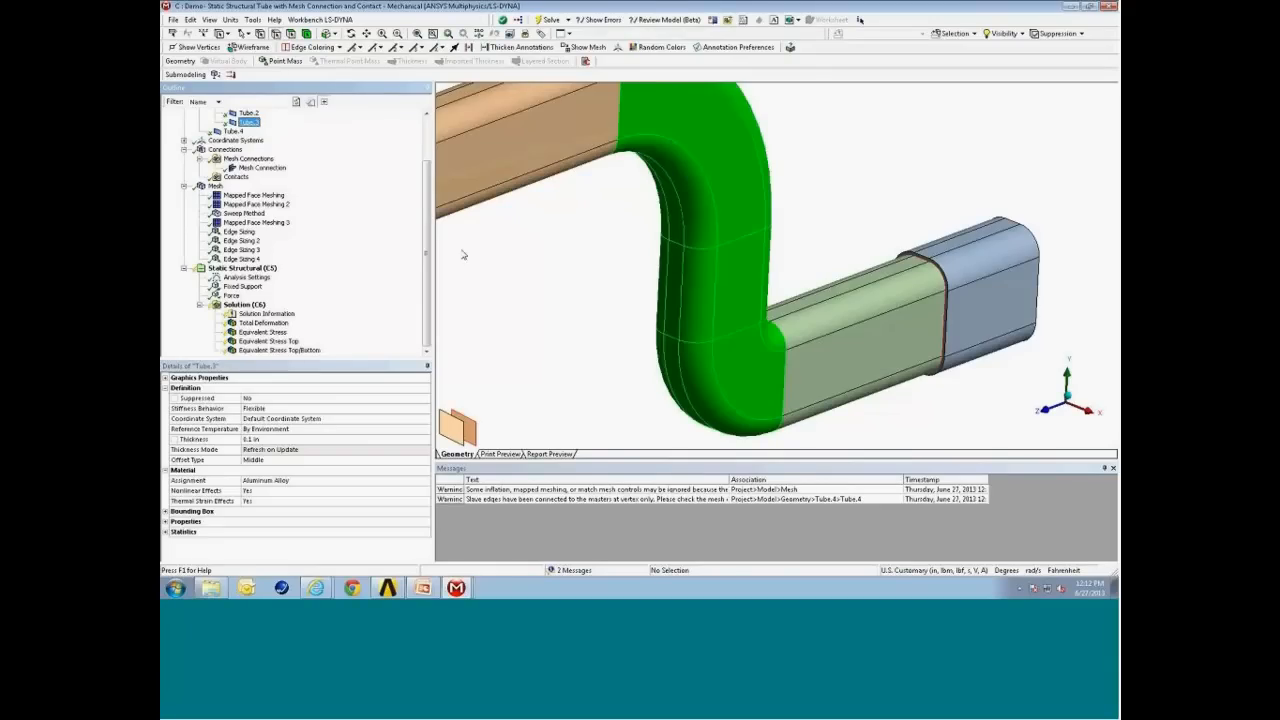
scroll(292, 200, up, 2)
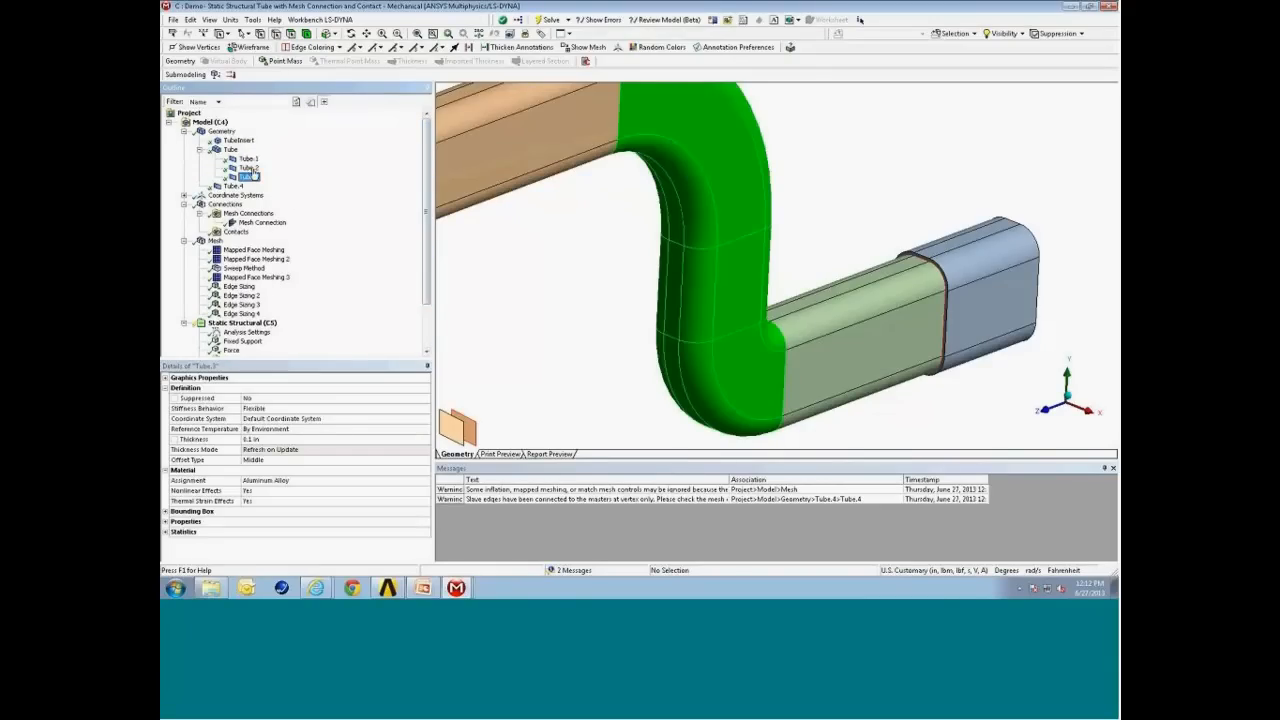
click(248, 167)
click(248, 158)
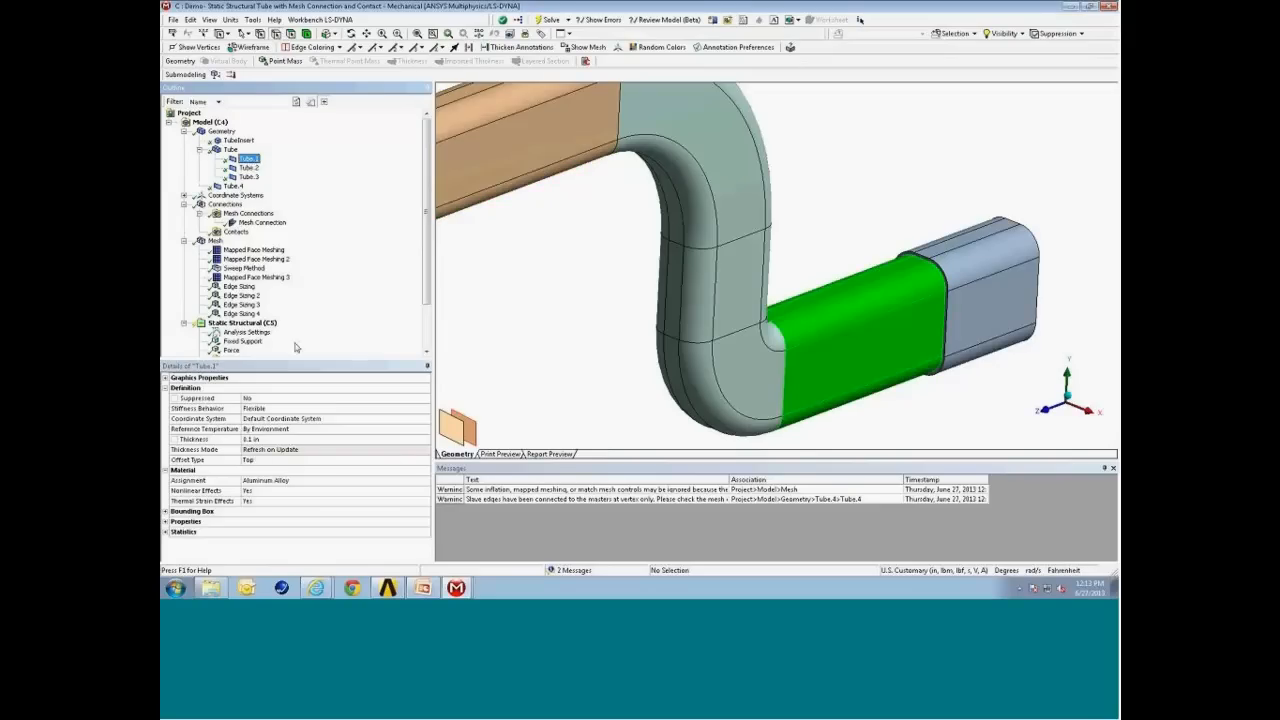
click(421, 460)
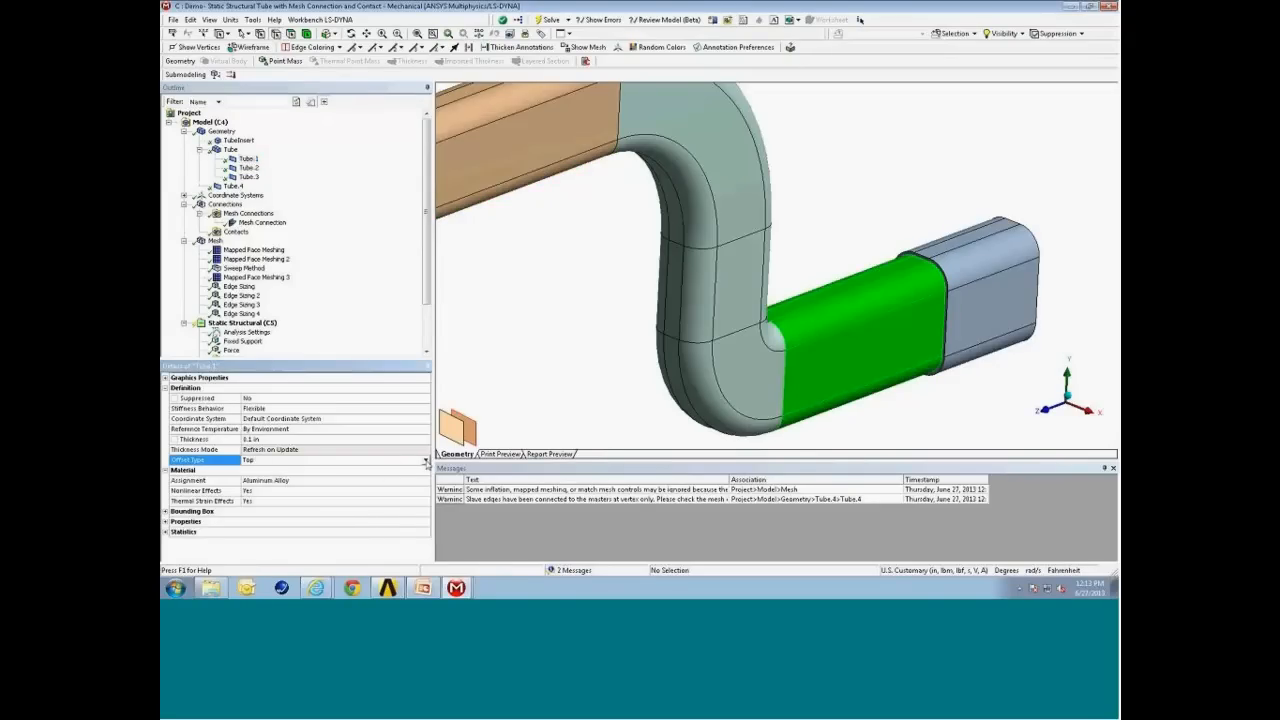
click(426, 461)
click(348, 481)
Display the mesh and examine the shell thickness alignment where Tube.1 meets TubeInsert and the bend
click(216, 241)
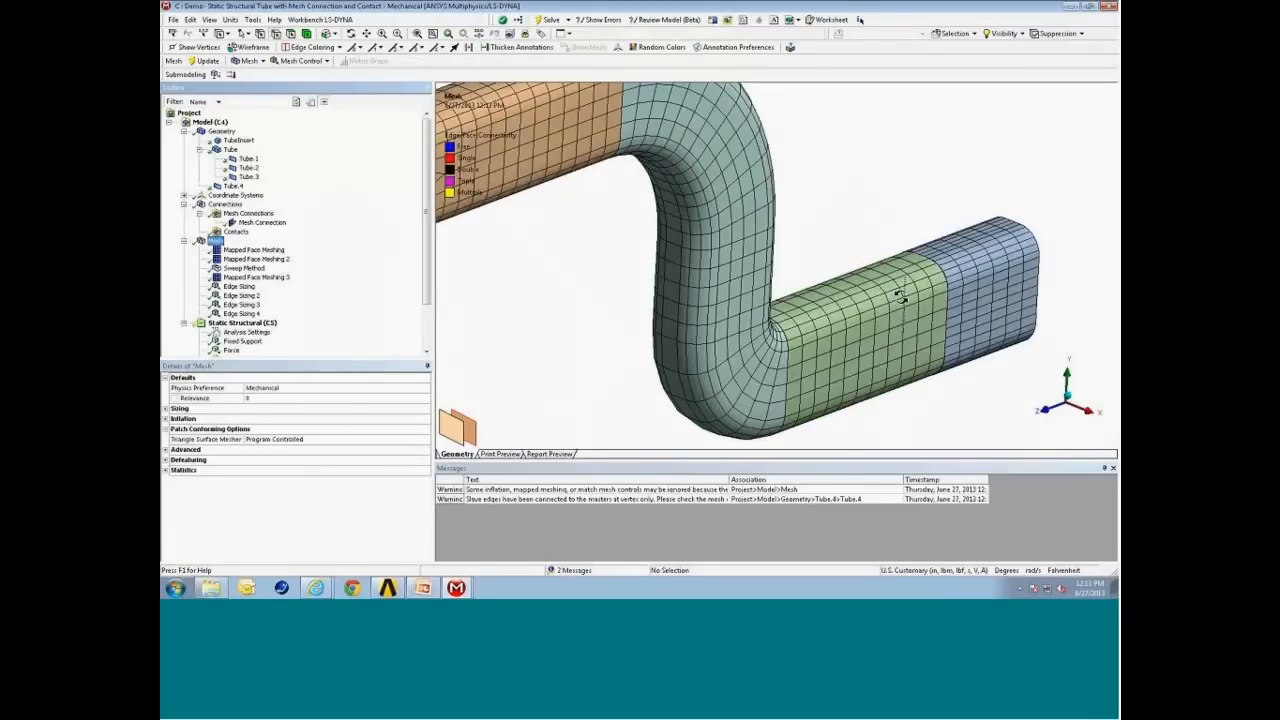
middle_drag(900, 297, 776, 312)
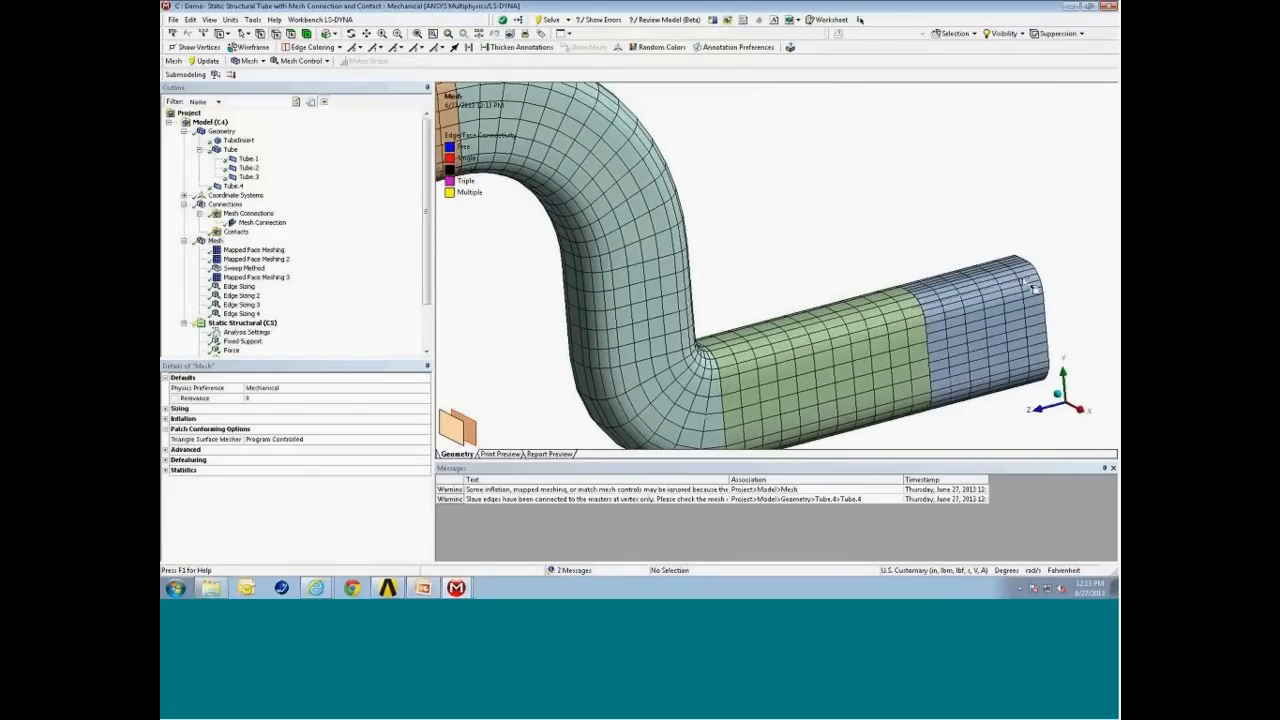
scroll(955, 308, down, 2)
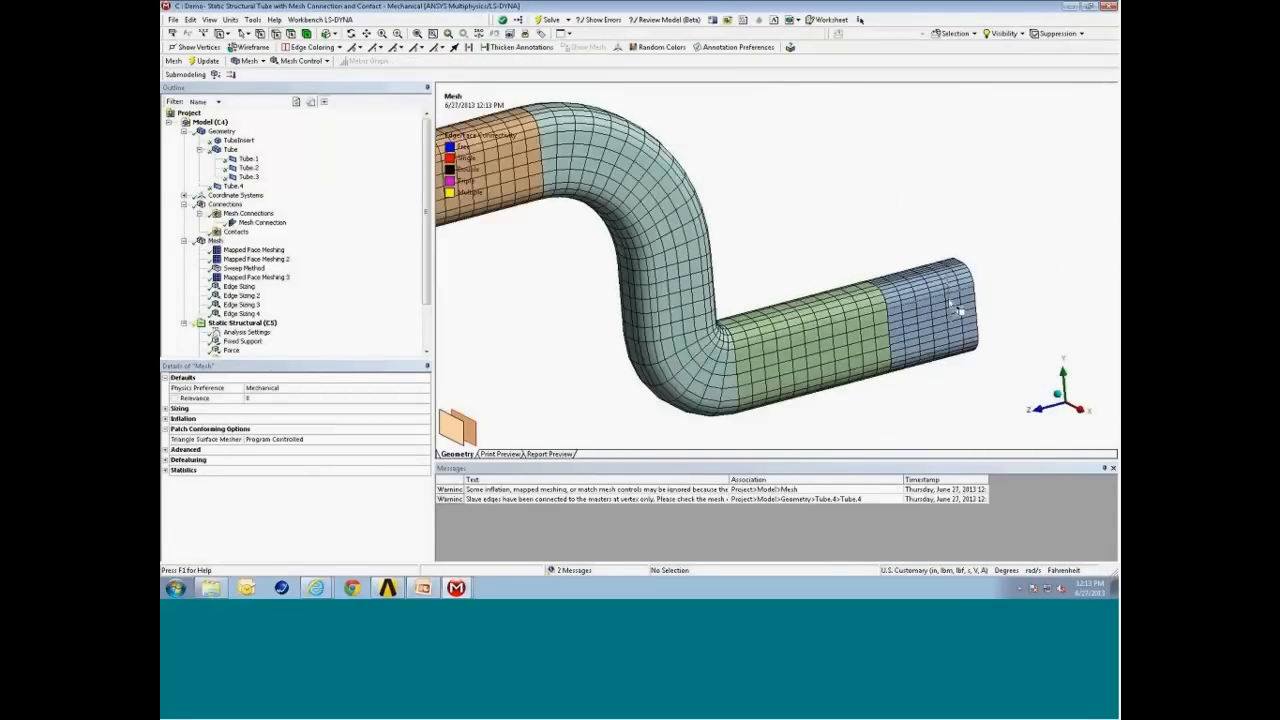
Insert a manual bonded contact region under the Contacts group
click(236, 232)
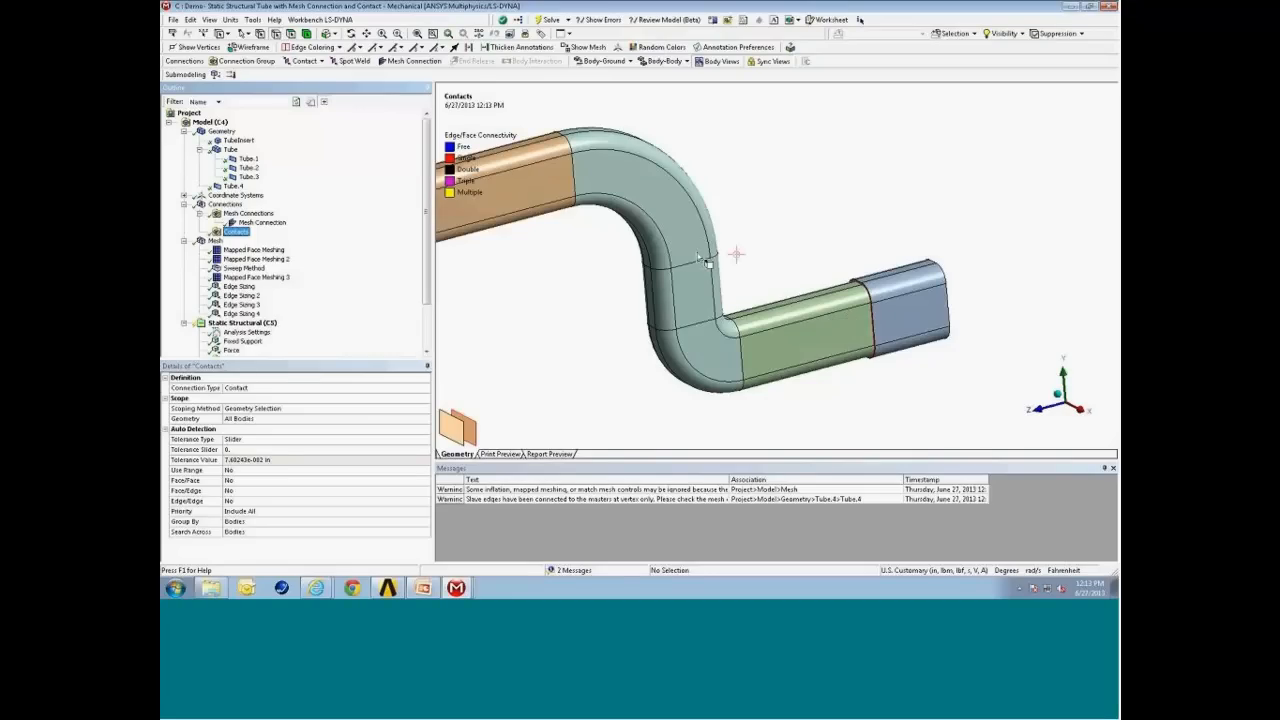
click(312, 62)
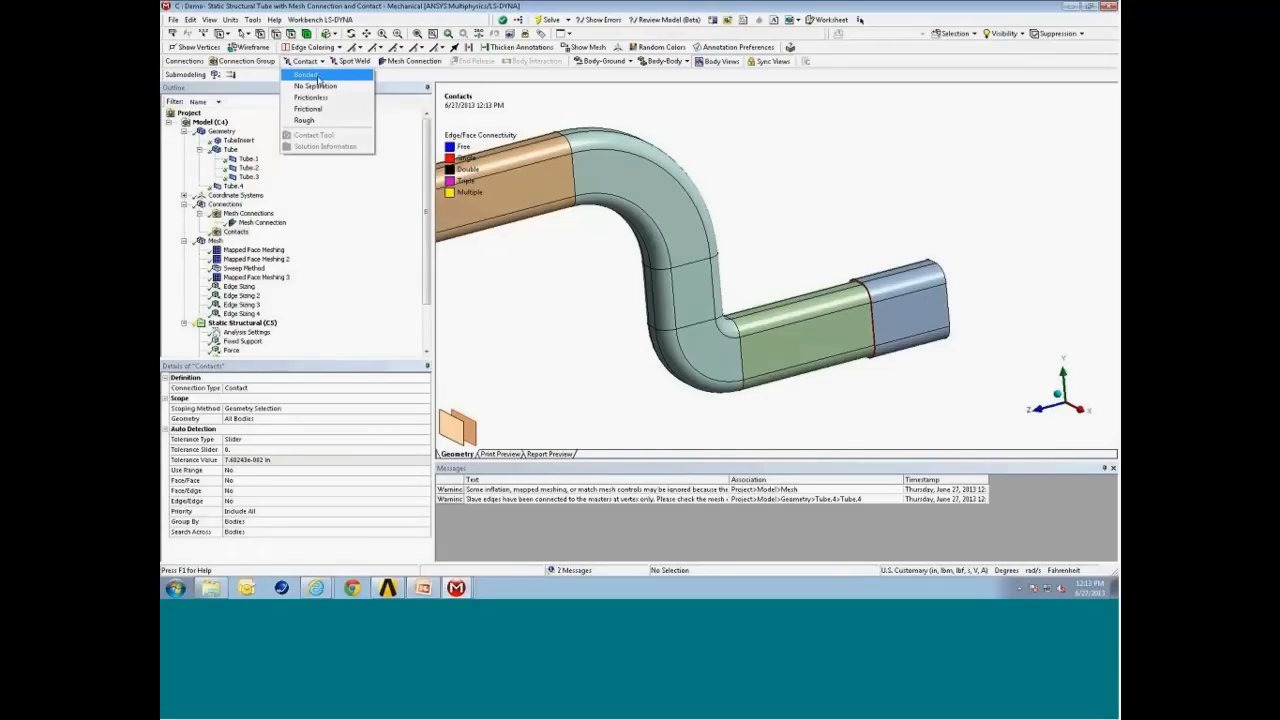
click(306, 75)
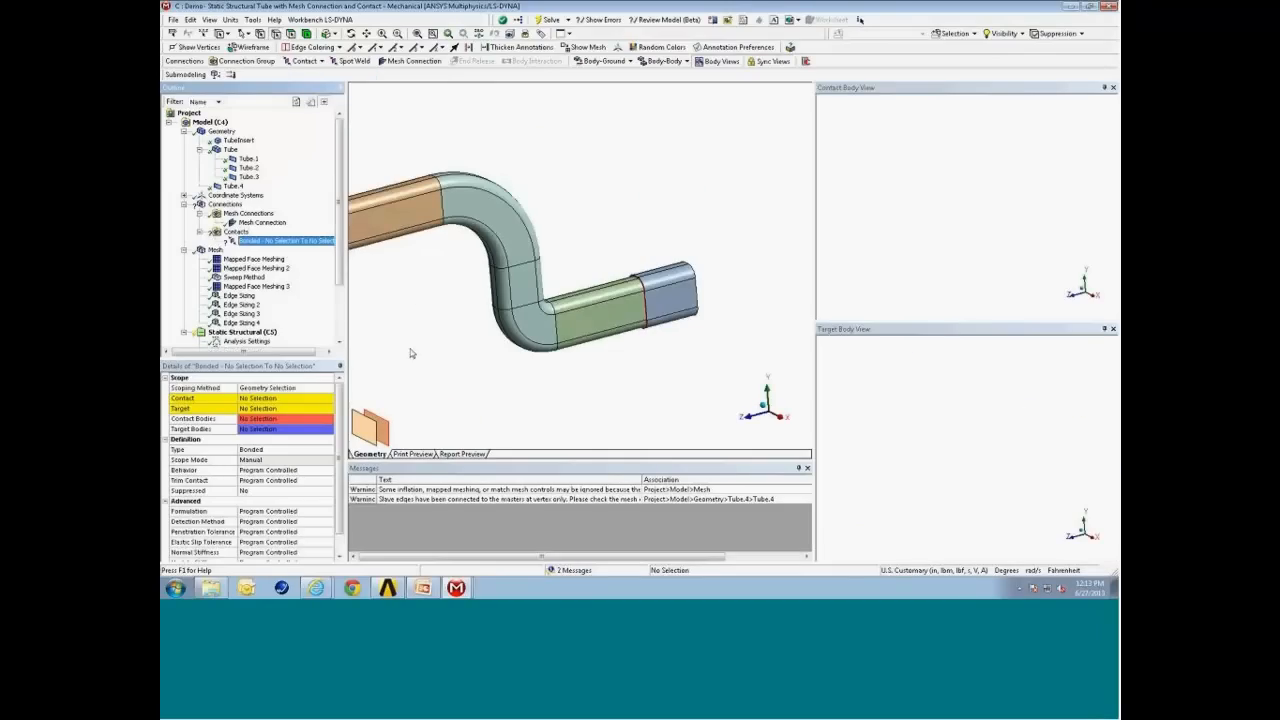
Scope the contact side to the full loop of end edges on Tube.1 where it meets TubeInsert, extending the edge selection to limits
middle_drag(618, 287, 676, 277)
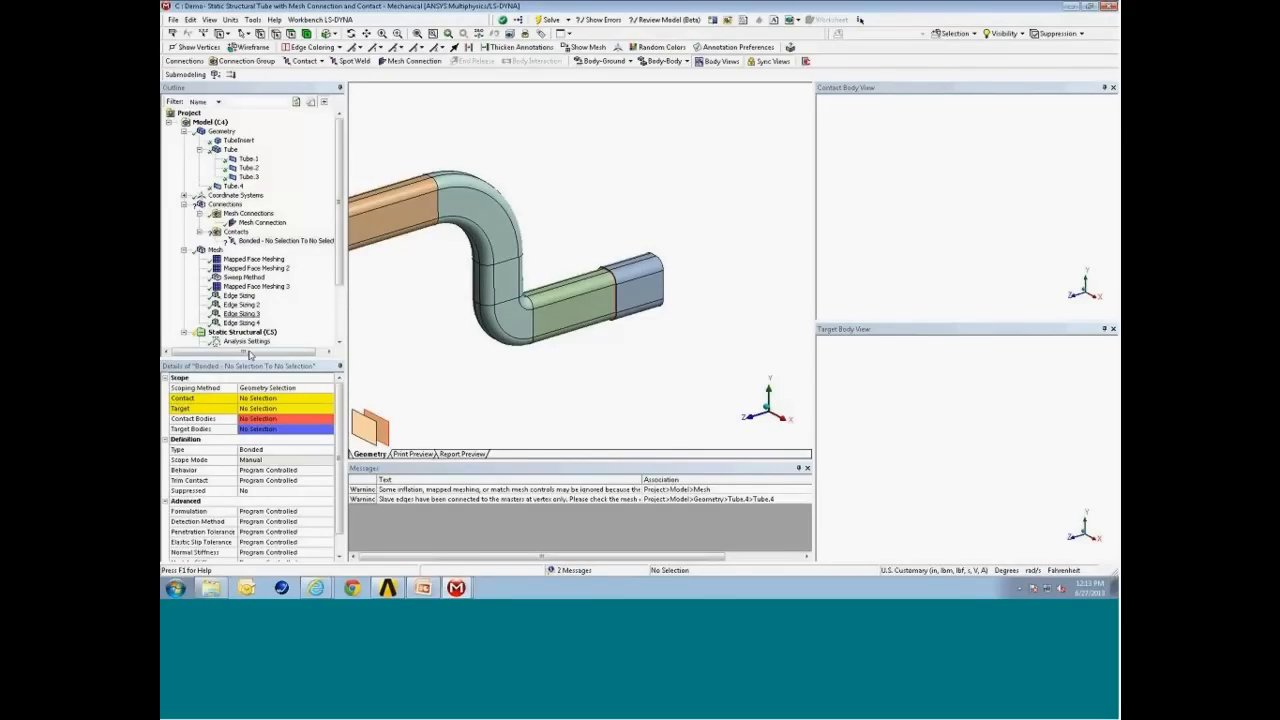
click(262, 399)
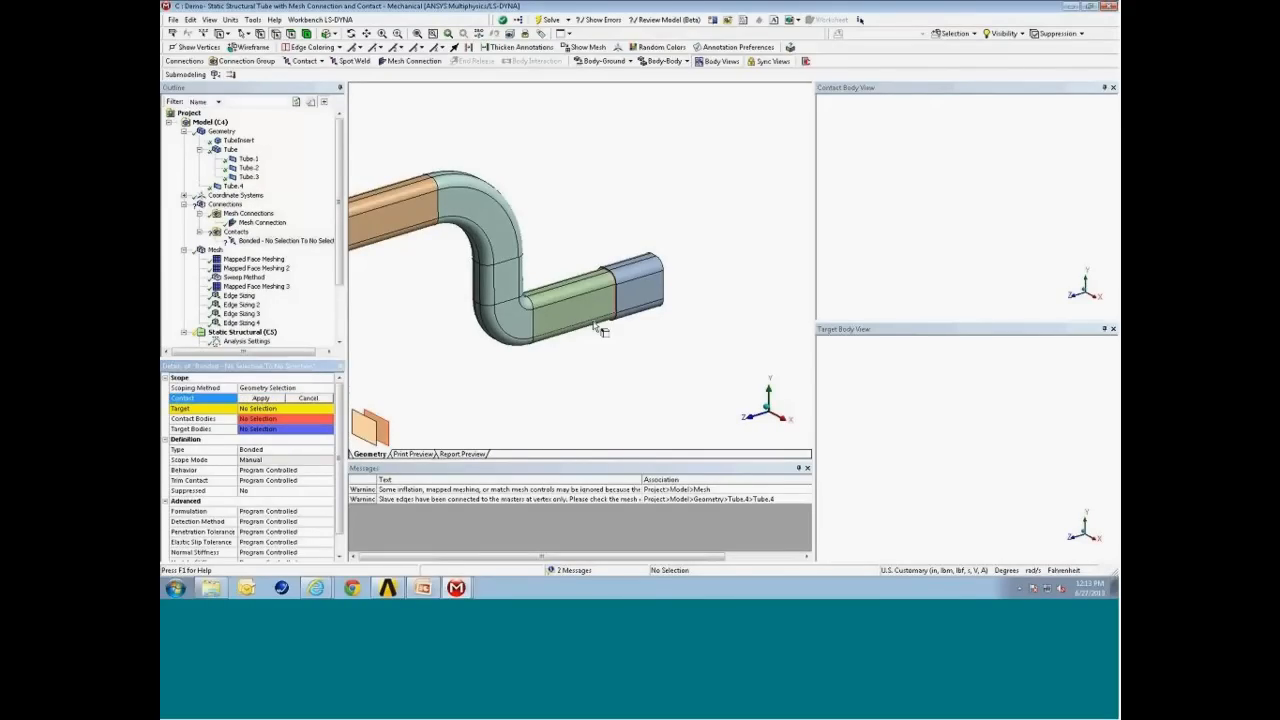
drag(571, 253, 632, 326)
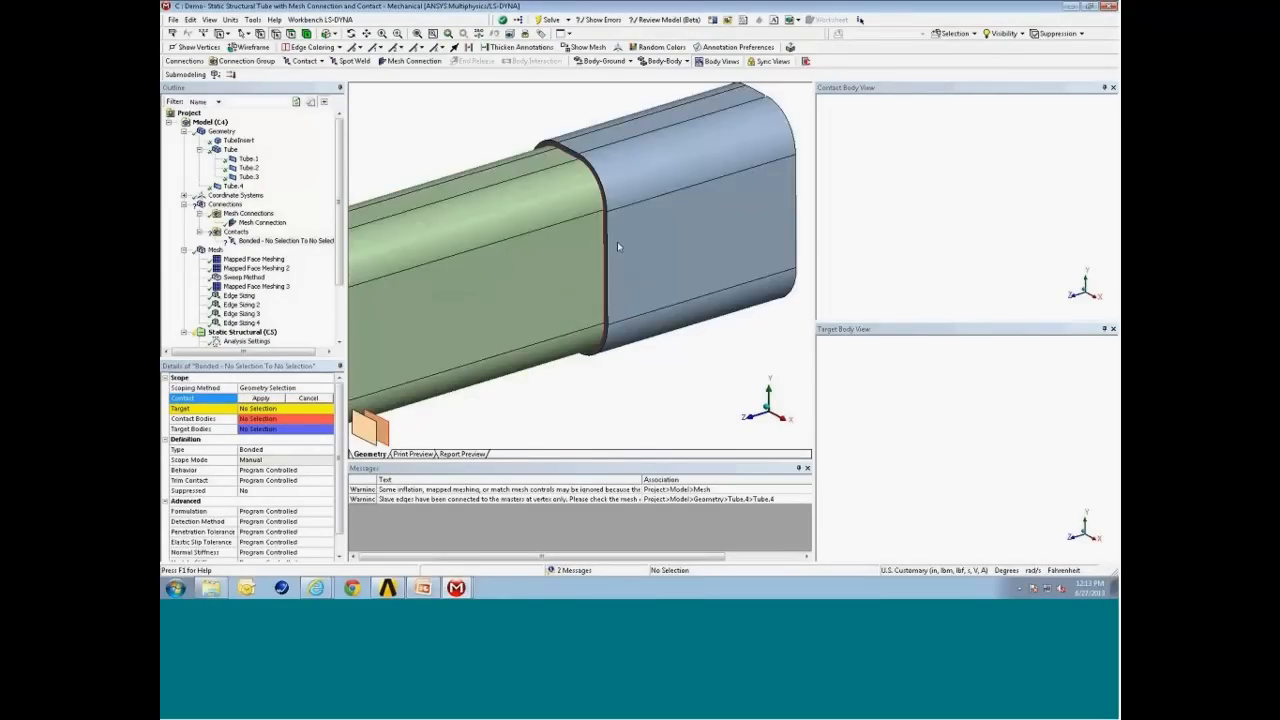
click(607, 250)
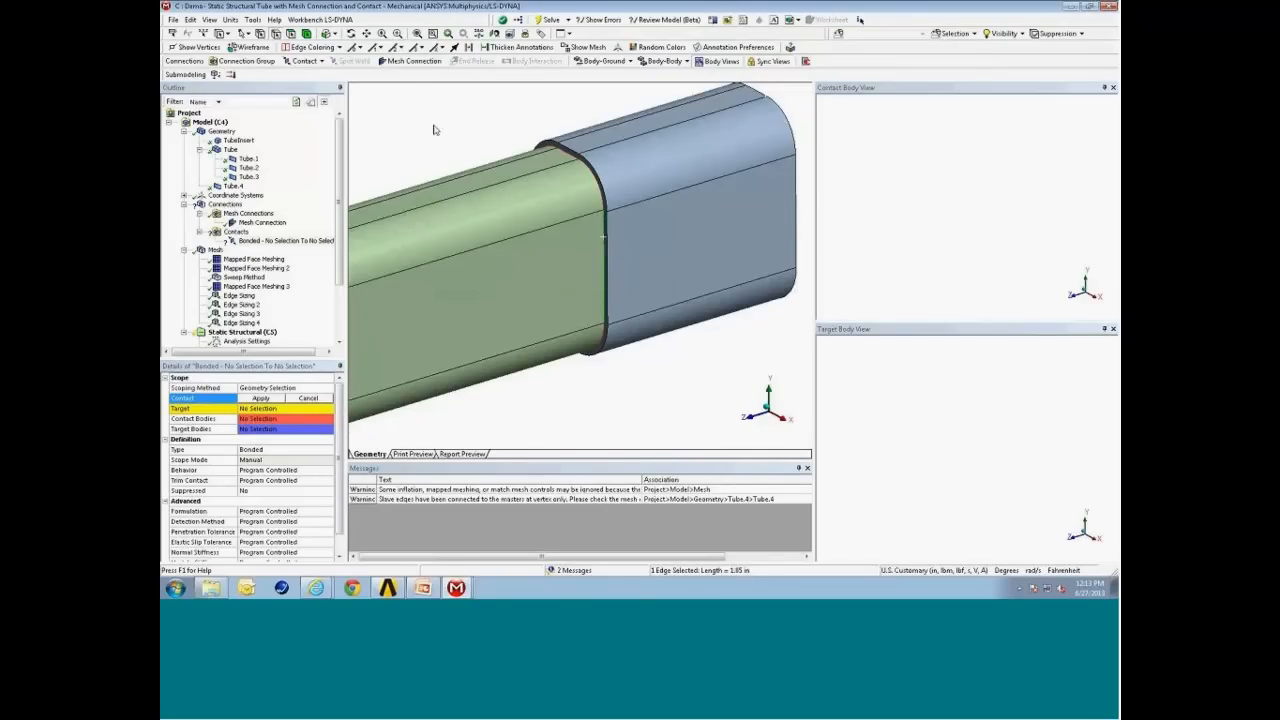
click(334, 34)
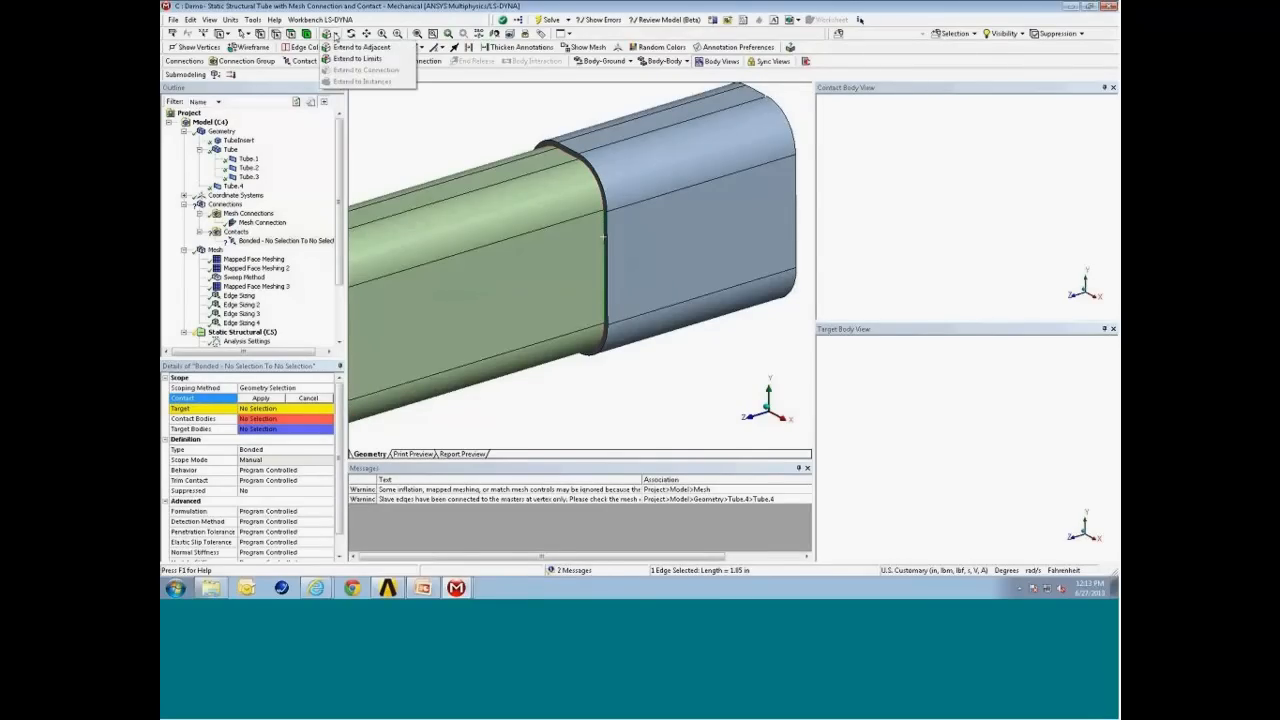
click(357, 58)
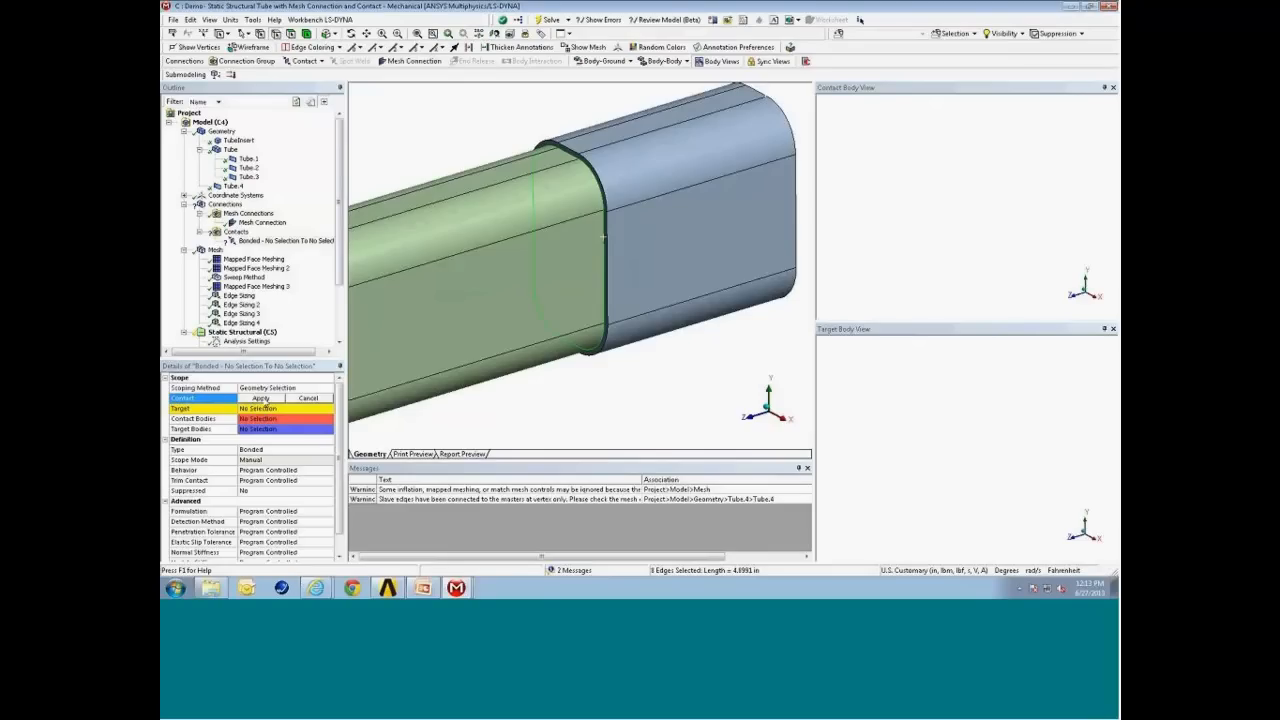
click(260, 399)
Scope the target side of the bonded contact to the TubeInsert end face that meets Tube.1
middle_drag(992, 276, 957, 266)
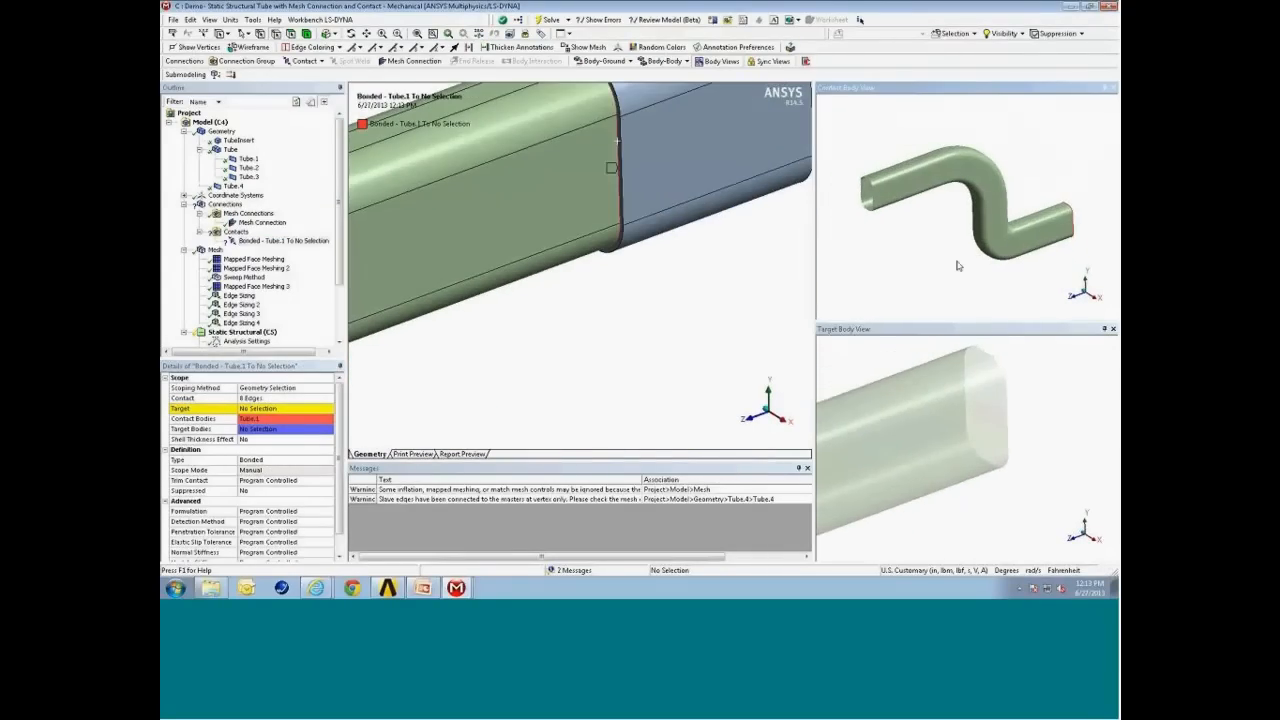
click(252, 412)
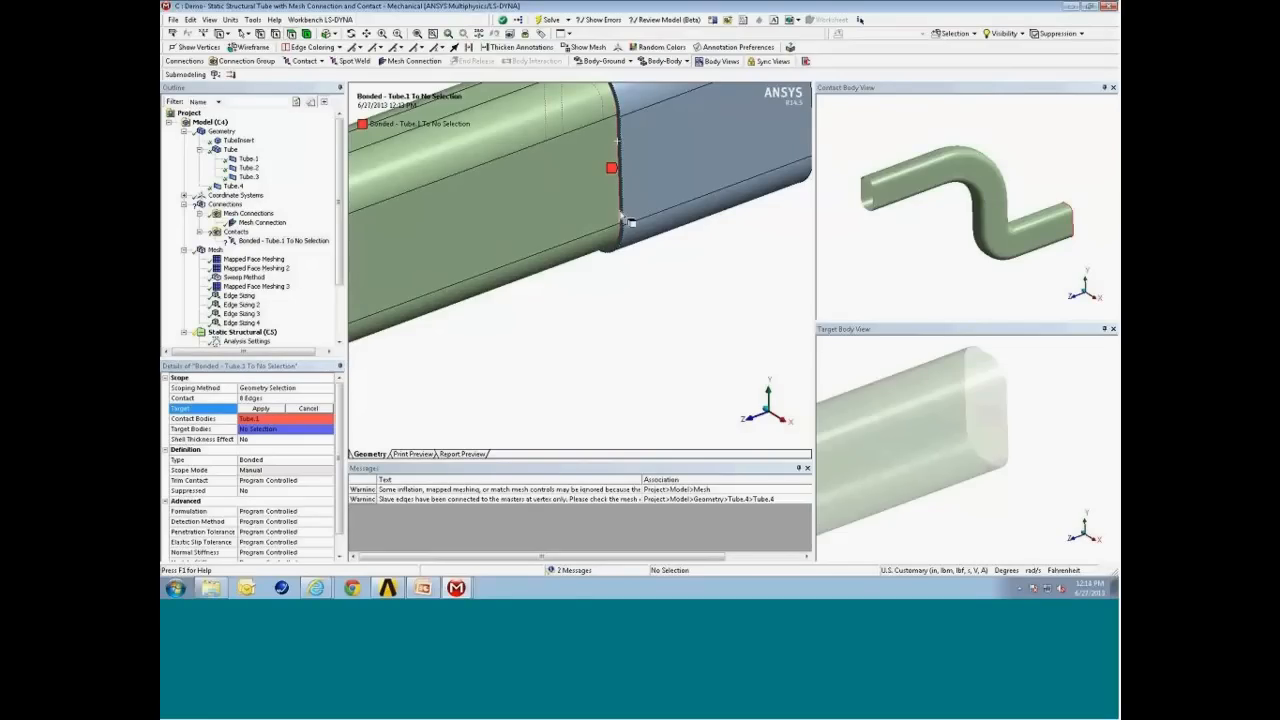
click(622, 218)
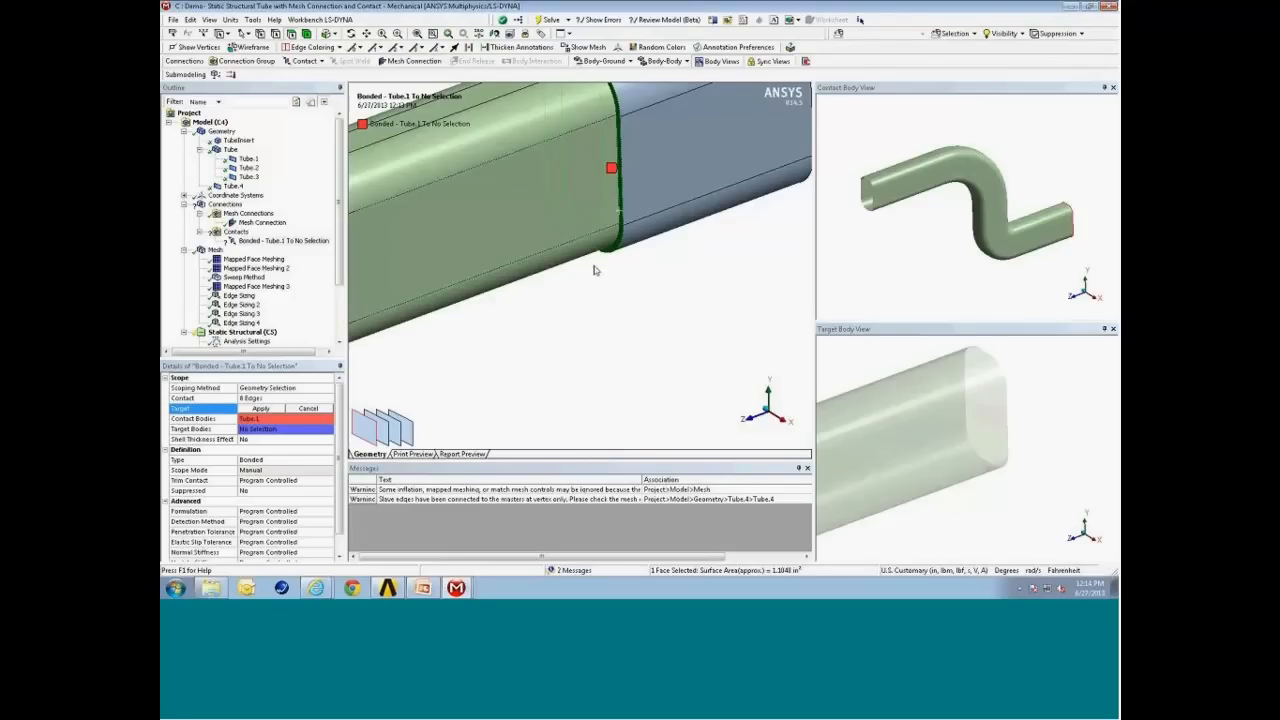
middle_drag(668, 234, 686, 292)
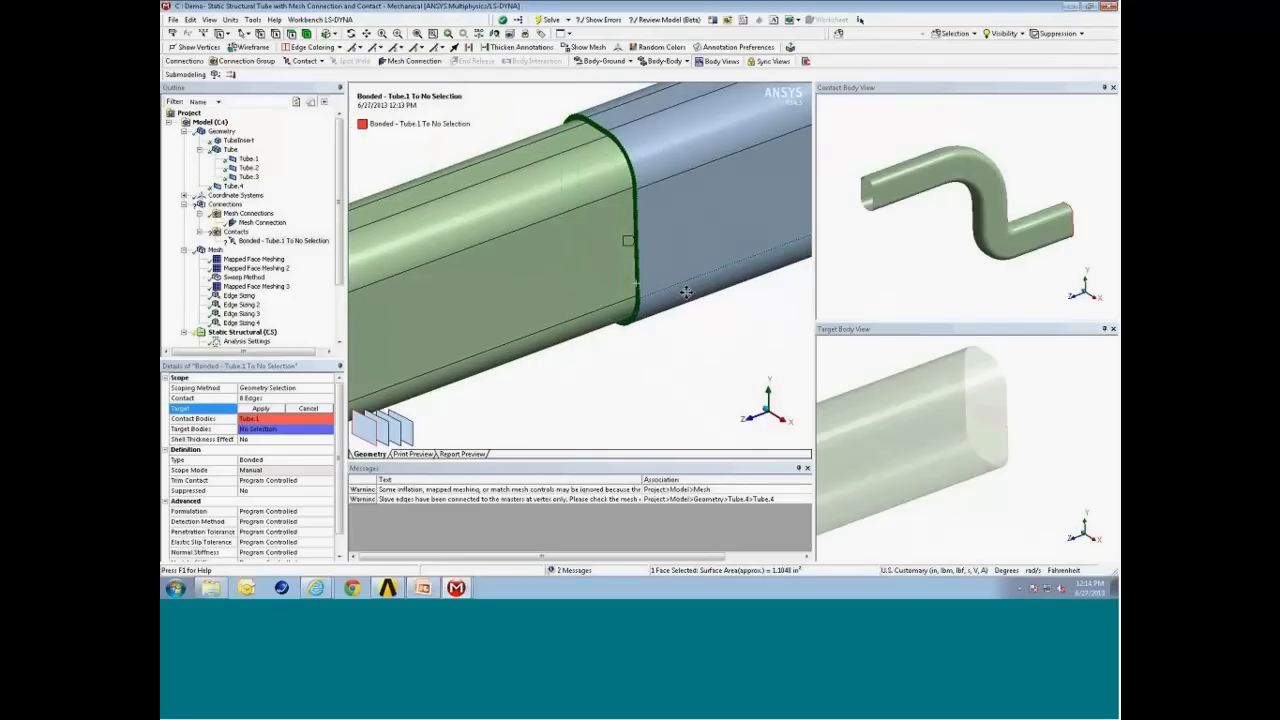
click(264, 410)
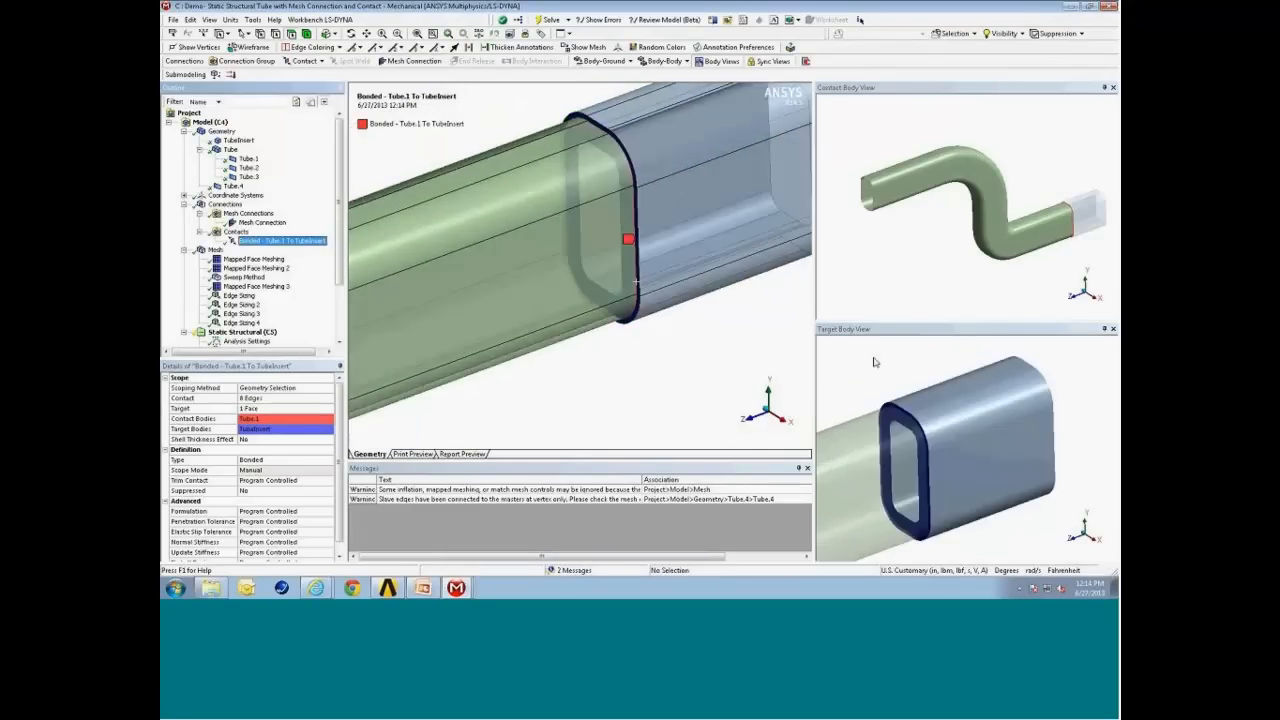
Turn off the separate contact and target body views and enlarge the graphics area by shrinking the messages area
mouse_move(531, 277)
middle_down()
mouse_move(564, 277)
mouse_move(571, 263)
middle_up()
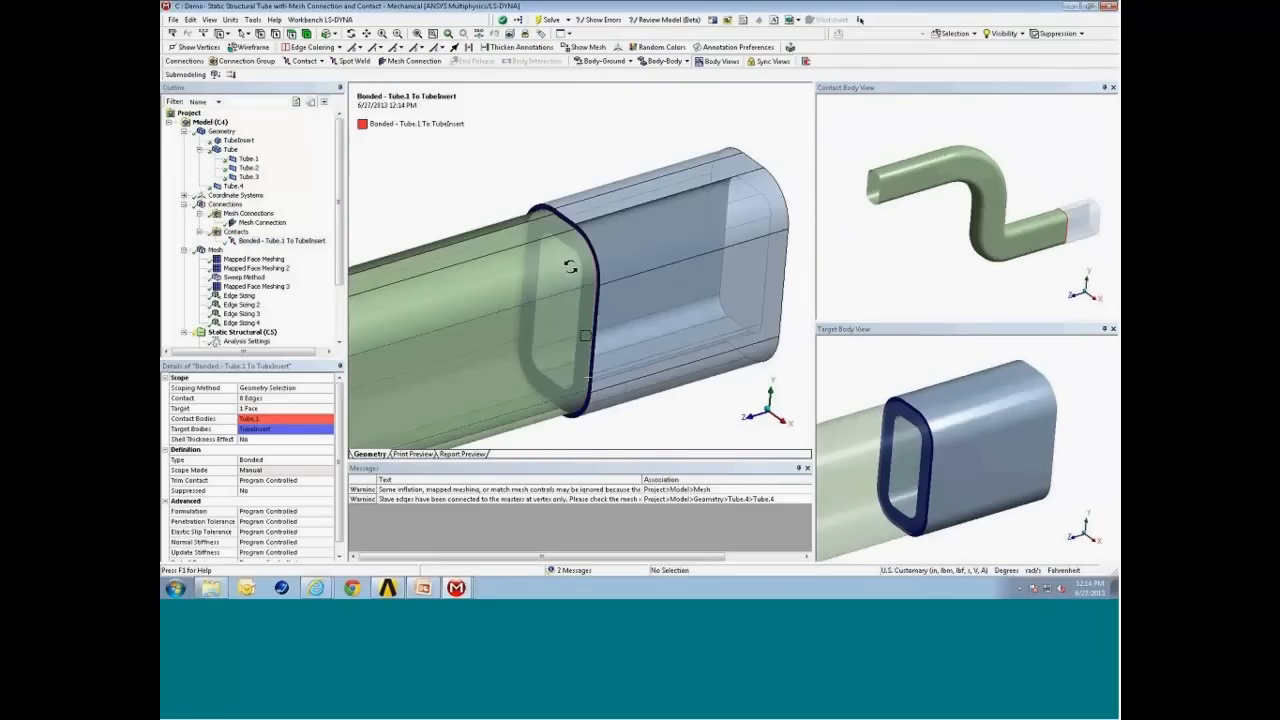
click(710, 62)
mouse_move(772, 268)
middle_down()
mouse_move(763, 261)
mouse_move(771, 277)
middle_up()
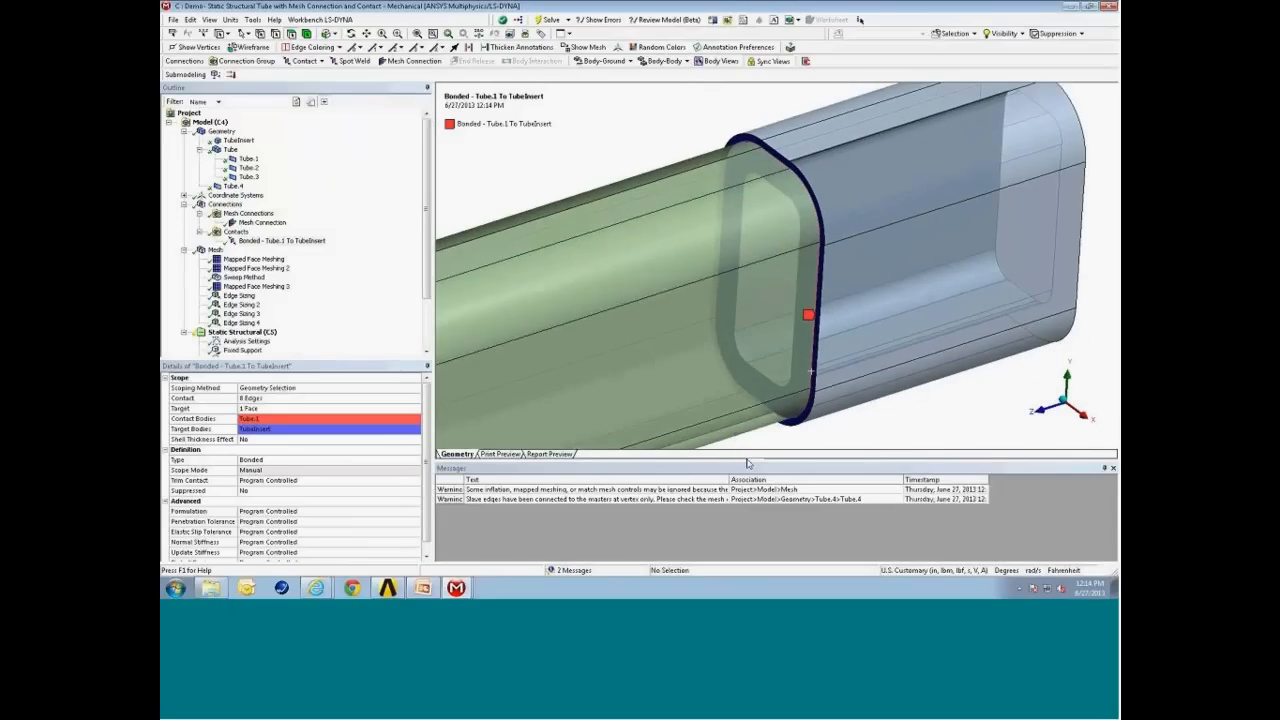
drag(747, 463, 745, 518)
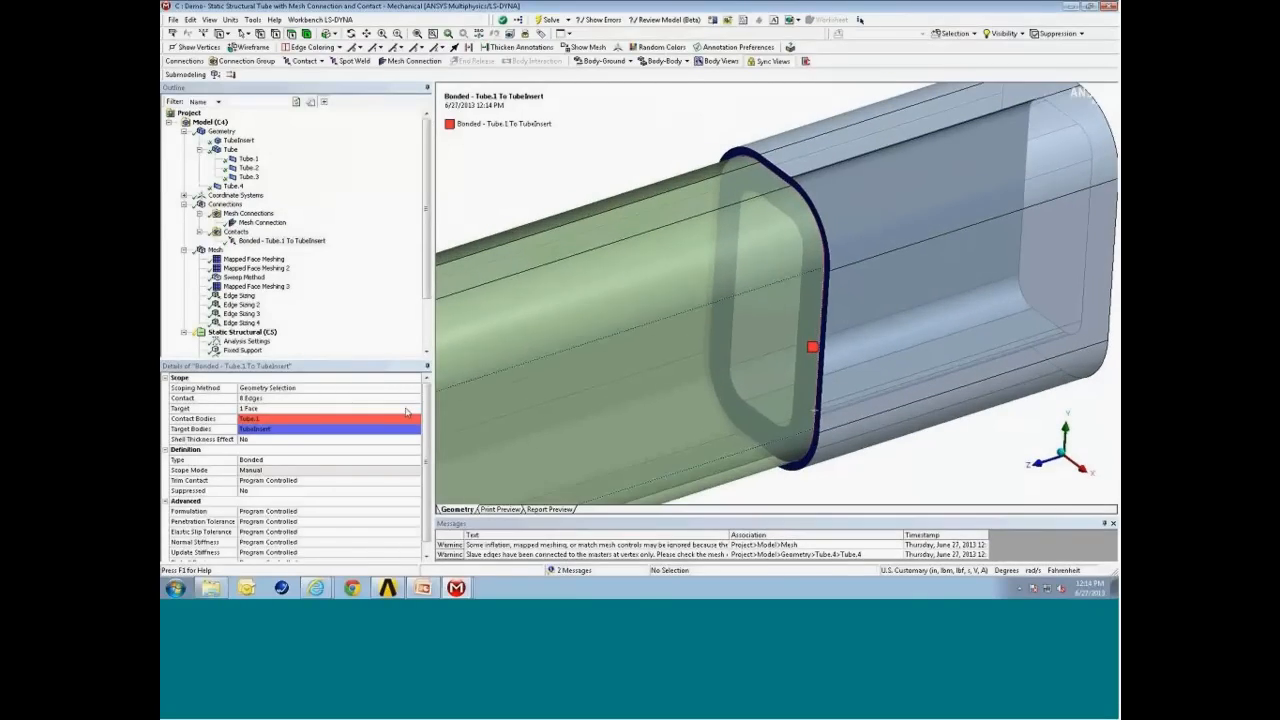
Set the formulation of the Tube.1 to TubeInsert bonded contact to MPC
scroll(427, 420, down, 1)
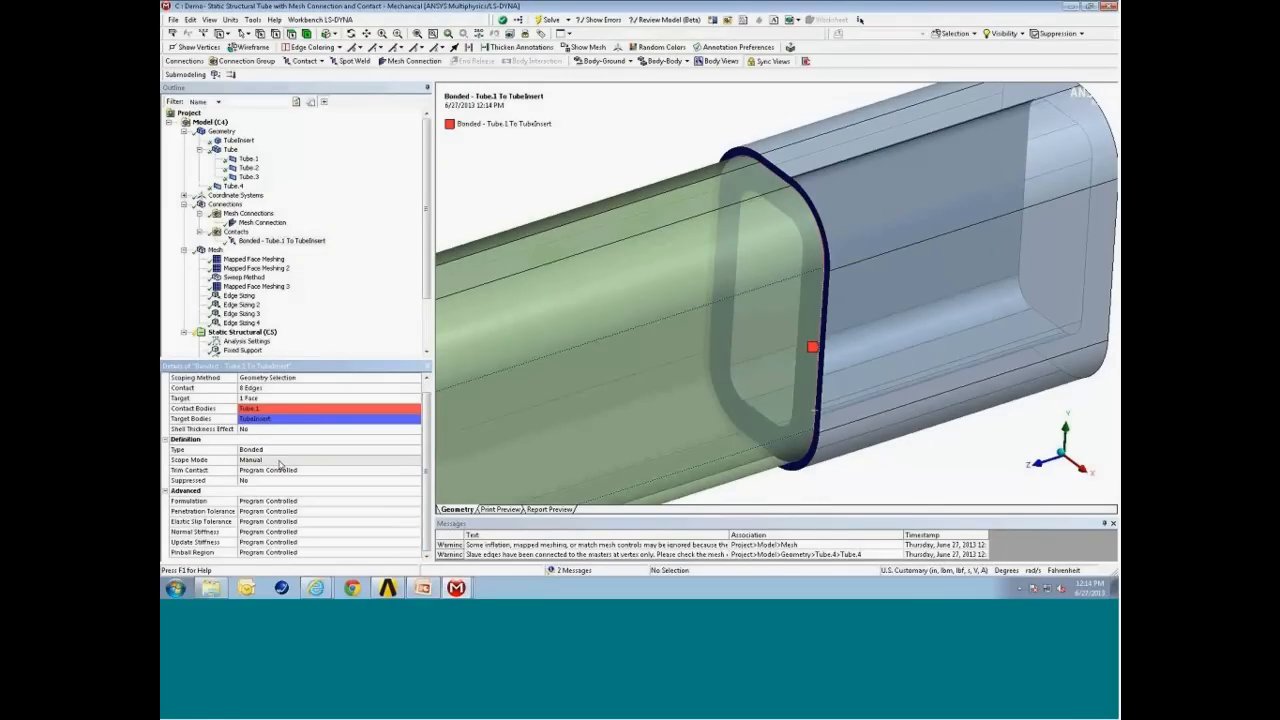
click(382, 502)
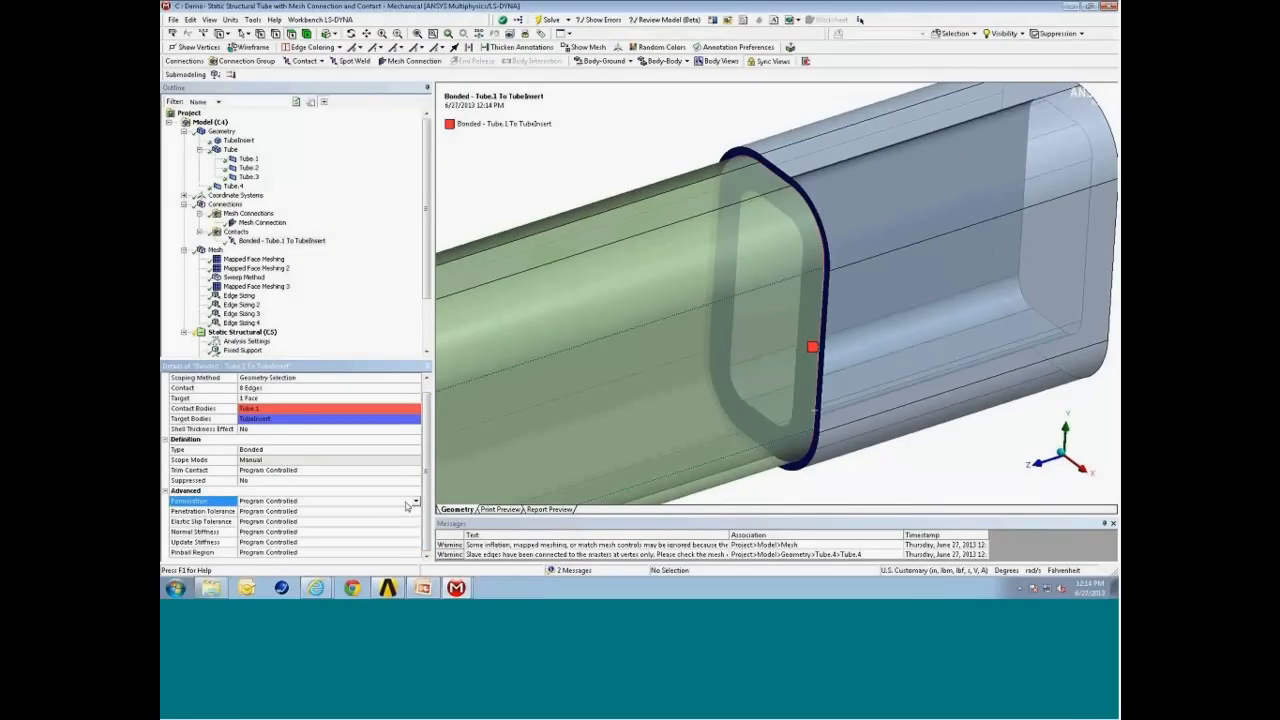
click(416, 501)
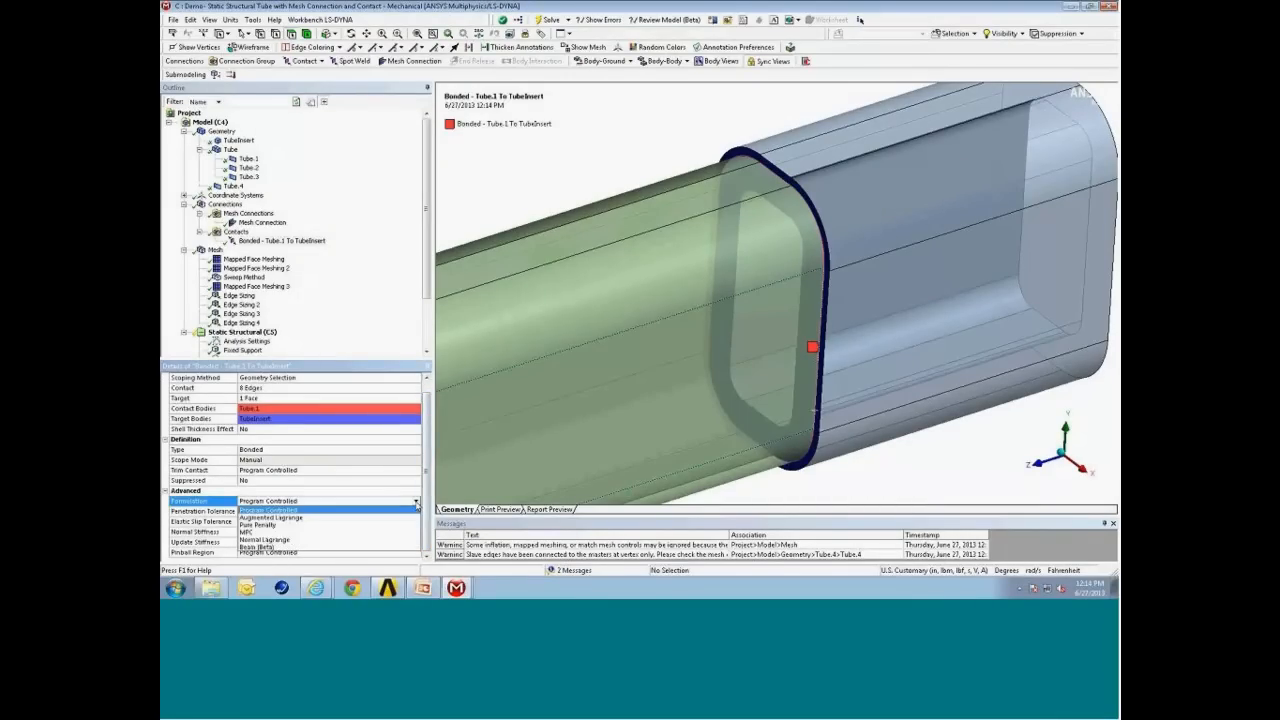
click(311, 533)
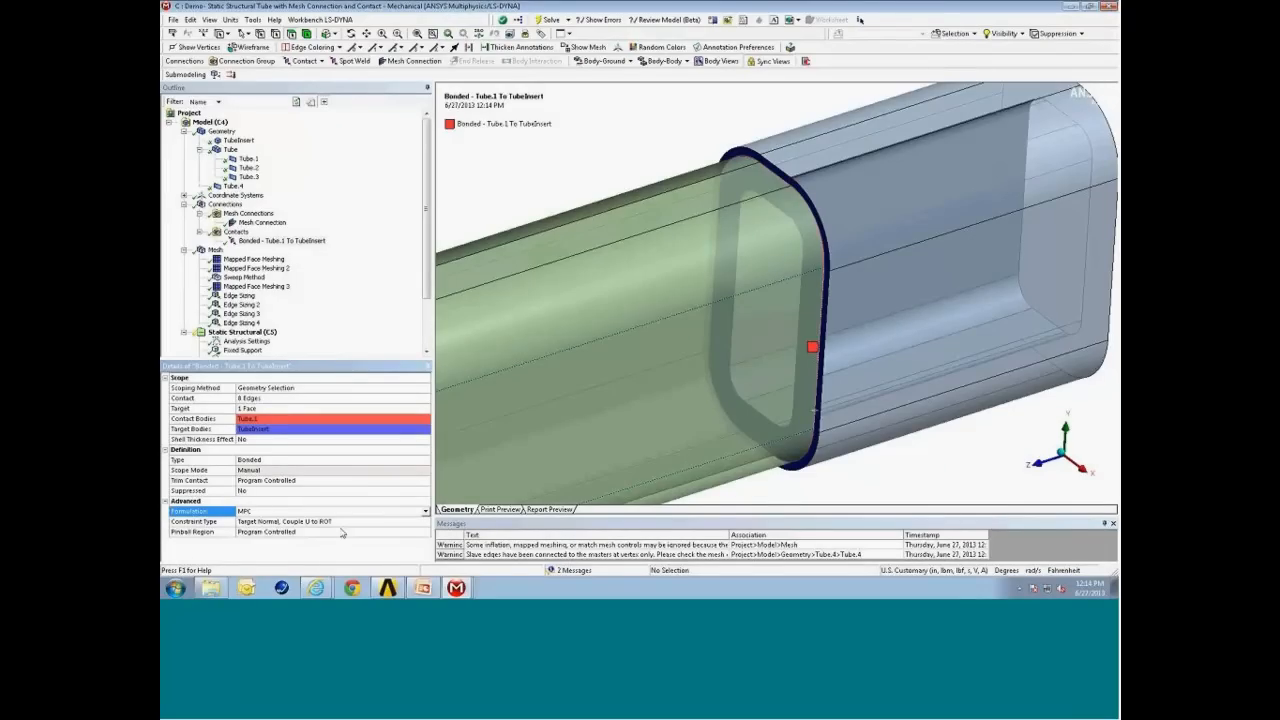
Review the constraint type options of the MPC contact, keeping Target Normal, Couple U to ROT
click(425, 522)
click(427, 522)
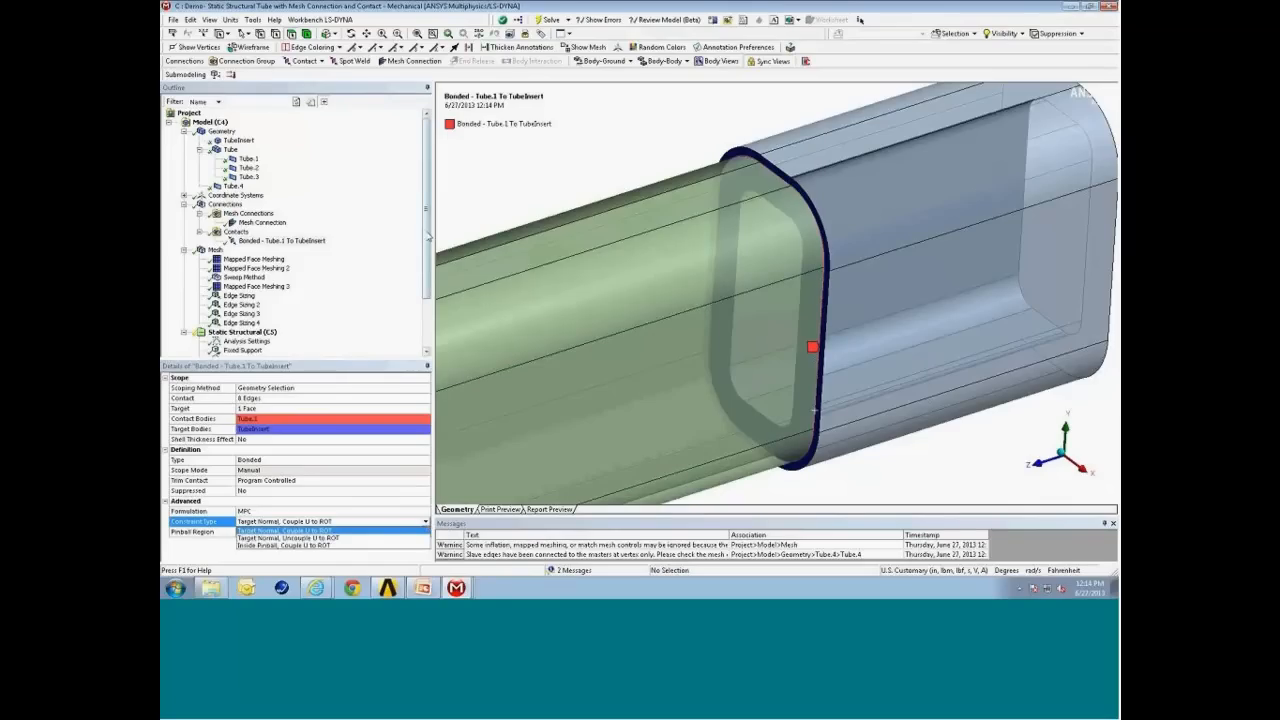
click(430, 236)
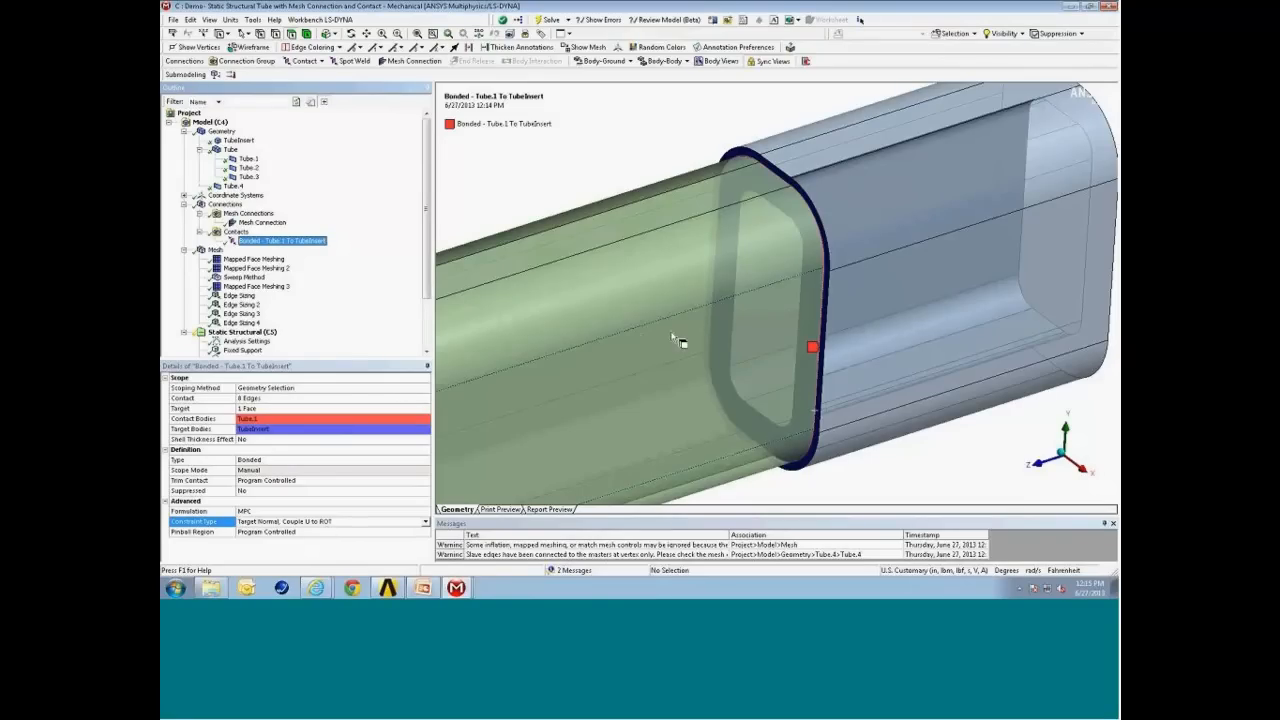
Switch to the Mechanical session of system B, Static Structural Tube with Mesh Connection and Contact
middle_drag(714, 348, 770, 355)
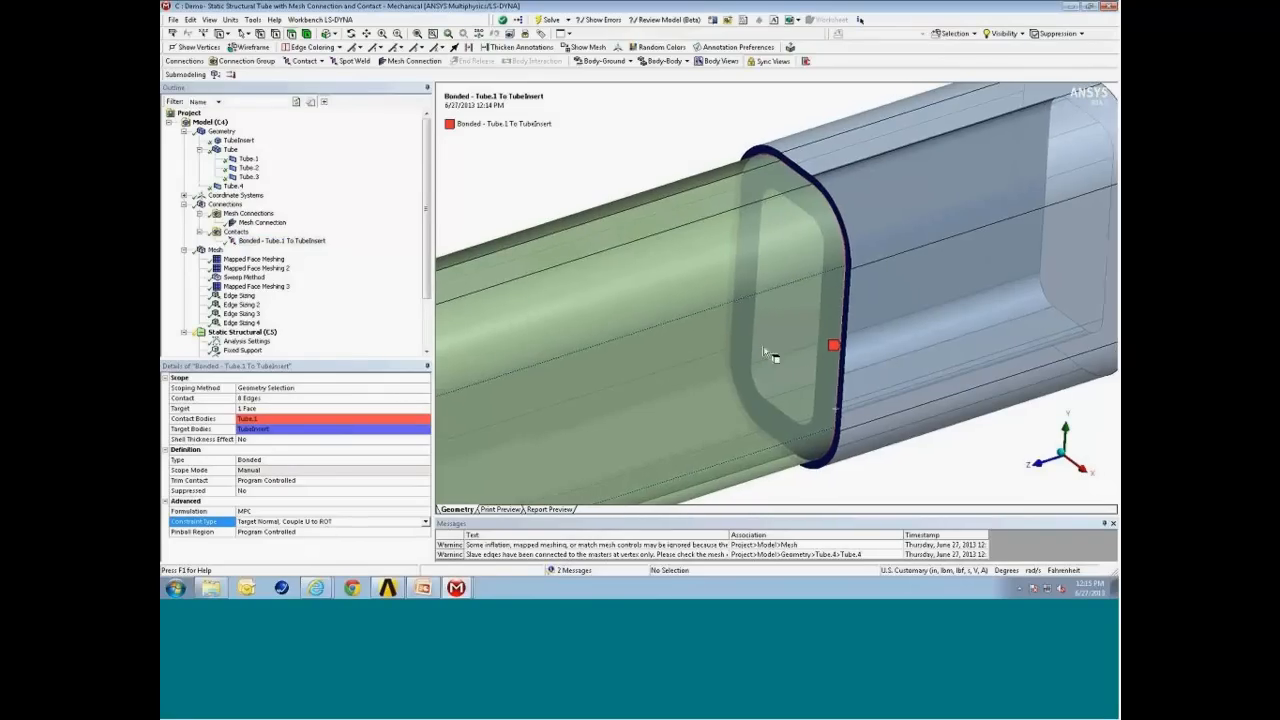
scroll(770, 355, down, 6)
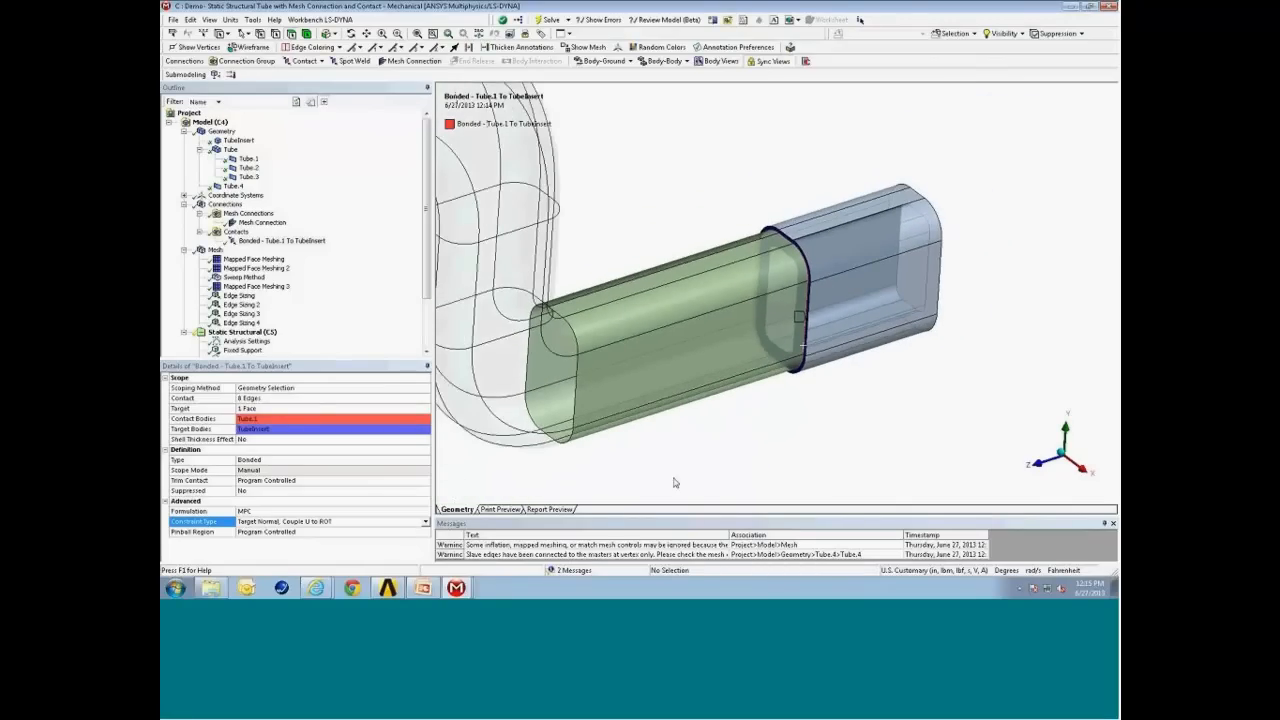
click(458, 588)
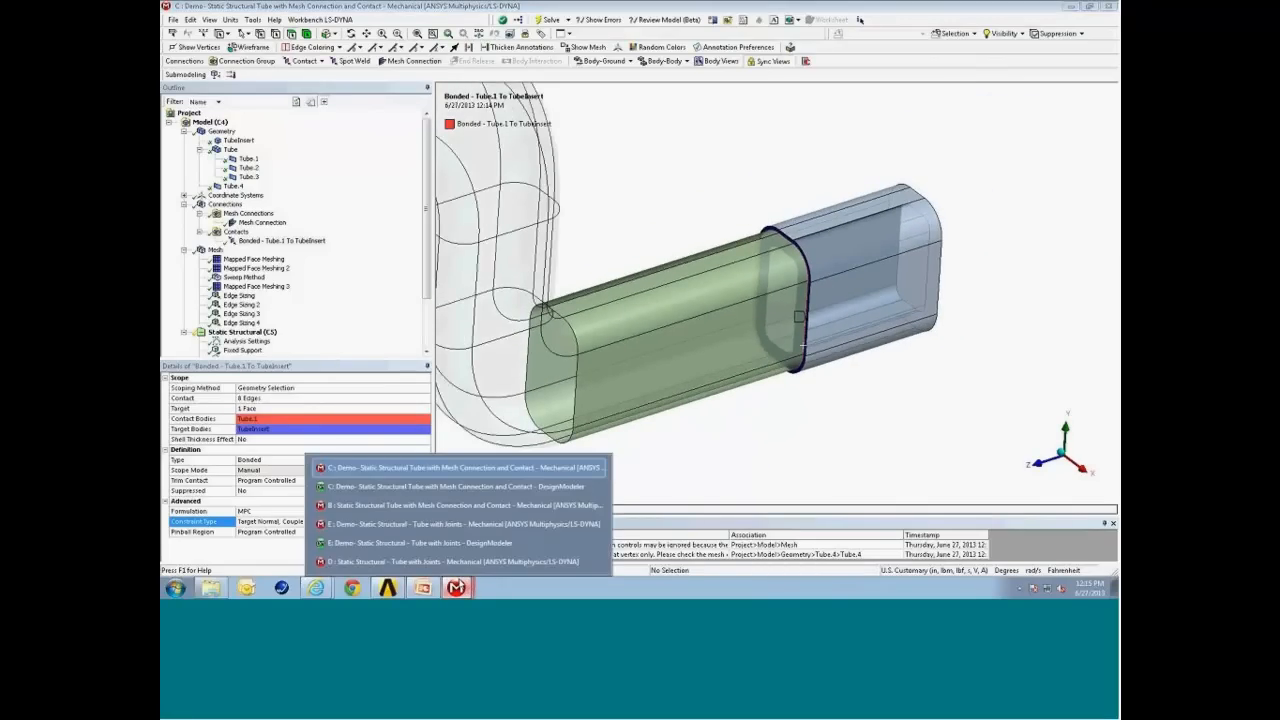
click(455, 467)
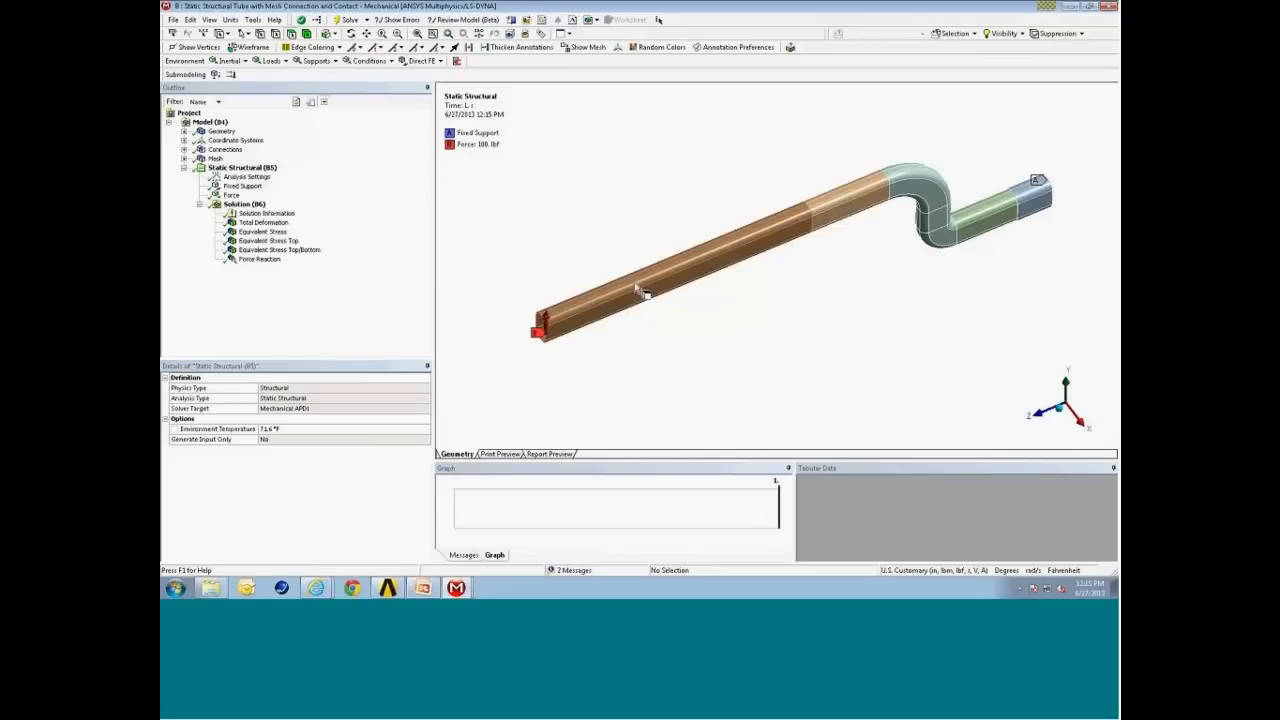
Display the Total Deformation result and examine the deformed tube from several angles
click(262, 222)
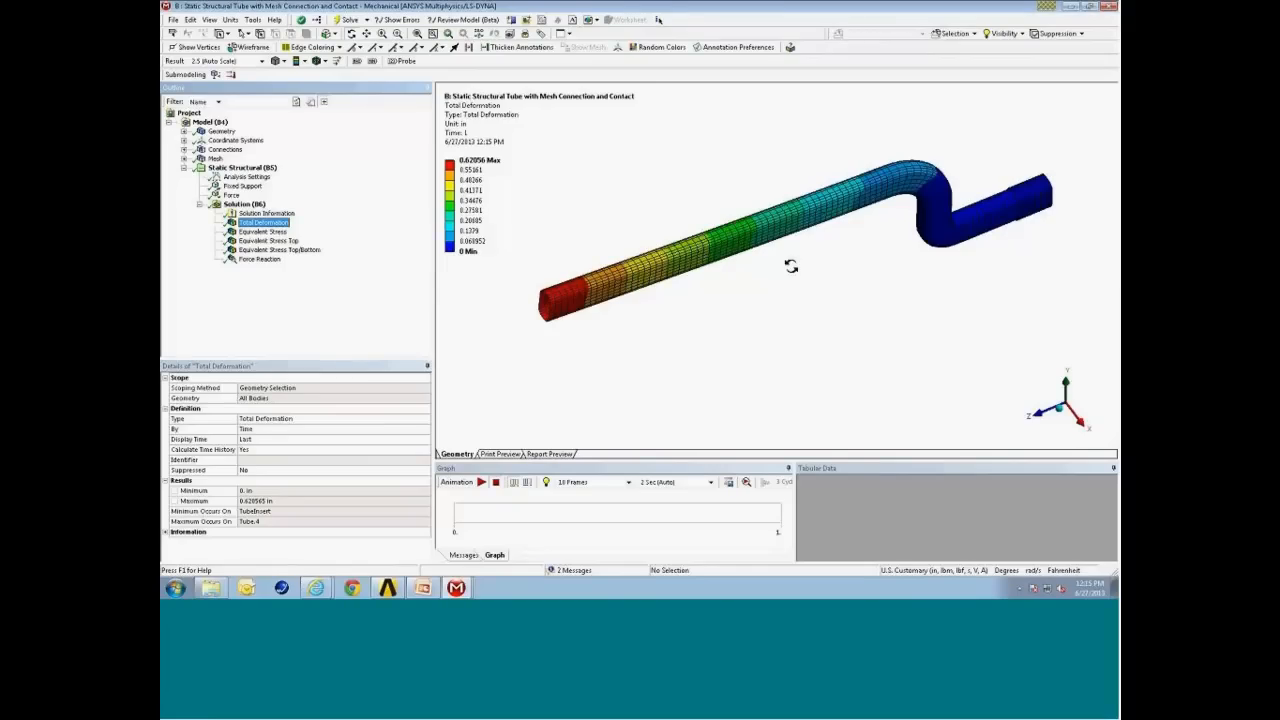
ctrl+middle_drag(783, 257, 762, 302)
middle_drag(747, 290, 534, 331)
middle_drag(815, 232, 656, 302)
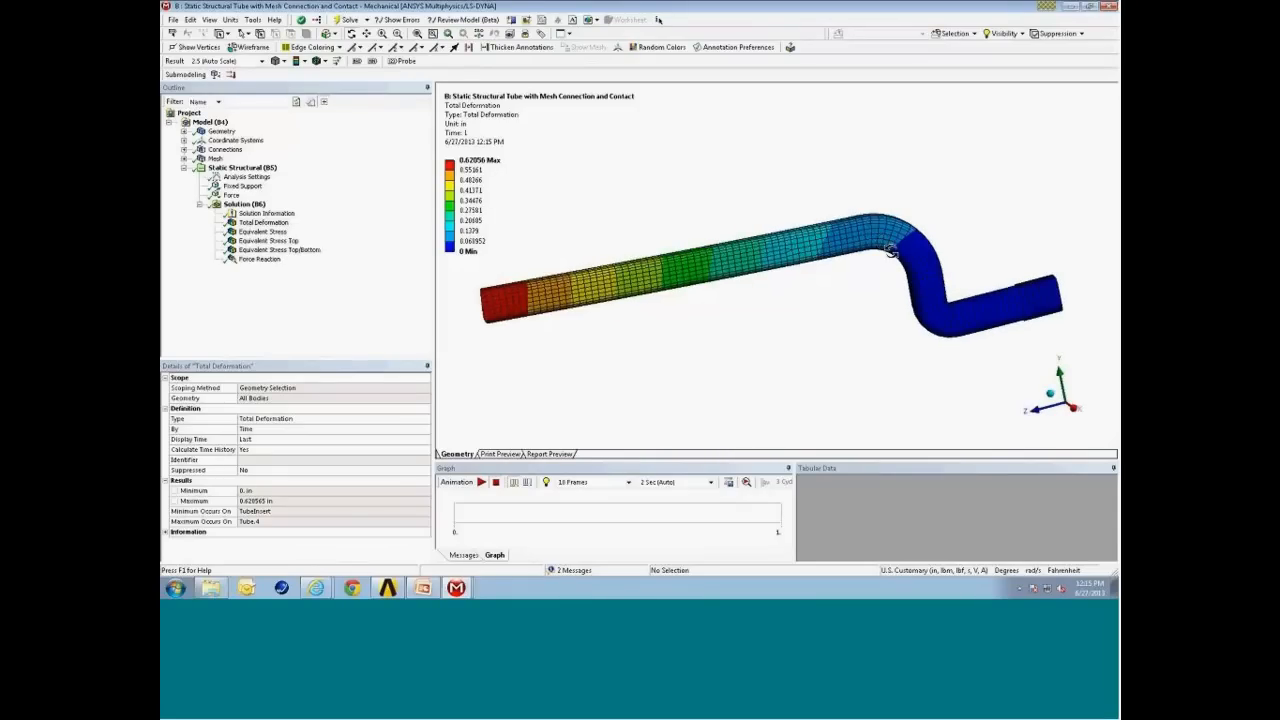
middle_drag(960, 220, 997, 243)
middle_drag(728, 250, 750, 266)
Display the Equivalent Stress result and examine the stress distribution around the bend and TubeInsert
click(286, 233)
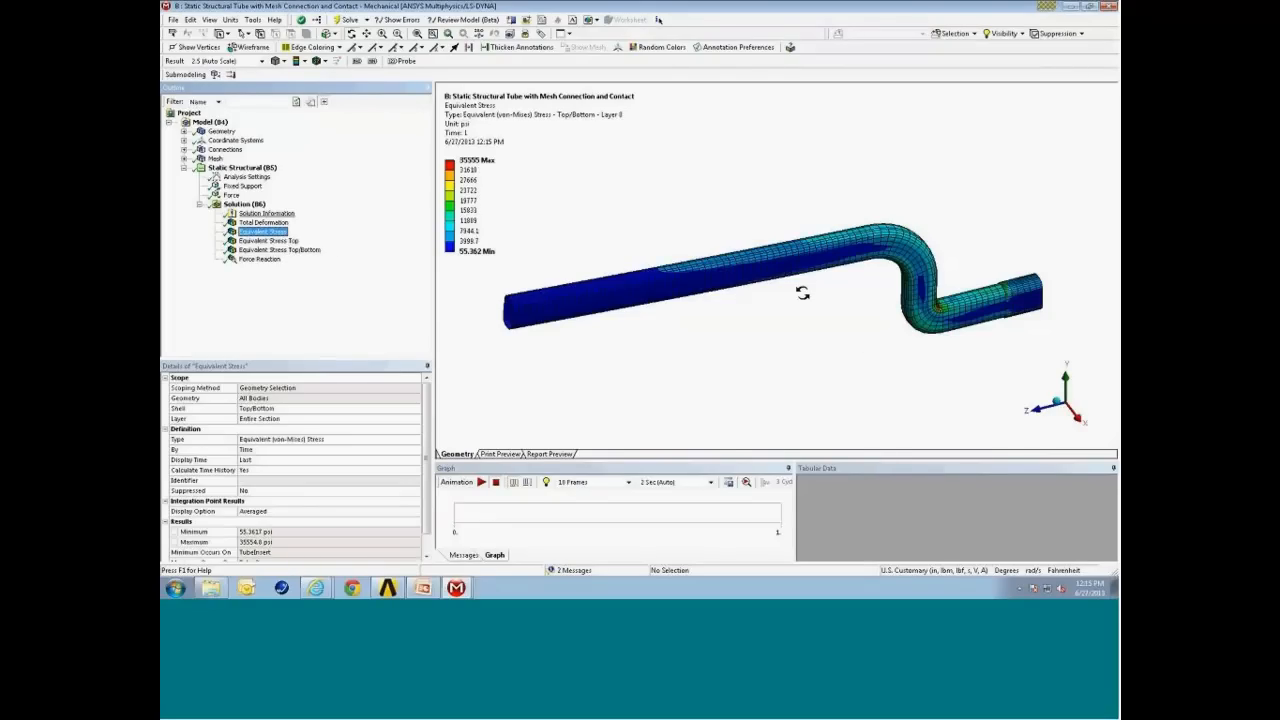
mouse_move(806, 291)
middle_down()
mouse_move(814, 280)
mouse_move(808, 291)
middle_up()
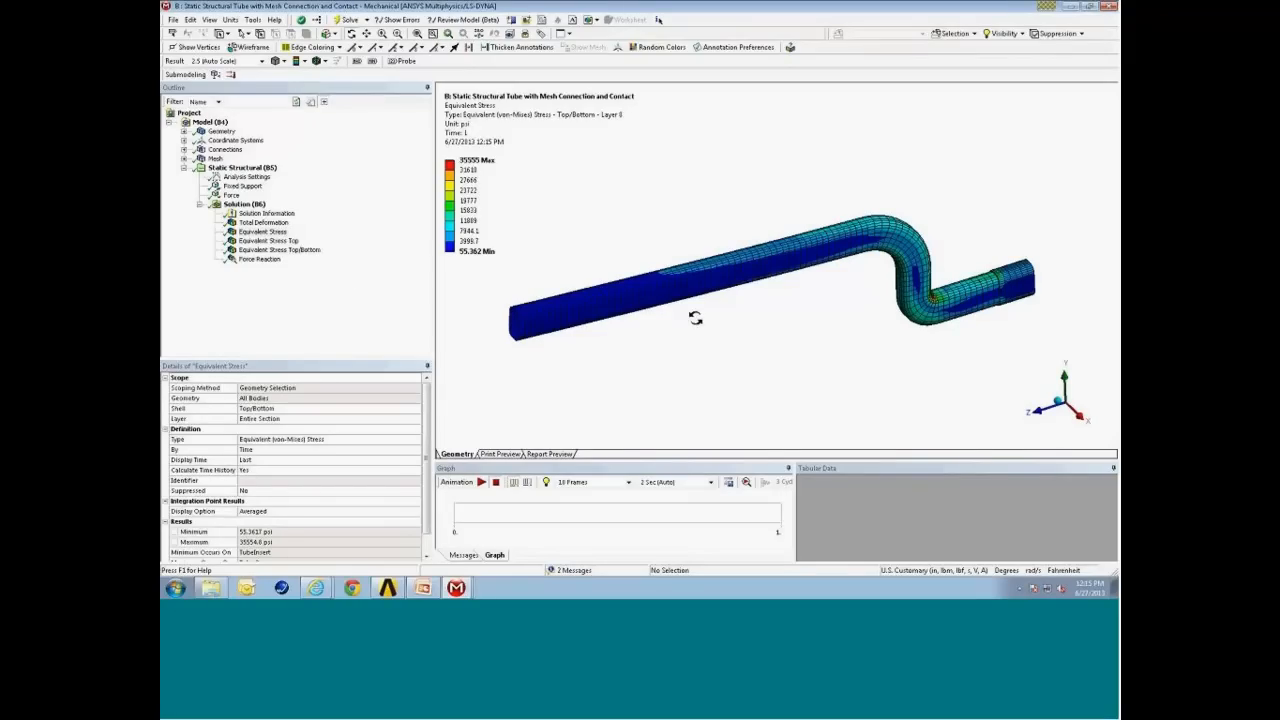
mouse_move(894, 297)
middle_down()
mouse_move(782, 298)
mouse_move(940, 315)
mouse_move(904, 300)
middle_up()
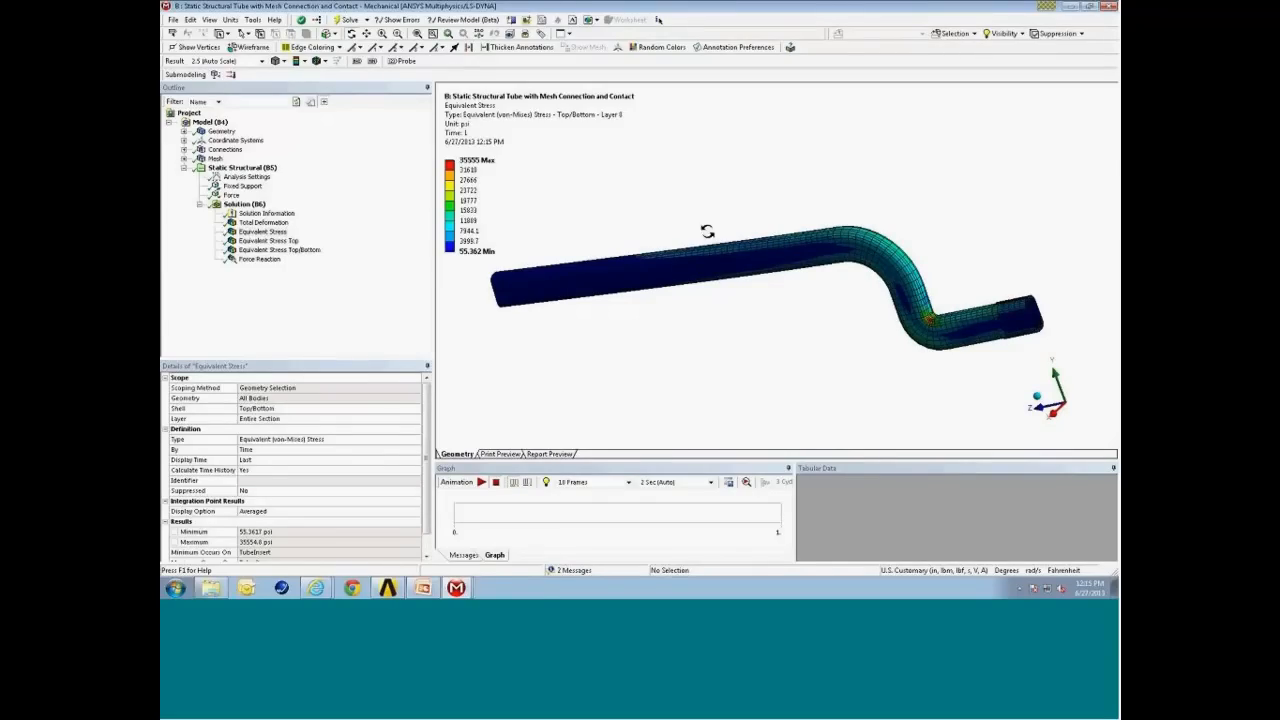
Return to the geometry display and hide the TubeInsert body at the tube's end
click(220, 132)
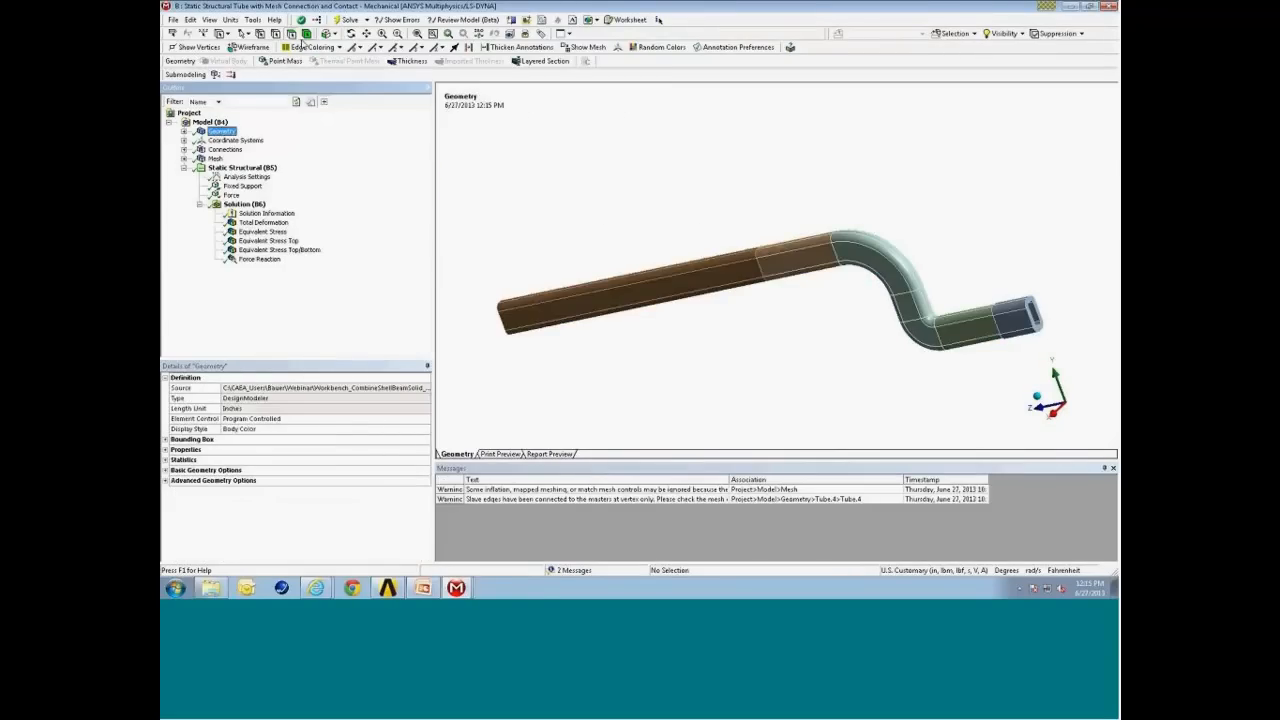
click(1022, 325)
right_click(1022, 325)
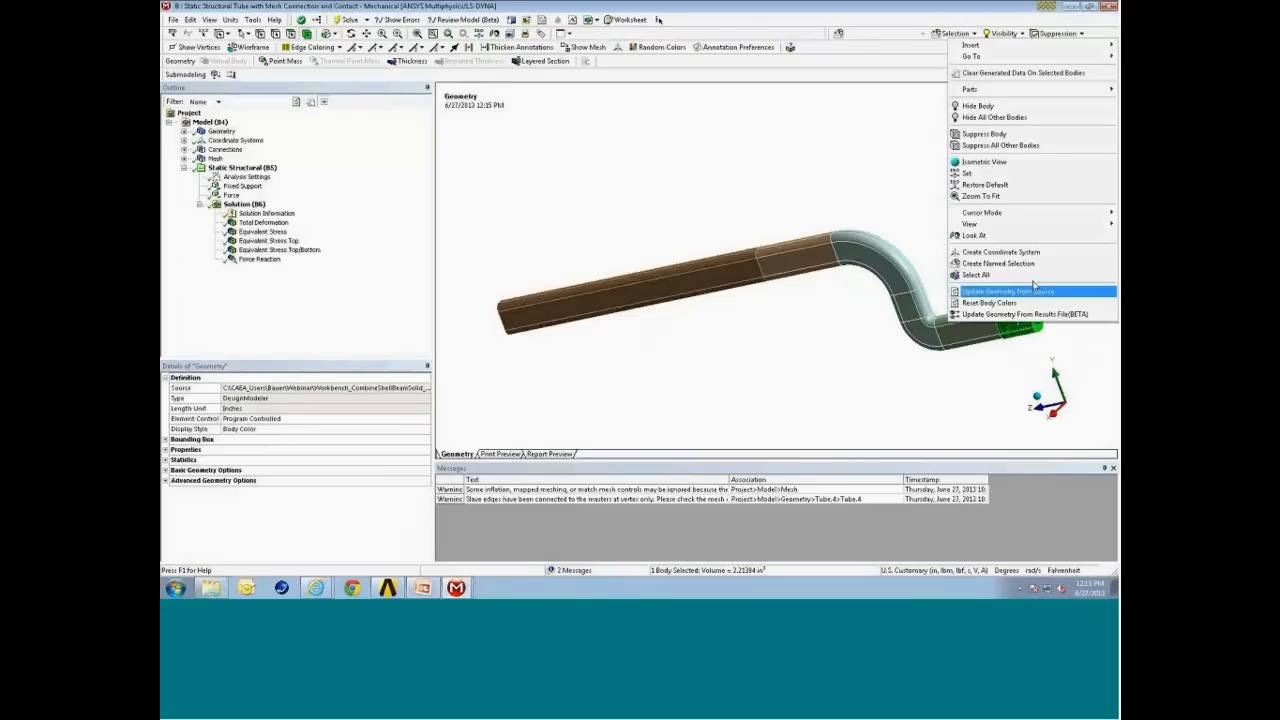
click(1010, 110)
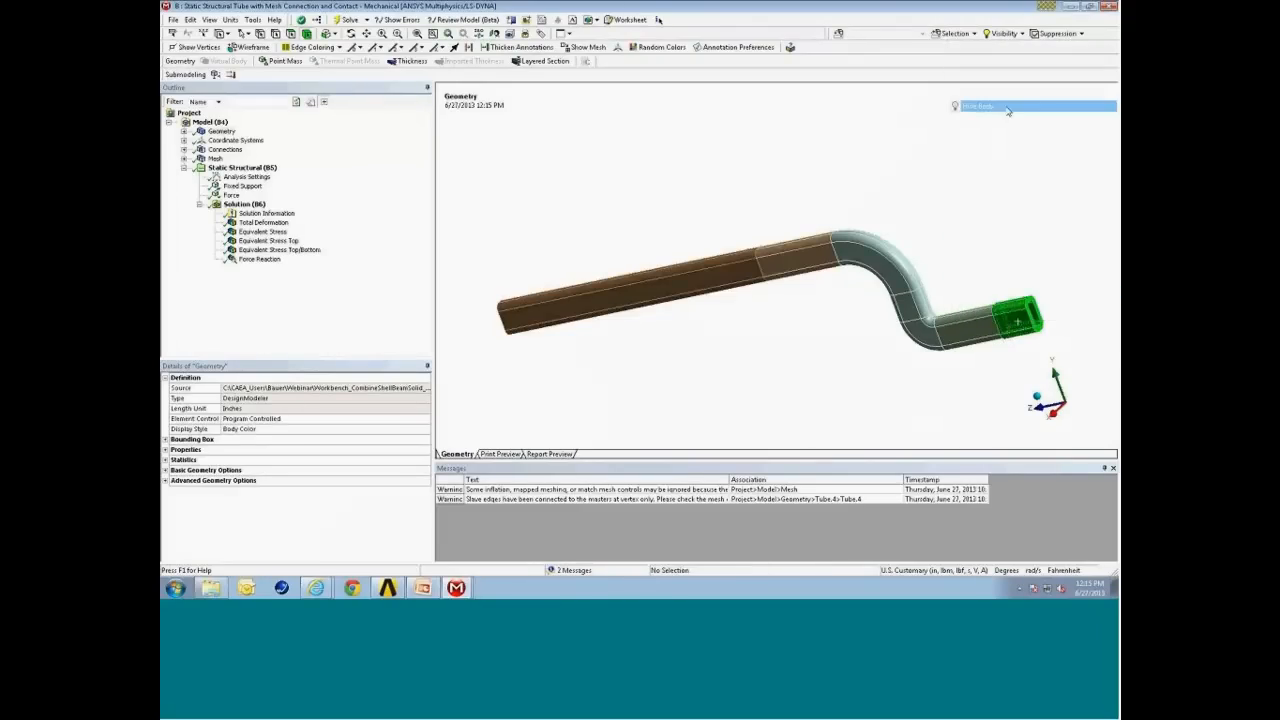
Display the Equivalent Stress Top/Bottom result and examine the stressed shell section at its open end
click(272, 249)
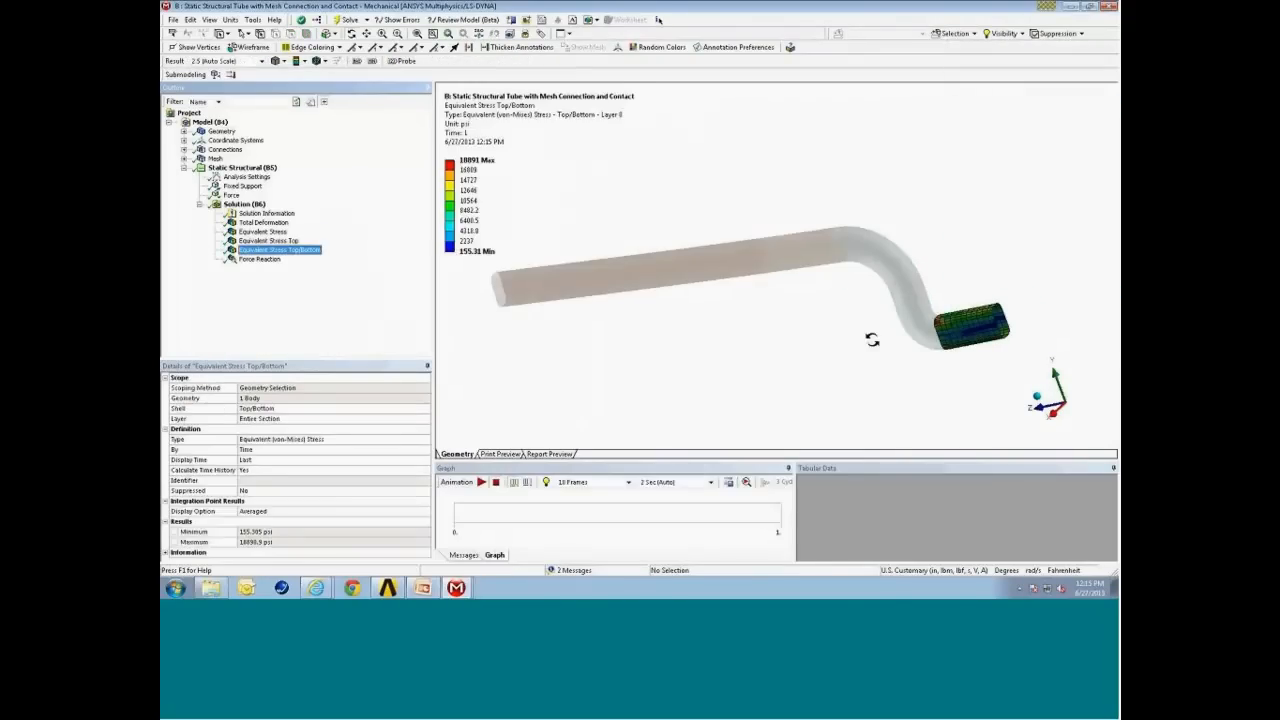
ctrl+middle_drag(908, 341, 764, 348)
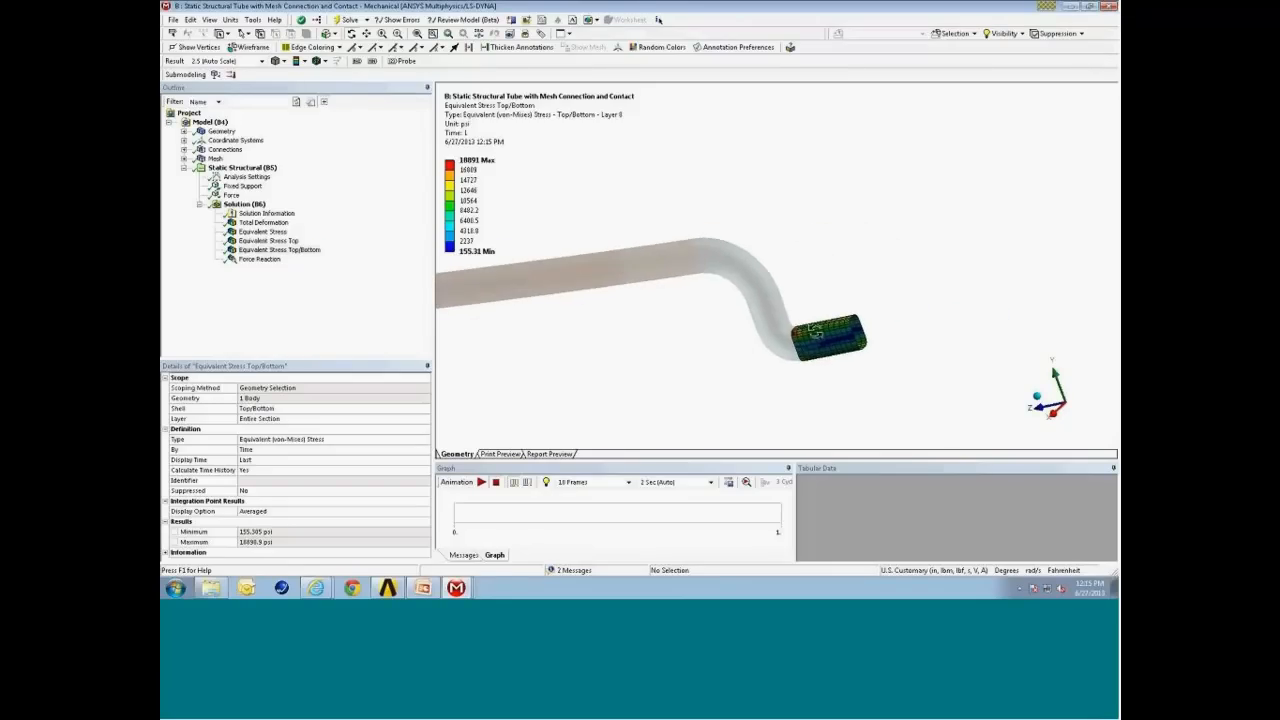
mouse_move(814, 315)
middle_down()
mouse_move(843, 329)
mouse_move(791, 324)
middle_up()
right_drag(785, 377, 855, 424)
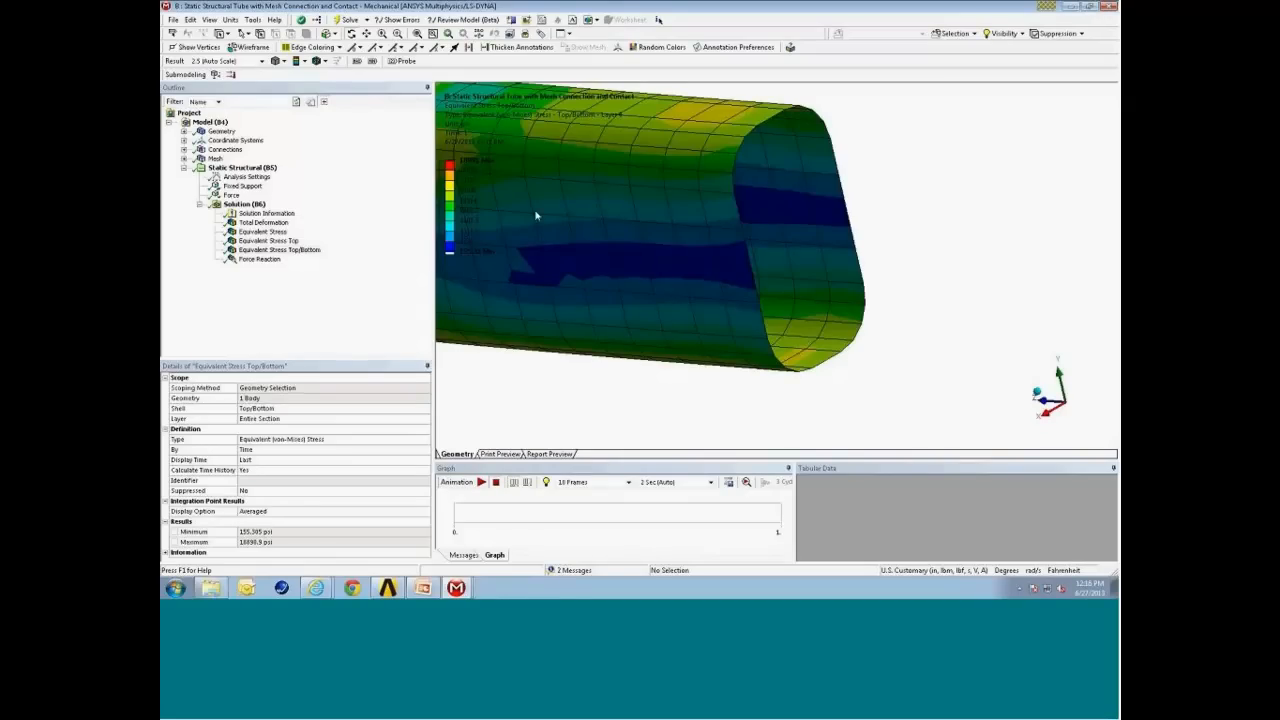
Turn on the Thick Shells and Beams display and inspect the stress through the tube's wall thickness
click(209, 20)
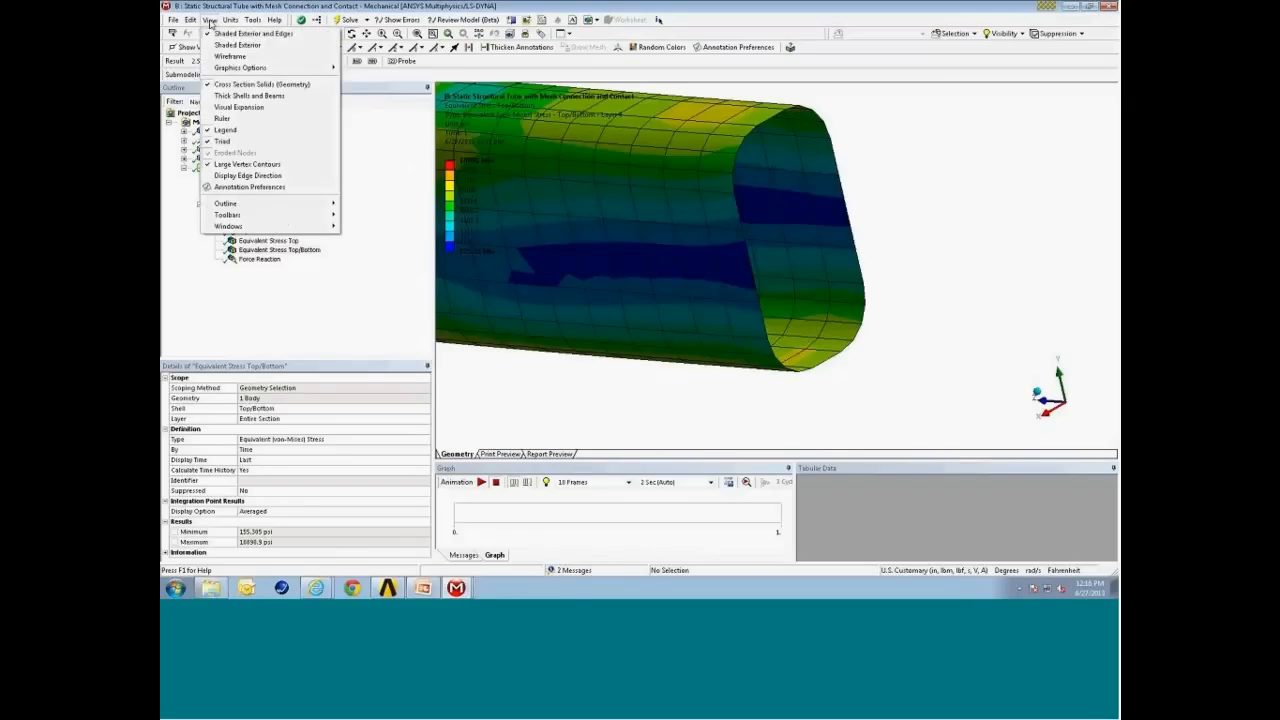
click(249, 95)
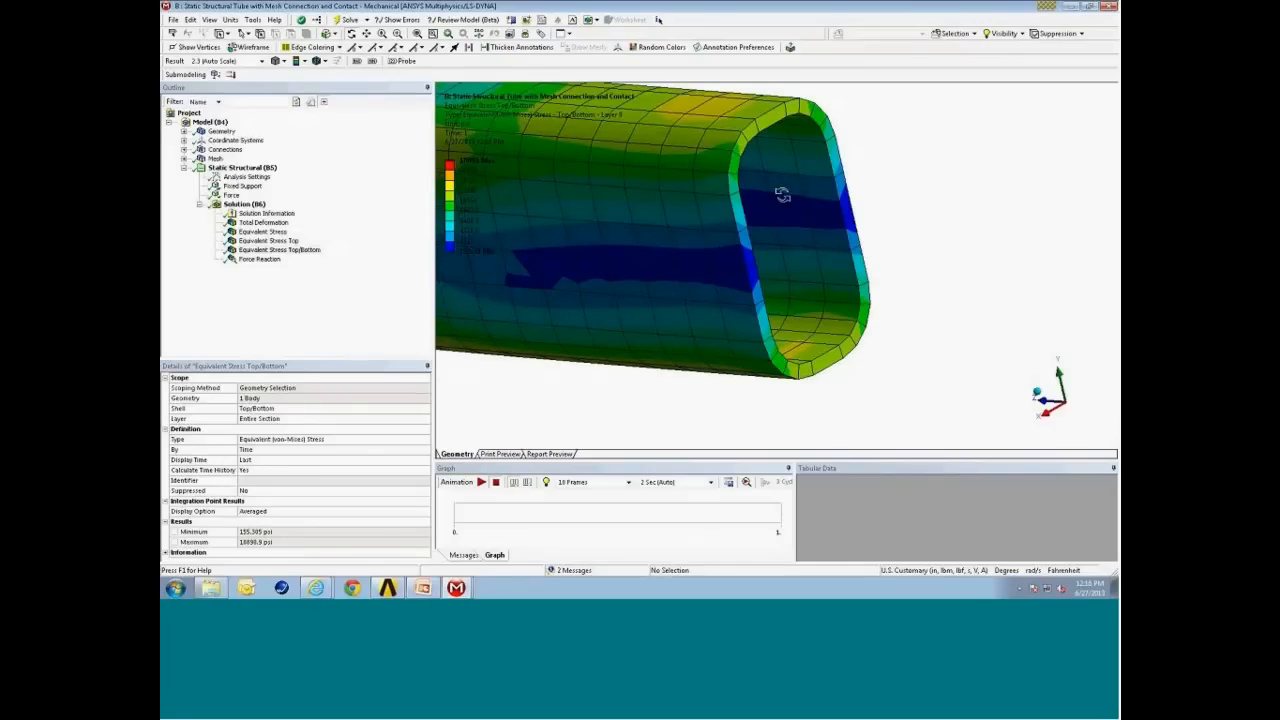
drag(786, 197, 831, 273)
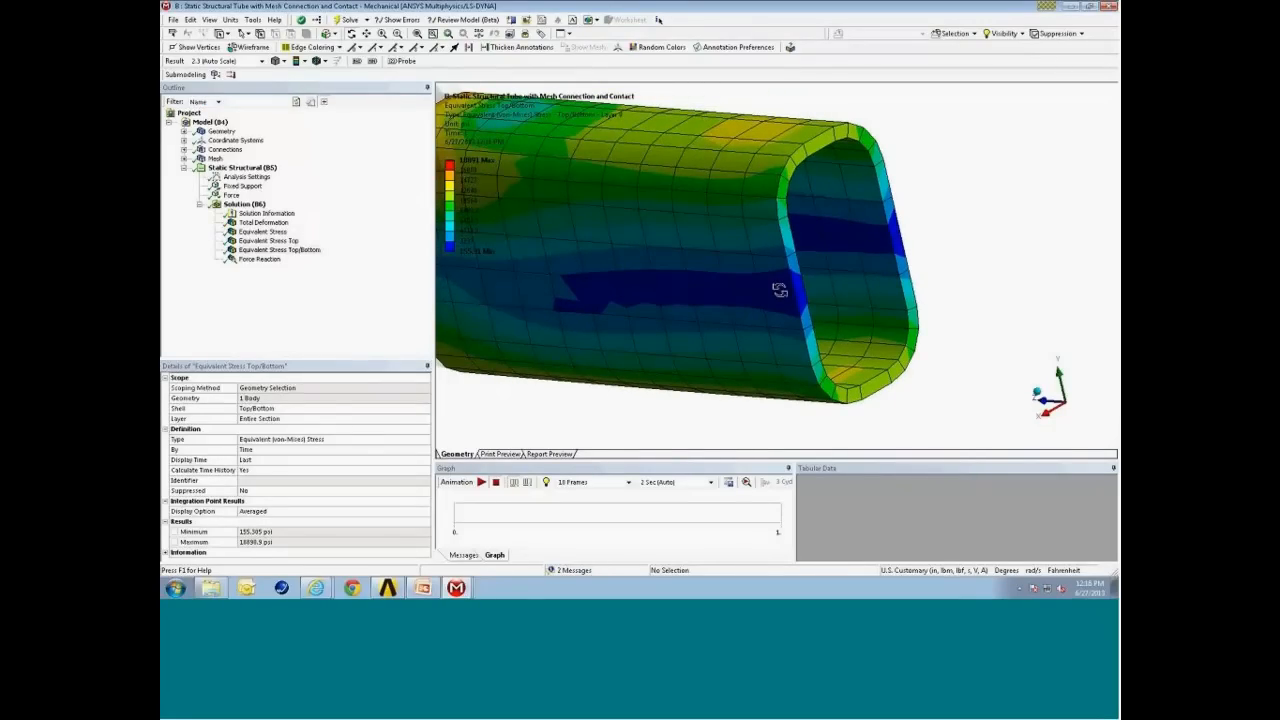
middle_drag(617, 223, 756, 211)
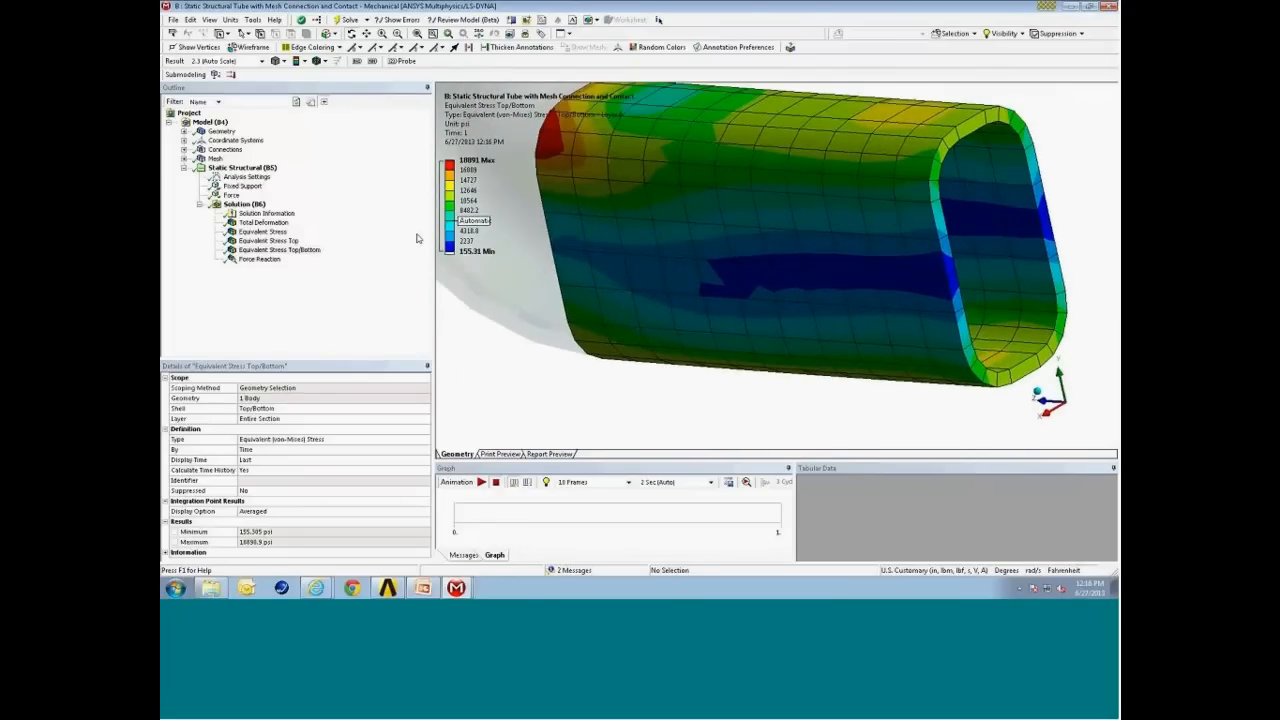
Display the Equivalent Stress Top result and examine the high-stress area where the straight shell section meets the bend
click(268, 241)
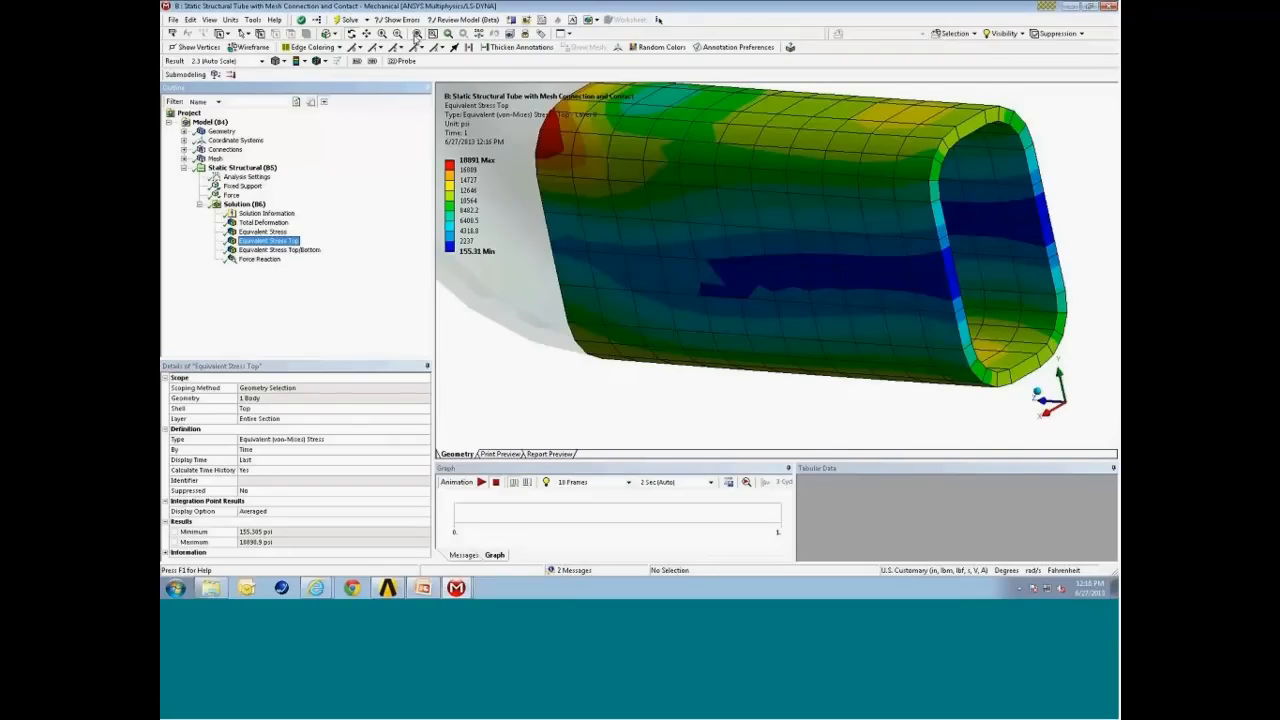
click(417, 33)
drag(745, 294, 809, 300)
right_drag(980, 272, 1066, 362)
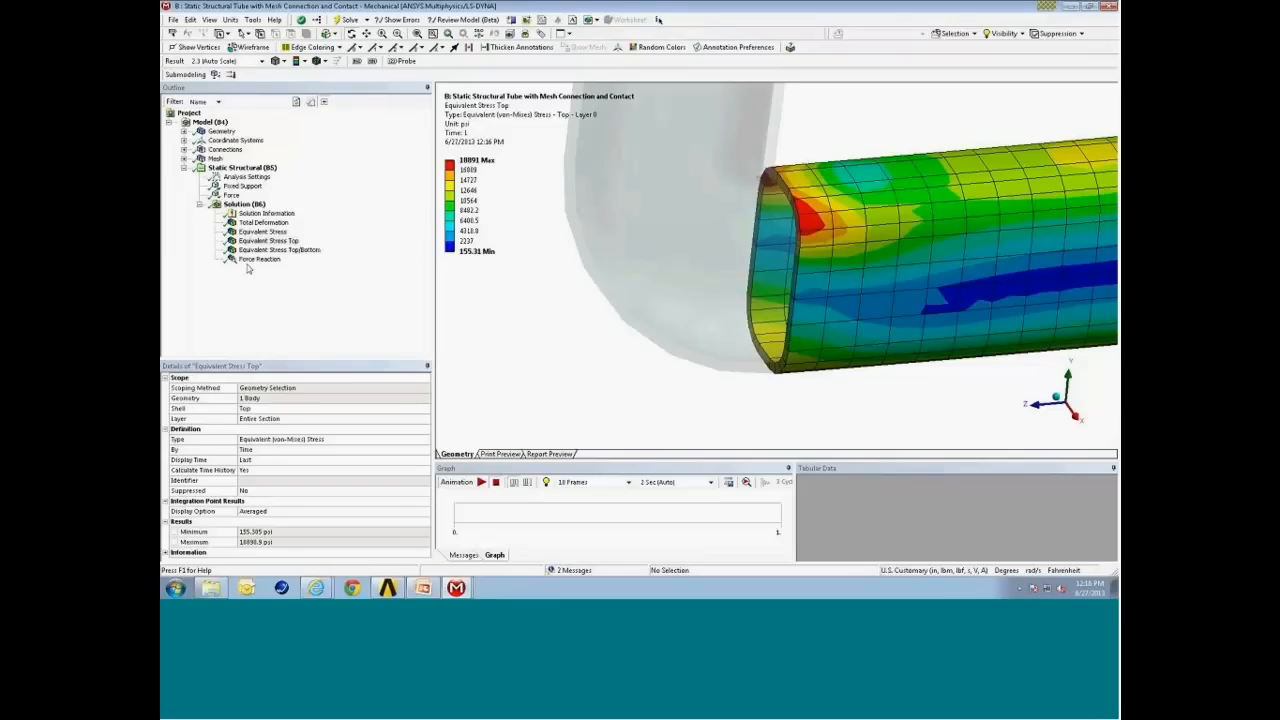
Display the Force Reaction result for the bonded contact and view it on the whole tube
click(245, 204)
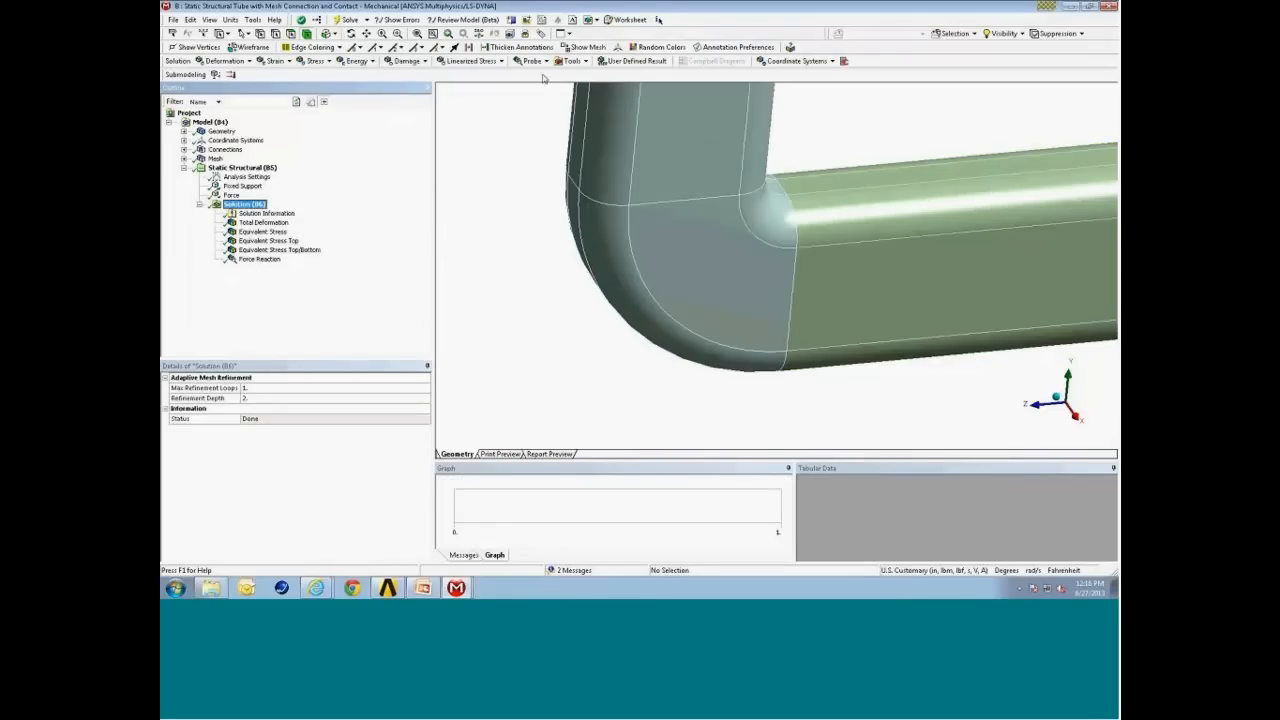
click(262, 259)
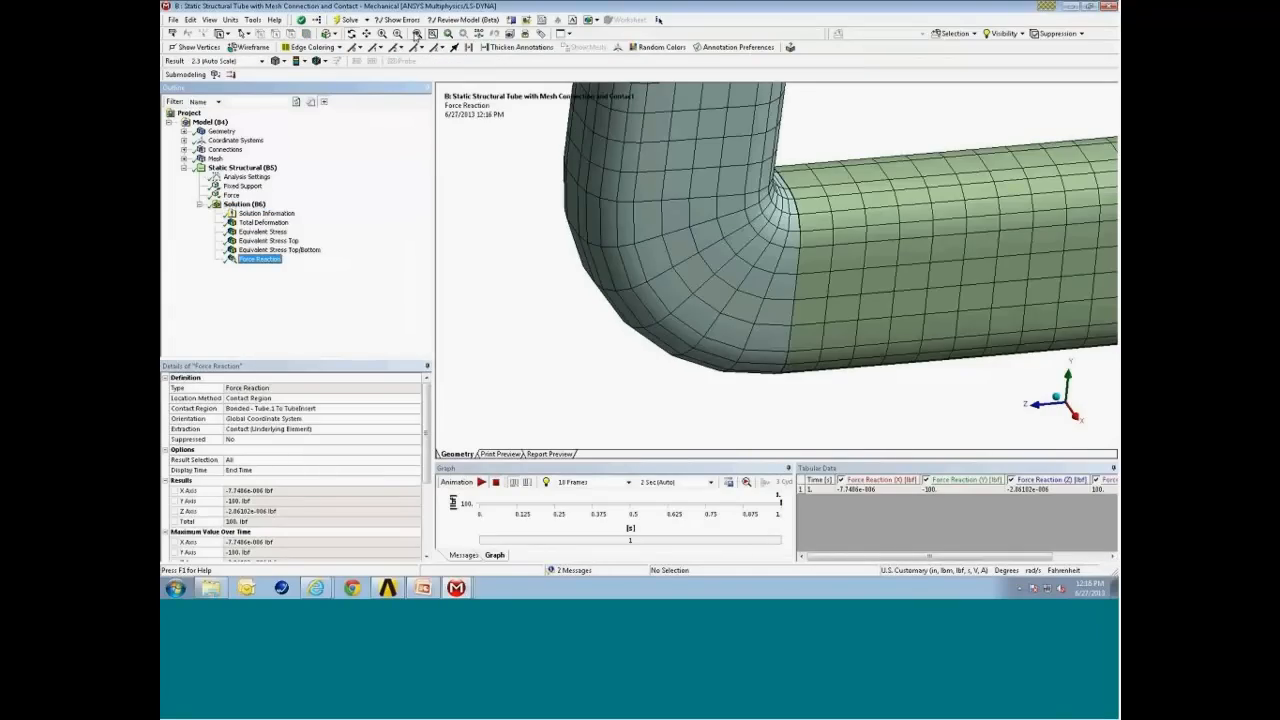
click(417, 33)
drag(872, 284, 817, 309)
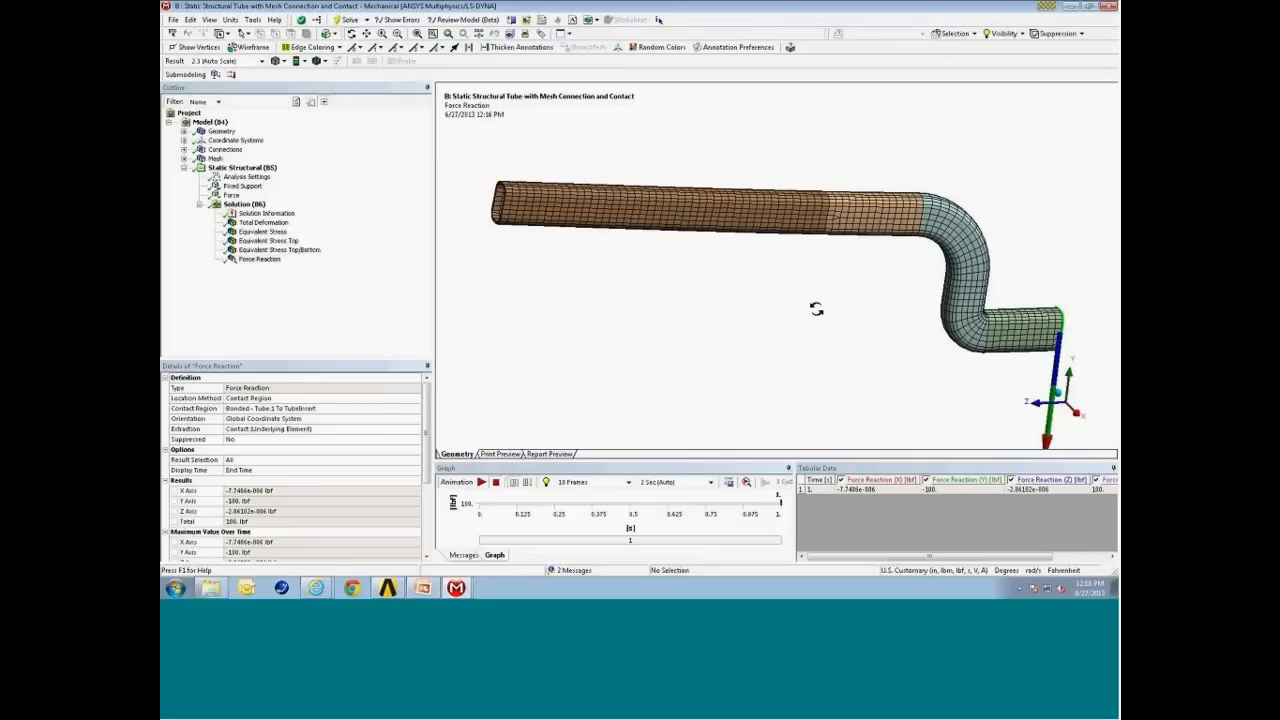
Show the hidden TubeInsert body again and examine its junction with the shell tube
right_click(817, 310)
click(858, 346)
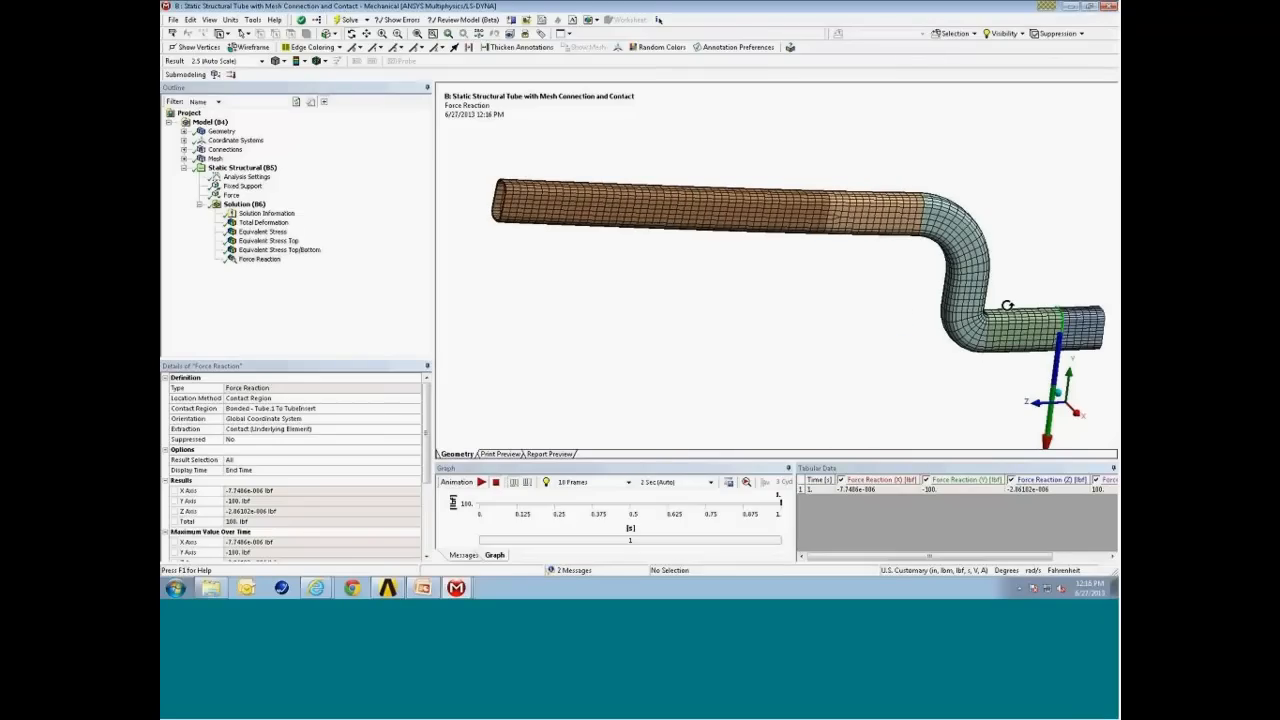
right_drag(1002, 302, 1098, 371)
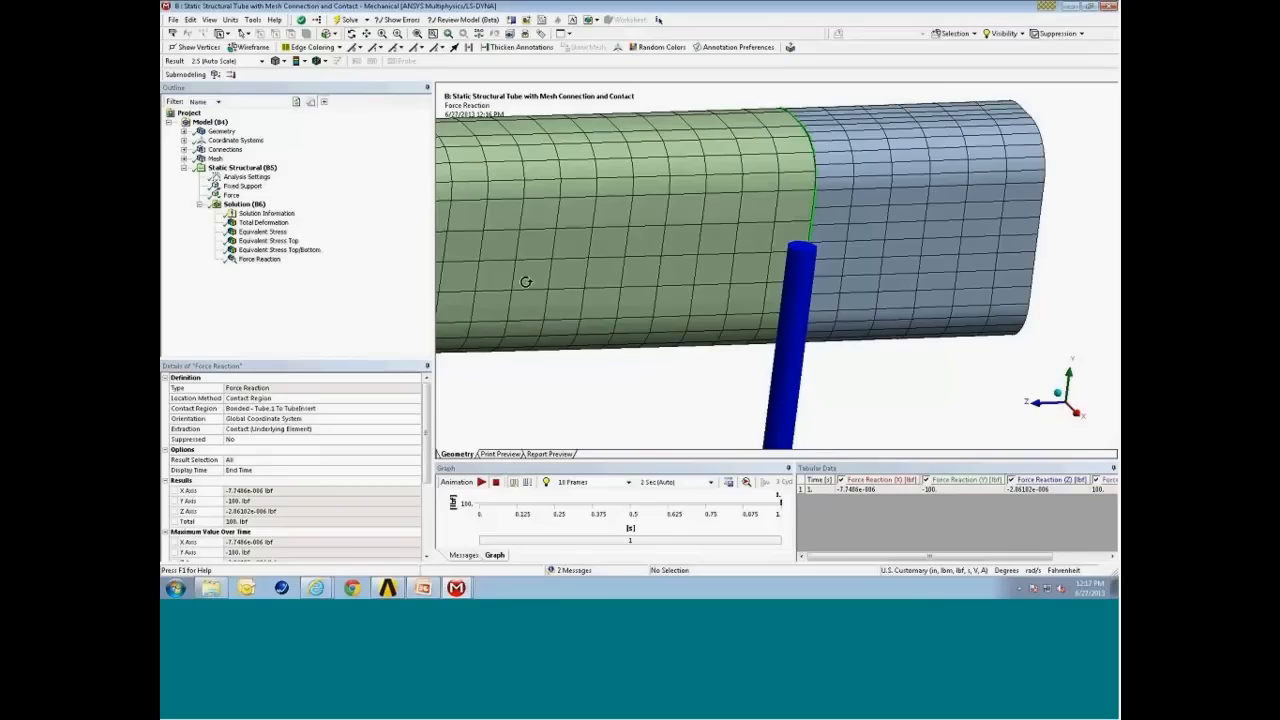
Add a second Force Reaction probe to the solution
click(255, 205)
click(532, 61)
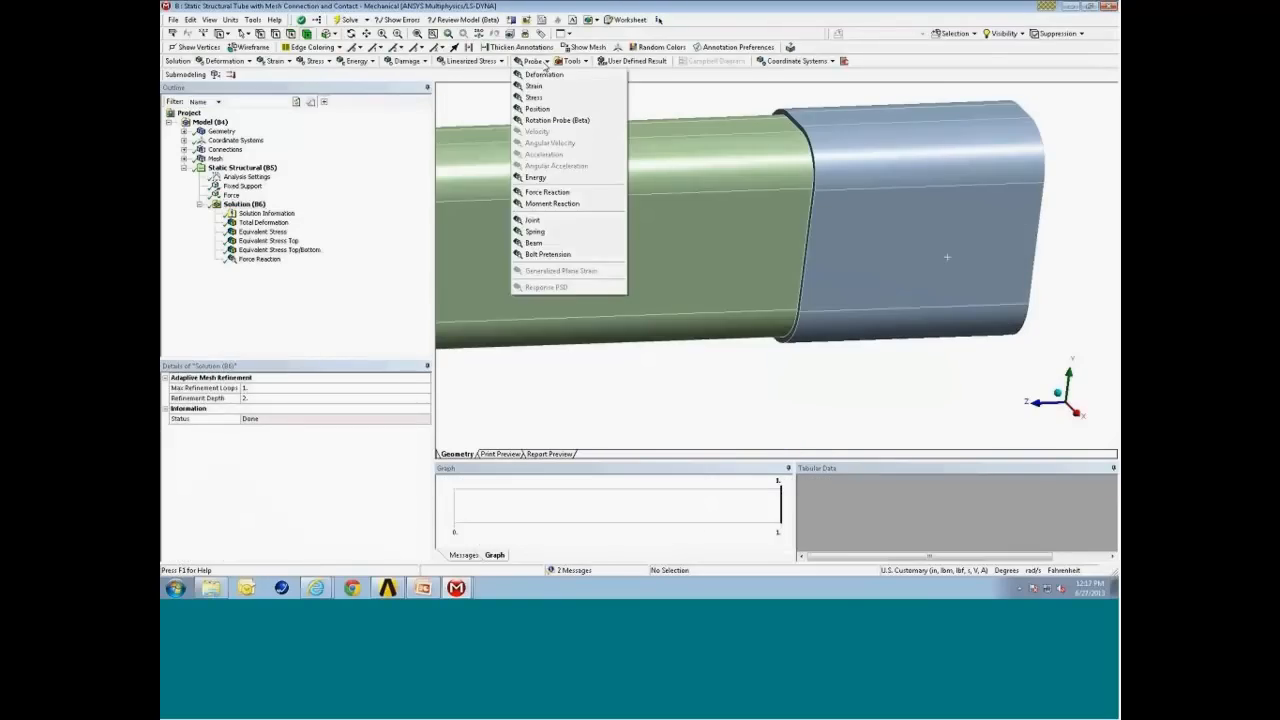
click(568, 193)
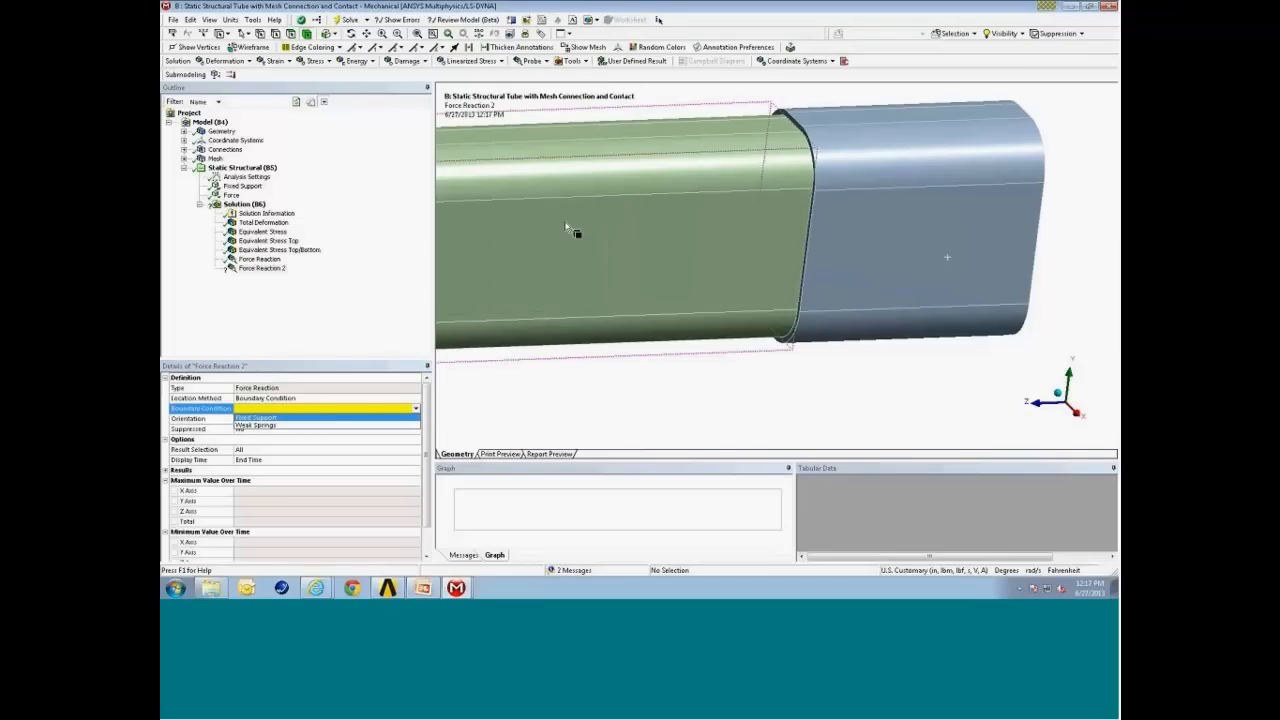
click(308, 410)
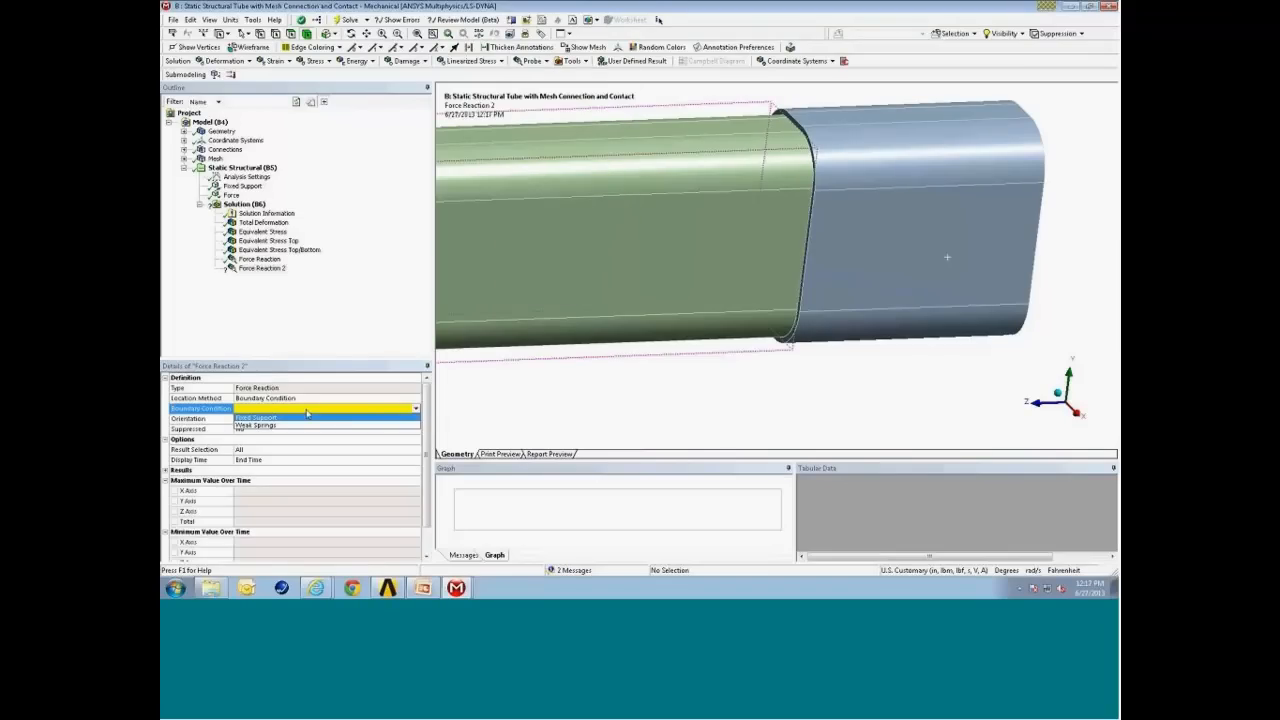
Scope the new probe by Contact Region to Bonded - Tube.1 To TubeInsert and evaluate all results
click(418, 399)
click(416, 398)
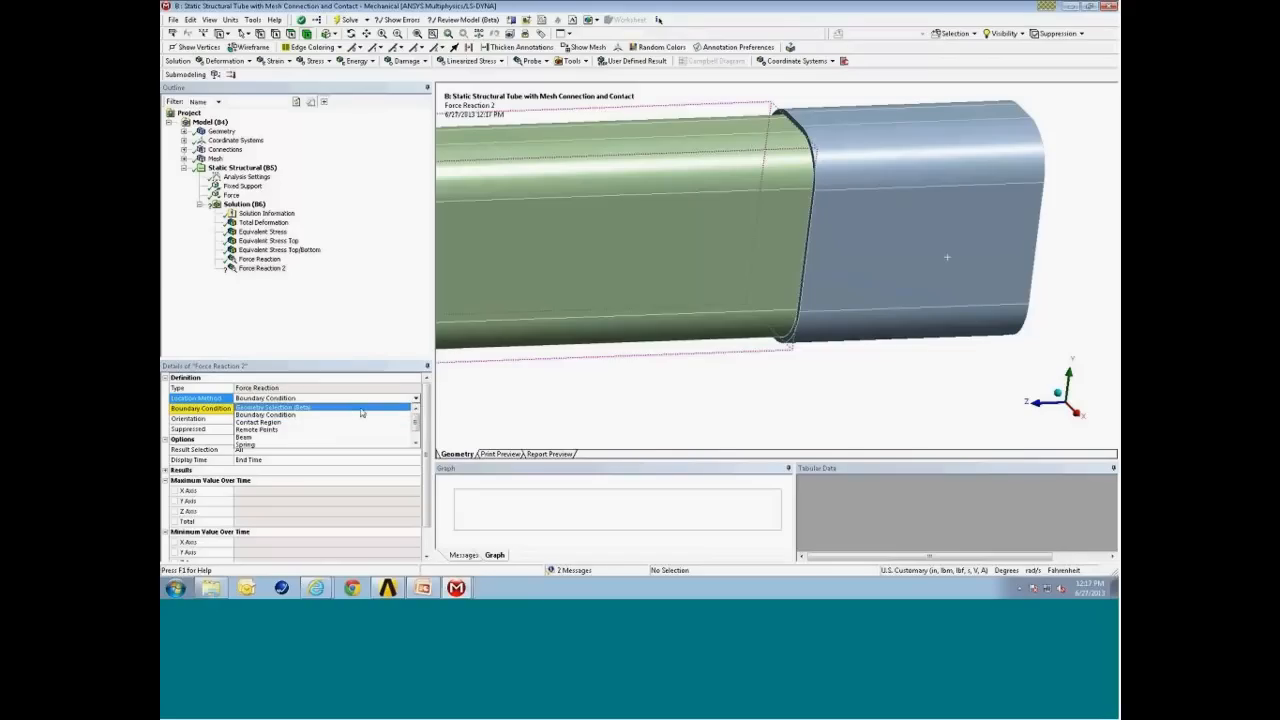
click(300, 422)
click(402, 410)
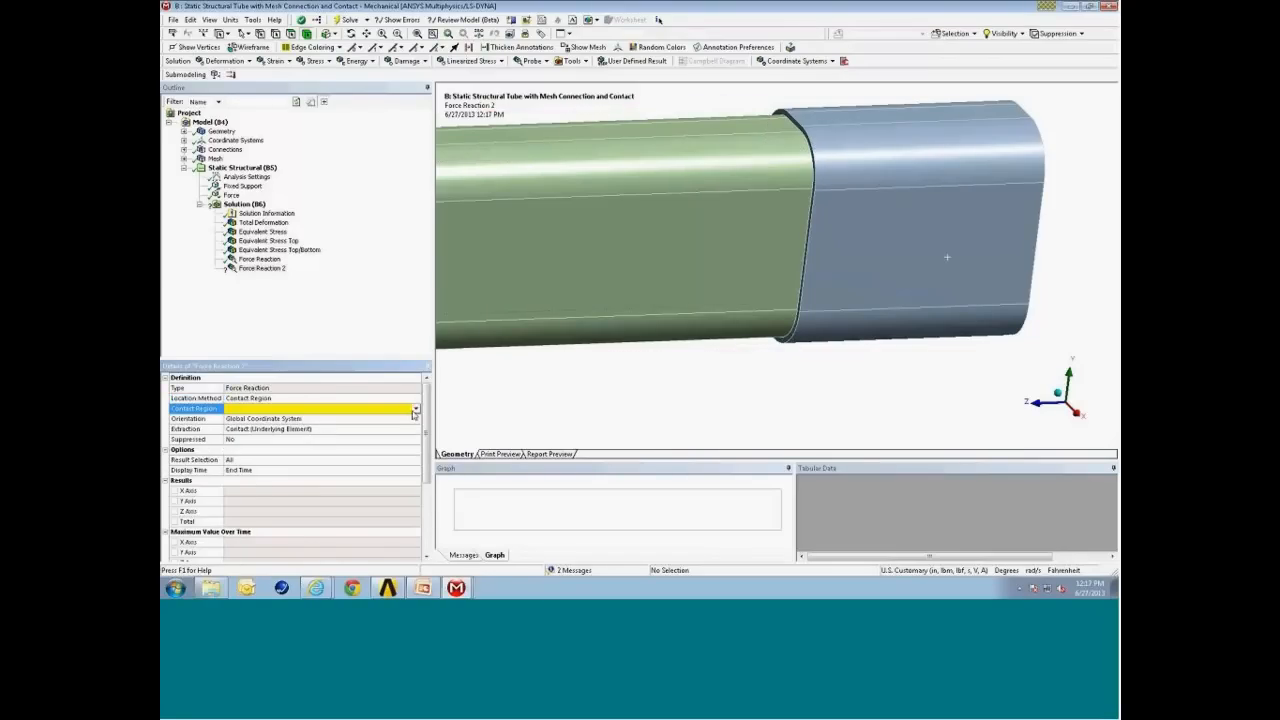
click(414, 410)
click(315, 420)
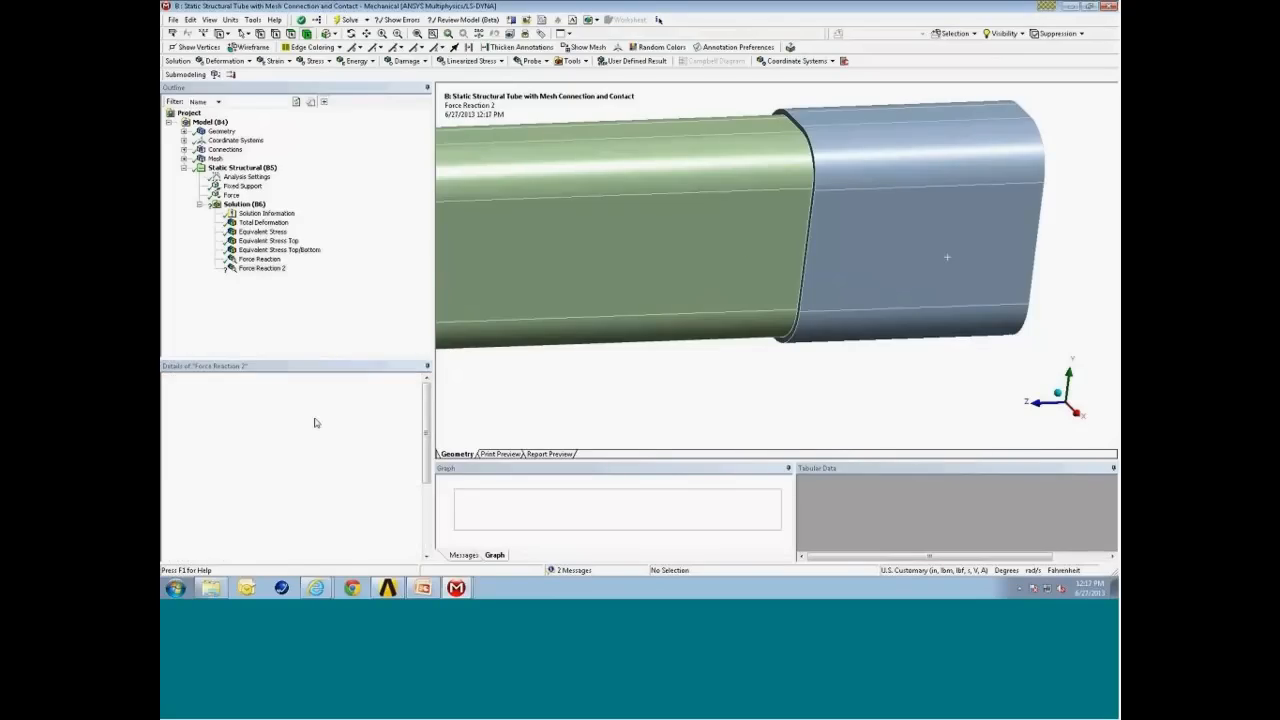
right_click(261, 270)
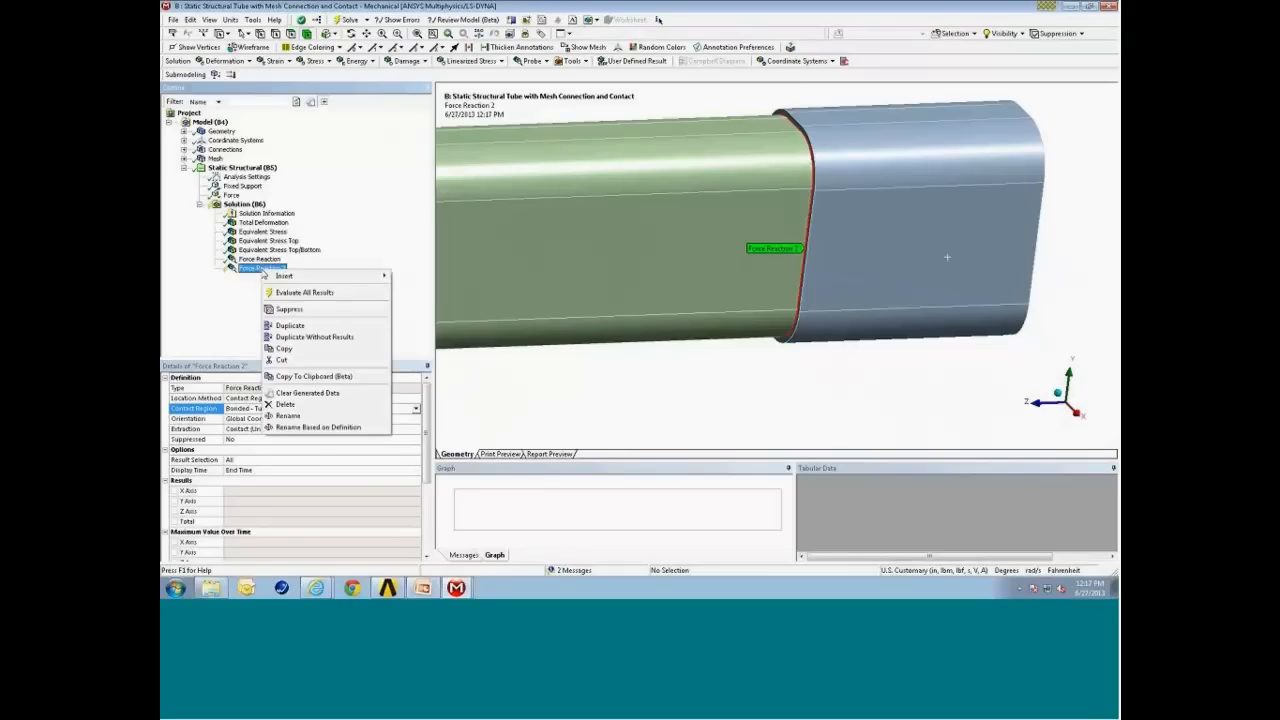
click(283, 293)
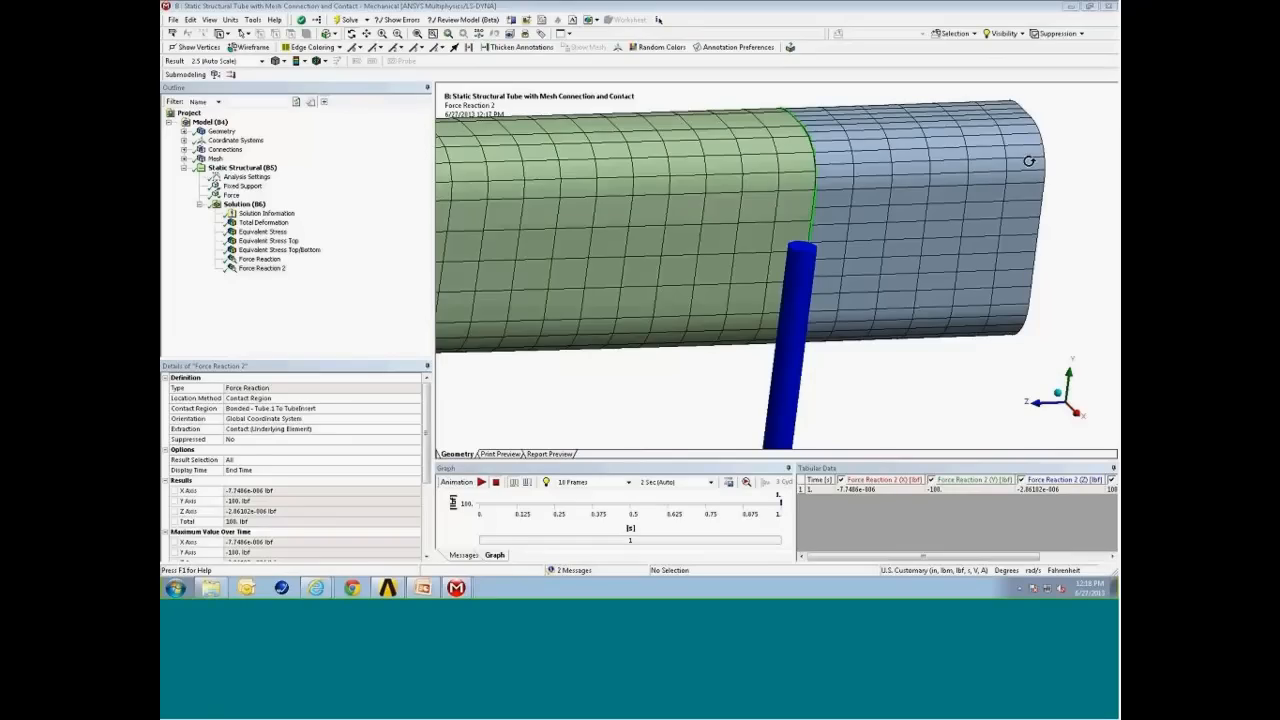
Close the Mechanical sessions of systems B and C and switch to the DesignModeler session of system E, Demo- Static Structural - Tube with Joints
click(1108, 7)
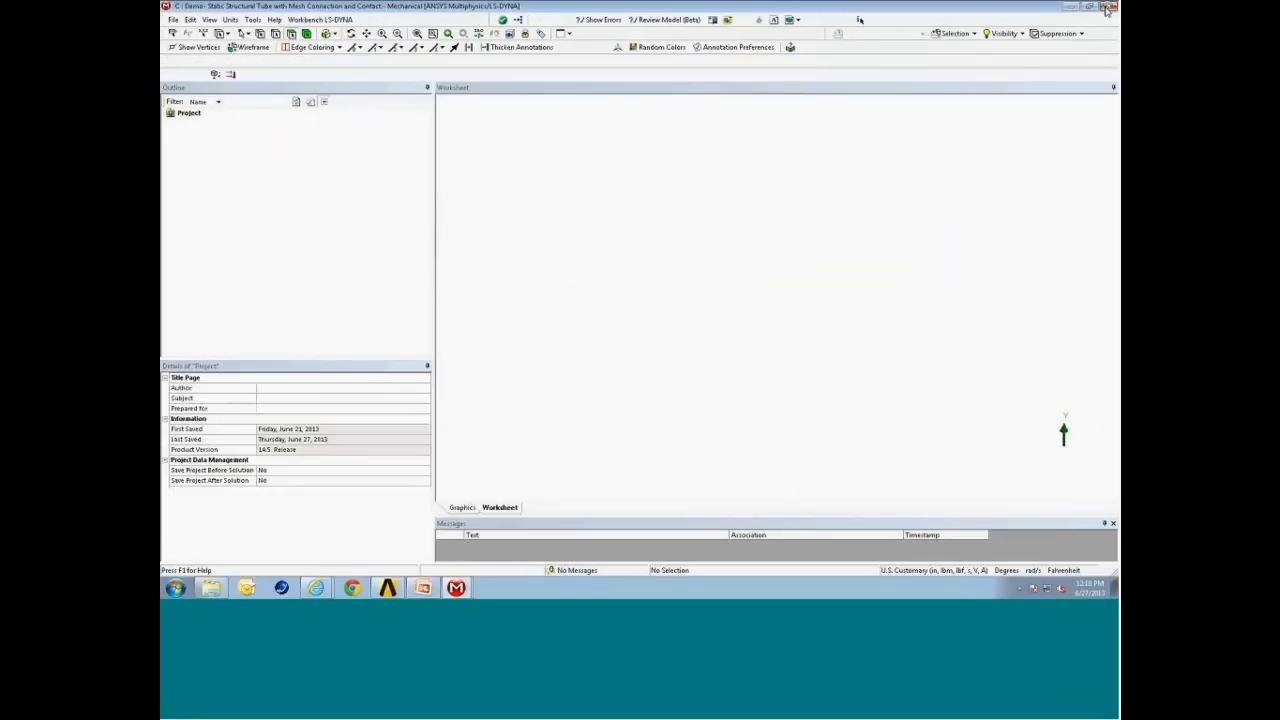
click(1108, 7)
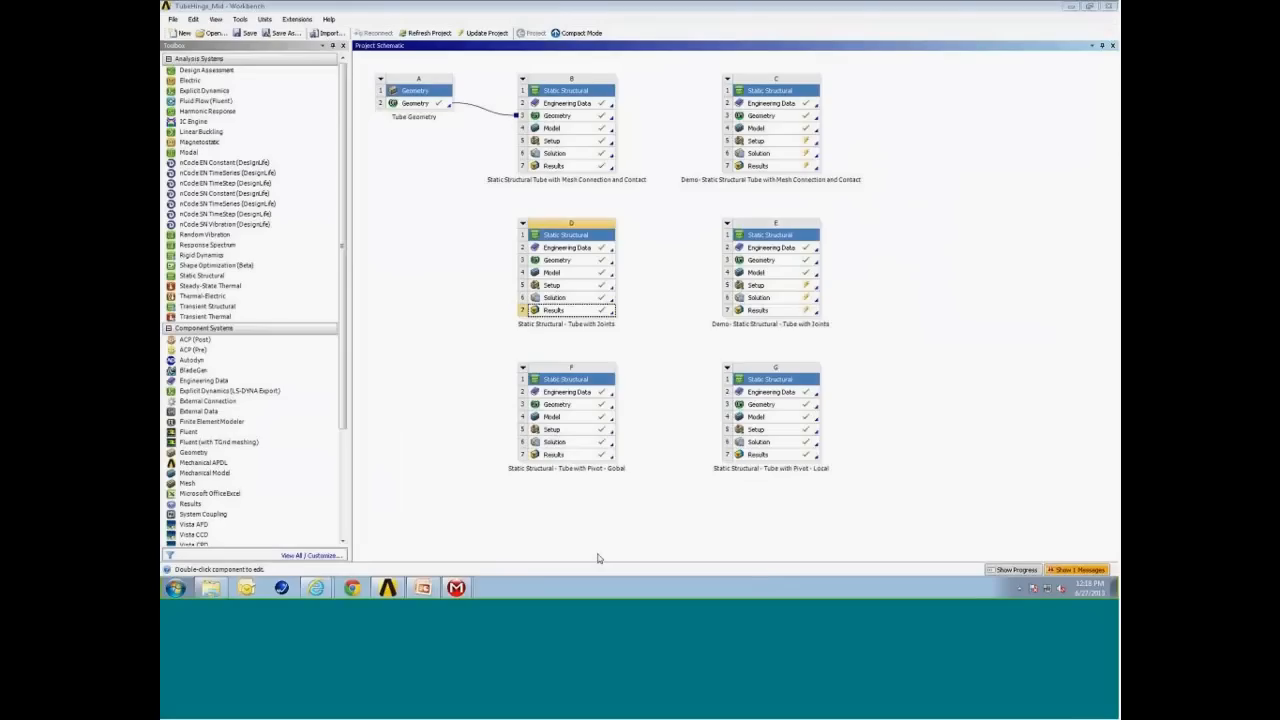
mouse_move(456, 588)
click(398, 543)
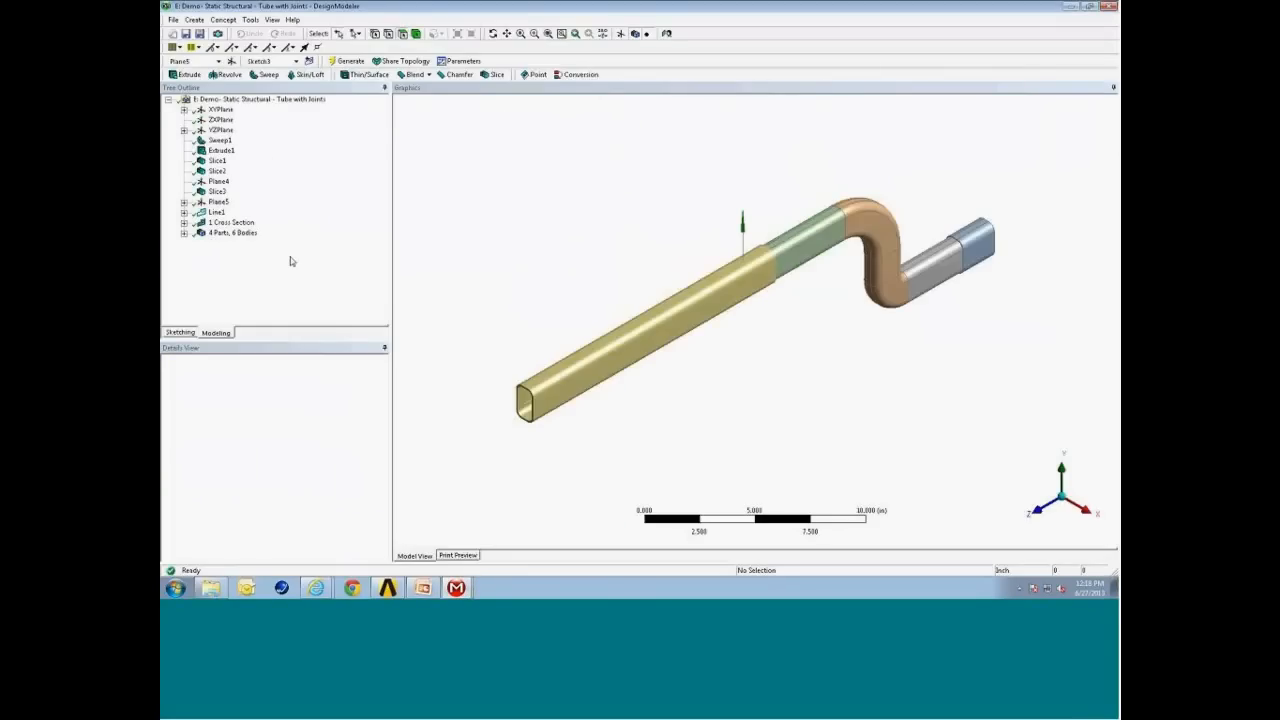
List the model's parts and bodies and select Line Body Tube Extension to view its details
click(184, 232)
click(245, 274)
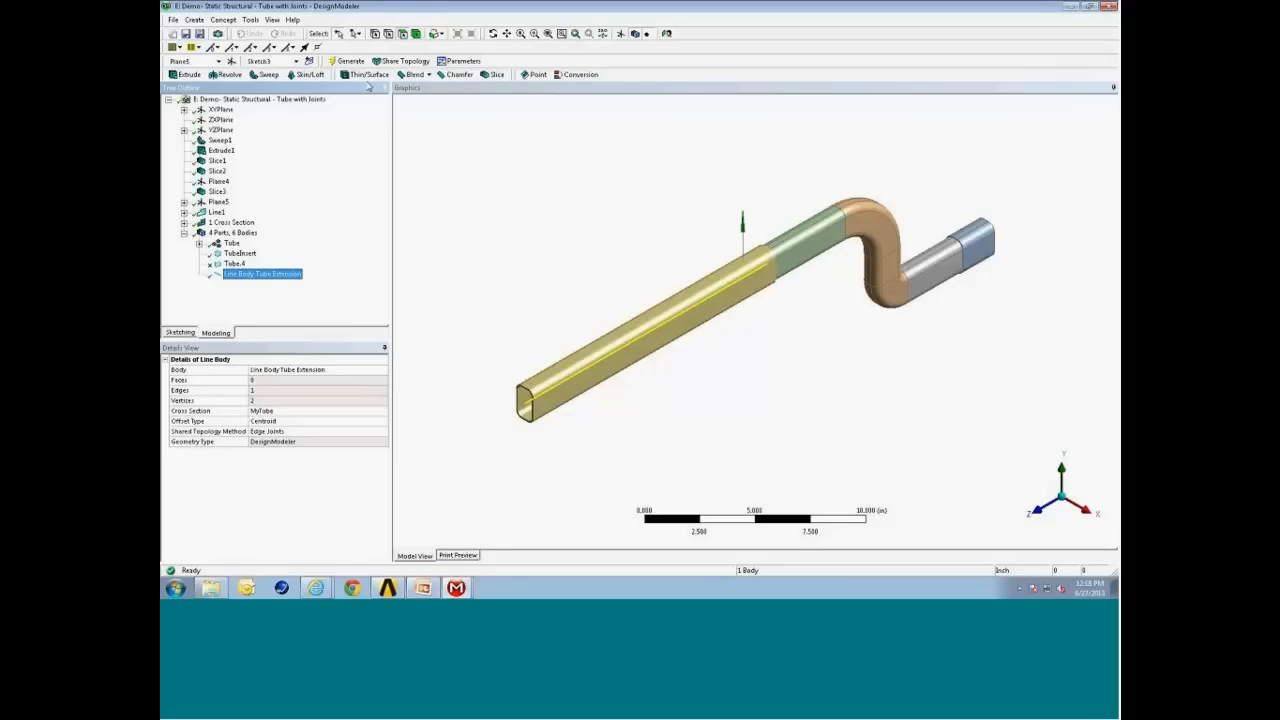
click(271, 20)
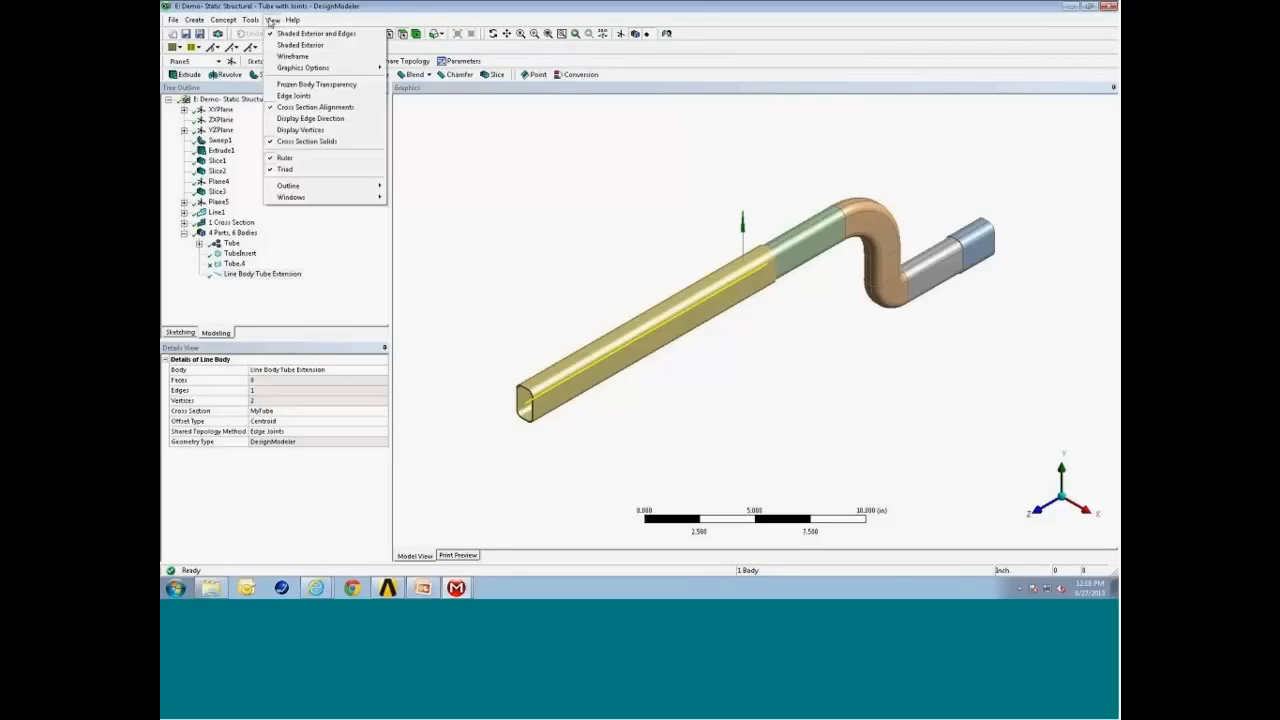
click(271, 20)
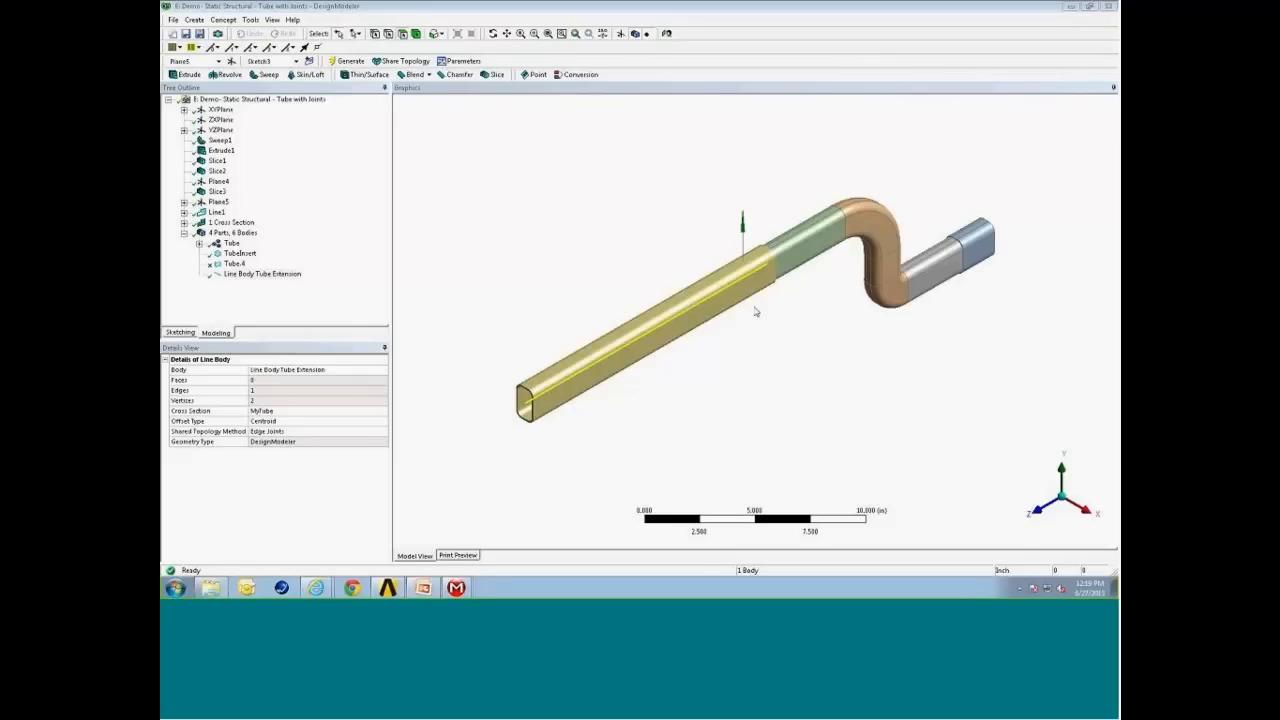
Turn off the Cross Section Solids display to show the tube extension as a plain line body
middle_drag(757, 310, 753, 297)
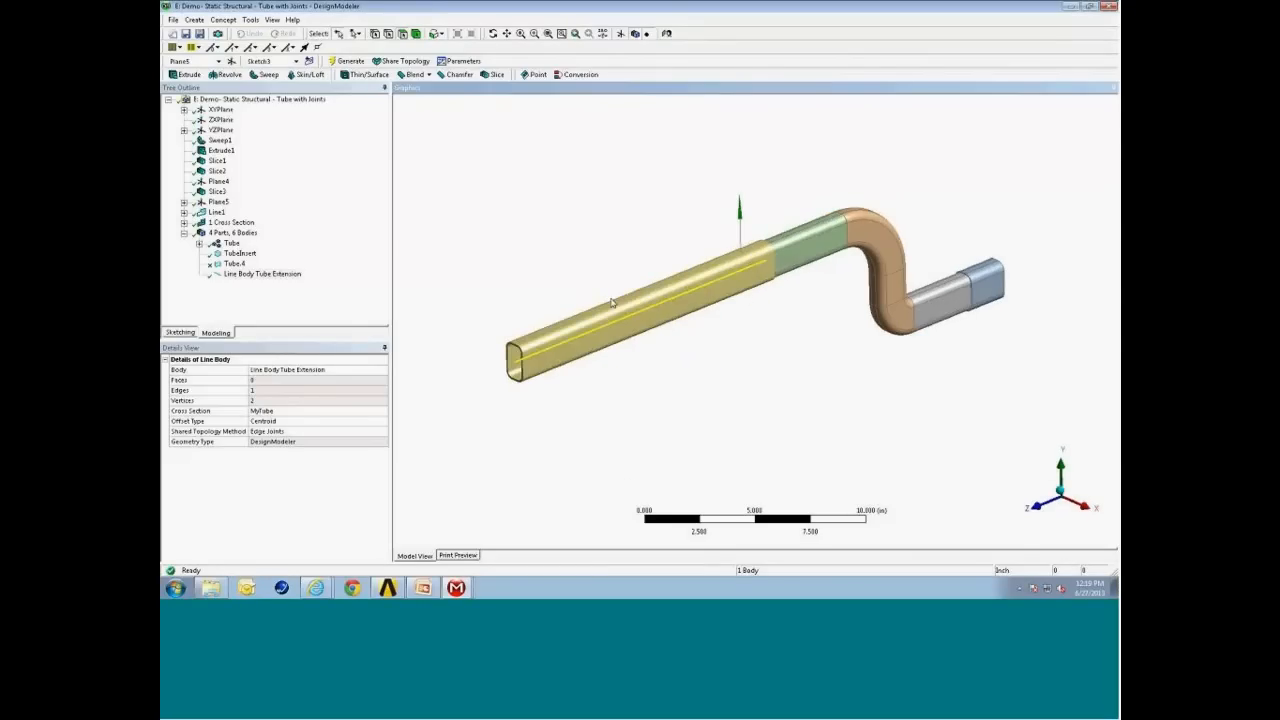
click(270, 20)
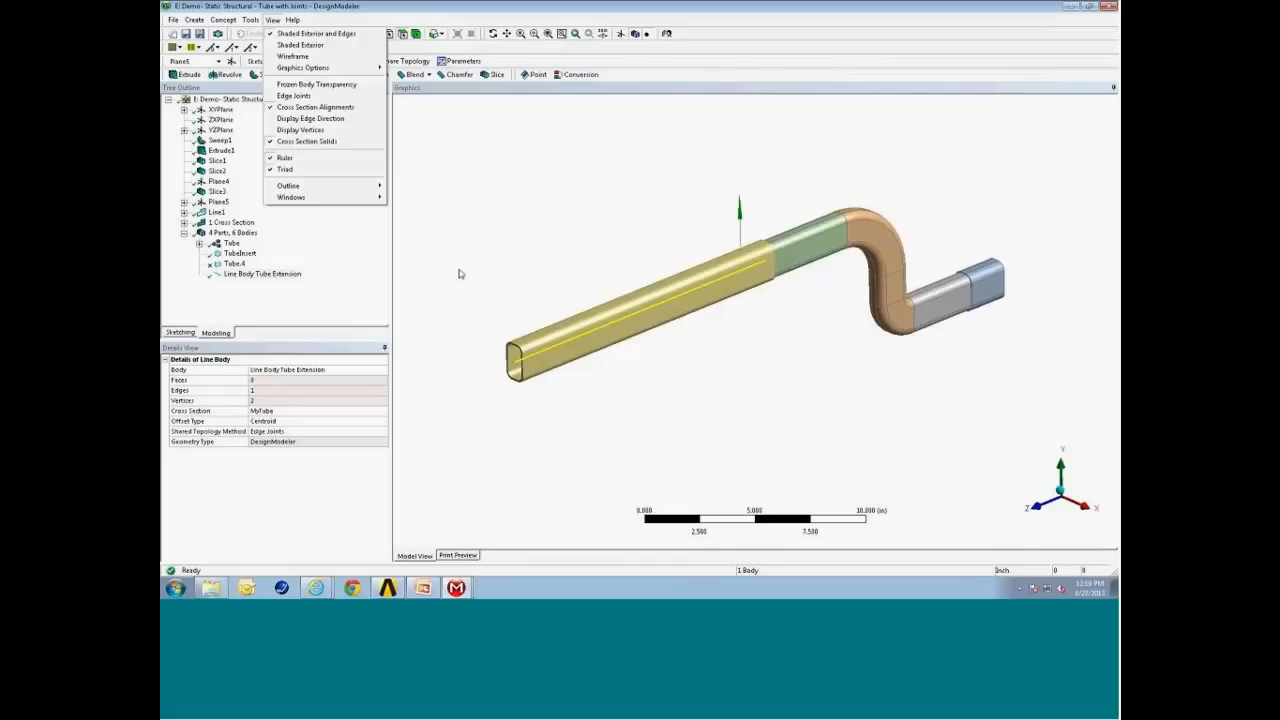
click(310, 141)
middle_drag(694, 257, 691, 337)
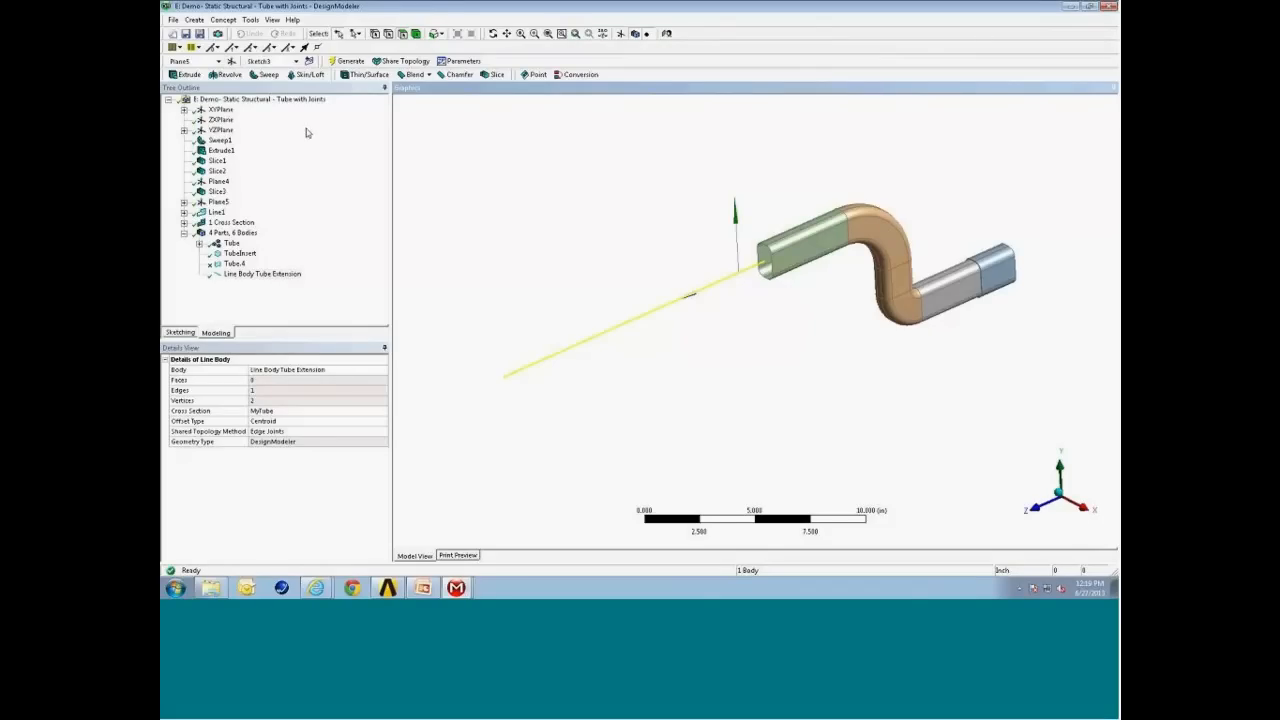
Review the available cross-section types, and open the MyTube cross-section sketch to inspect its dimensions
click(229, 20)
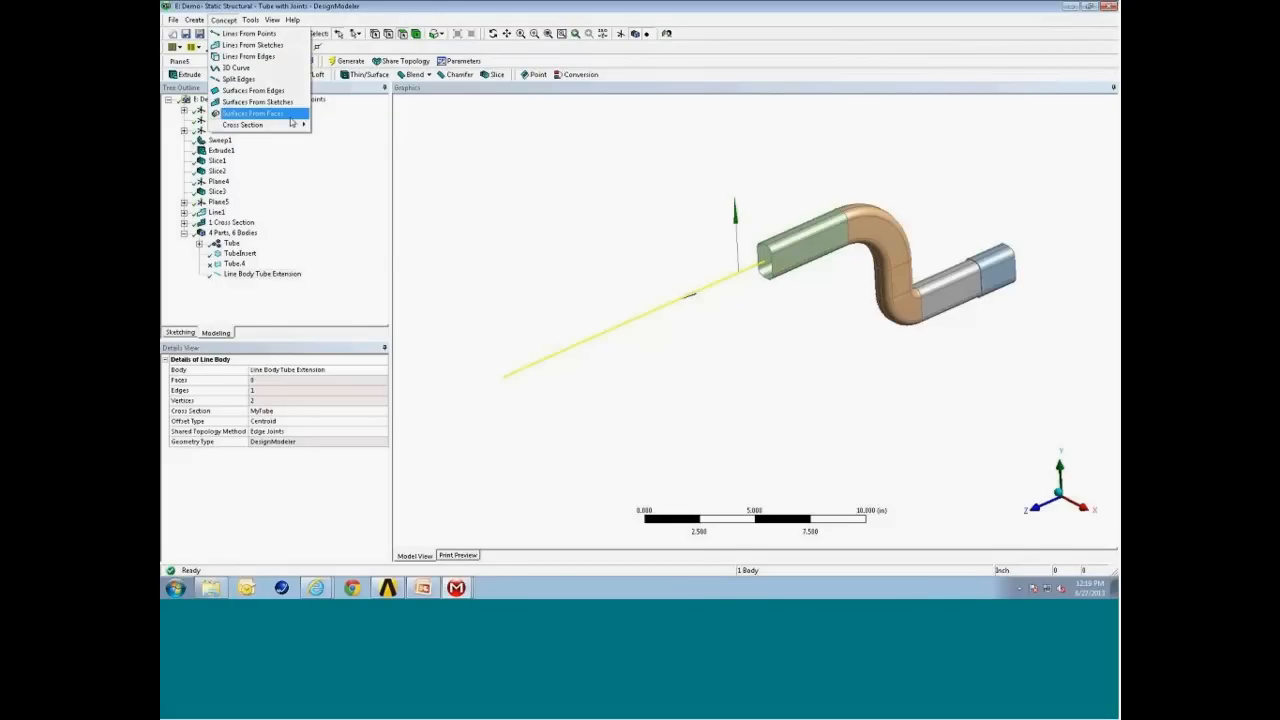
mouse_move(296, 127)
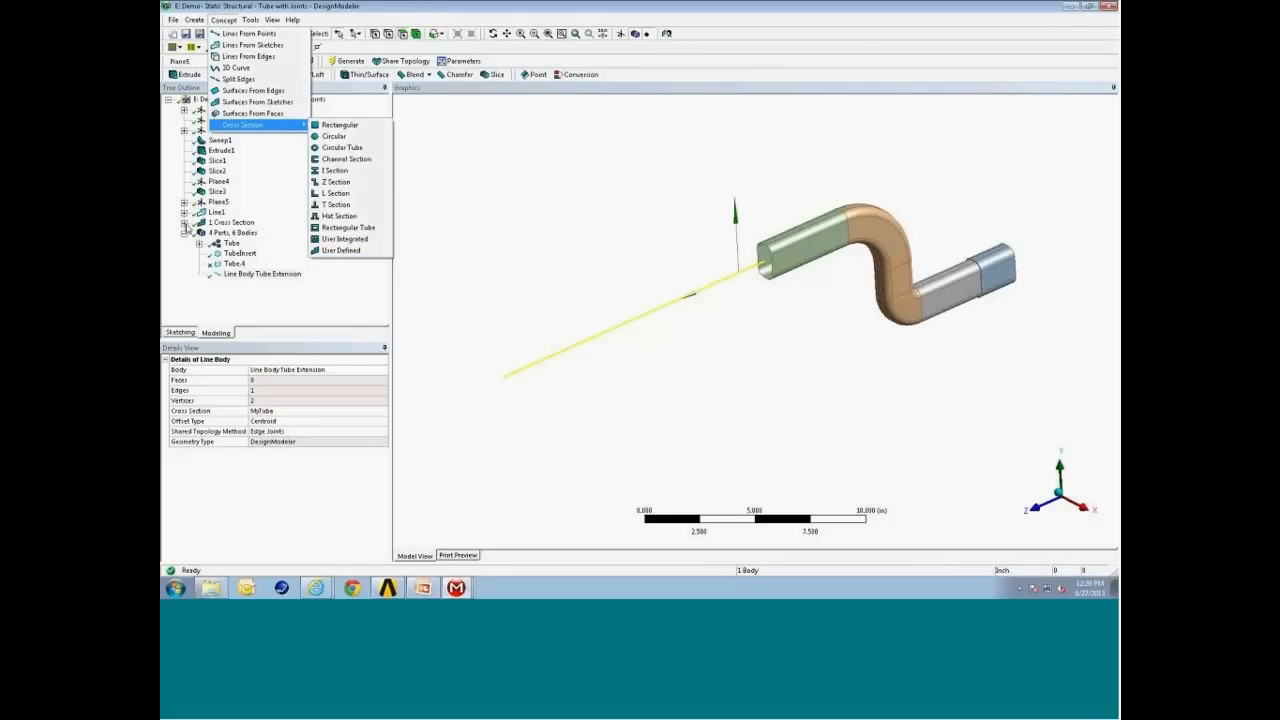
click(184, 222)
click(236, 232)
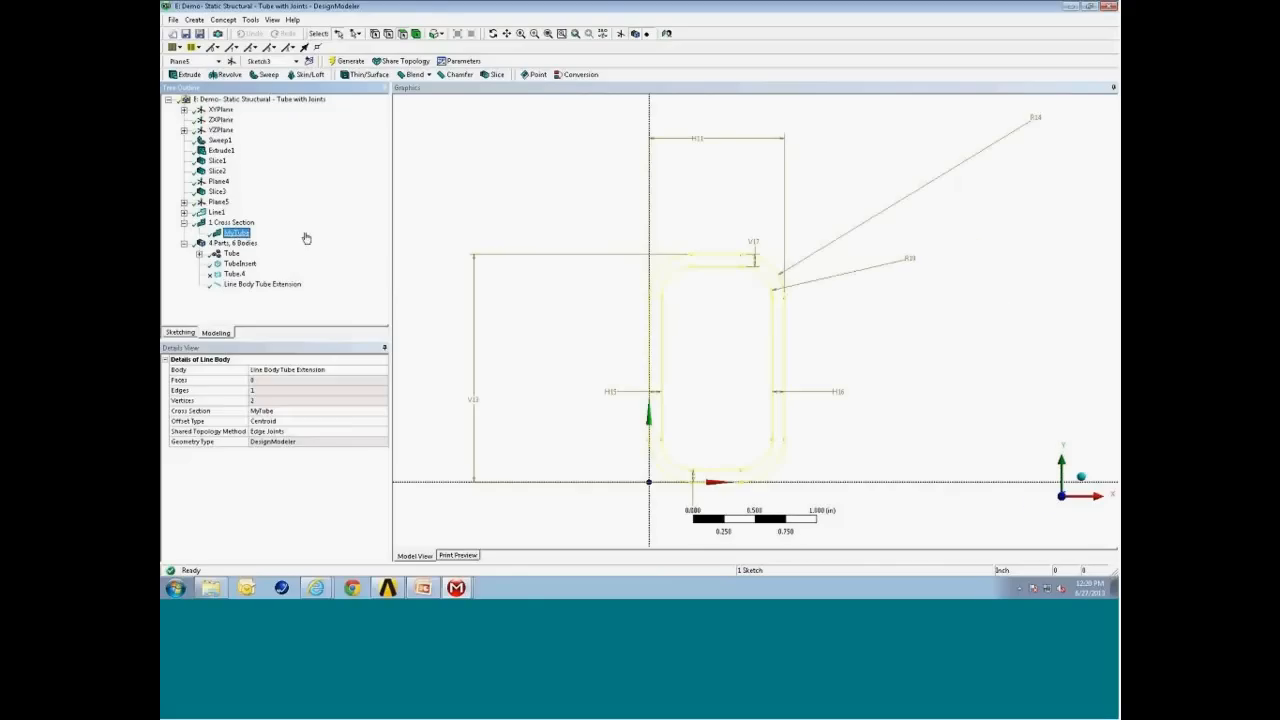
click(195, 334)
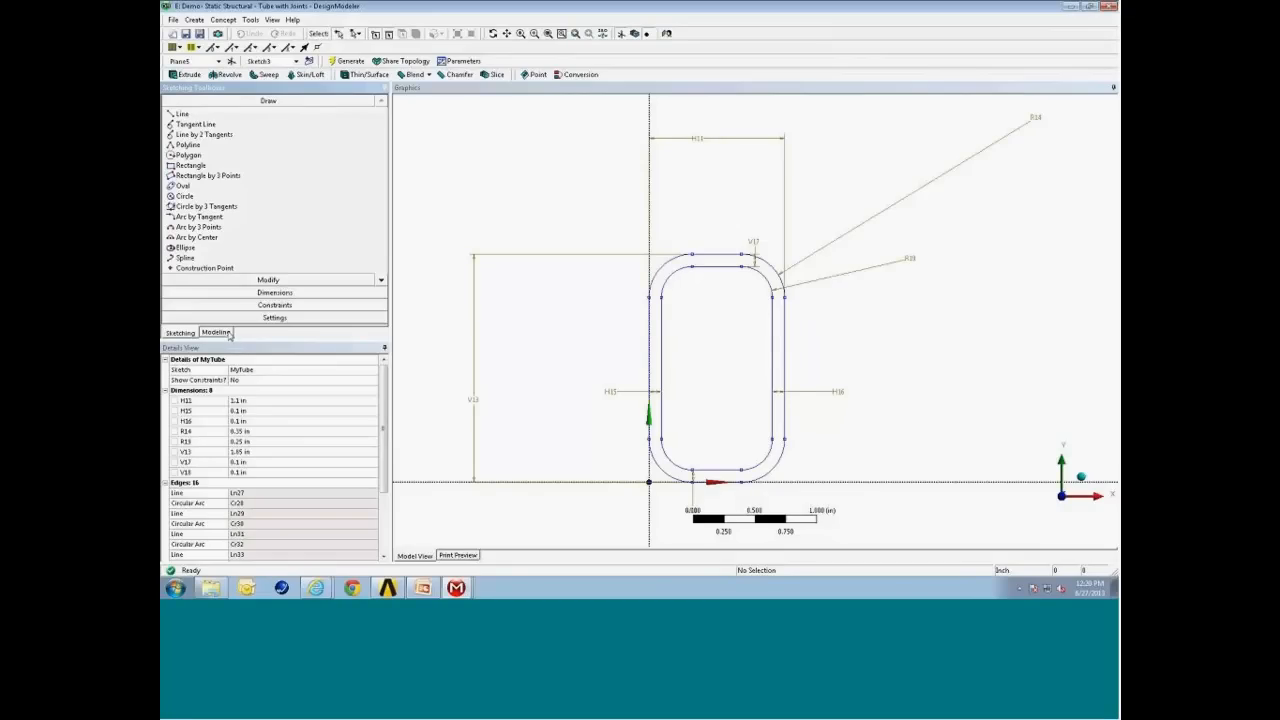
Return to the full model, select Line Body Tube Extension, and turn on Cross Section Solids to view its tube shape
click(216, 332)
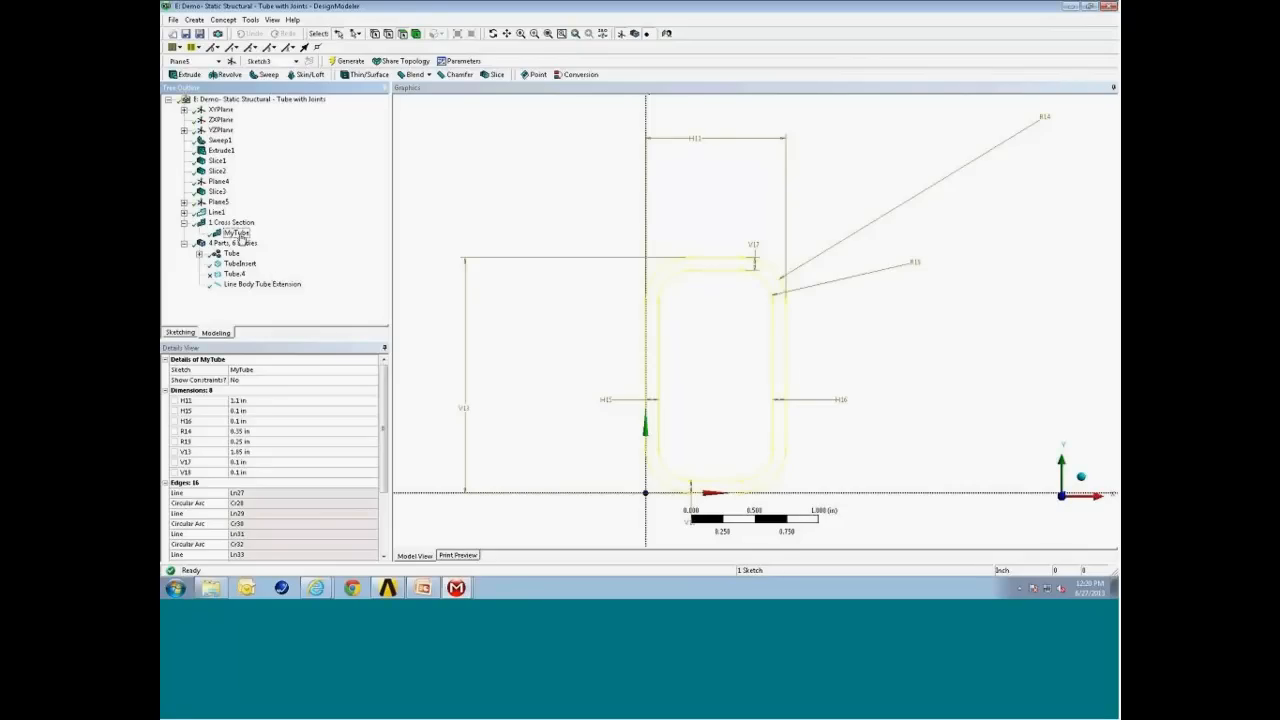
click(255, 287)
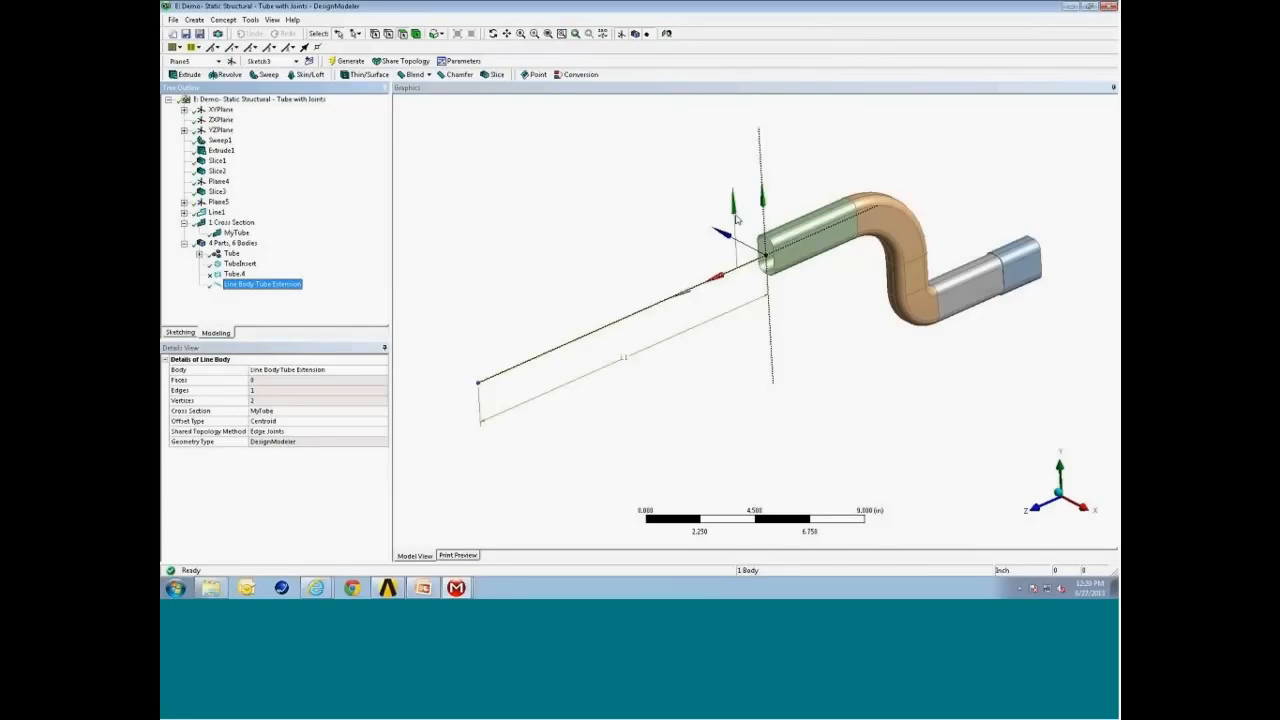
click(272, 20)
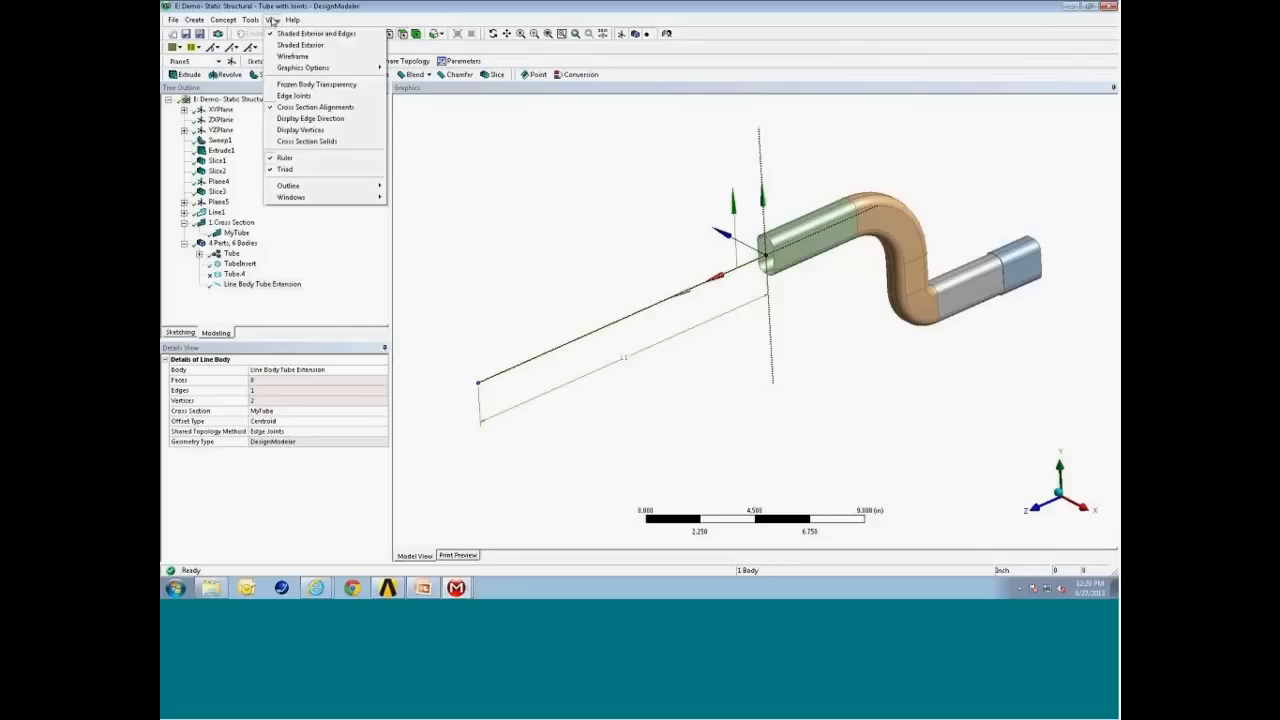
click(344, 146)
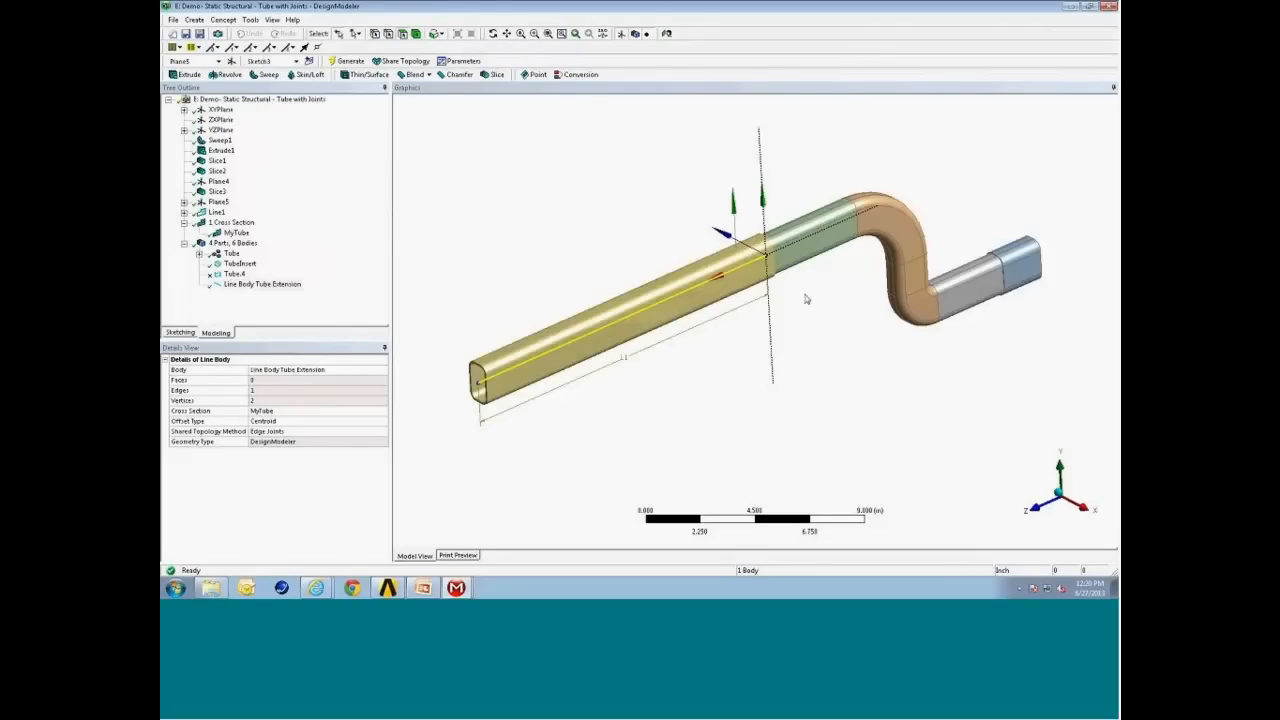
mouse_move(811, 265)
middle_down()
mouse_move(750, 260)
mouse_move(822, 266)
middle_up()
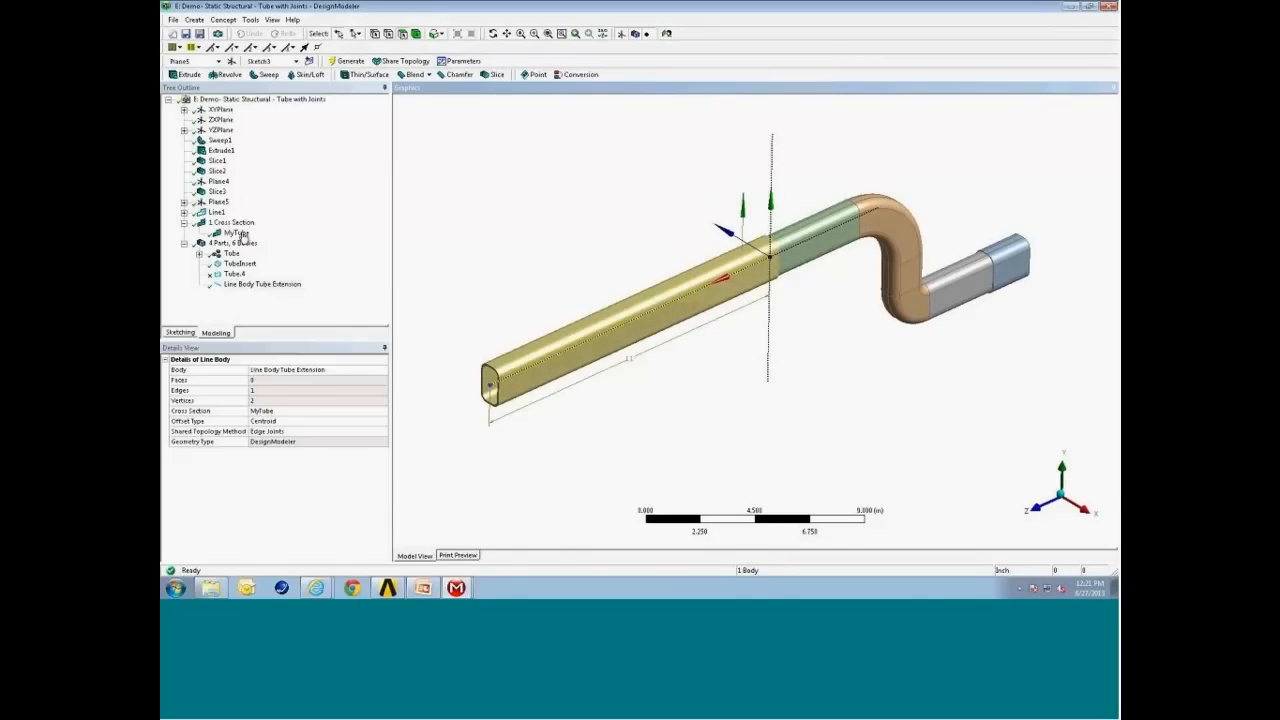
Turn off the Cross Section Solids display and select the tube extension's line edge to show its cross-section alignment settings
click(272, 19)
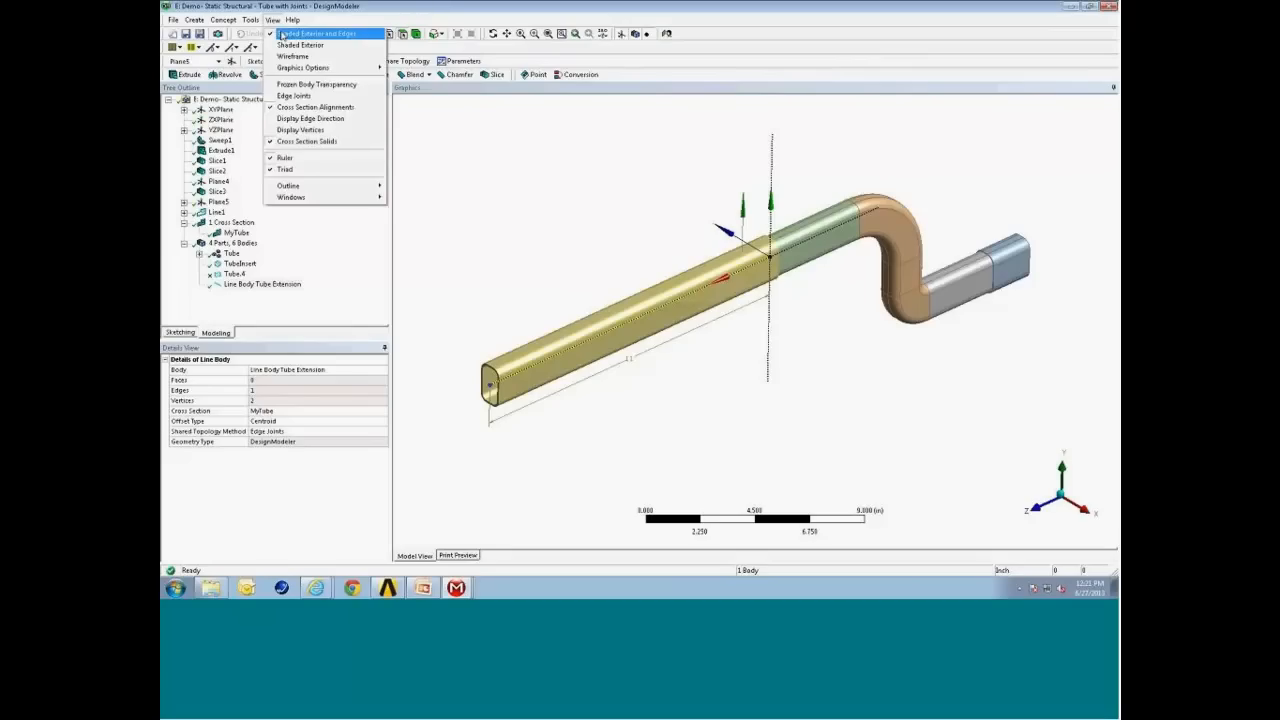
click(331, 142)
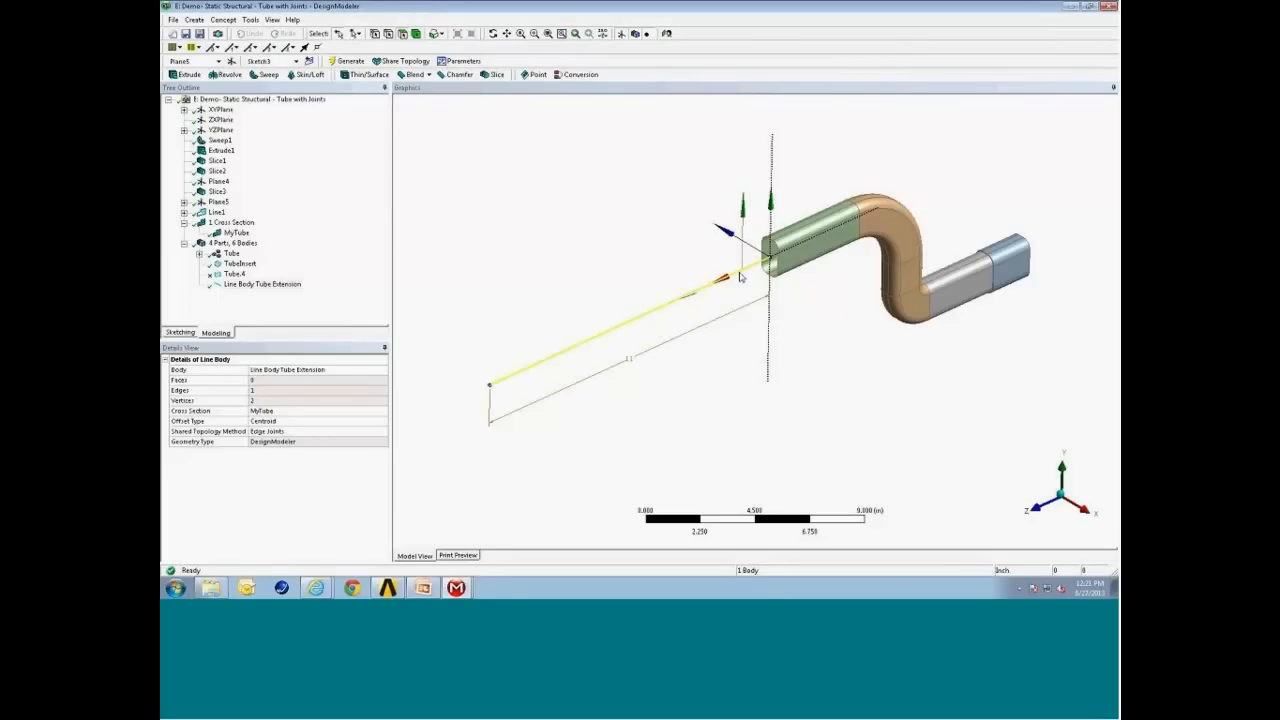
middle_drag(738, 272, 734, 270)
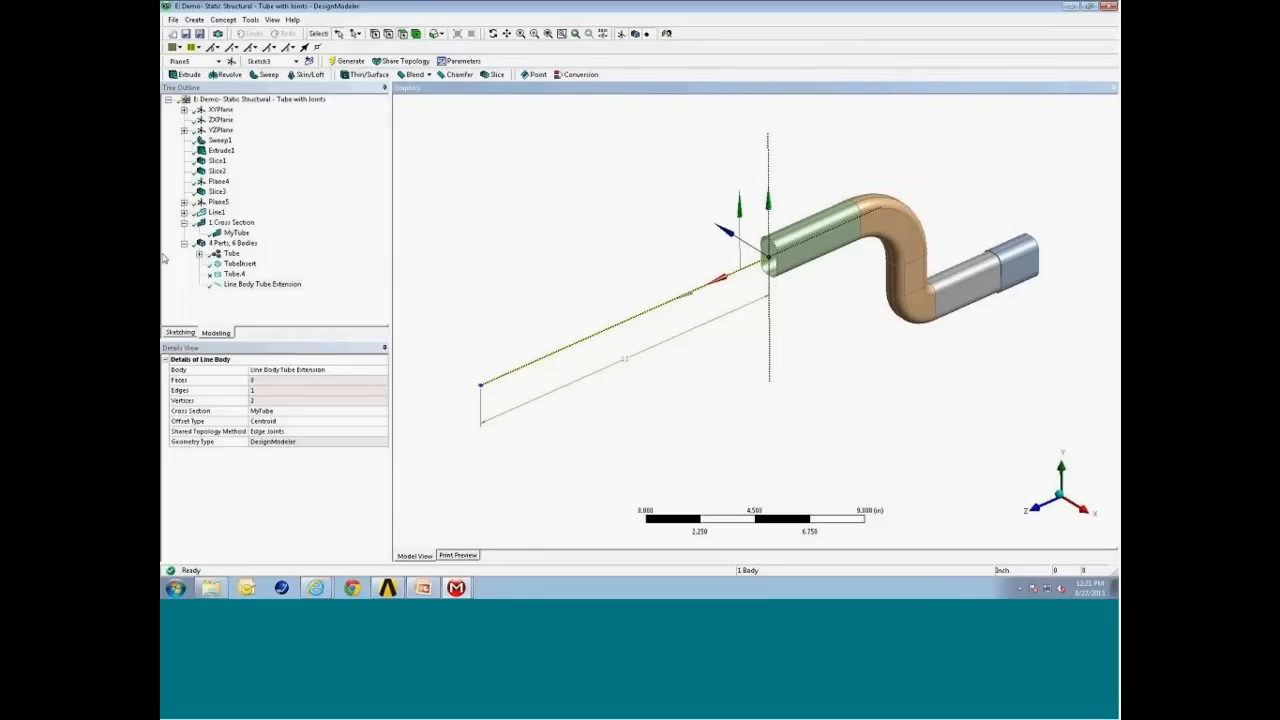
click(262, 284)
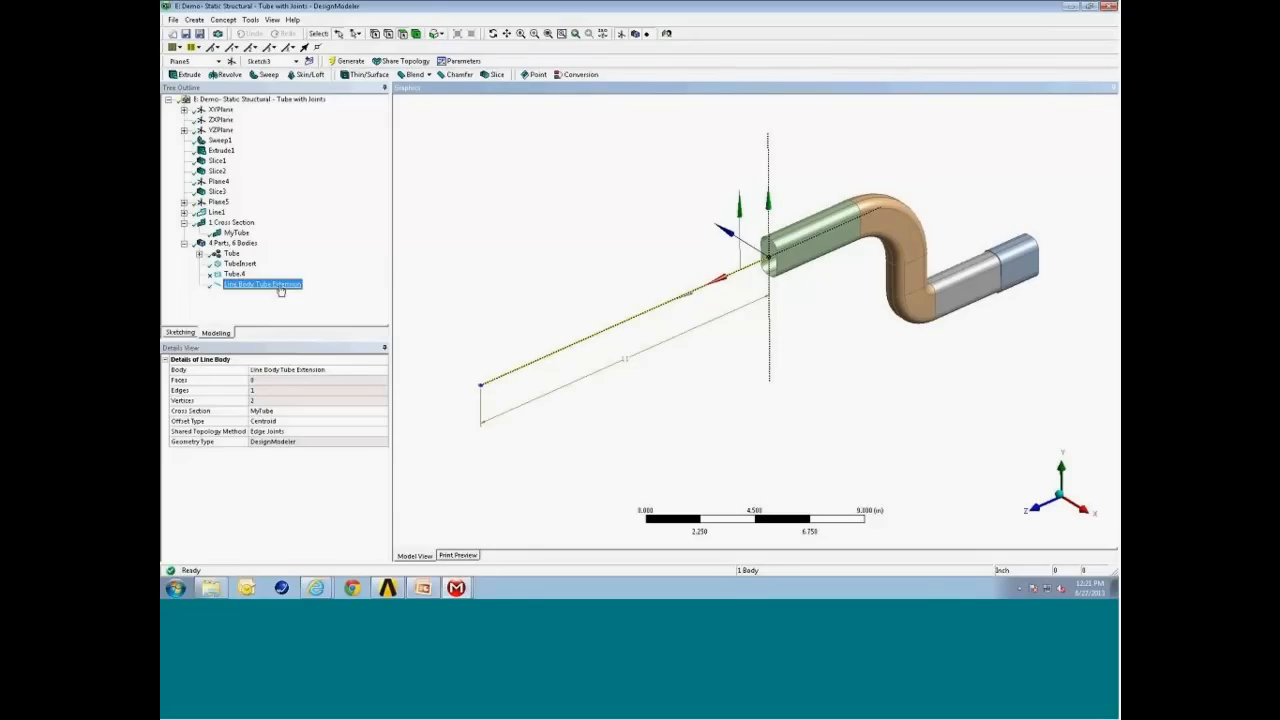
click(407, 57)
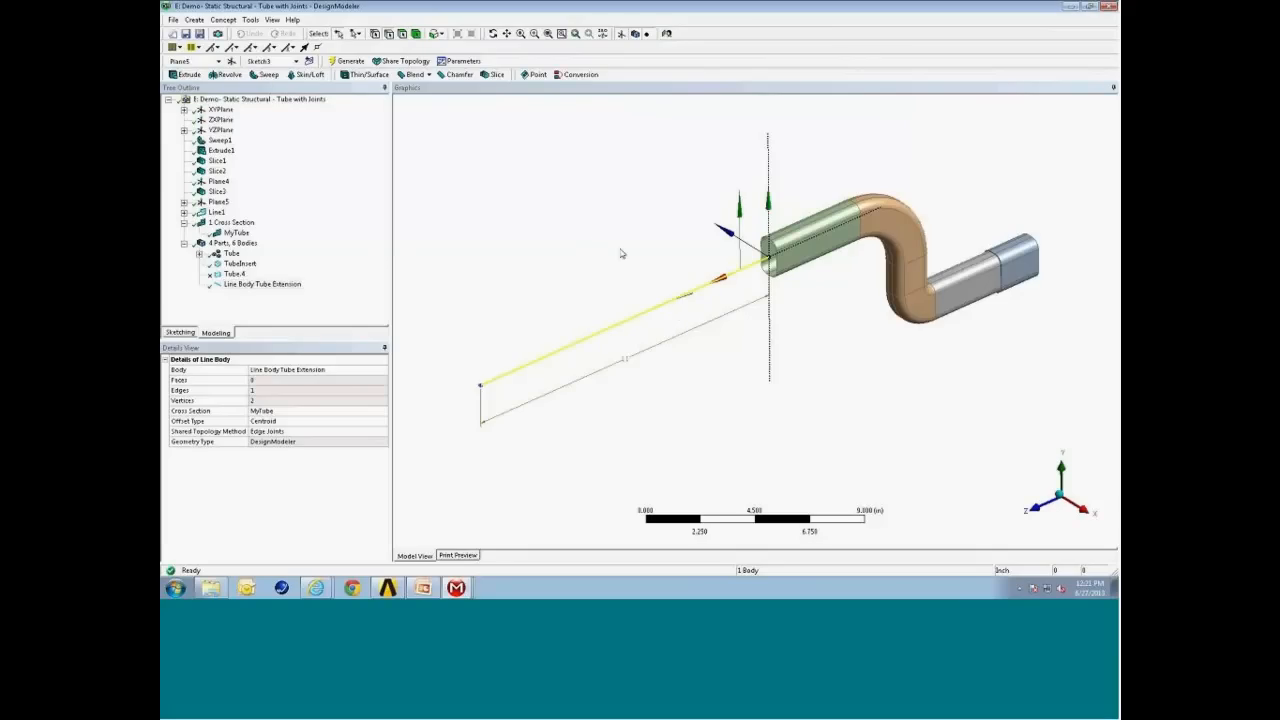
click(655, 311)
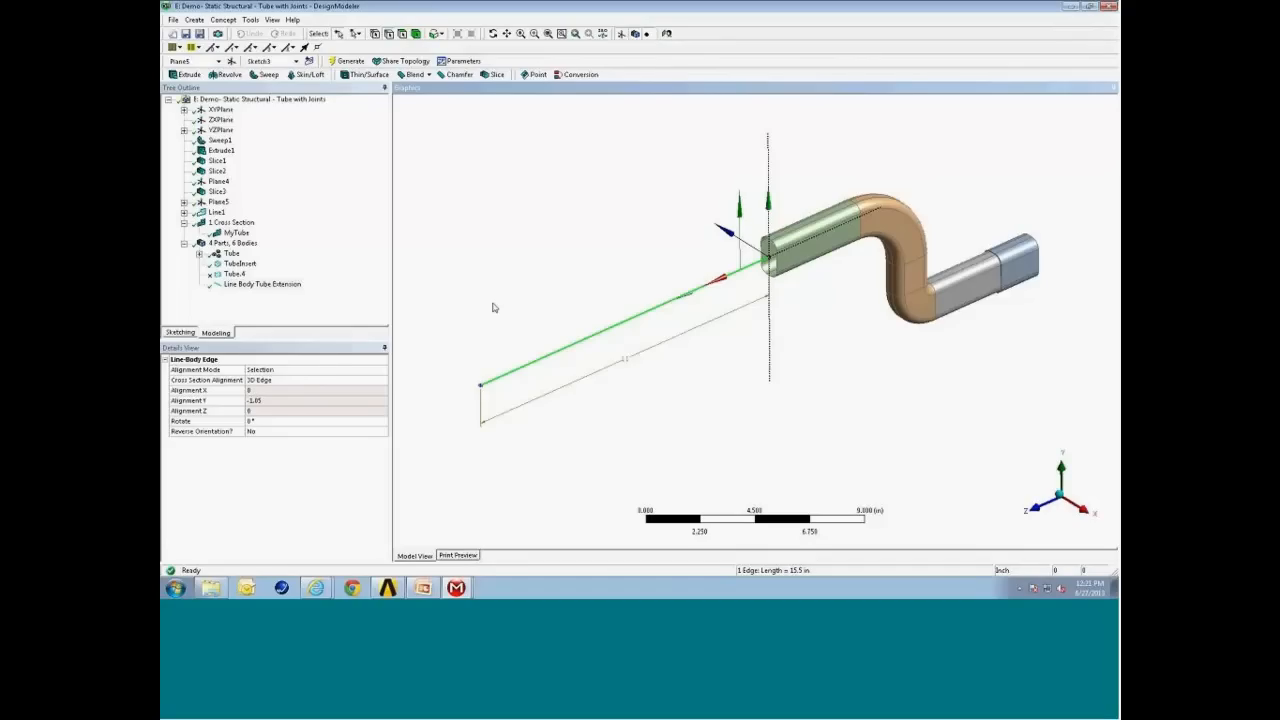
Align the line body's cross section to the short upper edge of the tube's open end, with the direction flipped
click(293, 381)
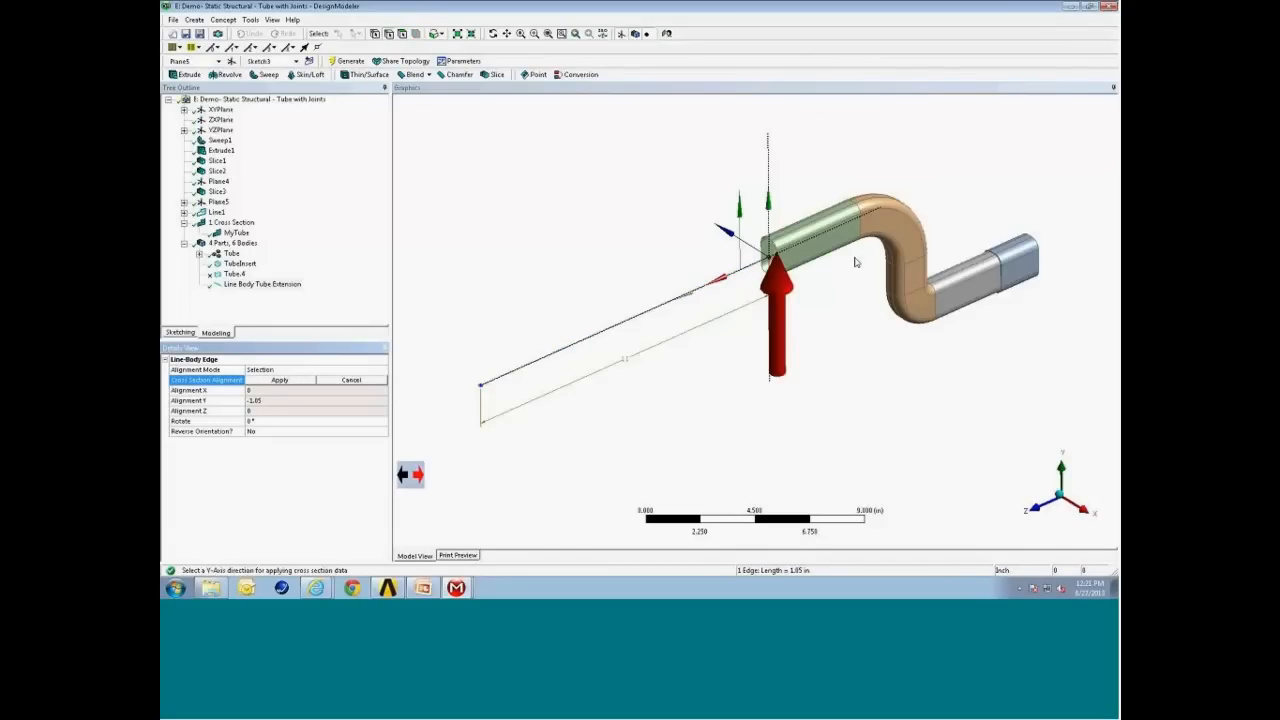
scroll(770, 258, up, 5)
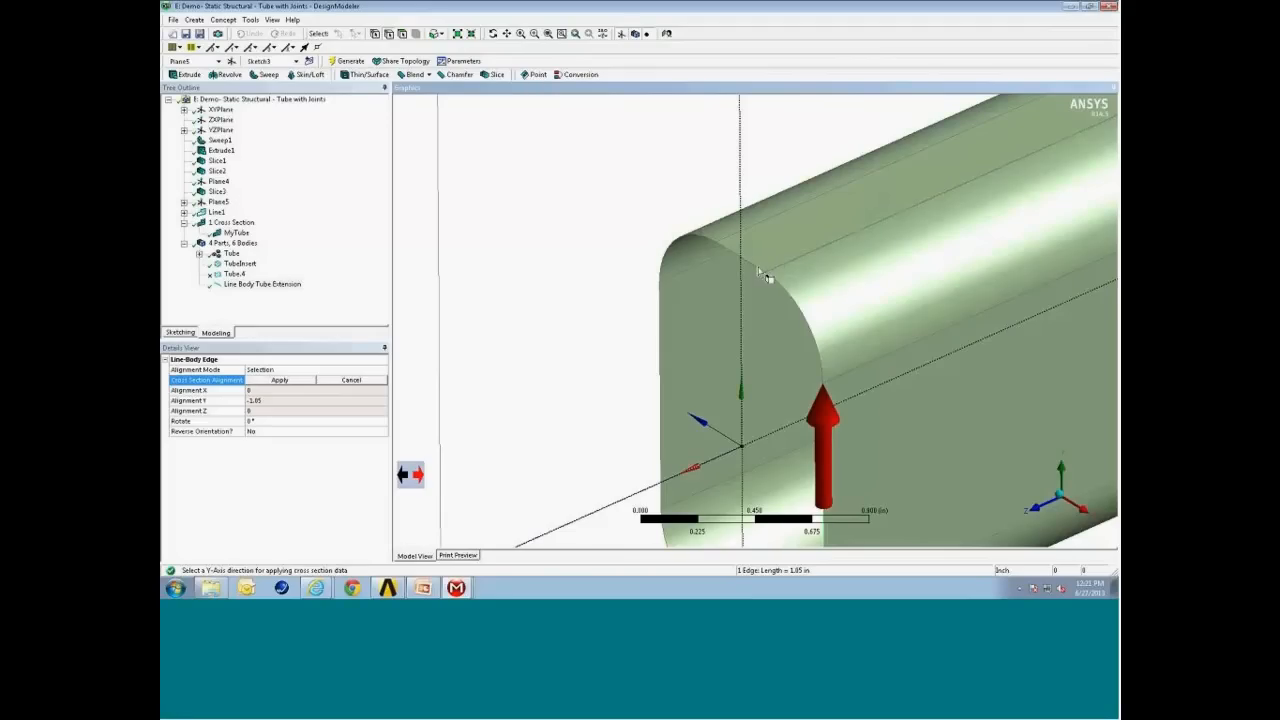
click(777, 258)
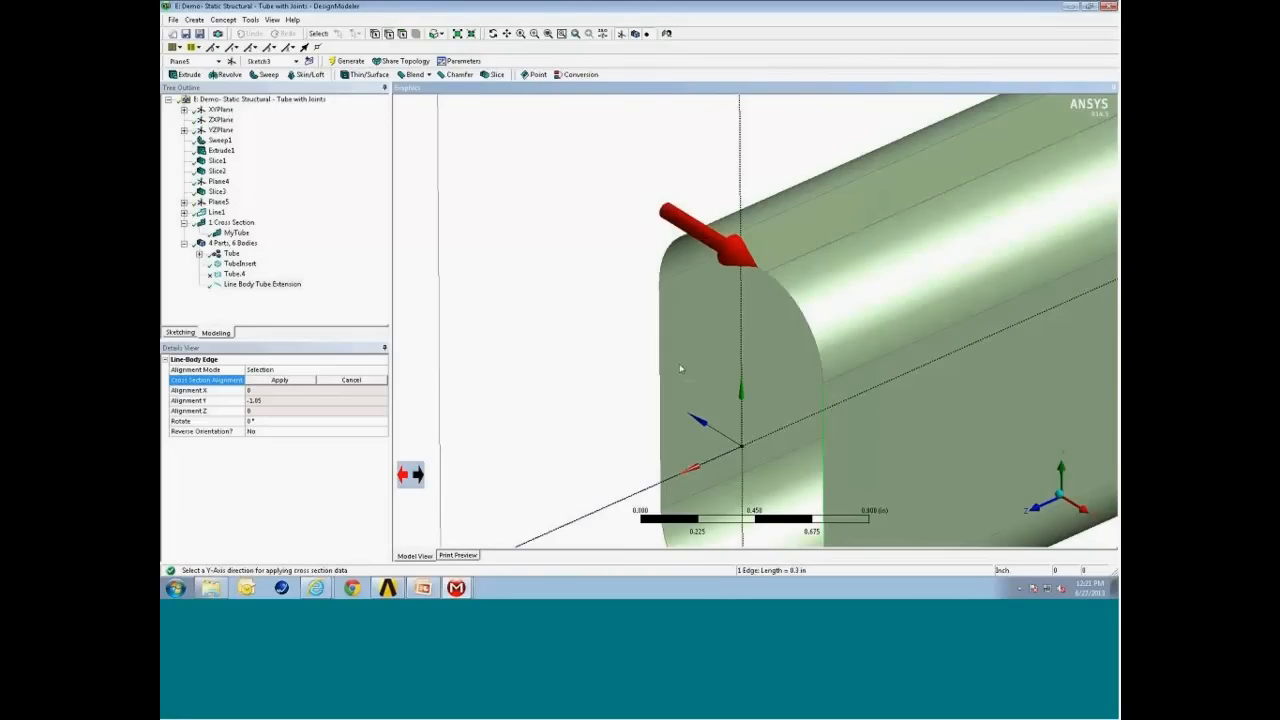
click(420, 479)
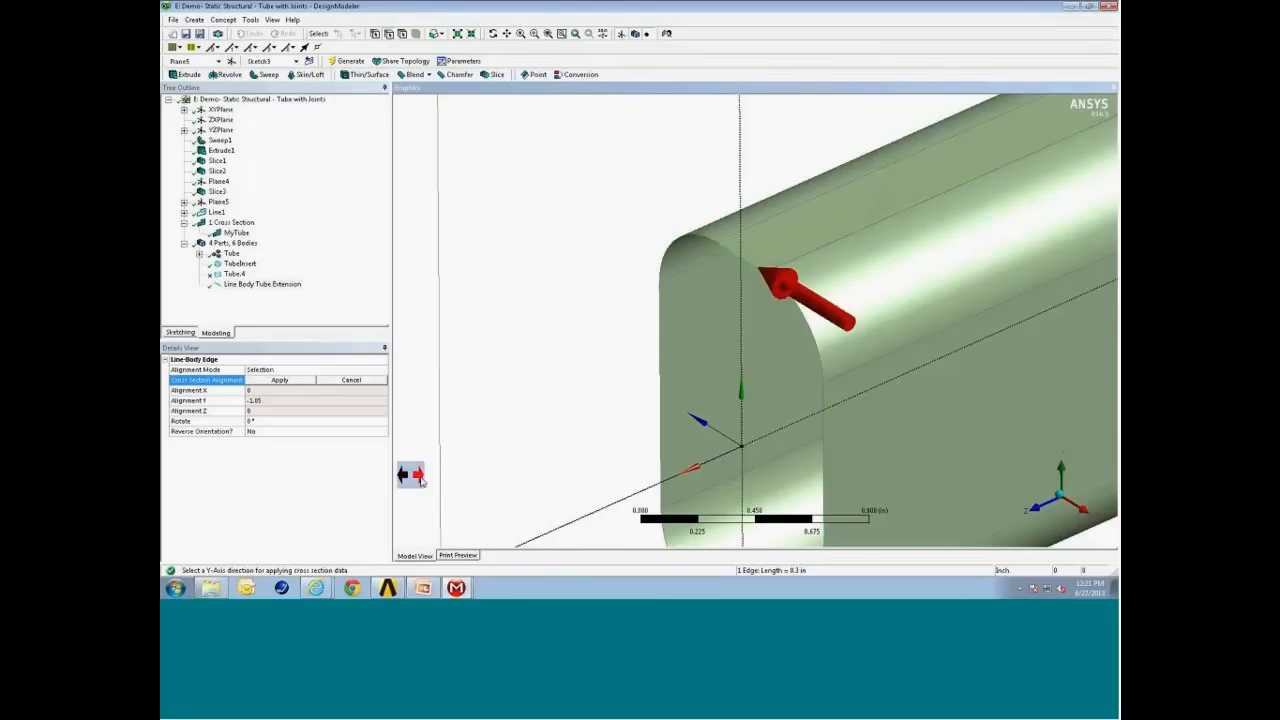
click(310, 381)
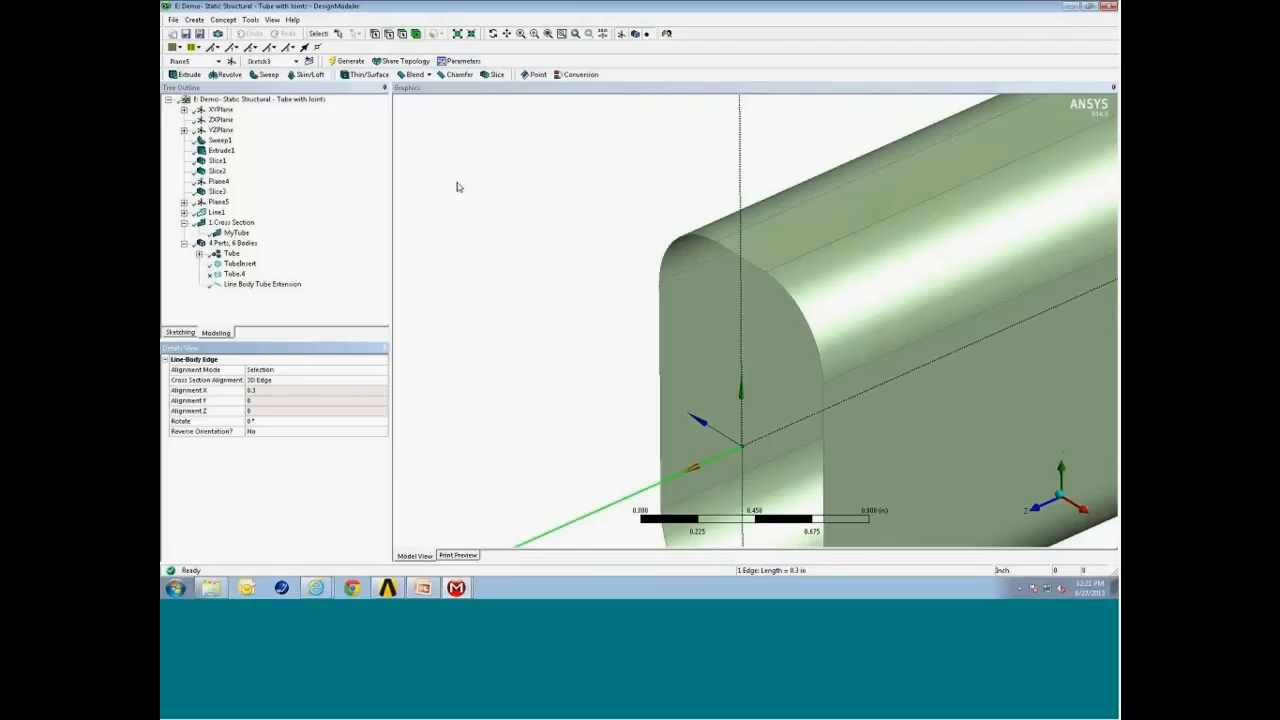
Turn on Cross Section Solids and fit the whole model in view to examine how the tube extension is oriented
click(272, 19)
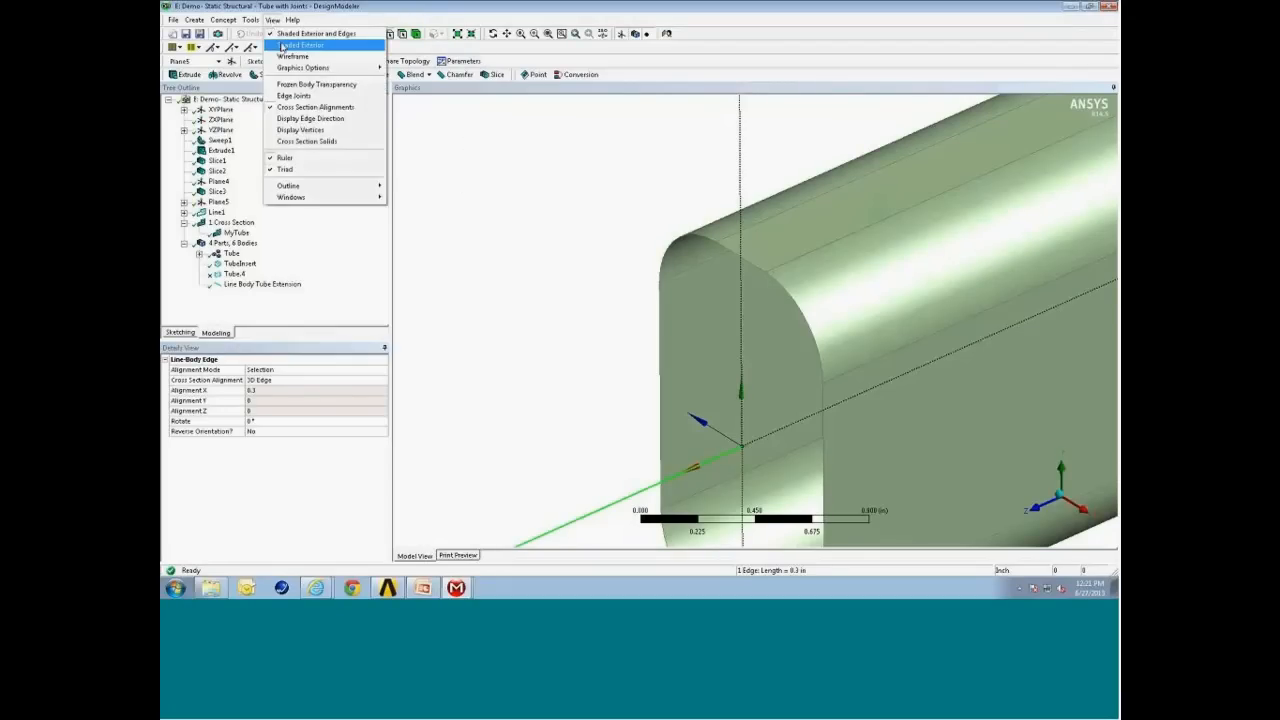
click(313, 130)
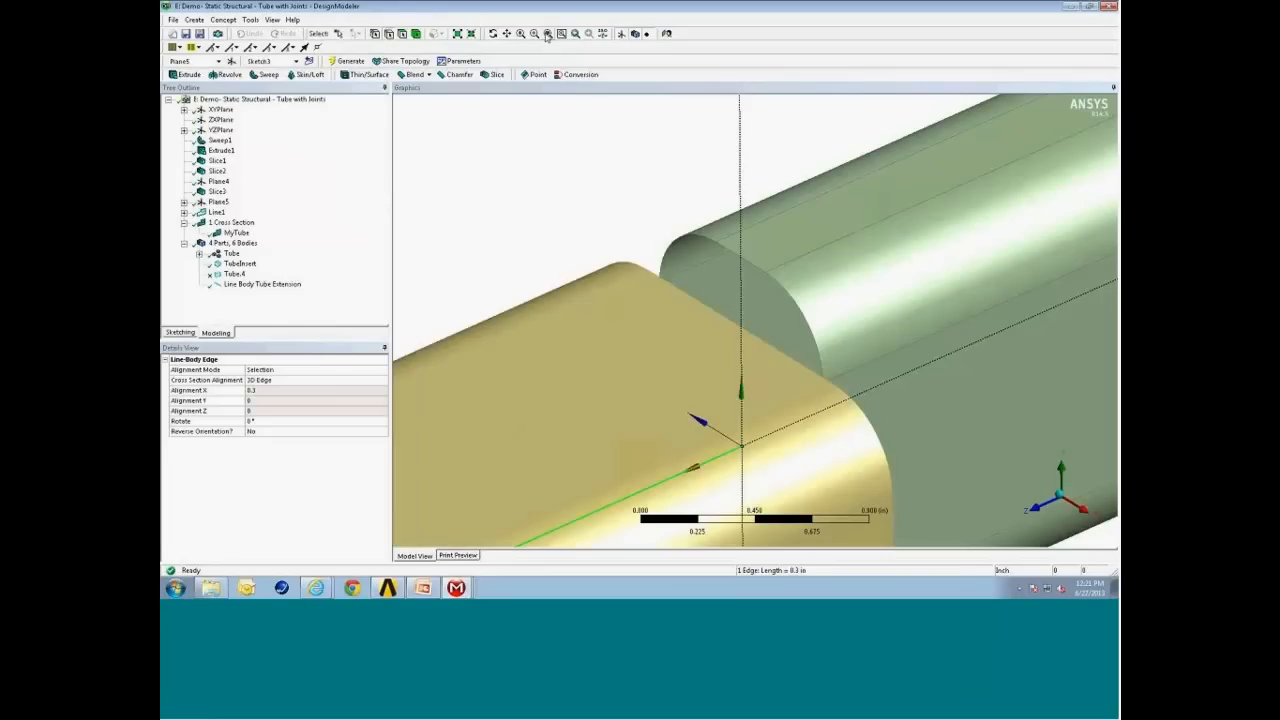
click(548, 34)
middle_drag(700, 371, 724, 333)
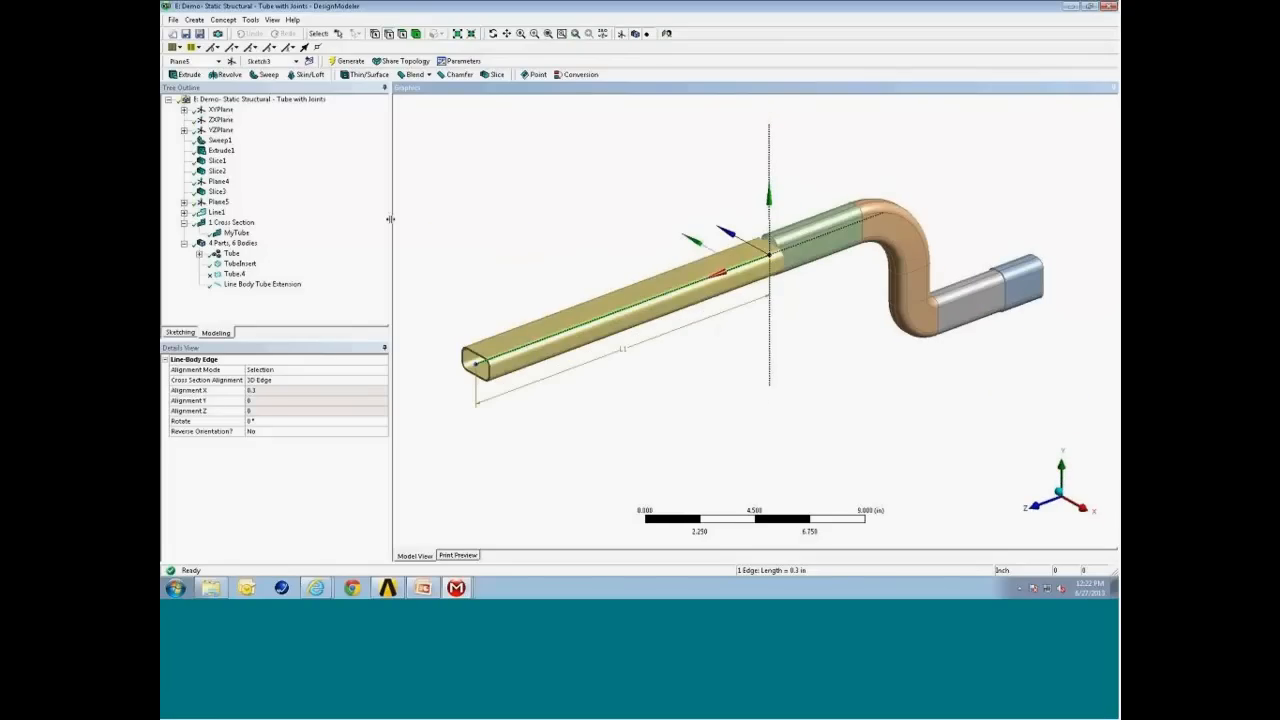
Hide the cross-section solids and realign the line body's cross section to the vertical edge of the tube's open end, direction pointing up
click(568, 330)
click(268, 381)
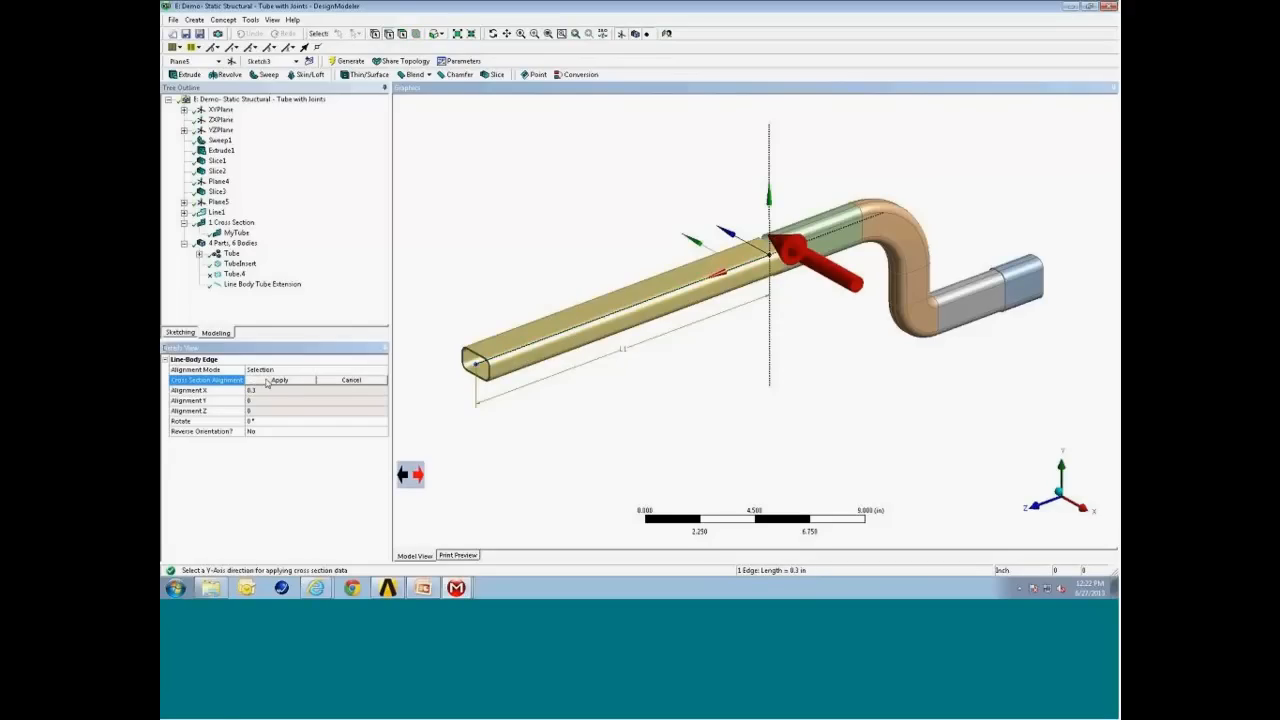
scroll(801, 330, up, 5)
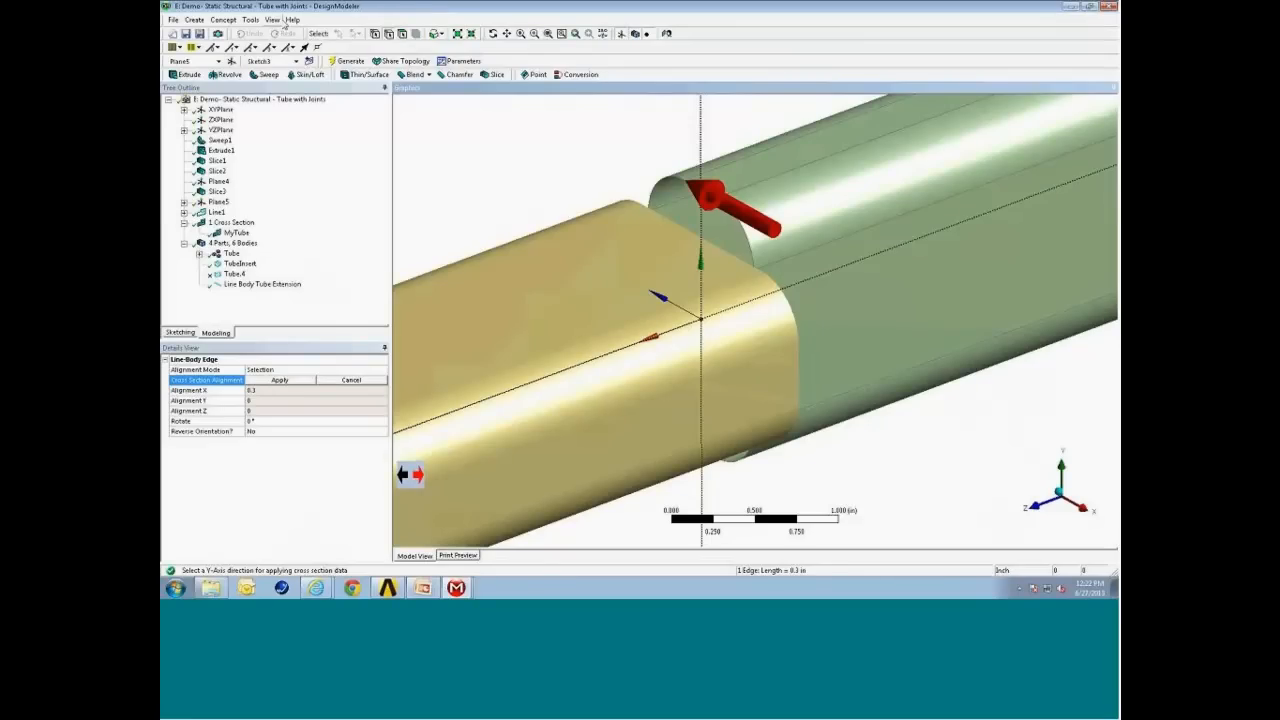
click(272, 19)
click(325, 141)
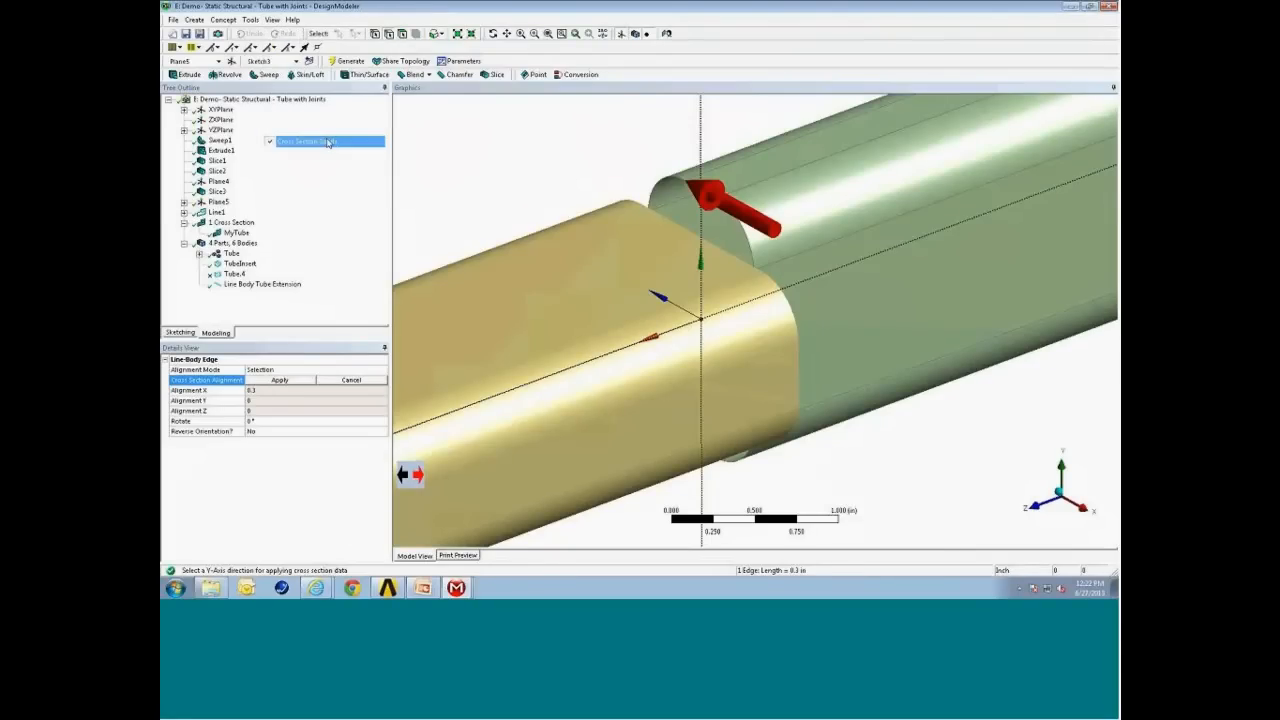
click(757, 379)
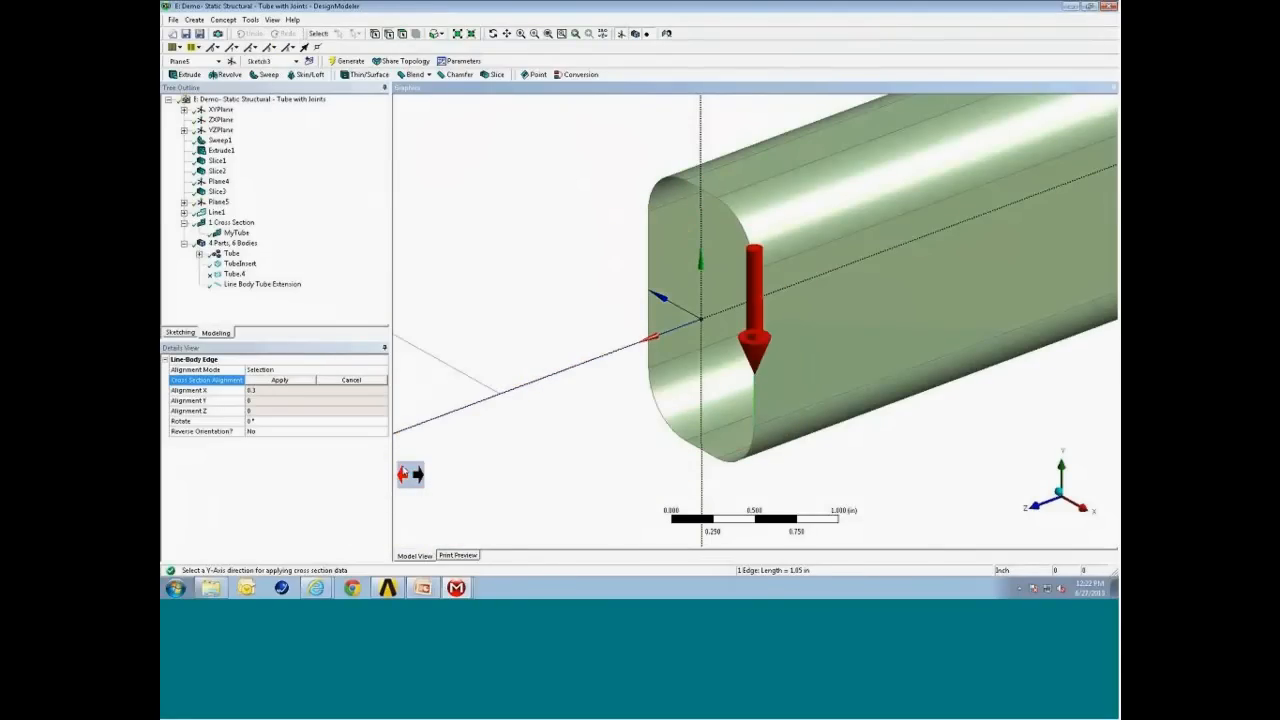
click(416, 475)
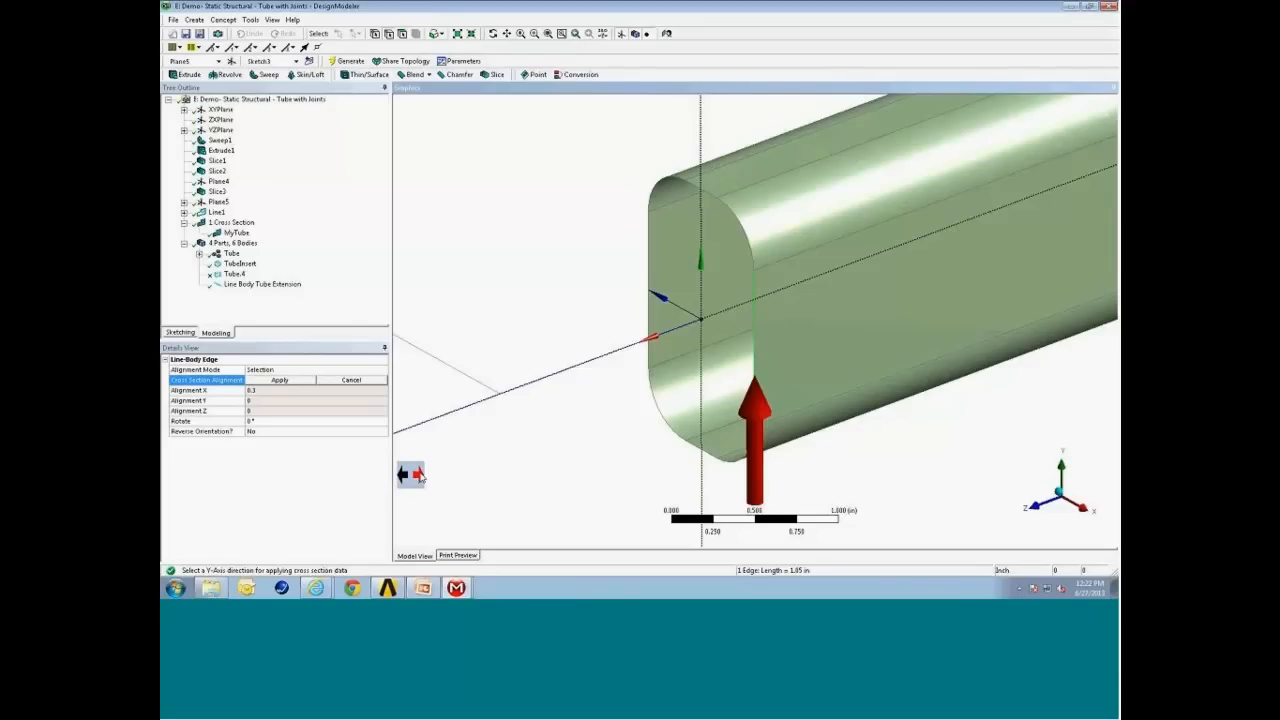
click(293, 384)
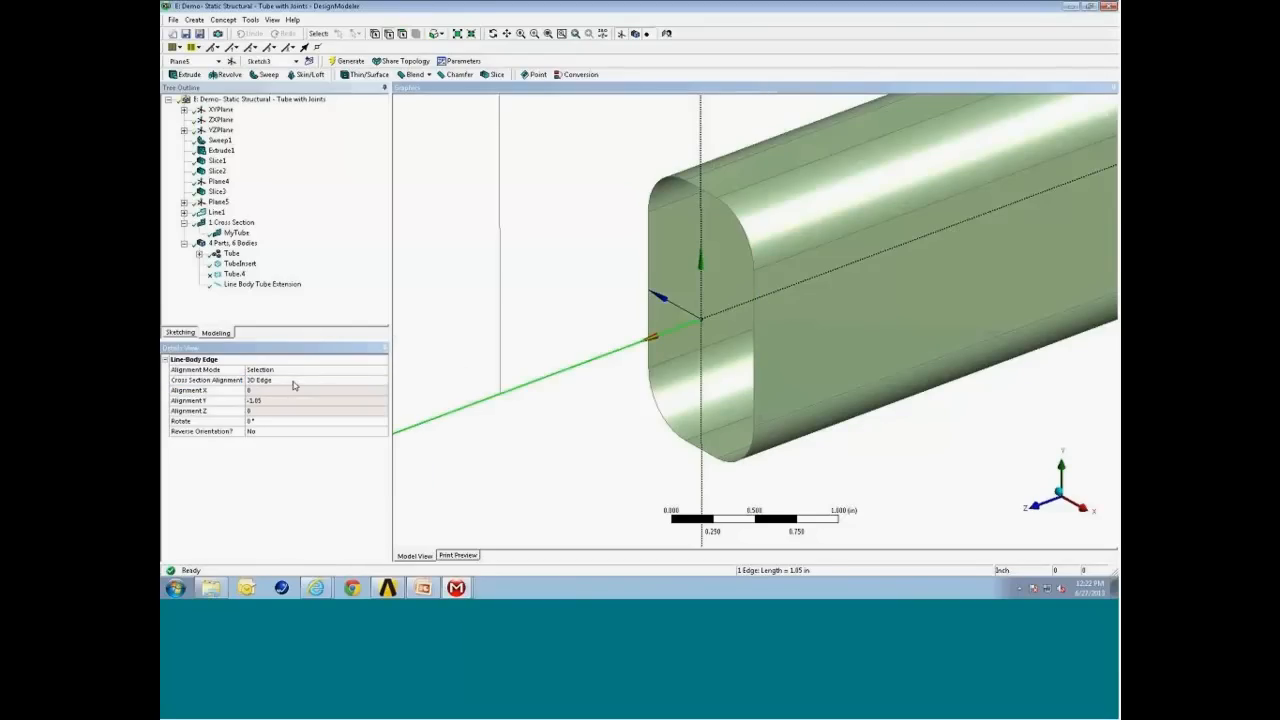
Turn Cross Section Solids back on and check the tube extension's alignment with the tube in the full model
click(272, 19)
click(306, 141)
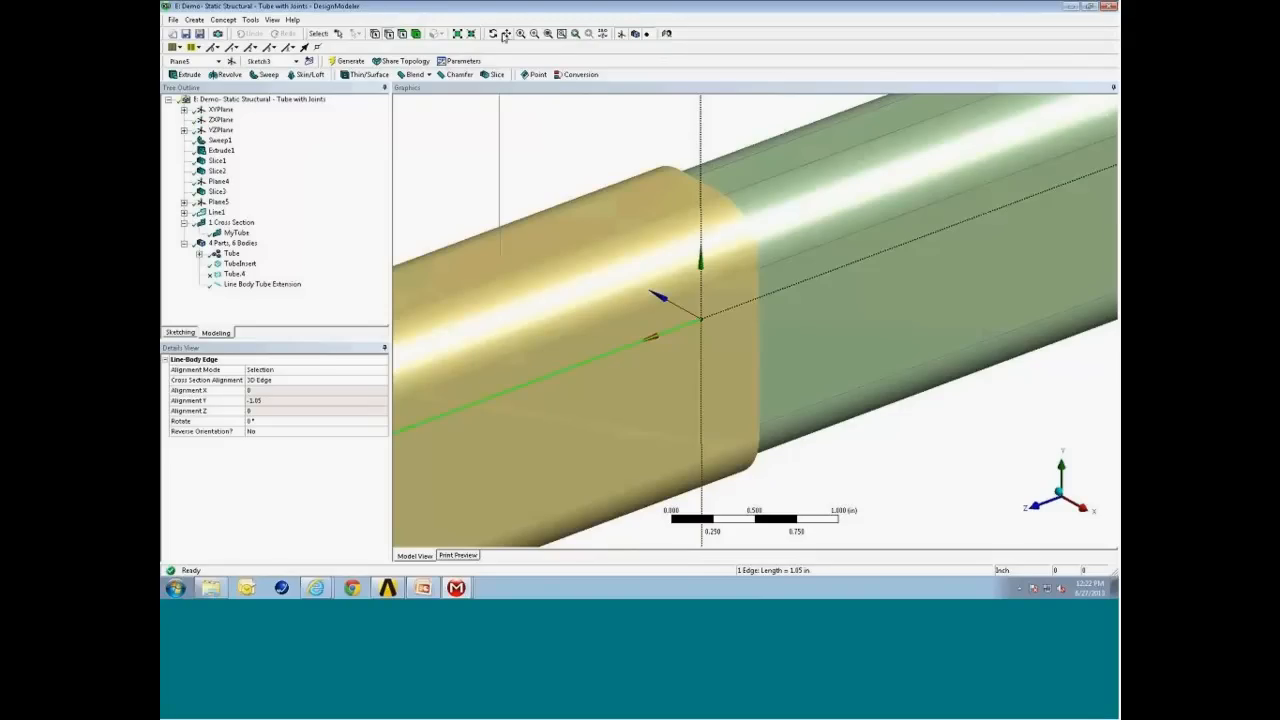
click(548, 34)
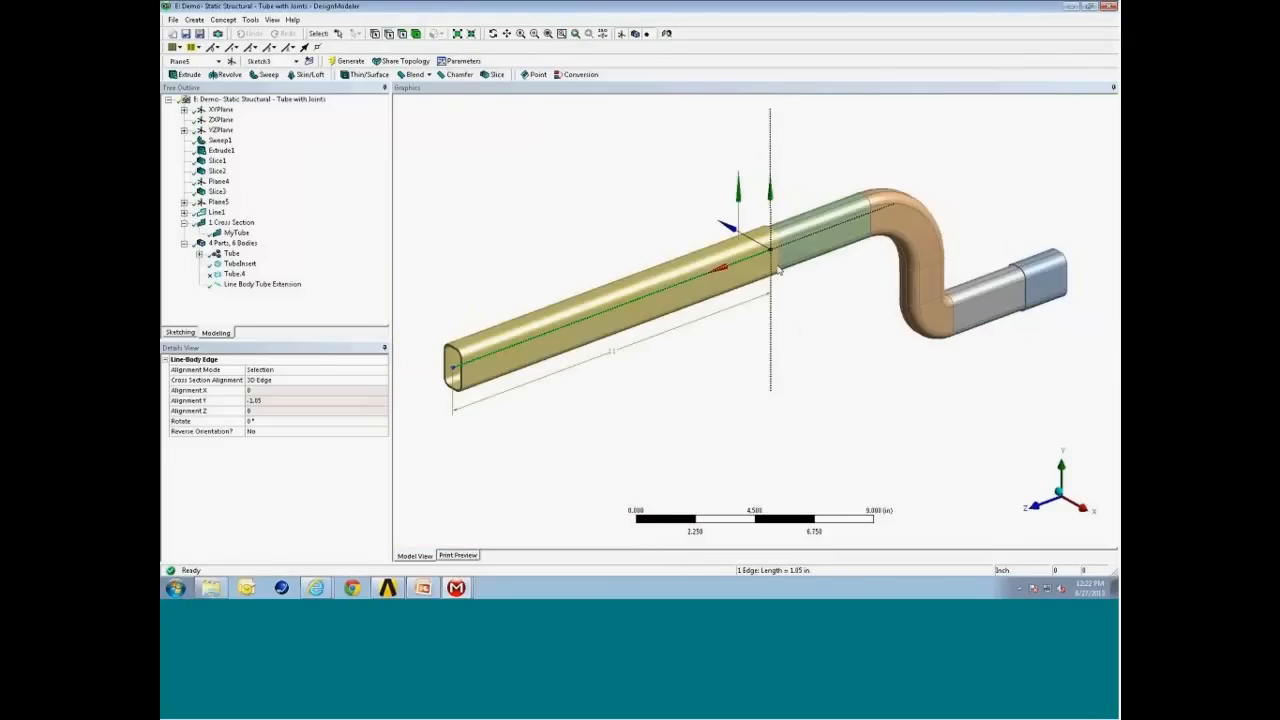
middle_drag(797, 330, 830, 250)
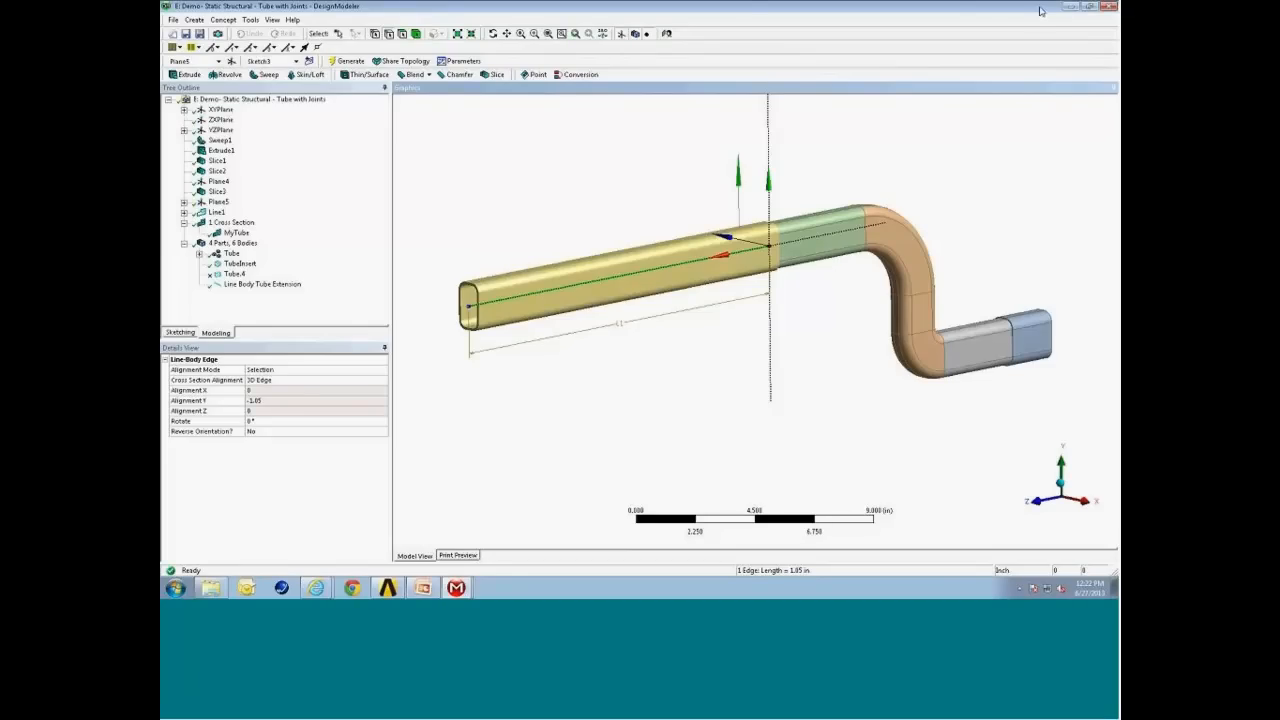
Minimize DesignModeler and switch to the Mechanical session of system E, Demo- Static Structural - Tube with Joints
click(1069, 6)
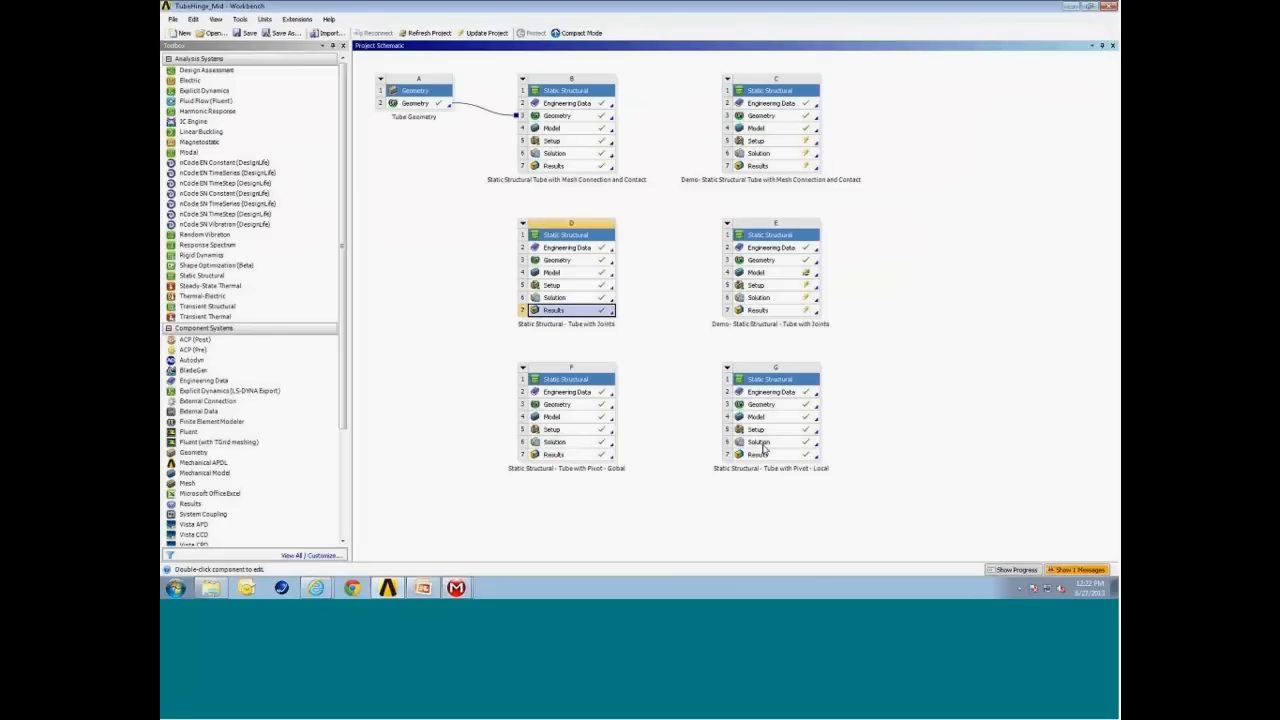
click(469, 591)
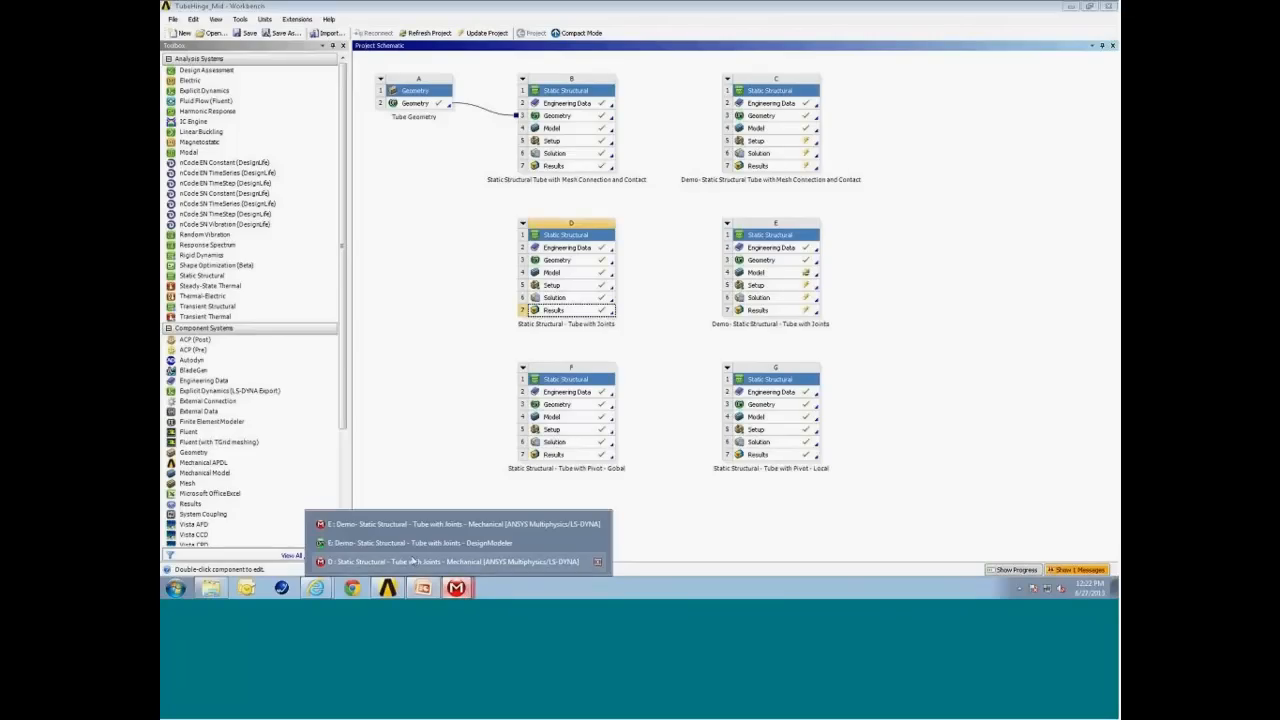
click(418, 524)
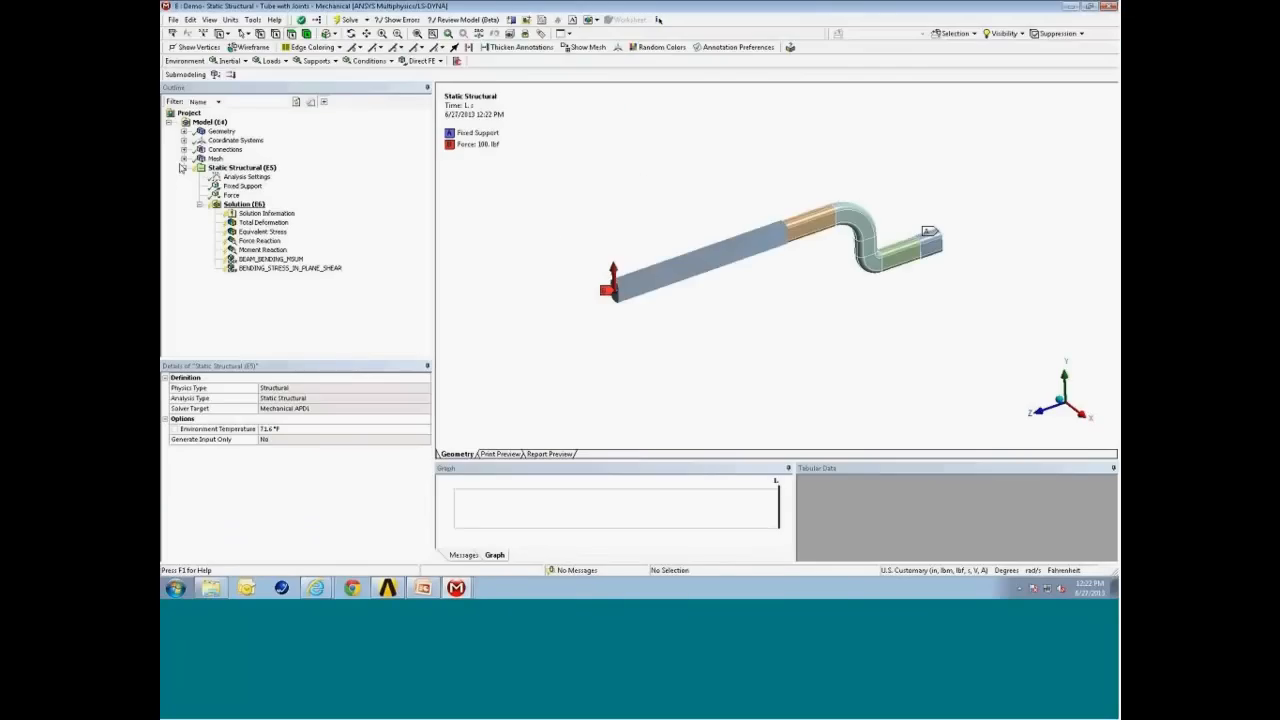
List the mesh controls and display a closer view of the mesh on the tube and line body
click(184, 158)
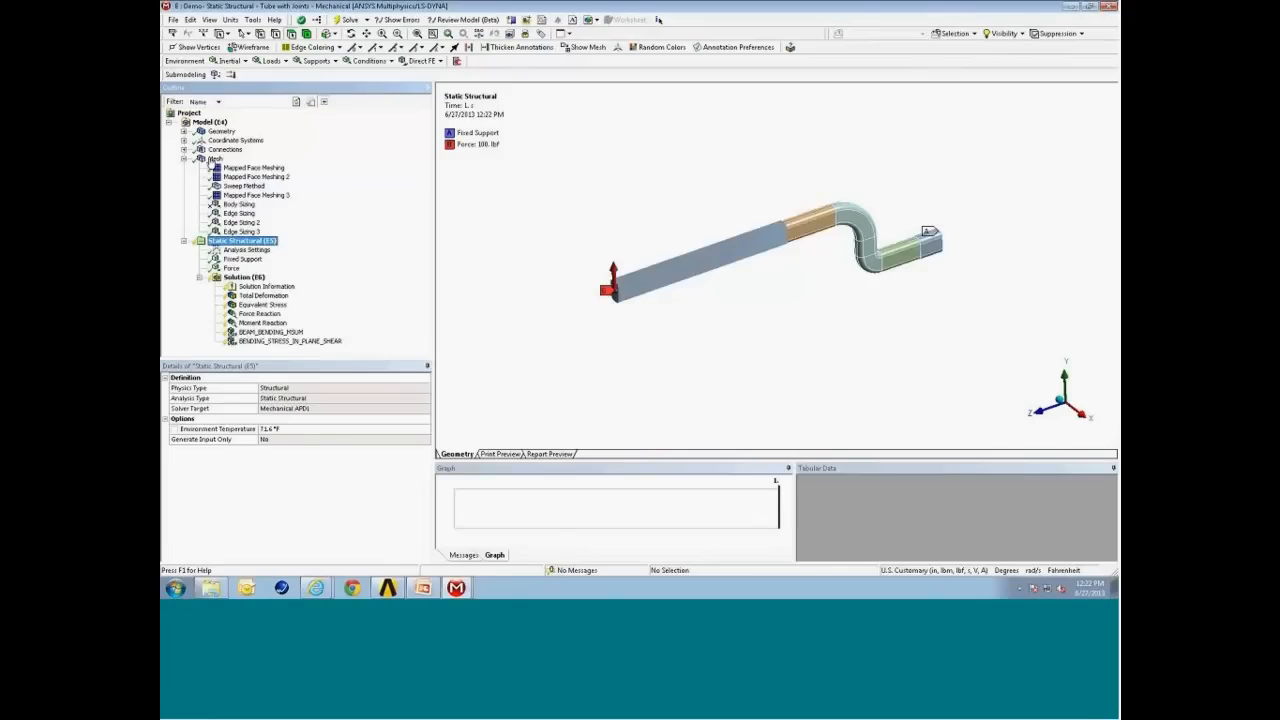
click(213, 159)
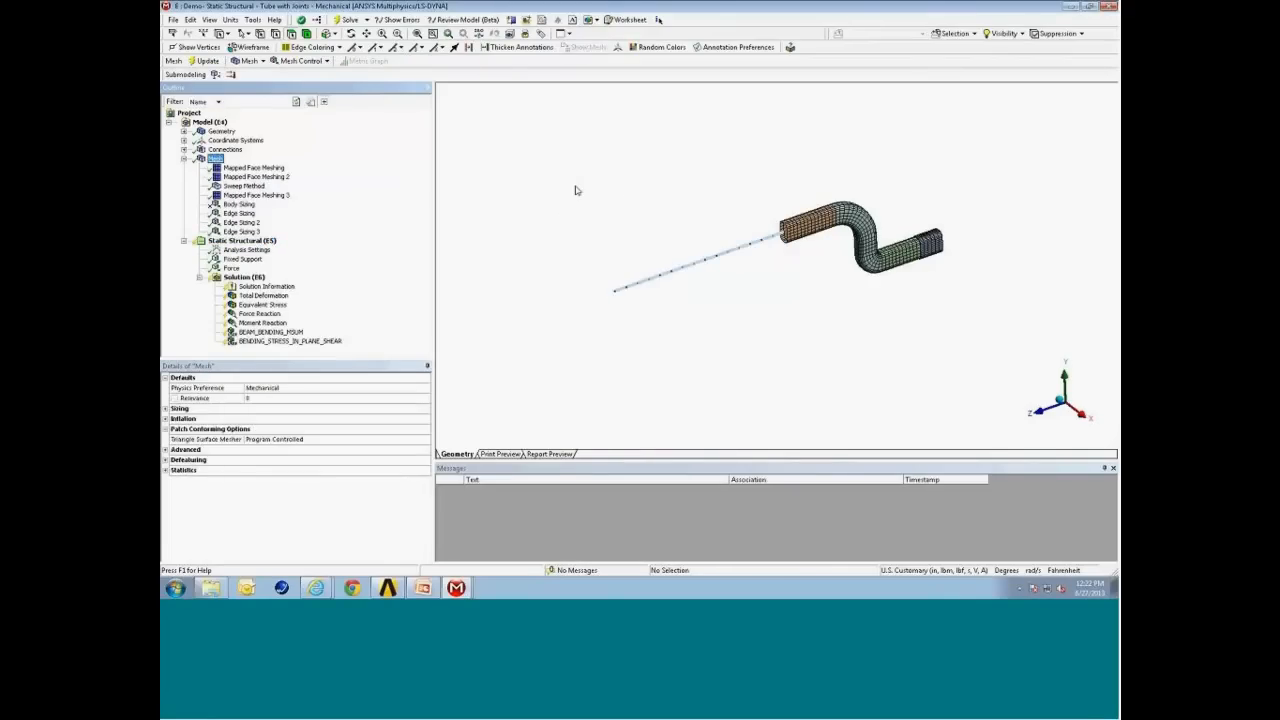
right_drag(563, 183, 974, 324)
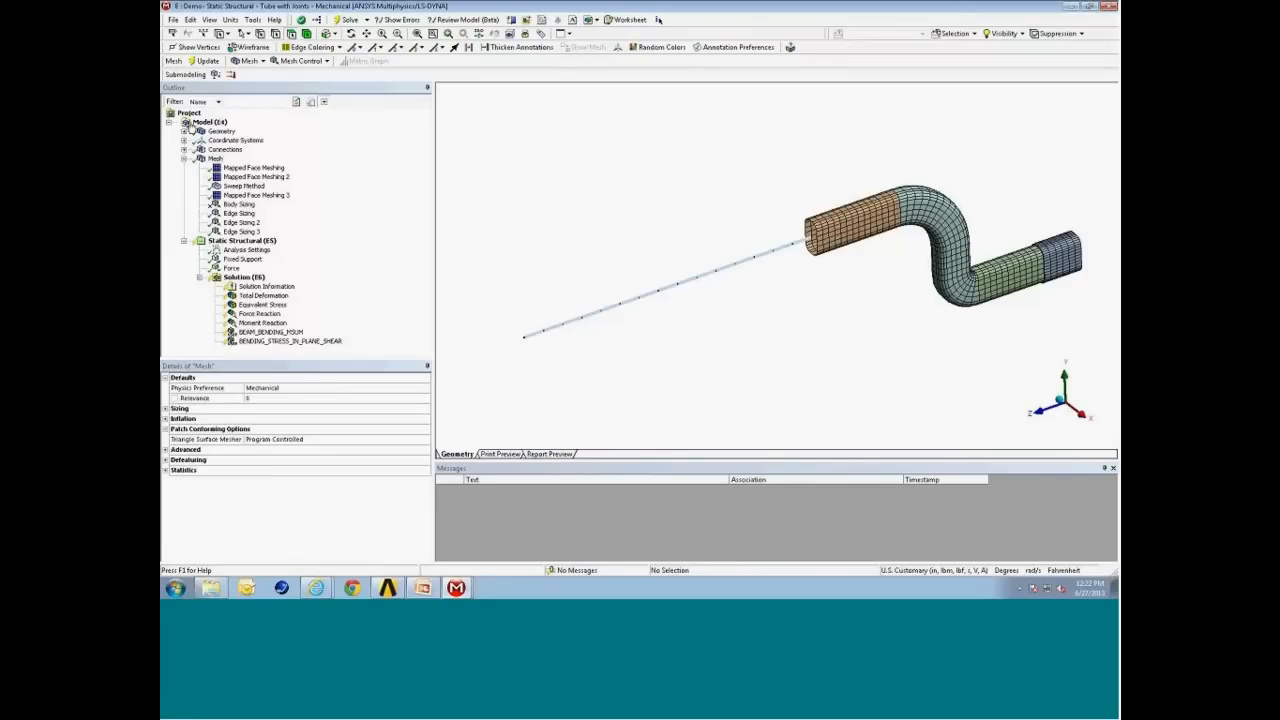
List the geometry bodies and show the details of Line Body Tube Extension
click(184, 131)
click(236, 158)
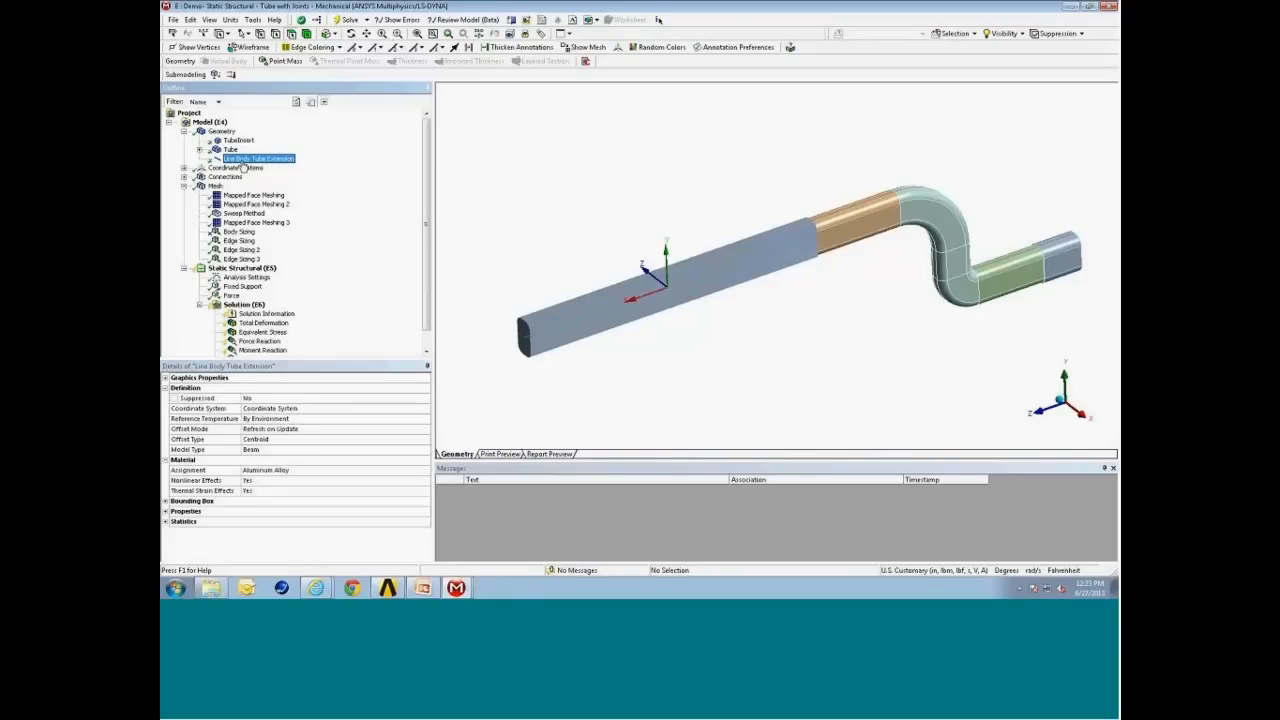
Check the Cross Section Solids display option used to show the line body as a solid
click(211, 20)
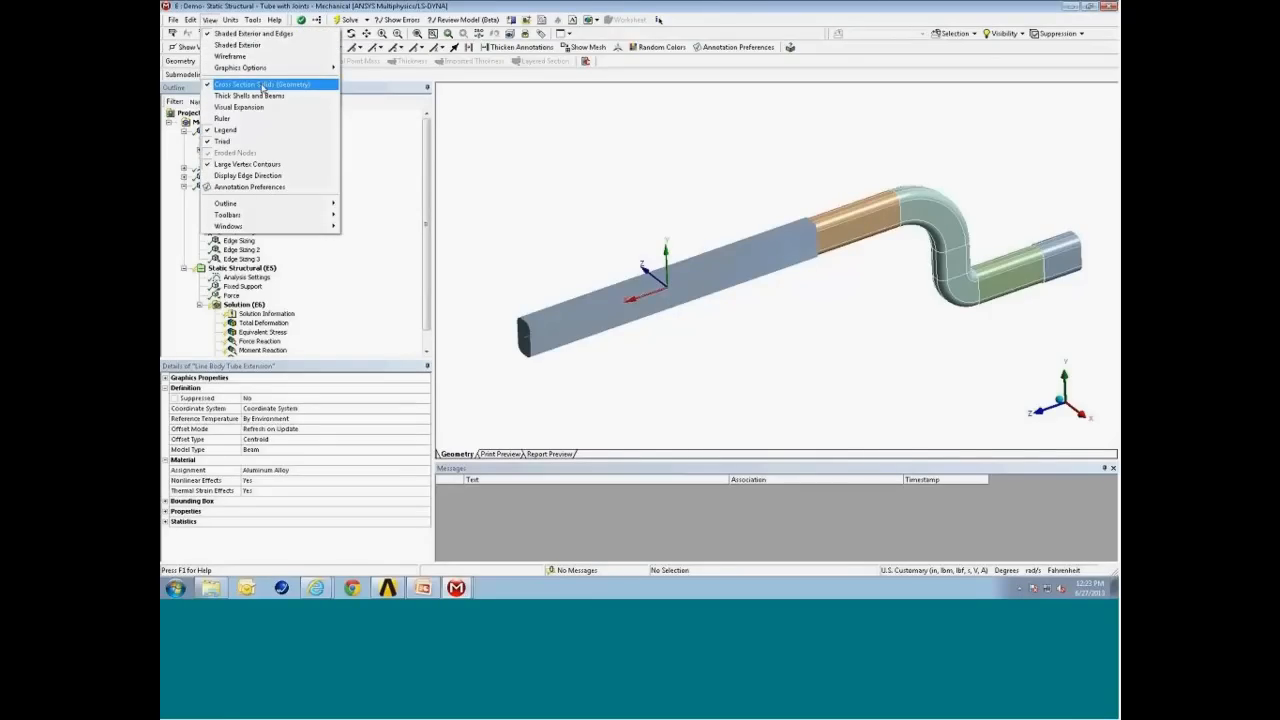
click(566, 198)
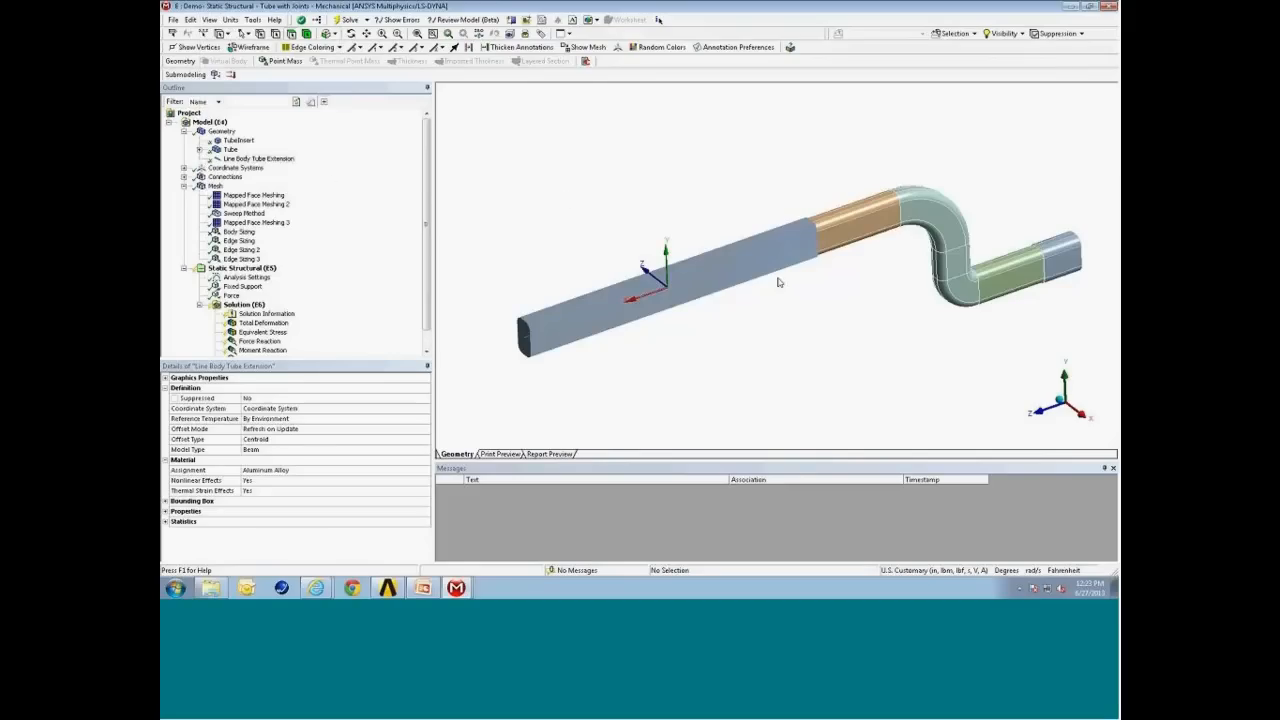
mouse_move(780, 283)
middle_down()
mouse_move(845, 262)
mouse_move(783, 277)
middle_up()
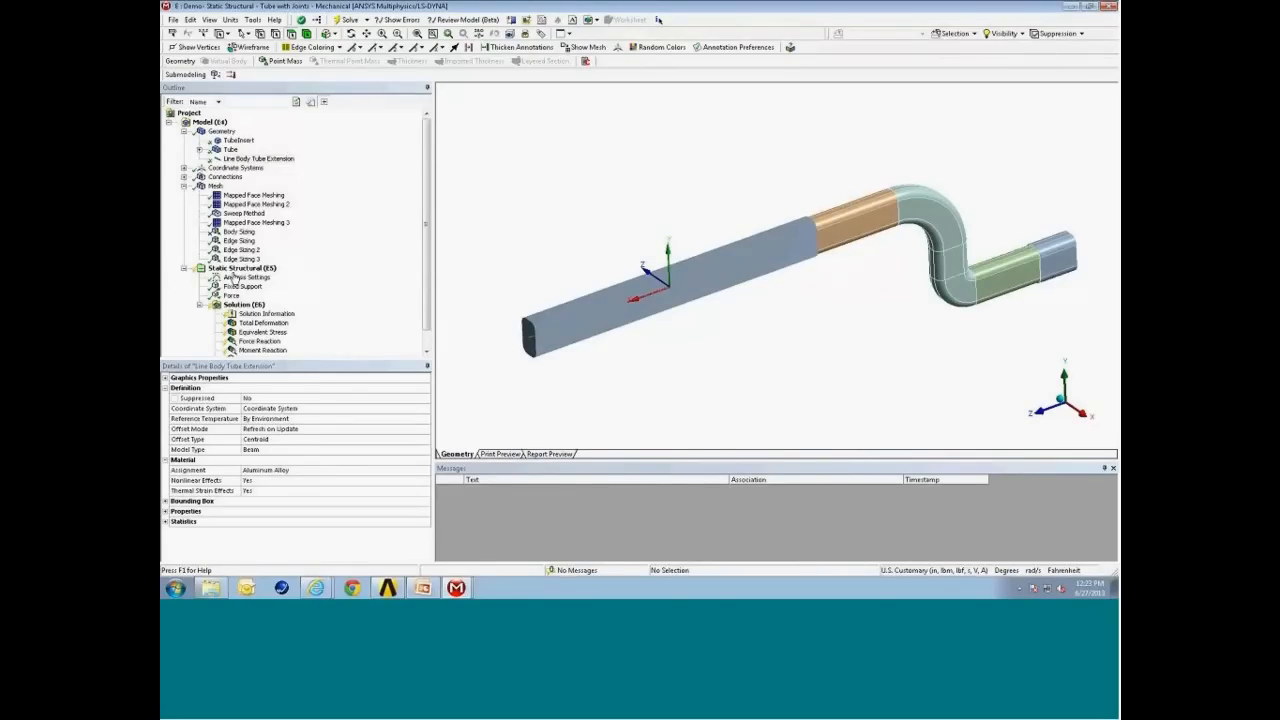
List the model's contacts, show the bonded contact Tube.1 To TubeInsert, and show the details of the Joints group
click(186, 178)
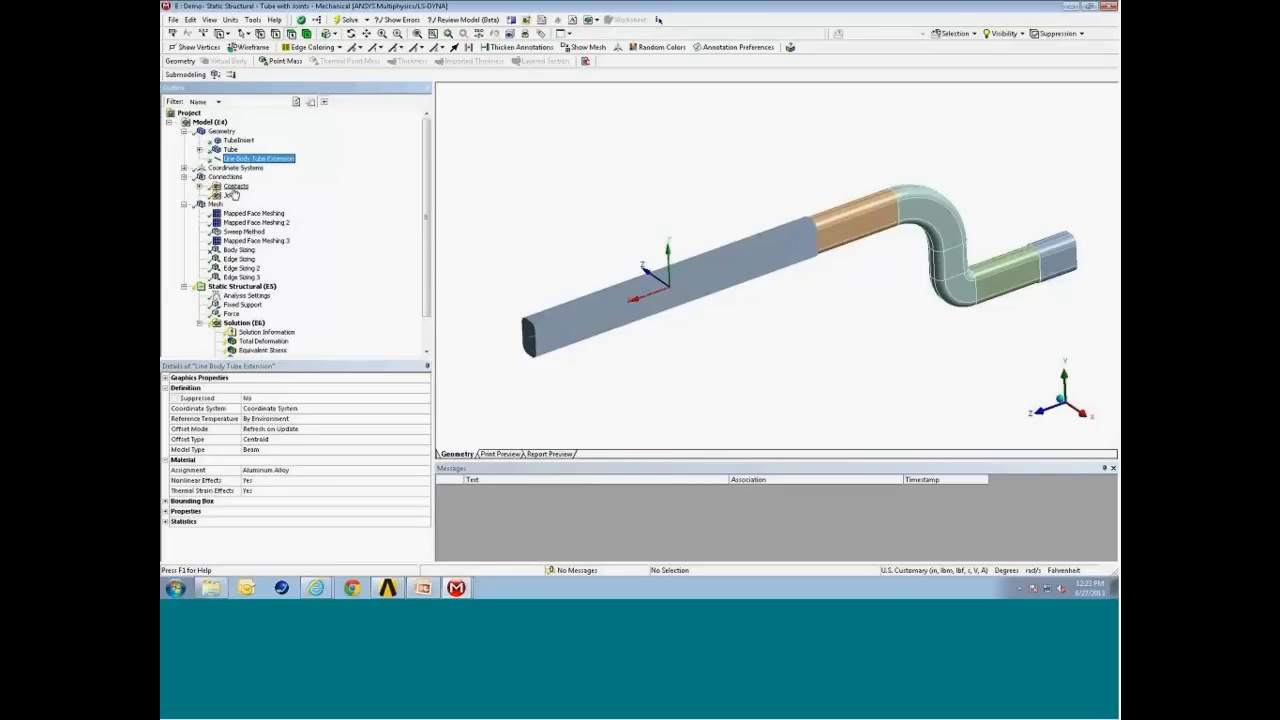
click(201, 186)
click(265, 196)
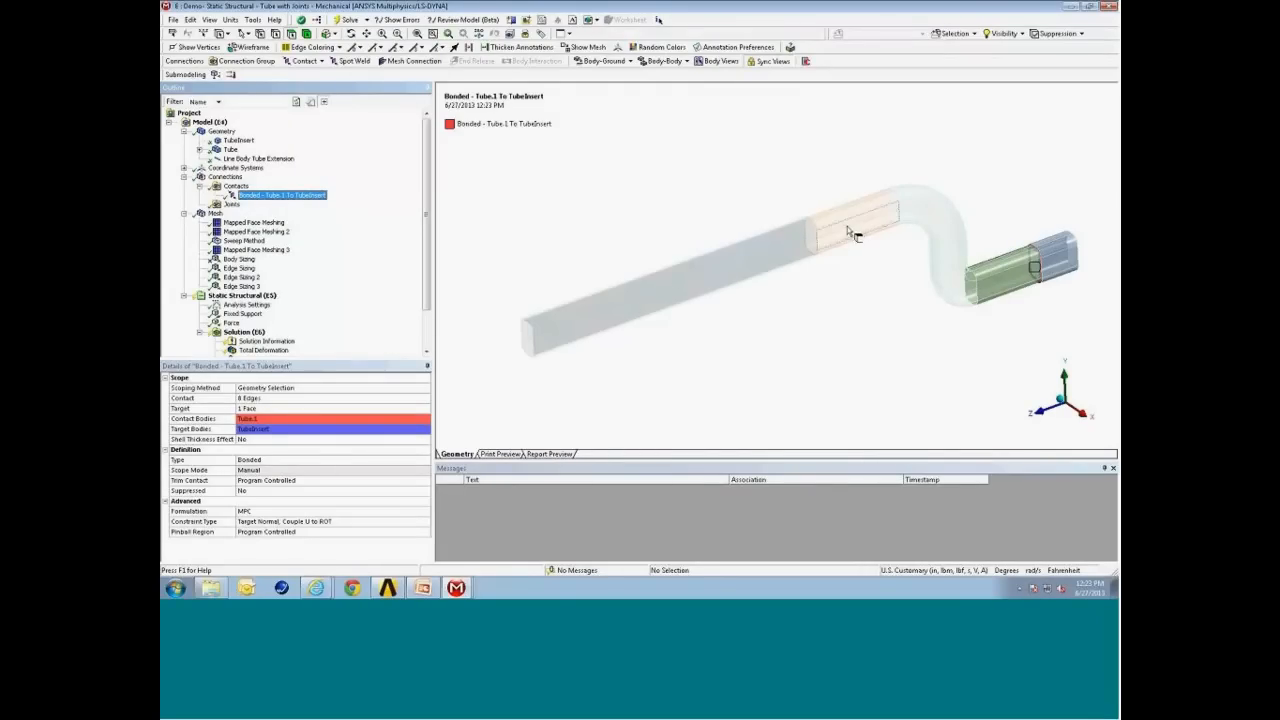
click(232, 205)
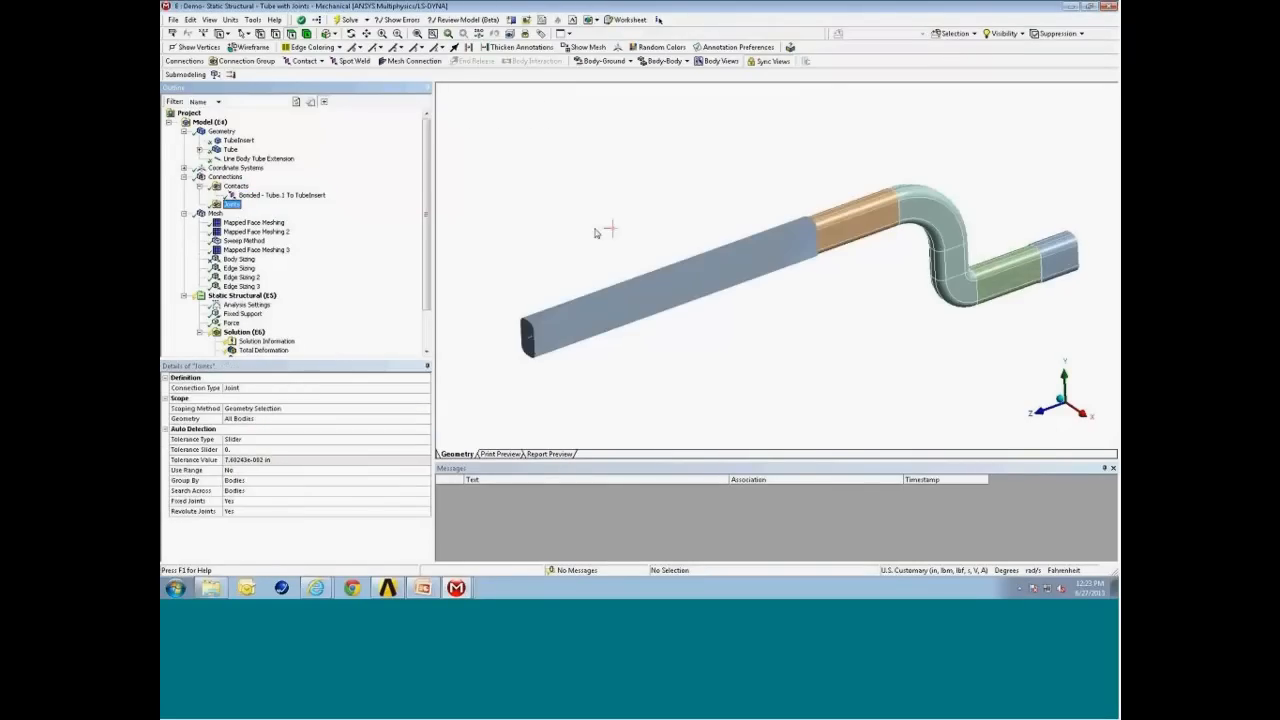
Turn off Cross Section Solids and display a close view of the tube's open end with the line body
click(209, 20)
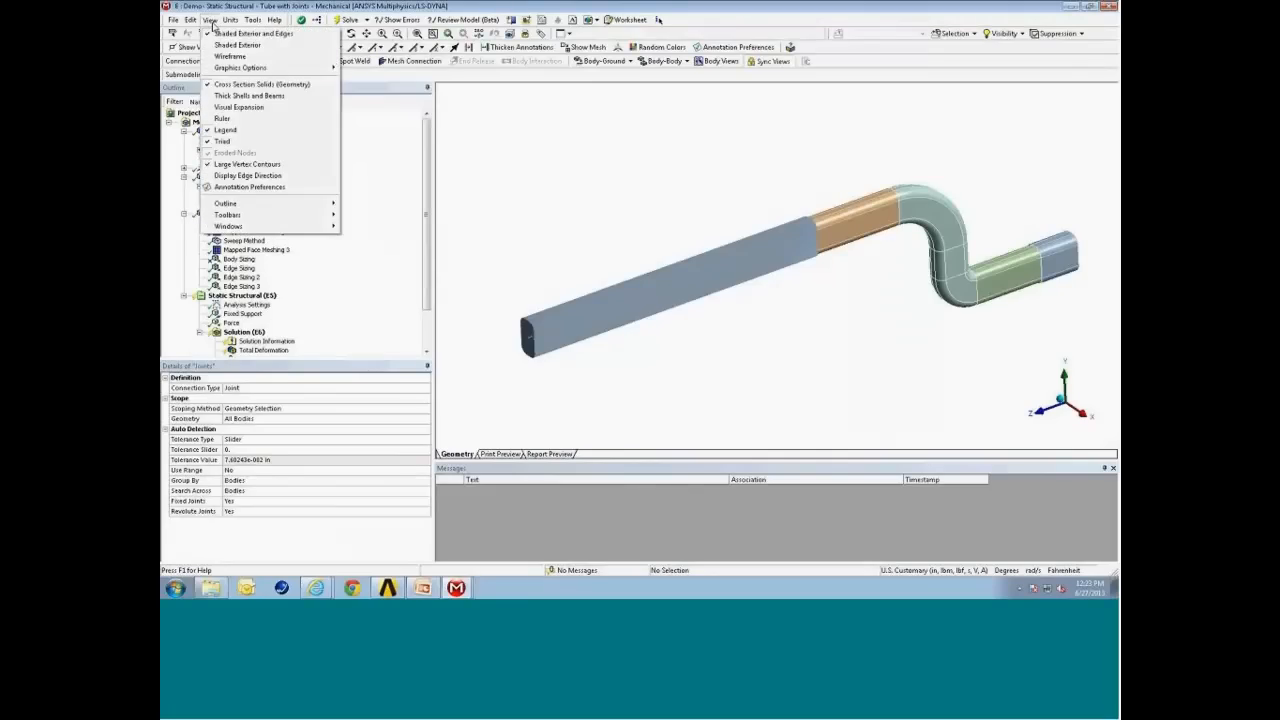
click(258, 84)
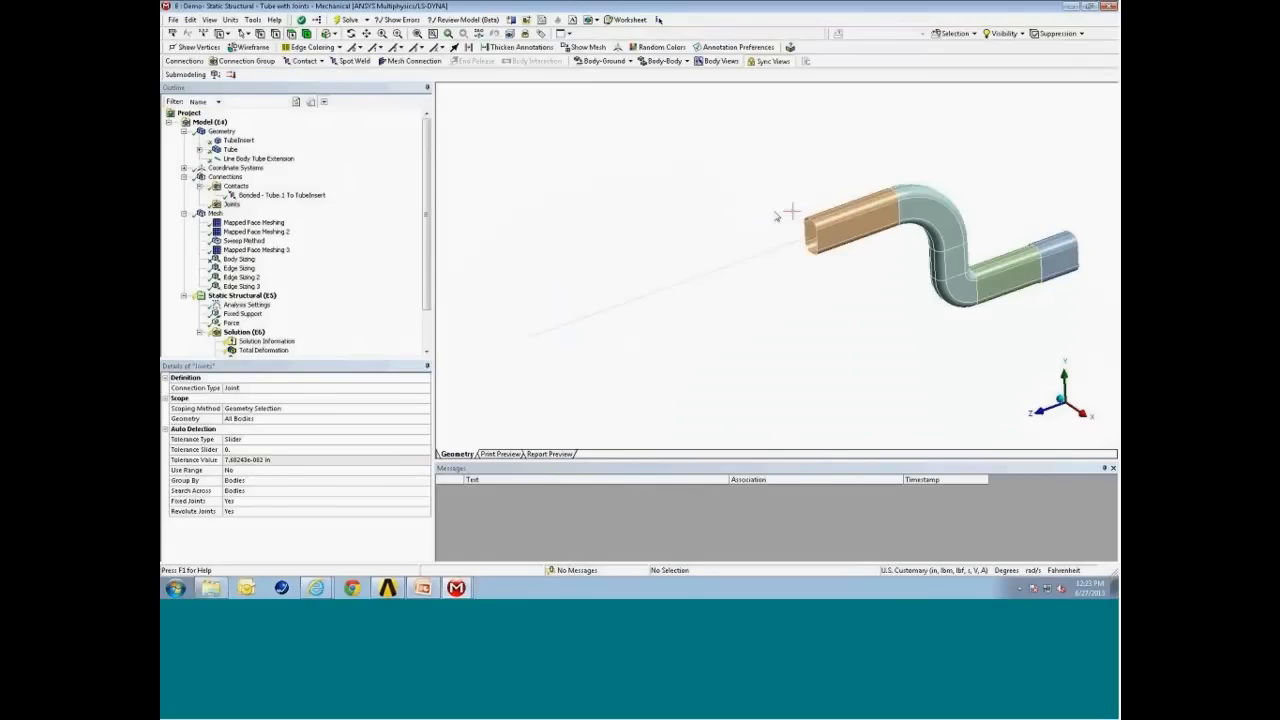
drag(776, 216, 852, 276)
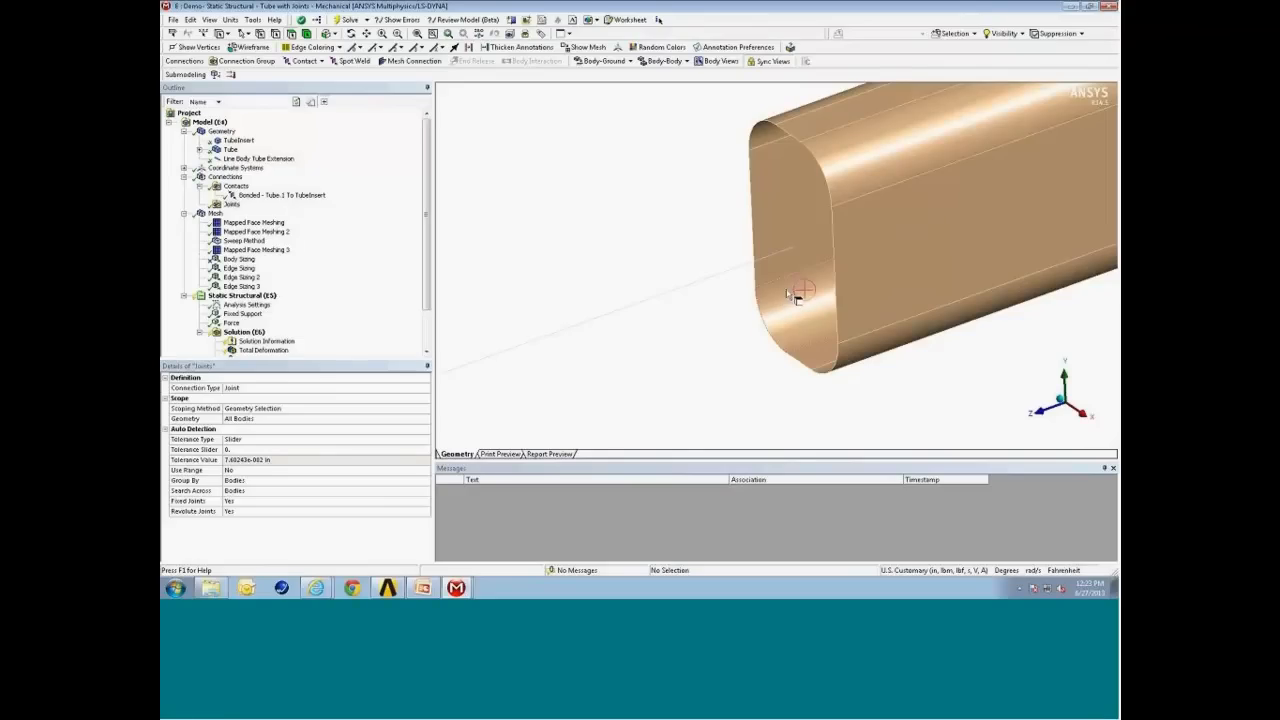
ctrl+middle_drag(806, 287, 775, 316)
scroll(788, 322, down, 2)
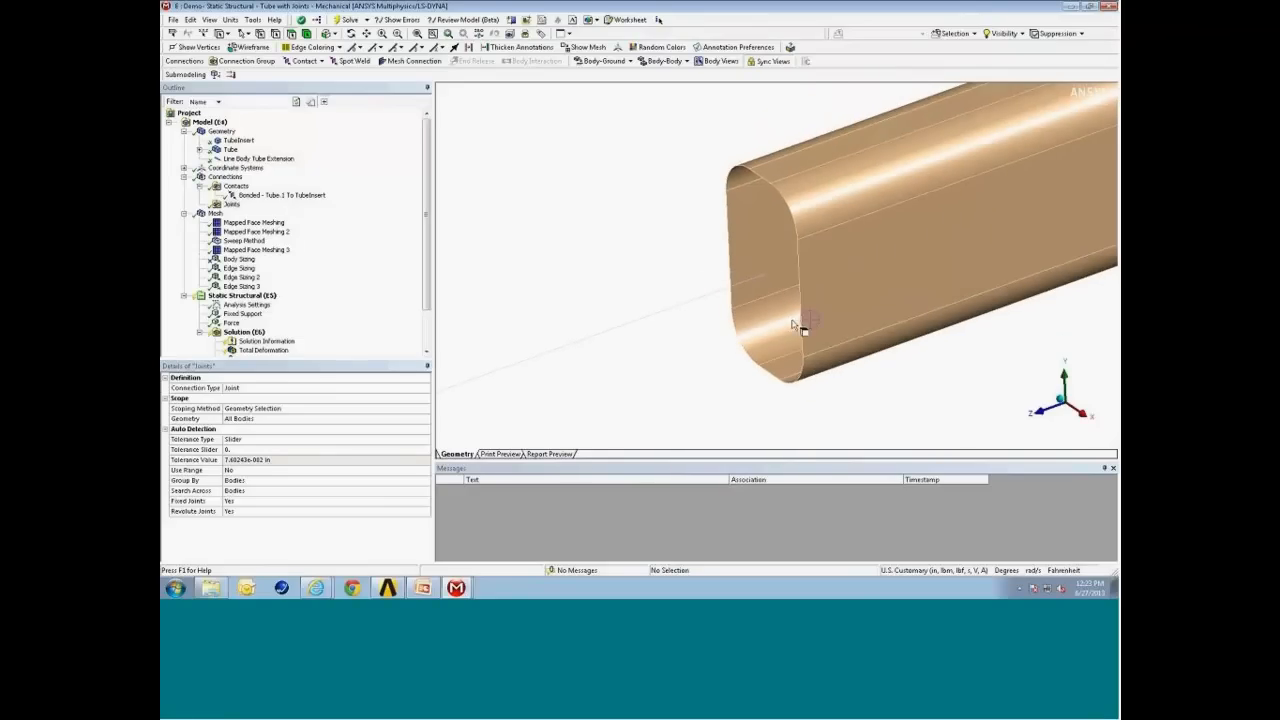
middle_drag(800, 265, 808, 257)
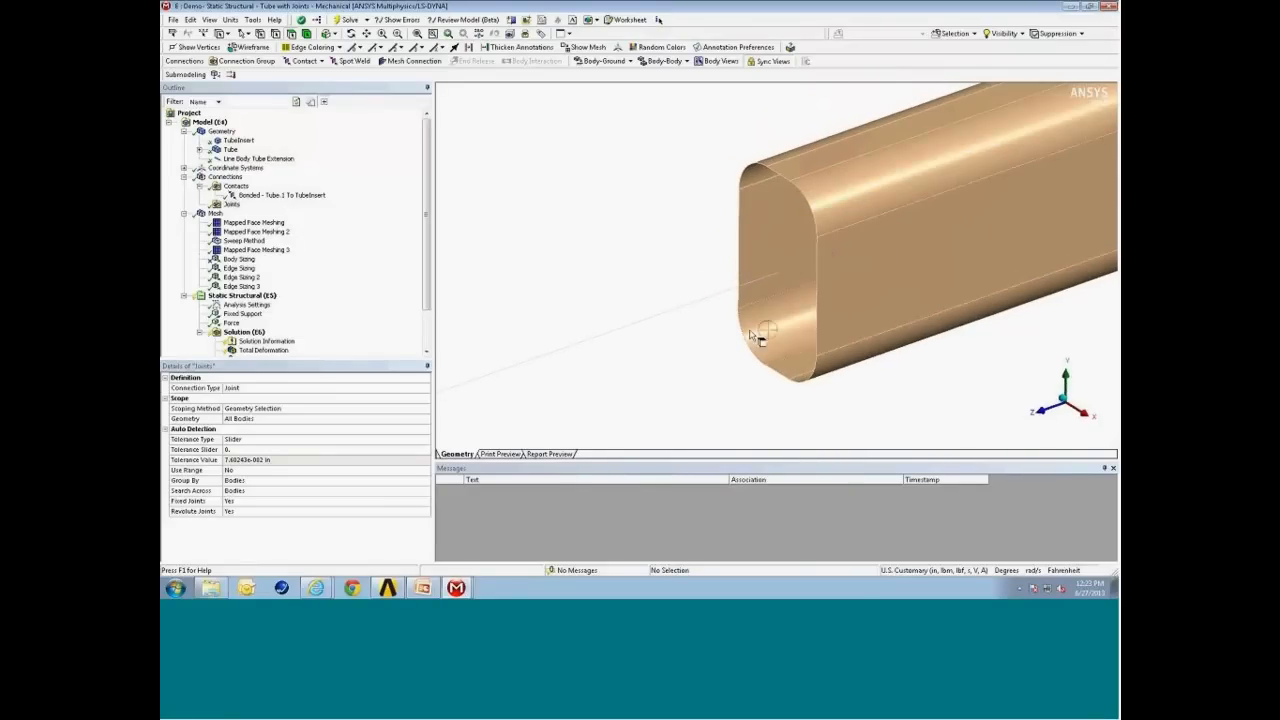
Insert a Fixed body-to-body joint in the Joints group and enlarge its details area
click(231, 204)
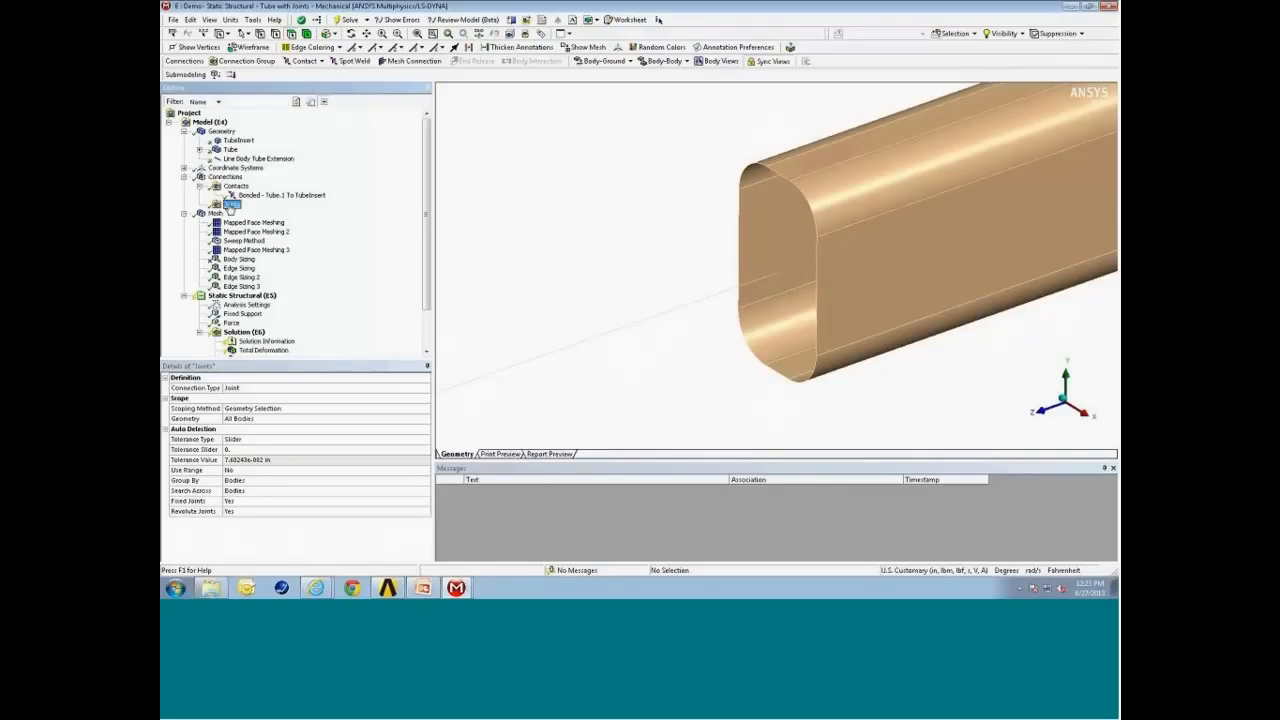
click(688, 63)
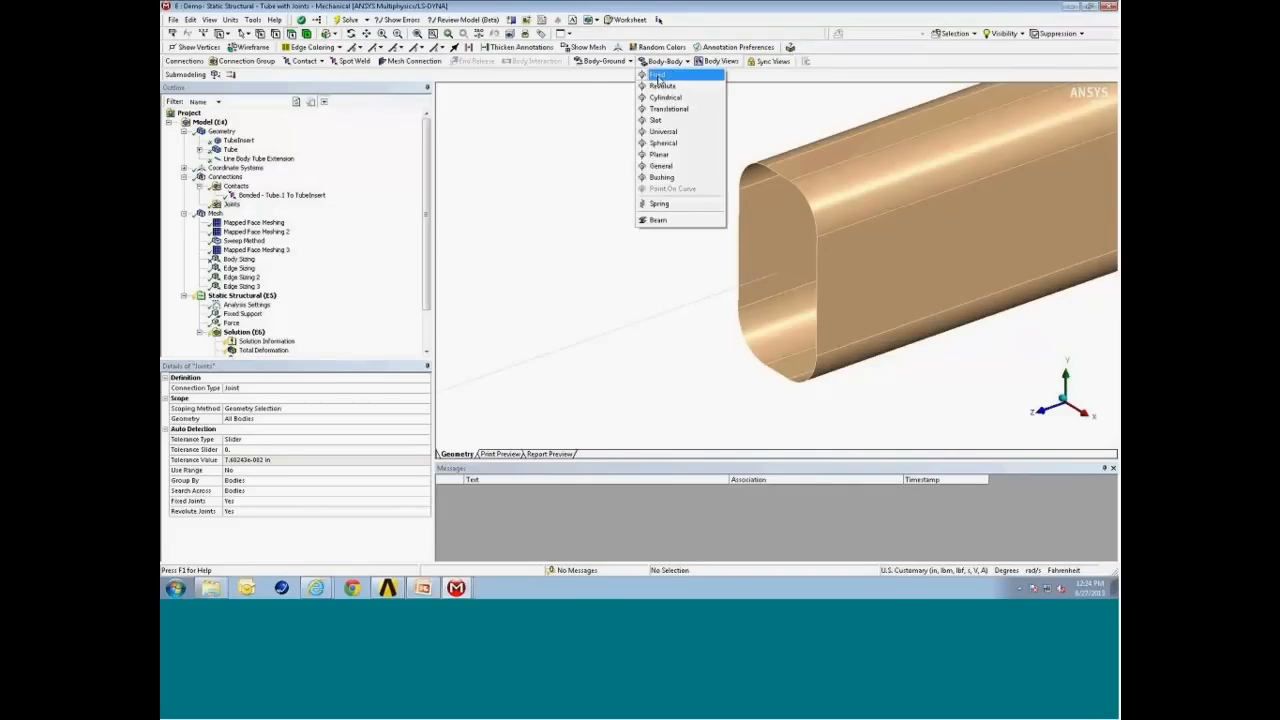
click(658, 77)
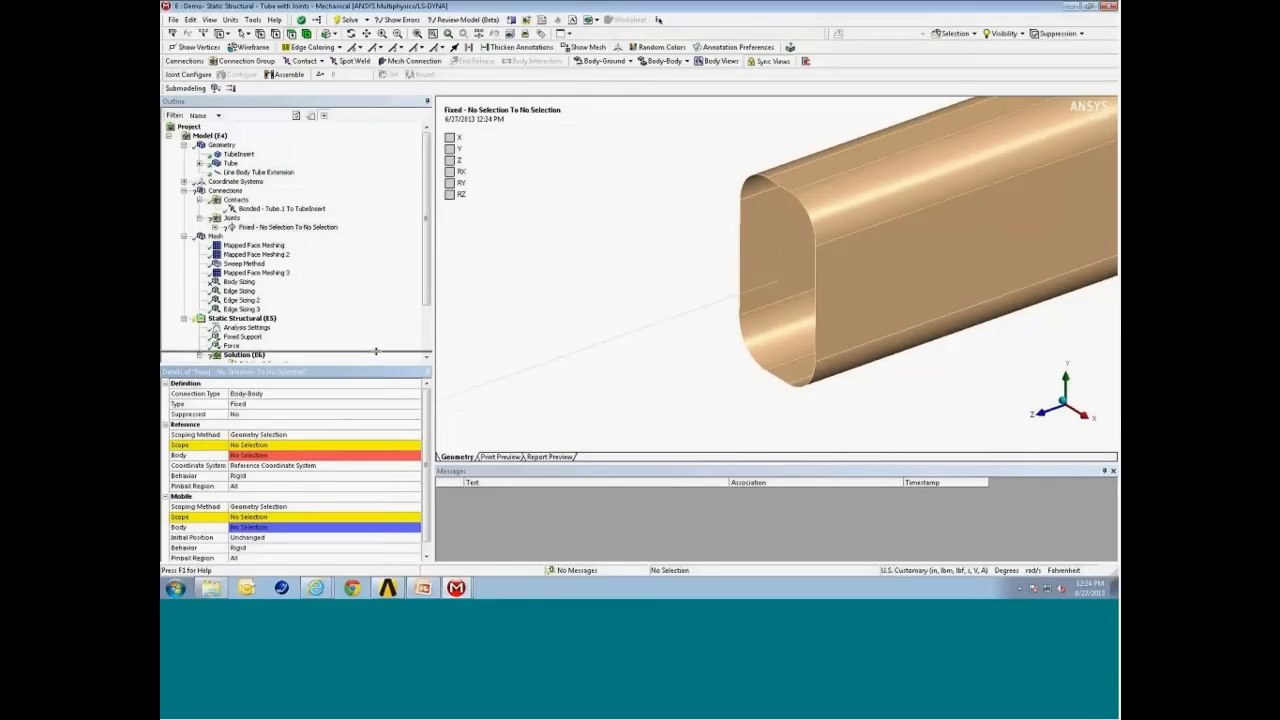
drag(376, 351, 376, 337)
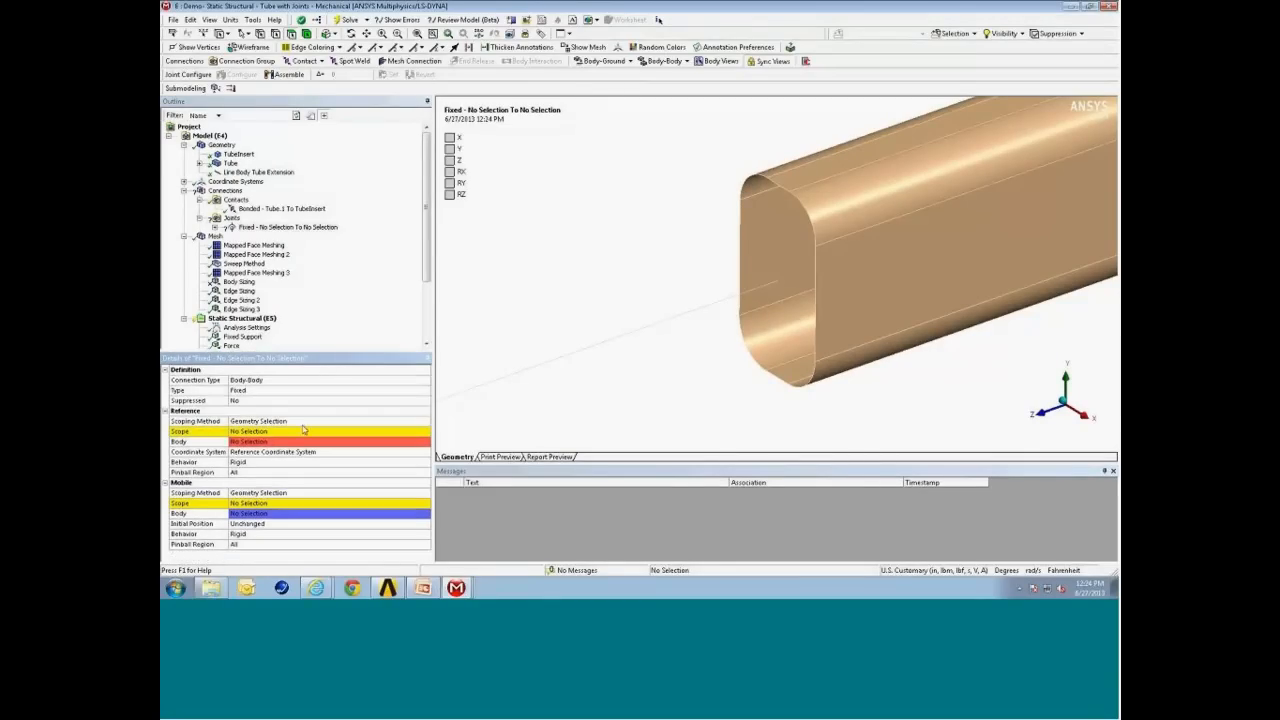
Scope the fixed joint's reference side to the eight edges around the tube's open end
click(248, 432)
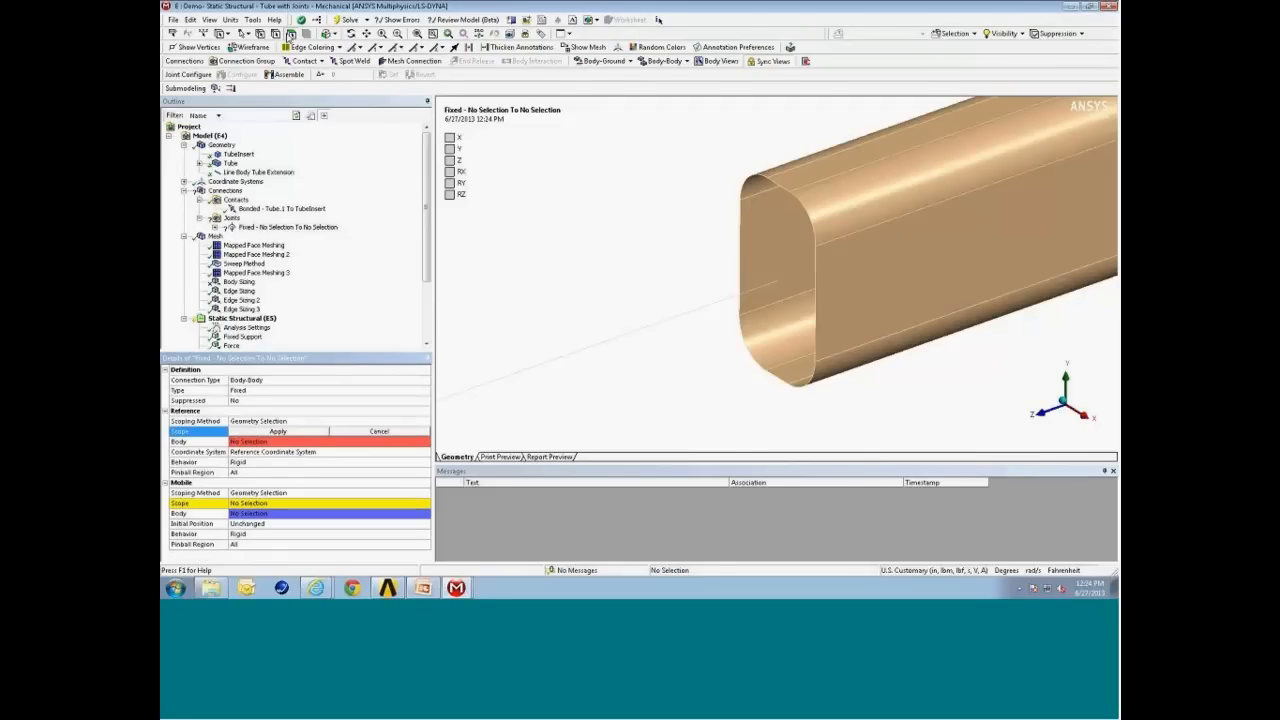
click(276, 34)
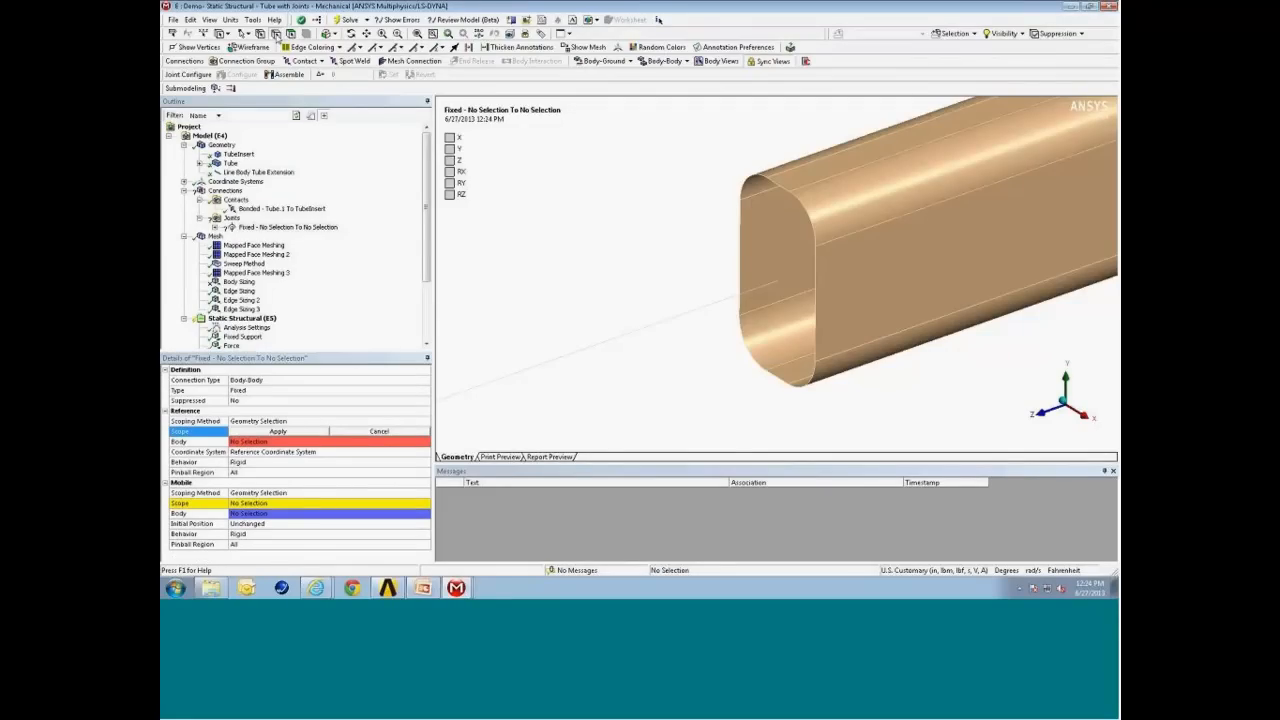
click(816, 304)
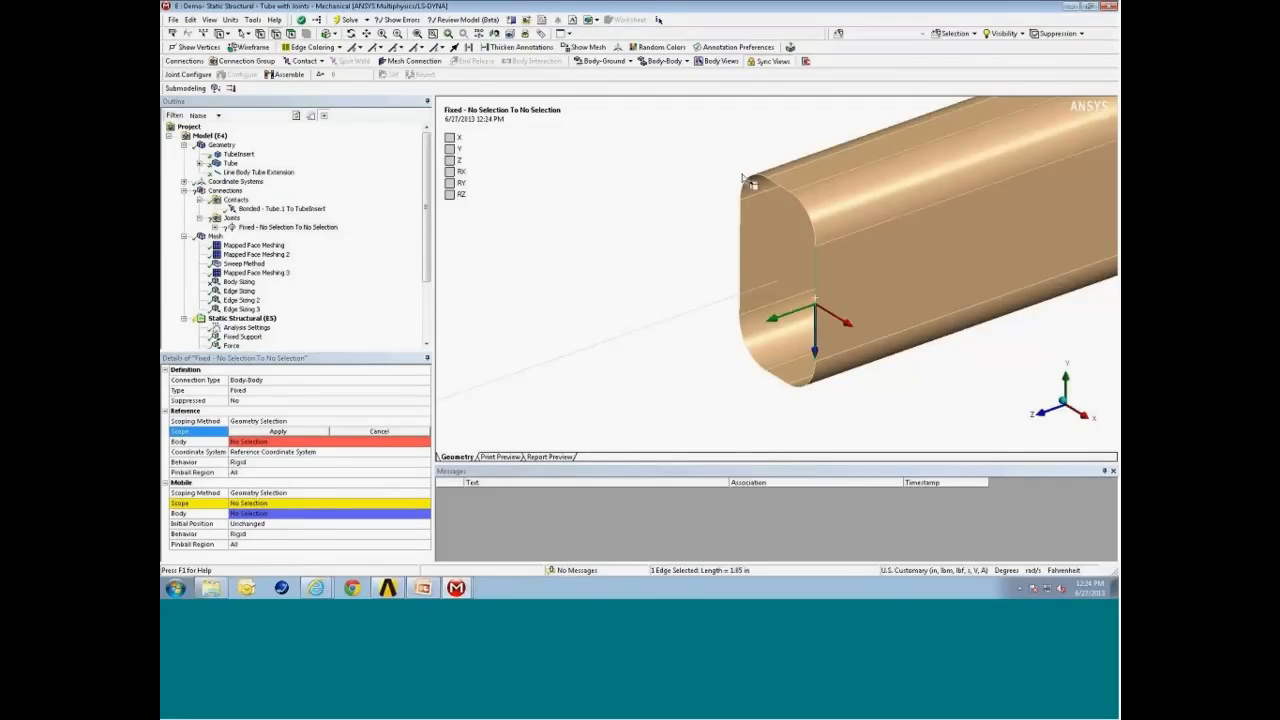
click(329, 34)
click(352, 60)
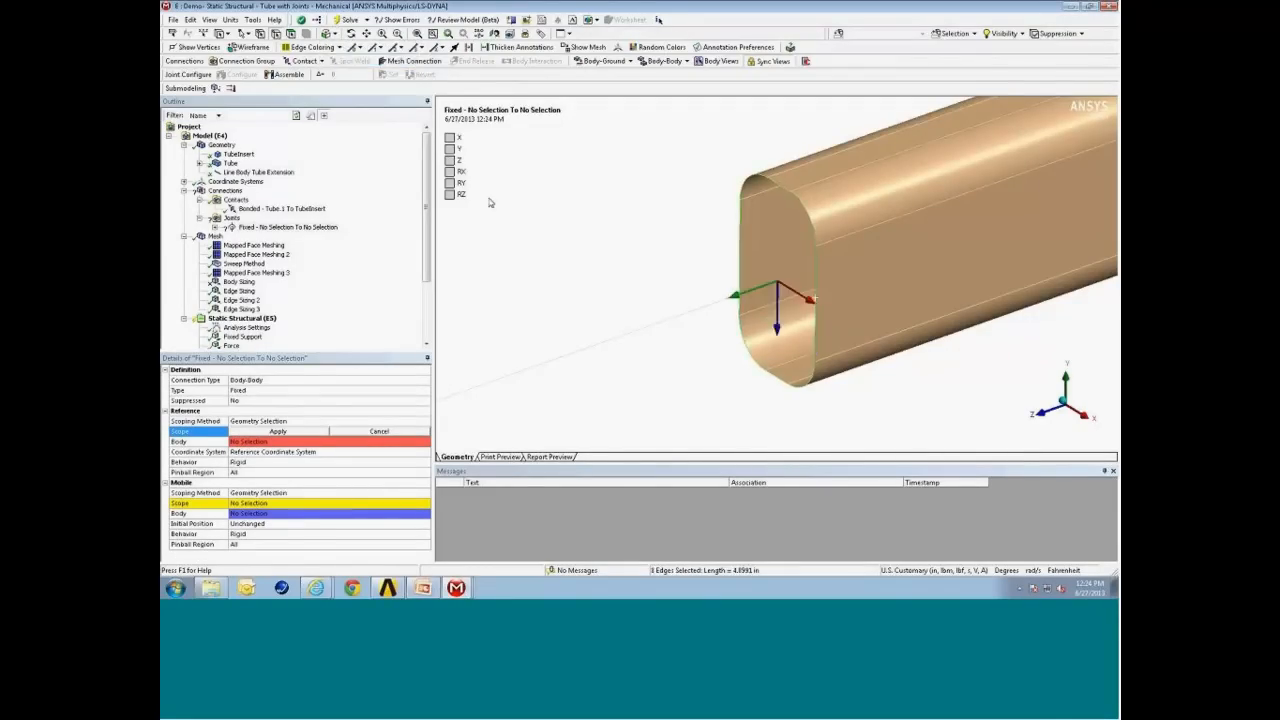
click(313, 432)
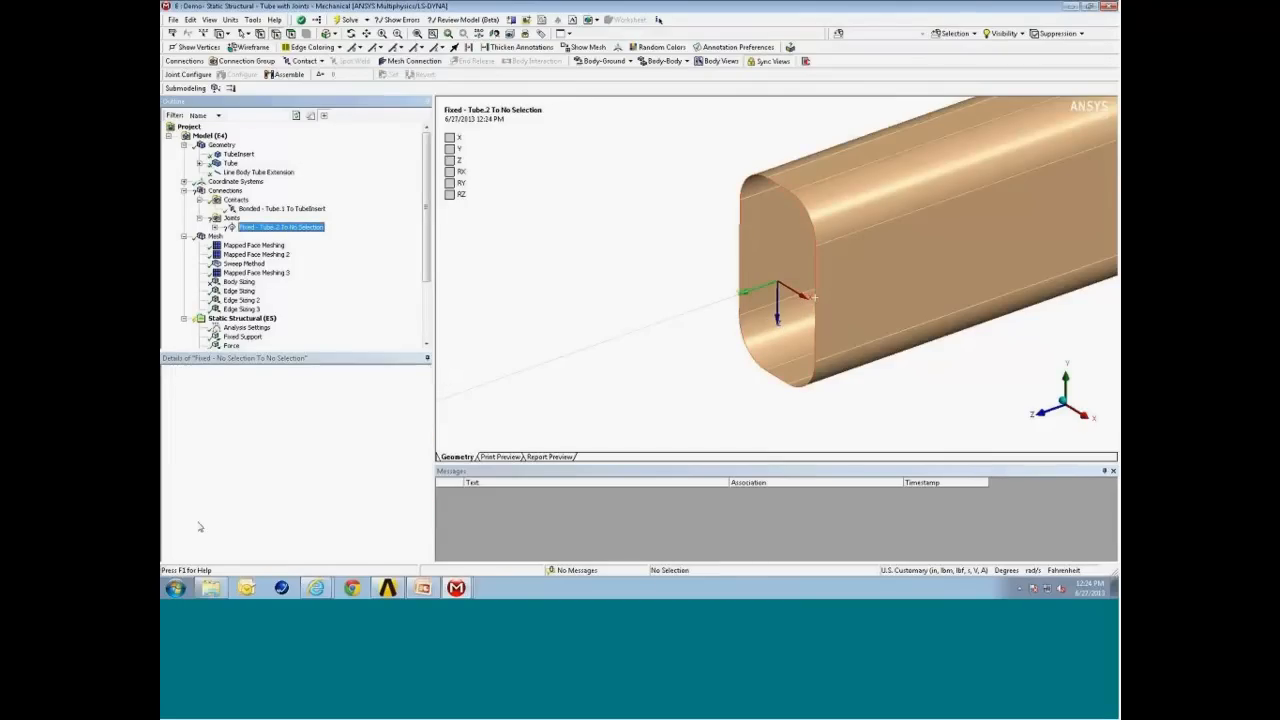
Scope the fixed joint's mobile side to the end vertex of Line Body Tube Extension at the tube opening
click(245, 505)
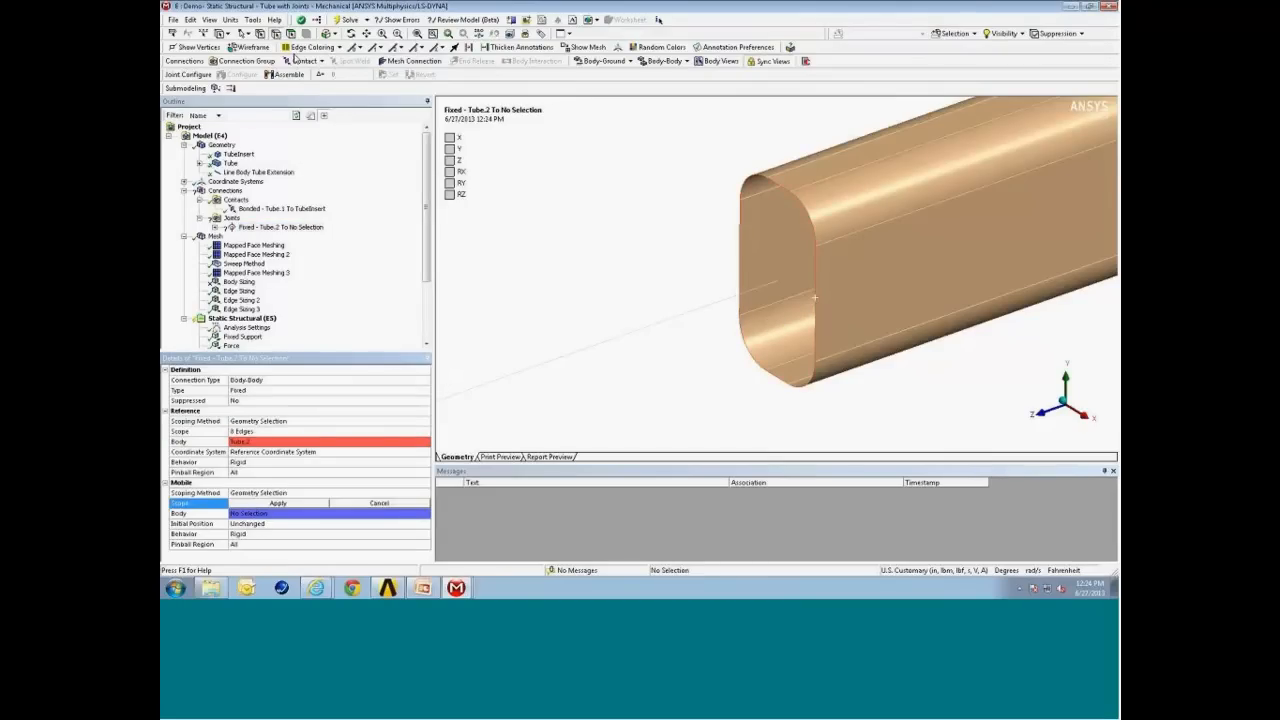
click(259, 35)
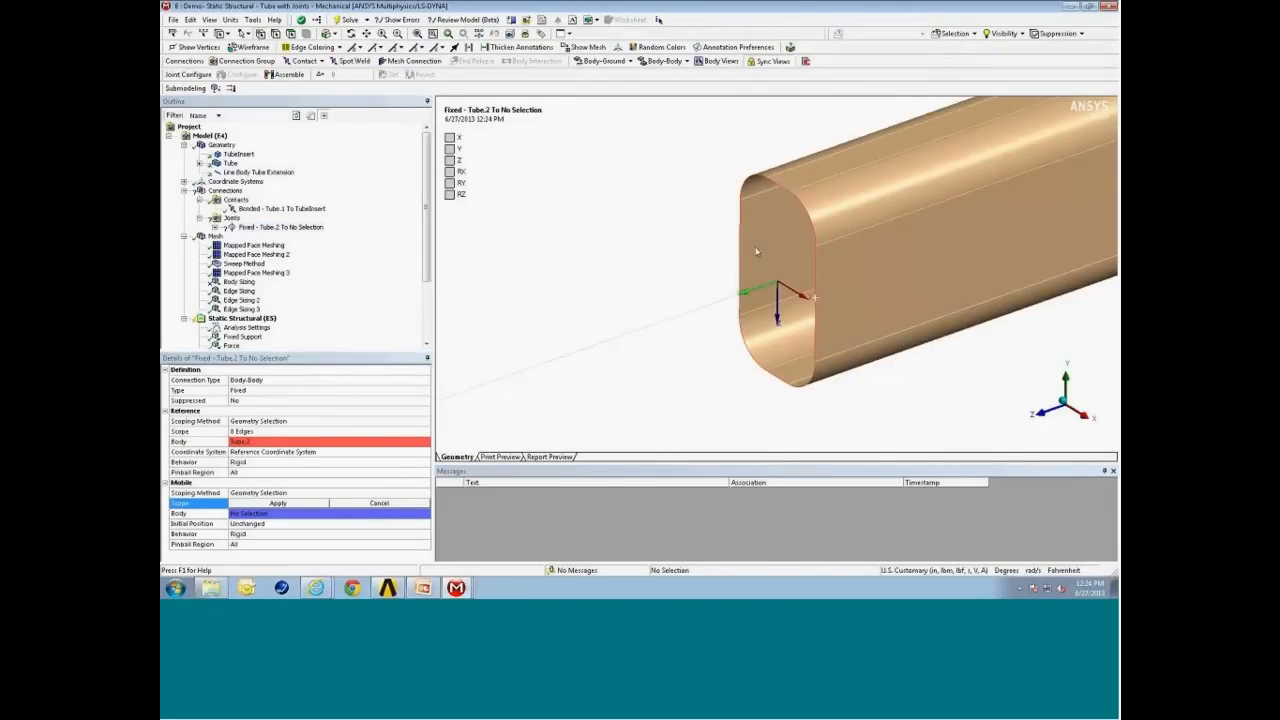
click(752, 290)
click(318, 503)
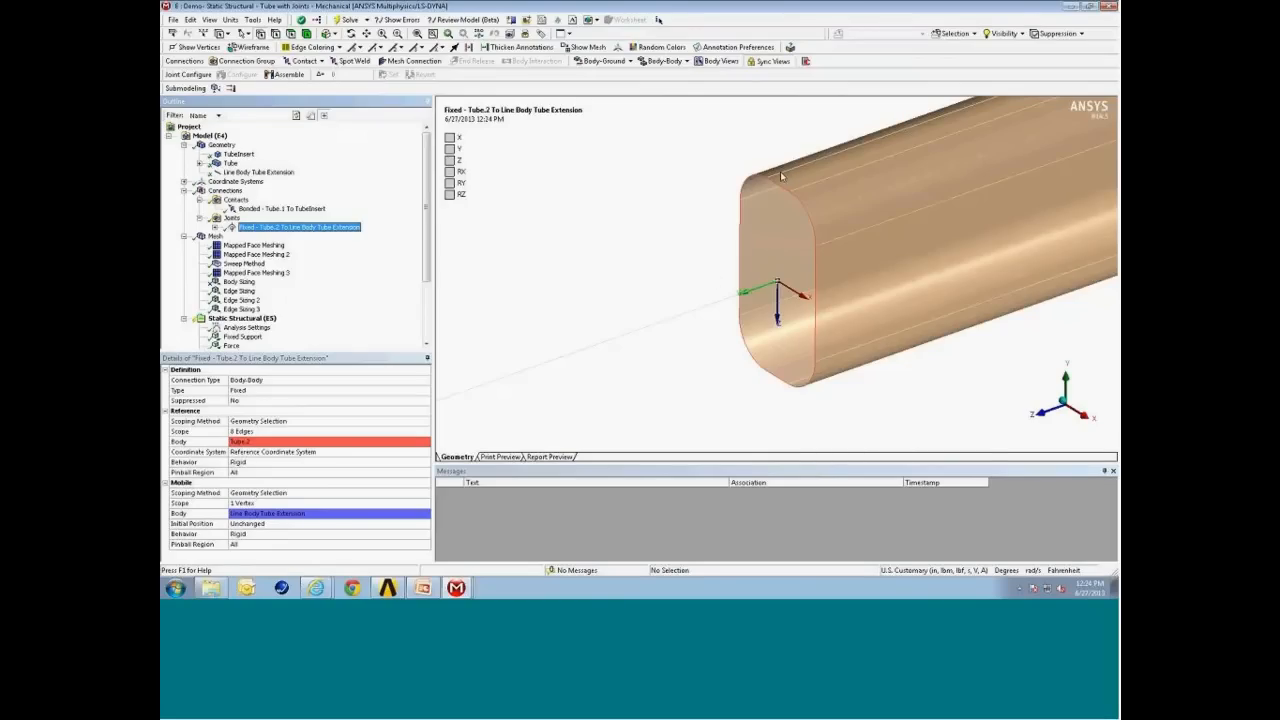
Review the available body-to-body joint types, then minimize this session and switch to Mechanical system D, Static Structural - Tube with Joints
click(688, 61)
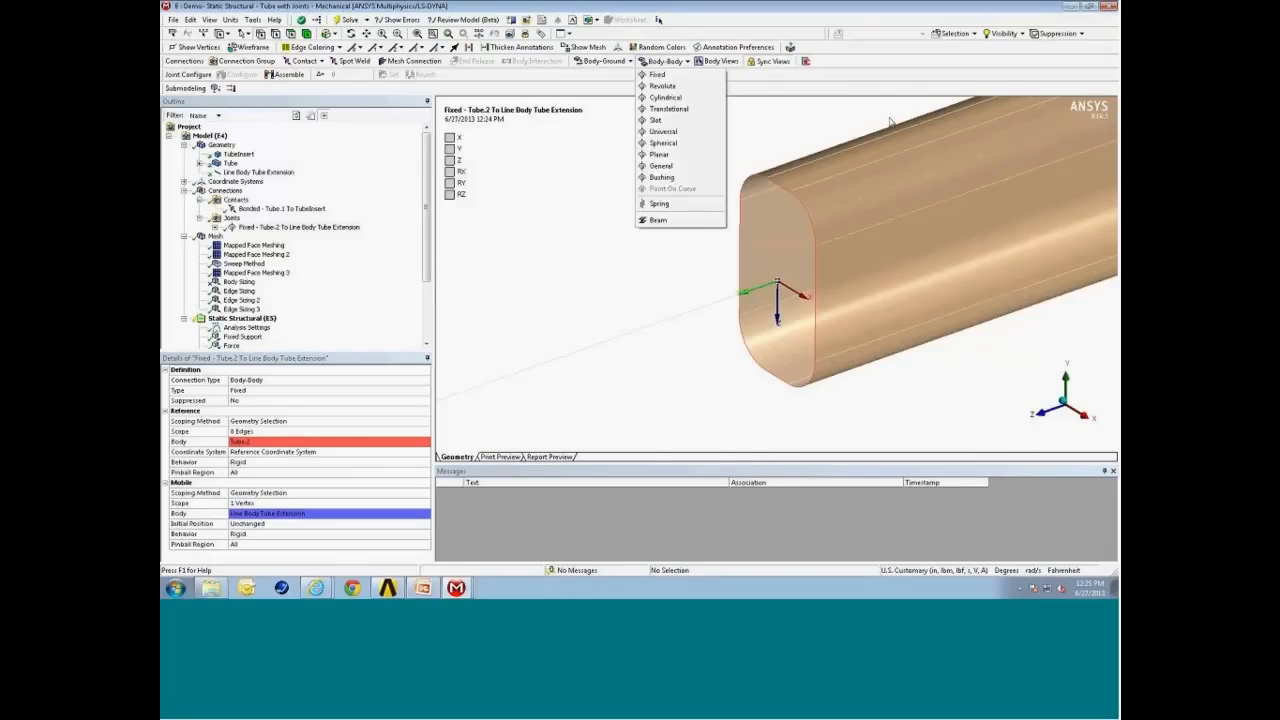
click(968, 5)
click(1070, 7)
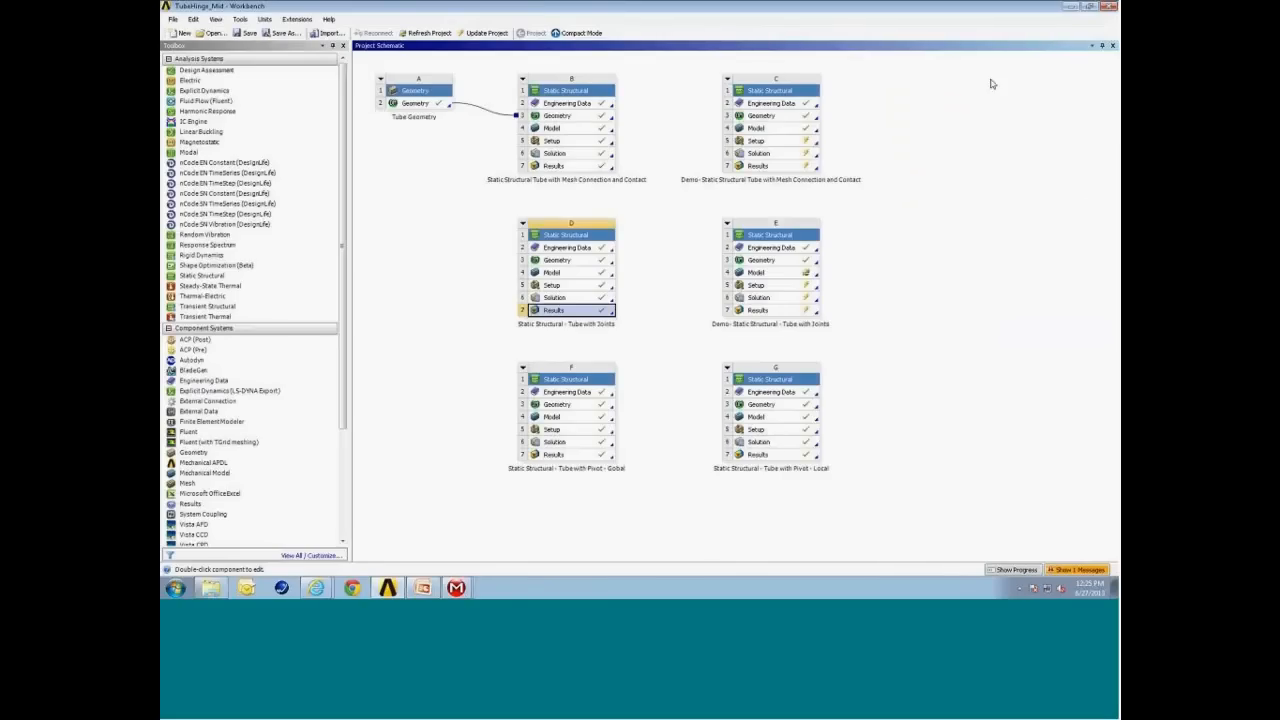
mouse_move(460, 588)
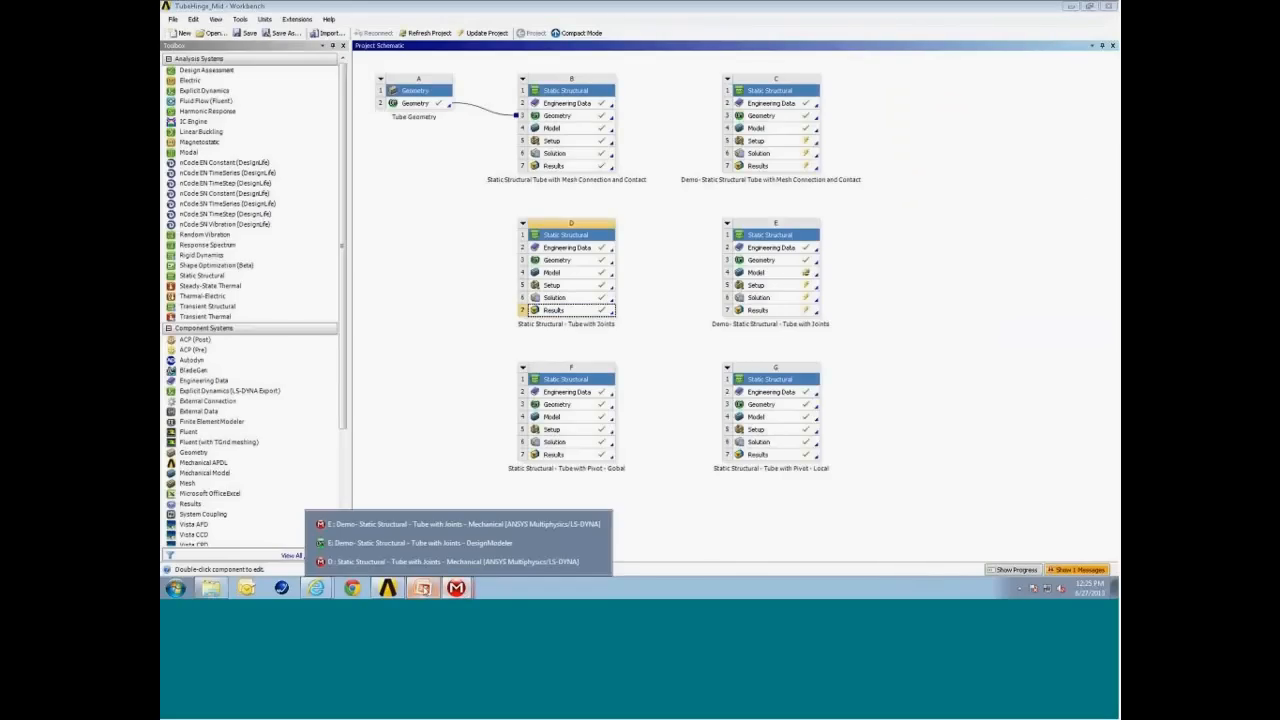
click(419, 565)
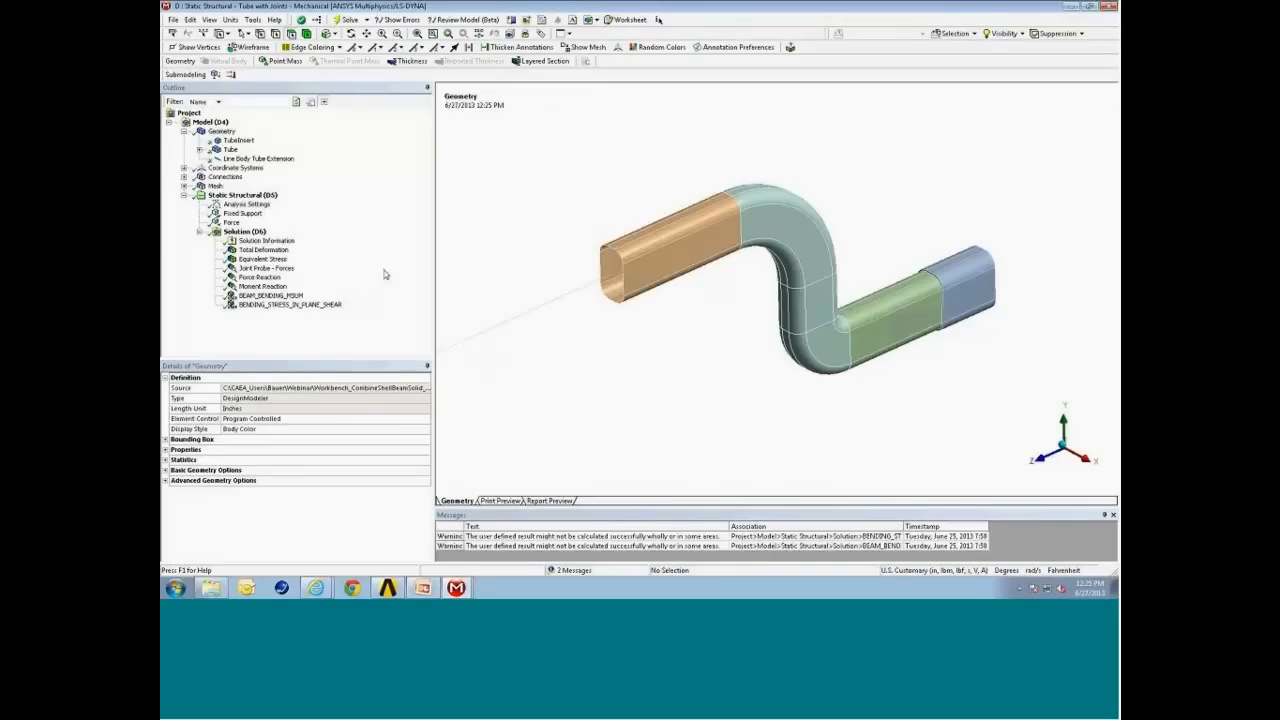
Review the contacts, joints and Connections details of the solved model, then collapse the Connections branch
click(184, 176)
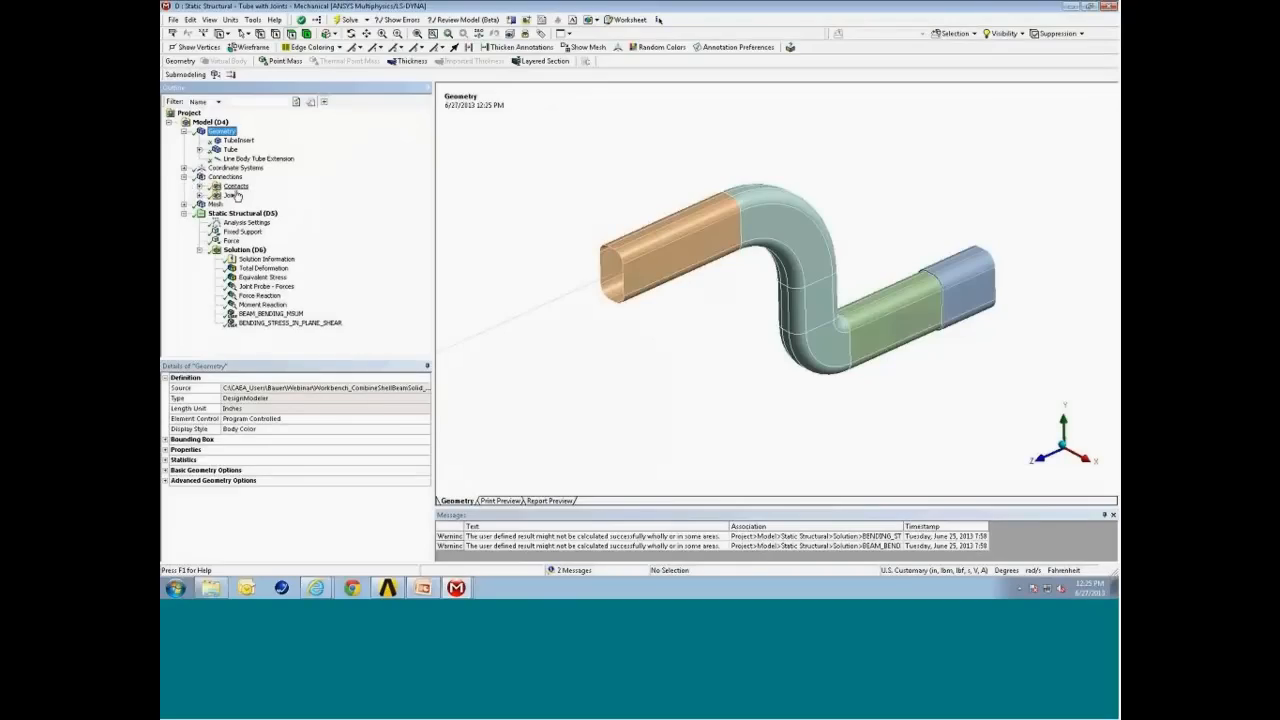
click(200, 186)
click(200, 213)
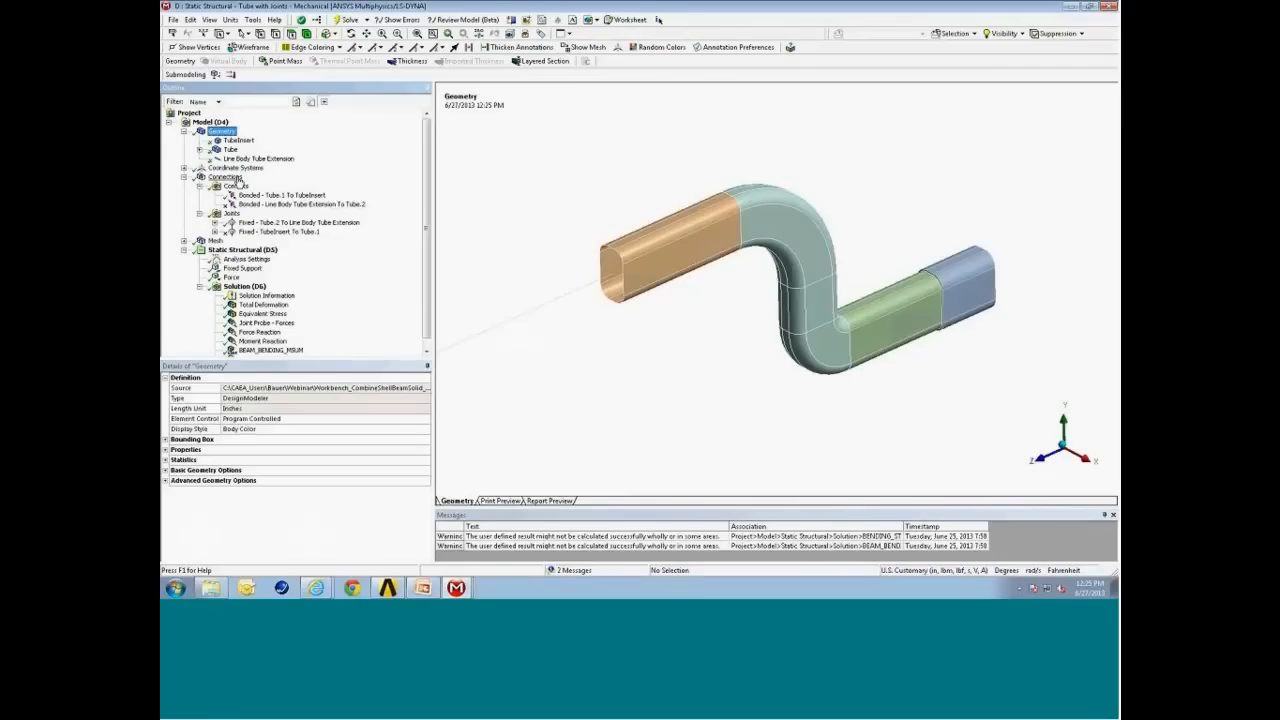
click(236, 179)
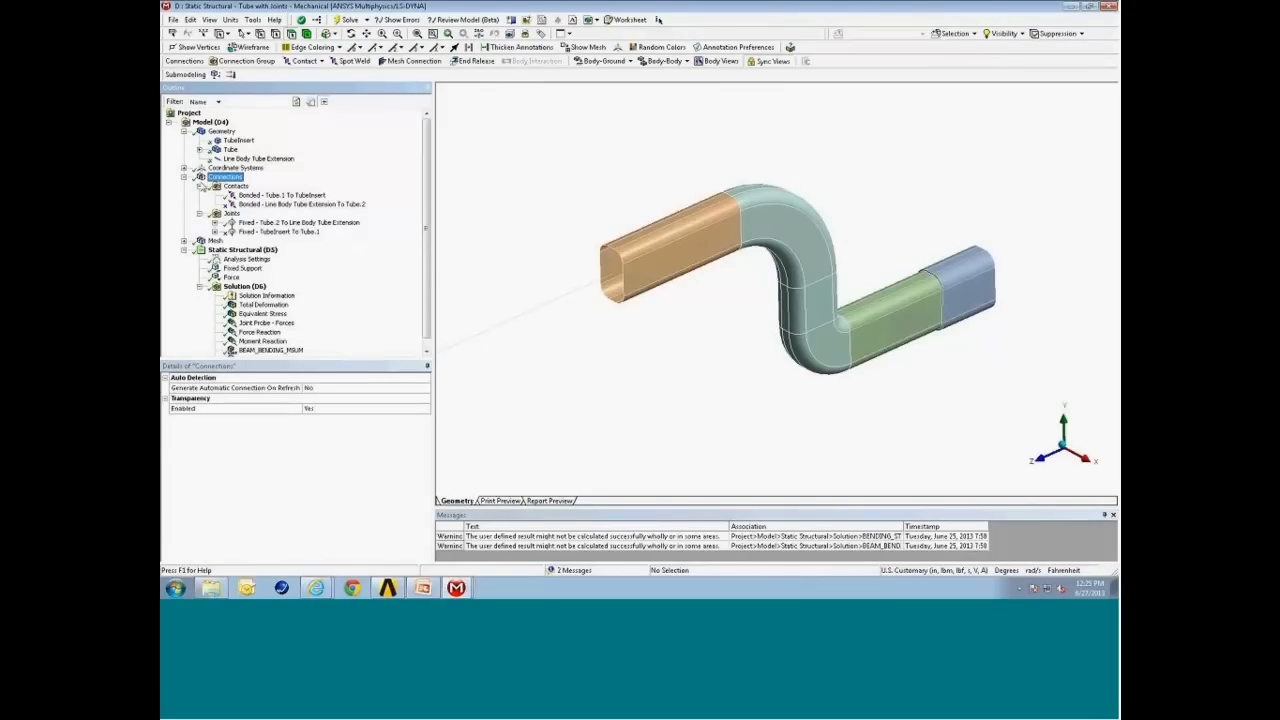
click(184, 177)
Examine the Total Deformation and Equivalent Stress results on the tube and line body, then return to the Solution branch
click(262, 249)
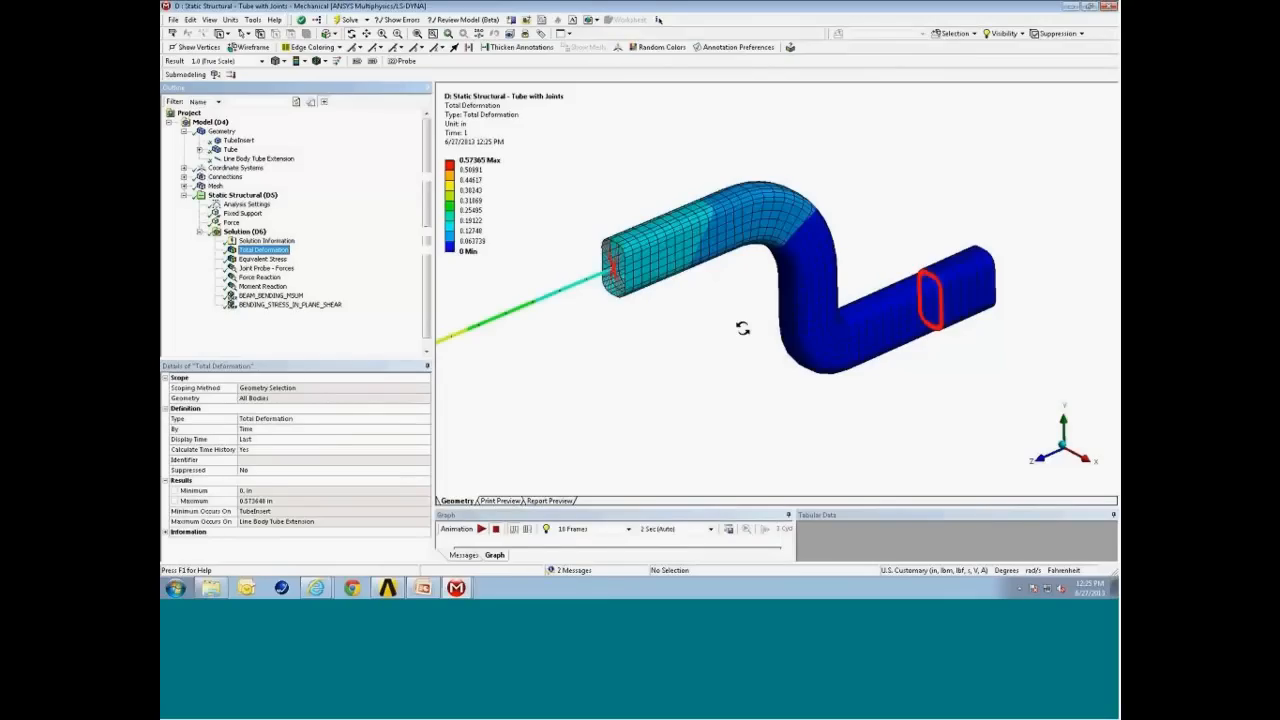
drag(674, 337, 727, 323)
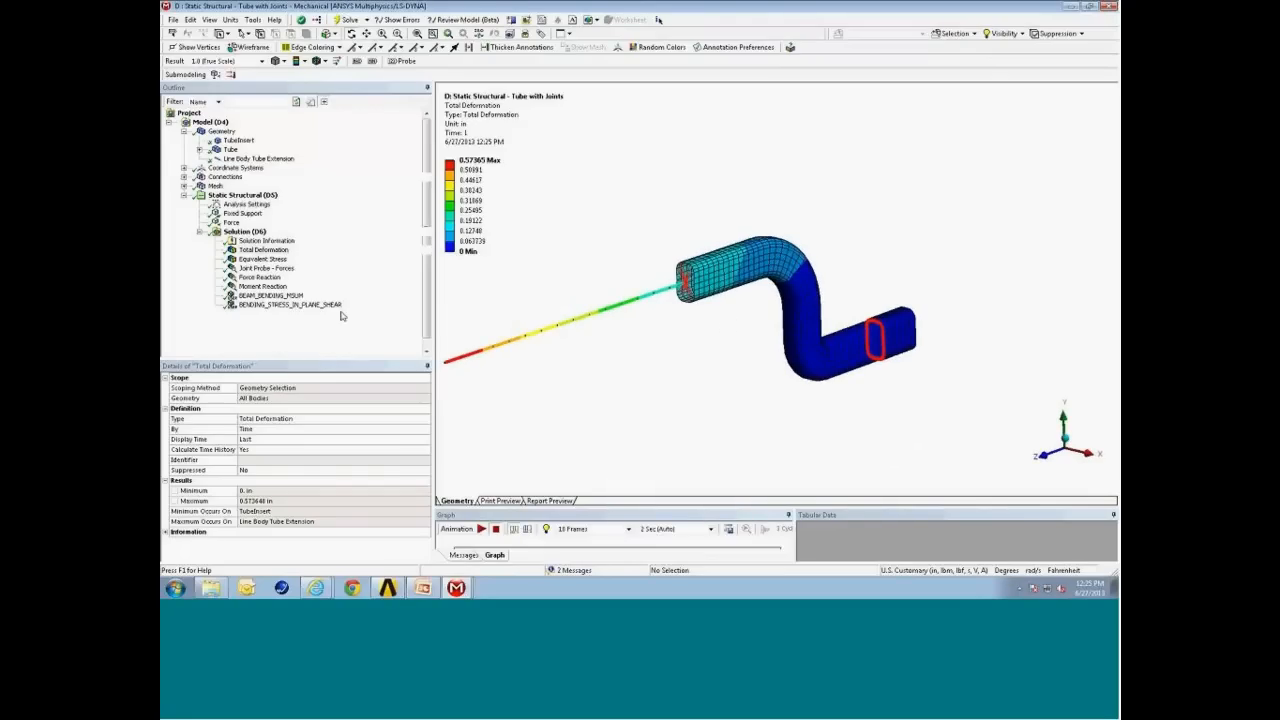
click(262, 259)
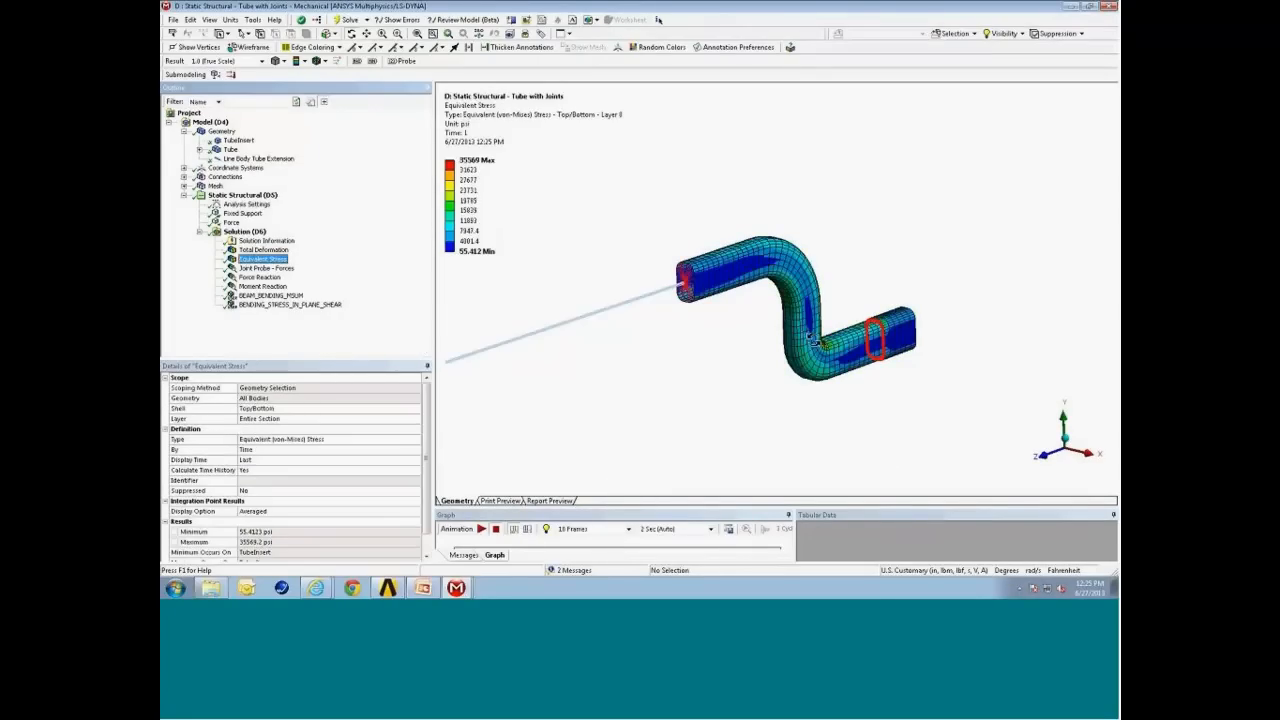
mouse_move(812, 338)
mouse_down()
mouse_move(817, 364)
mouse_move(808, 349)
mouse_up()
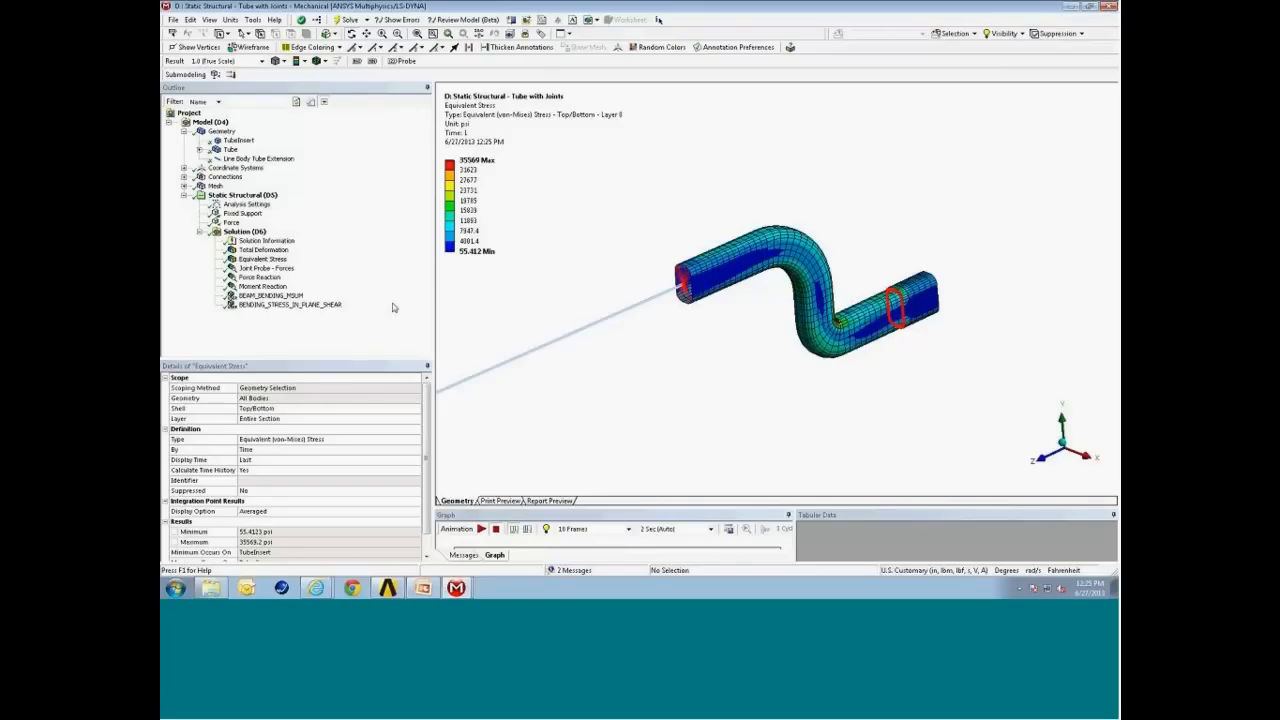
click(245, 233)
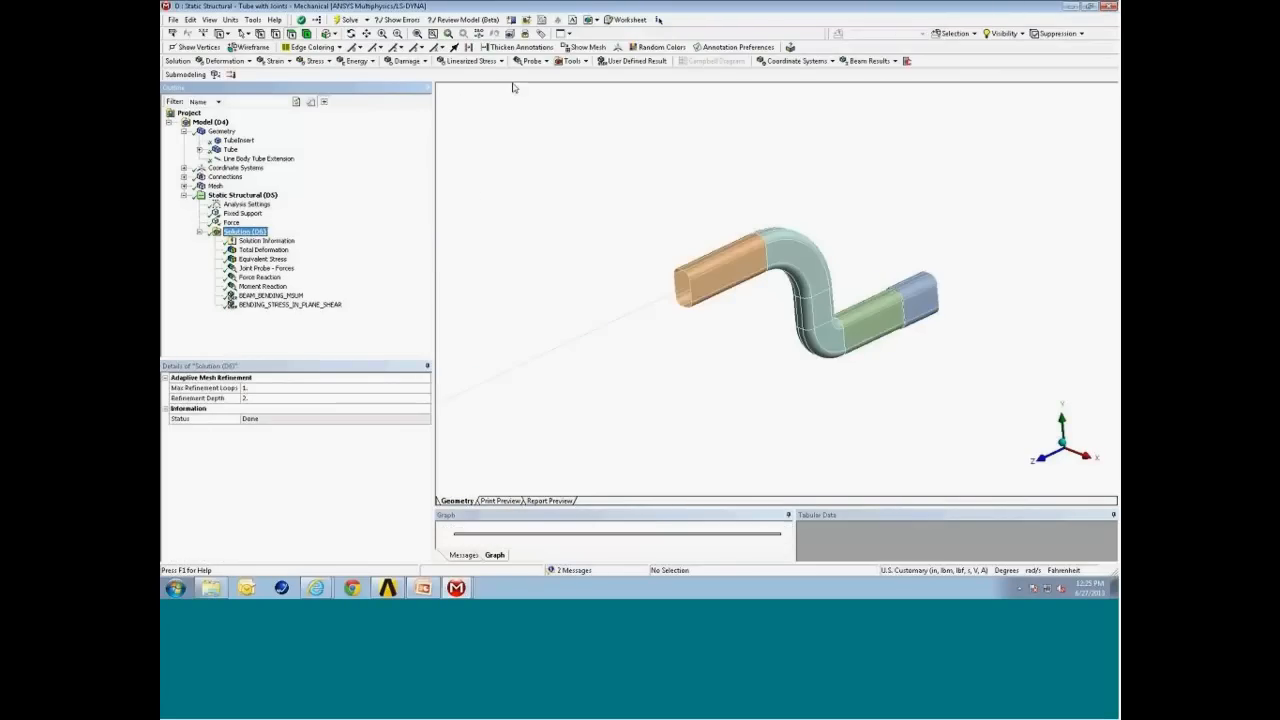
Review the available result tools and the Joint Probe - Forces result, and return to the Solution branch
click(585, 62)
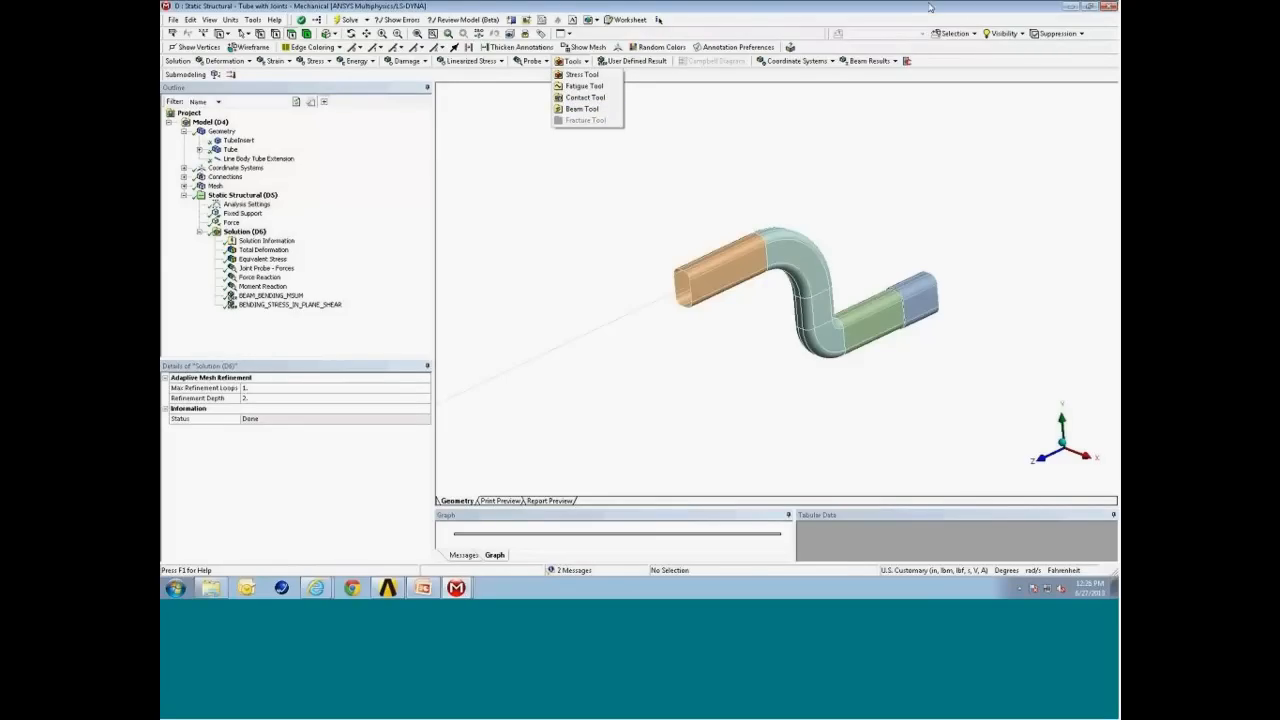
click(285, 269)
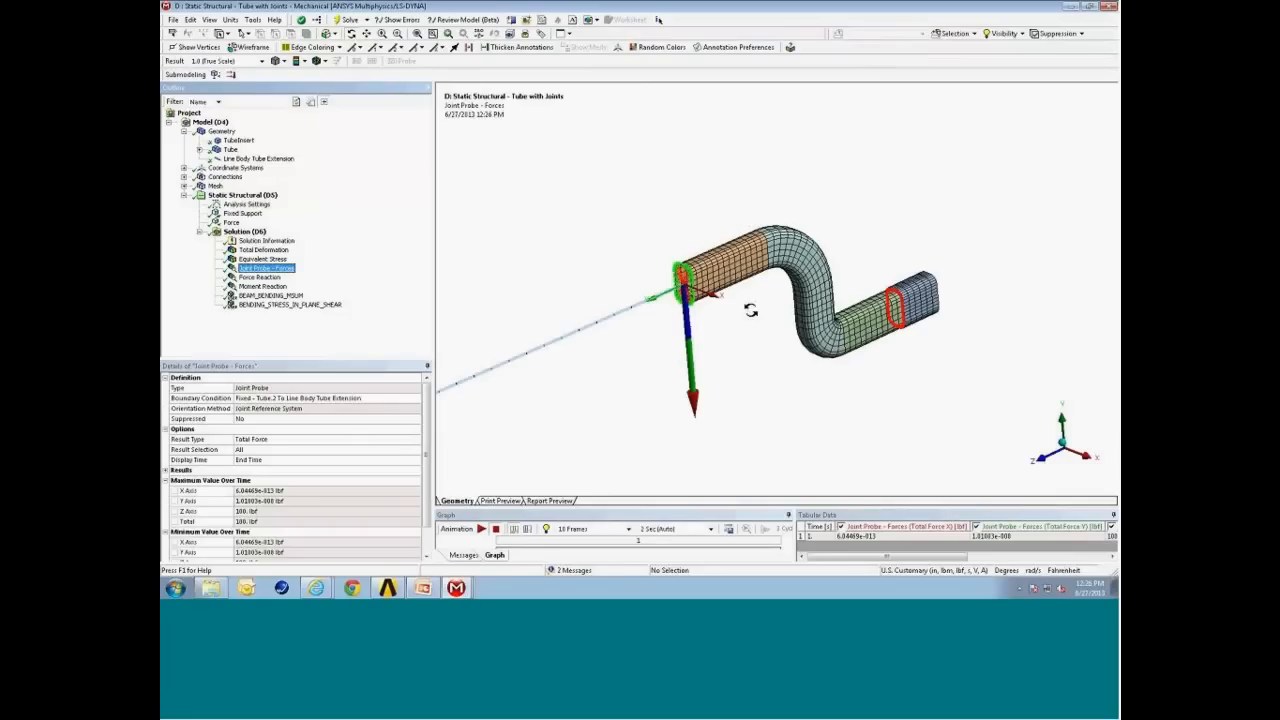
click(245, 231)
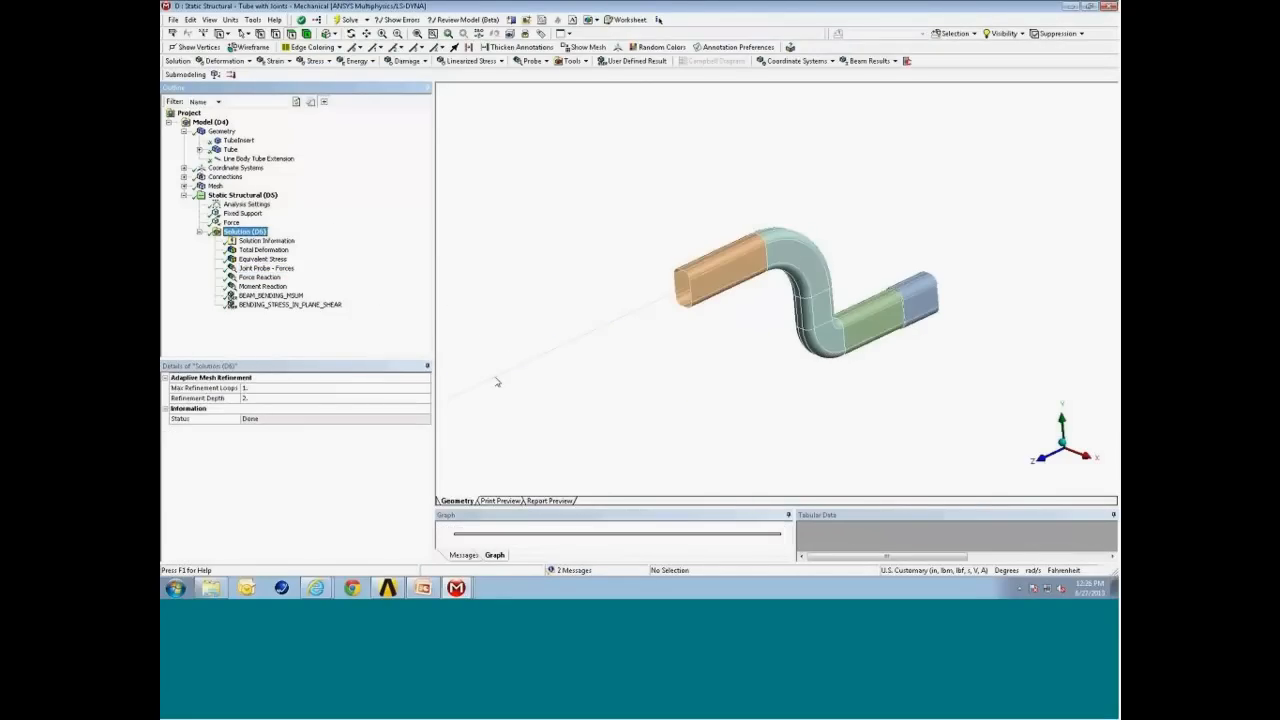
Create a user-defined result for the Y component of BEAM_BENDING_M from the solution's list of result expressions
click(631, 21)
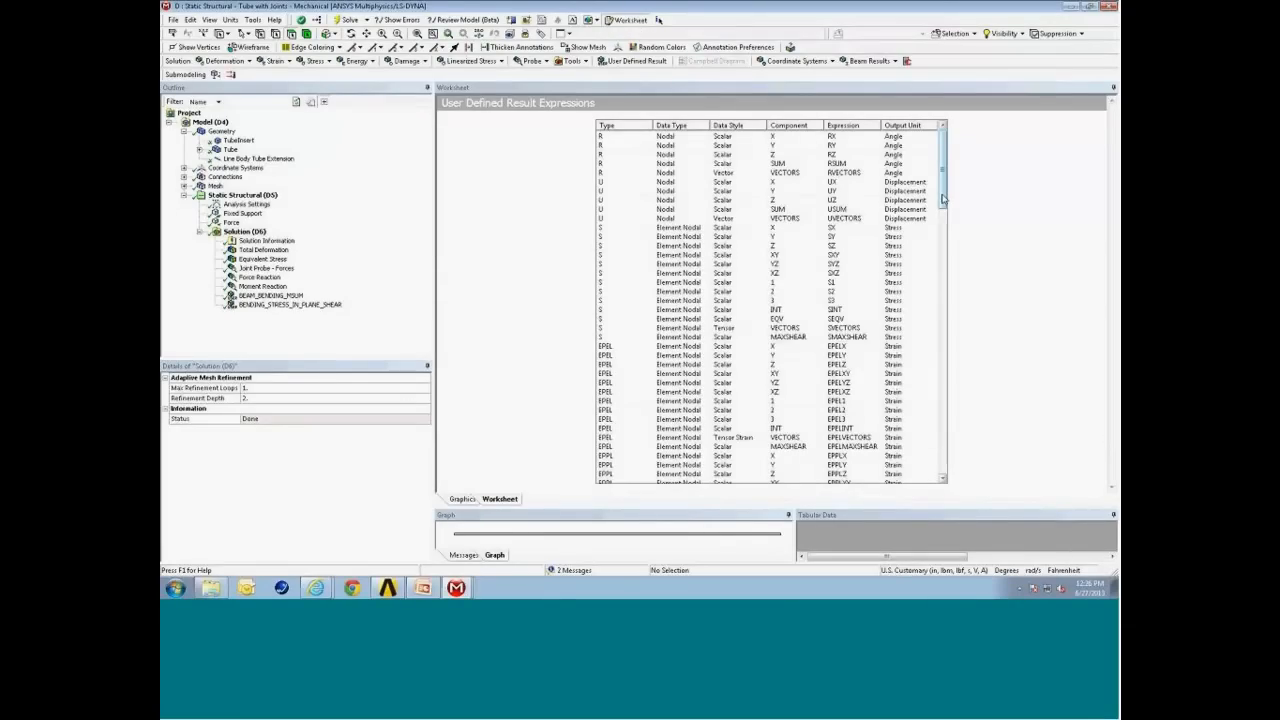
drag(942, 199, 943, 404)
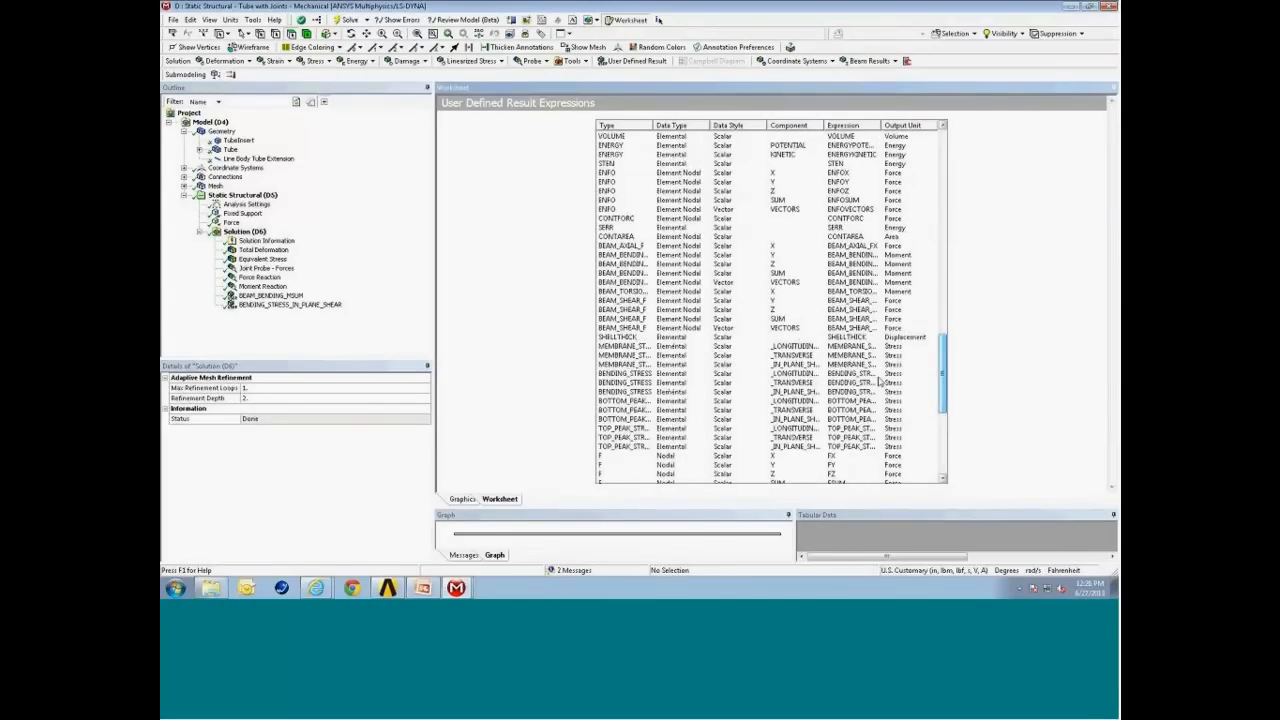
drag(651, 125, 680, 125)
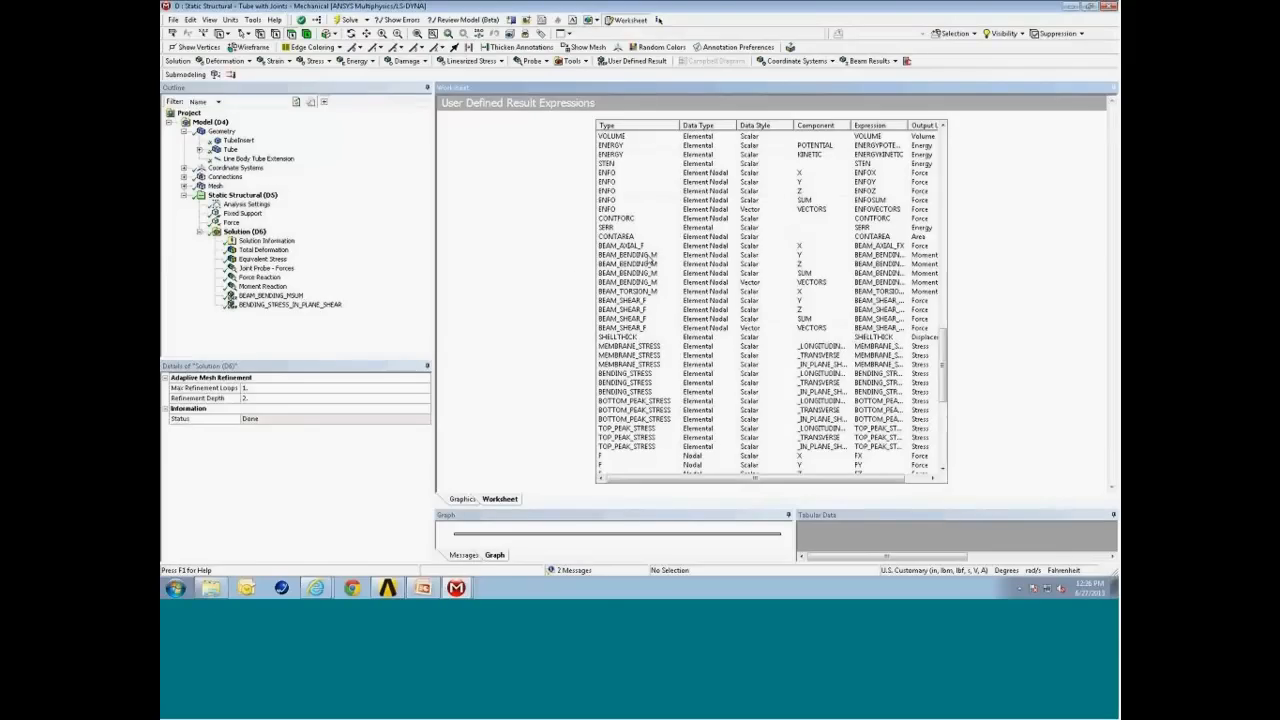
right_click(650, 256)
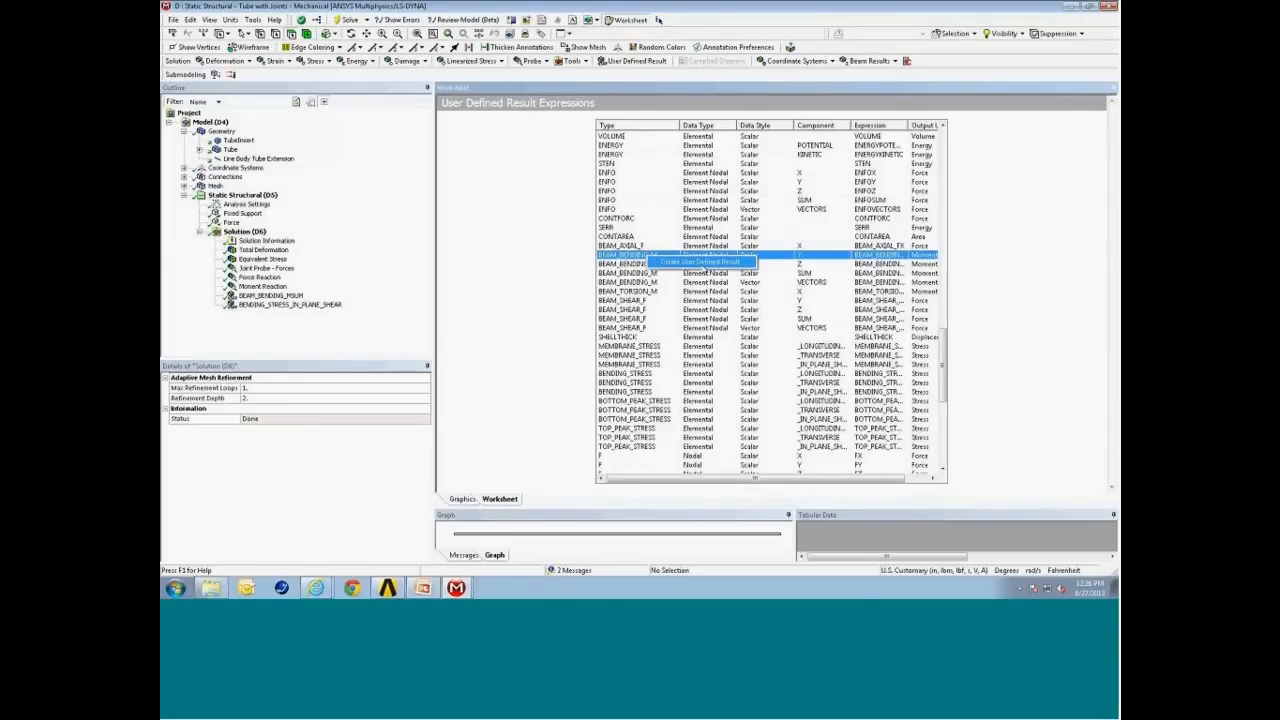
click(705, 262)
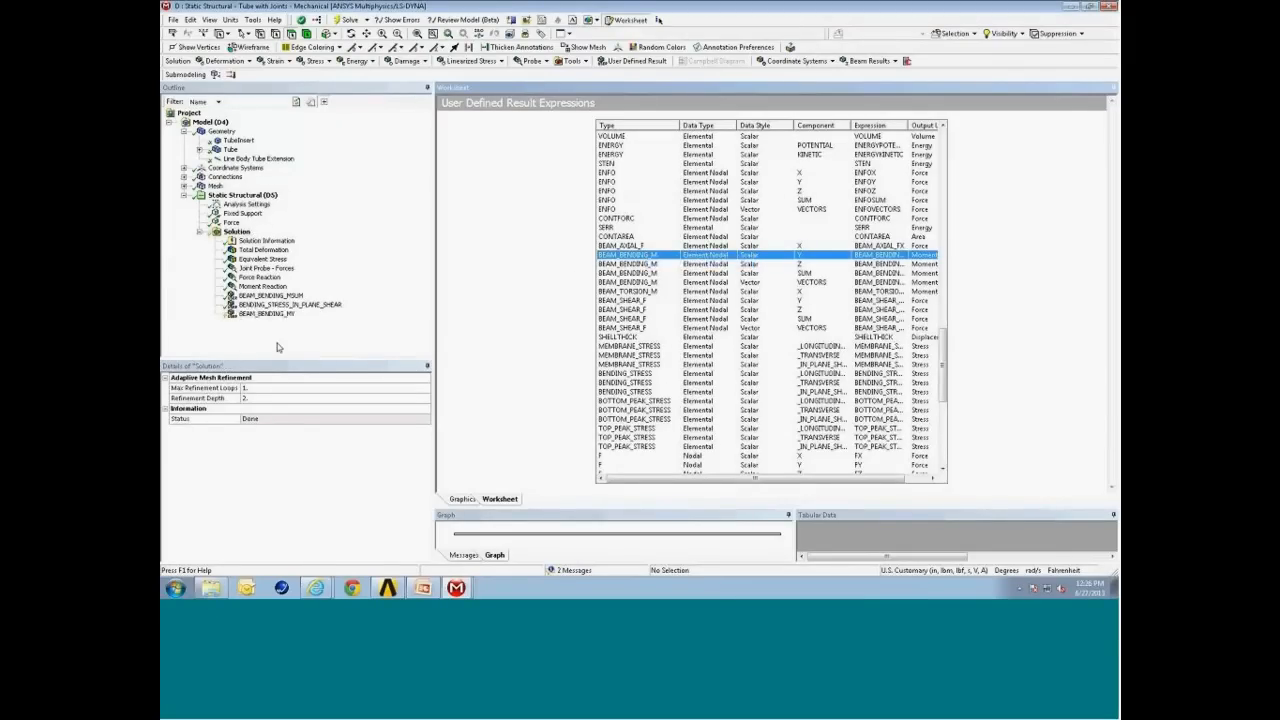
Evaluate the BEAM_BENDING_MY result and inspect its bending moment distribution along the line body
right_click(267, 316)
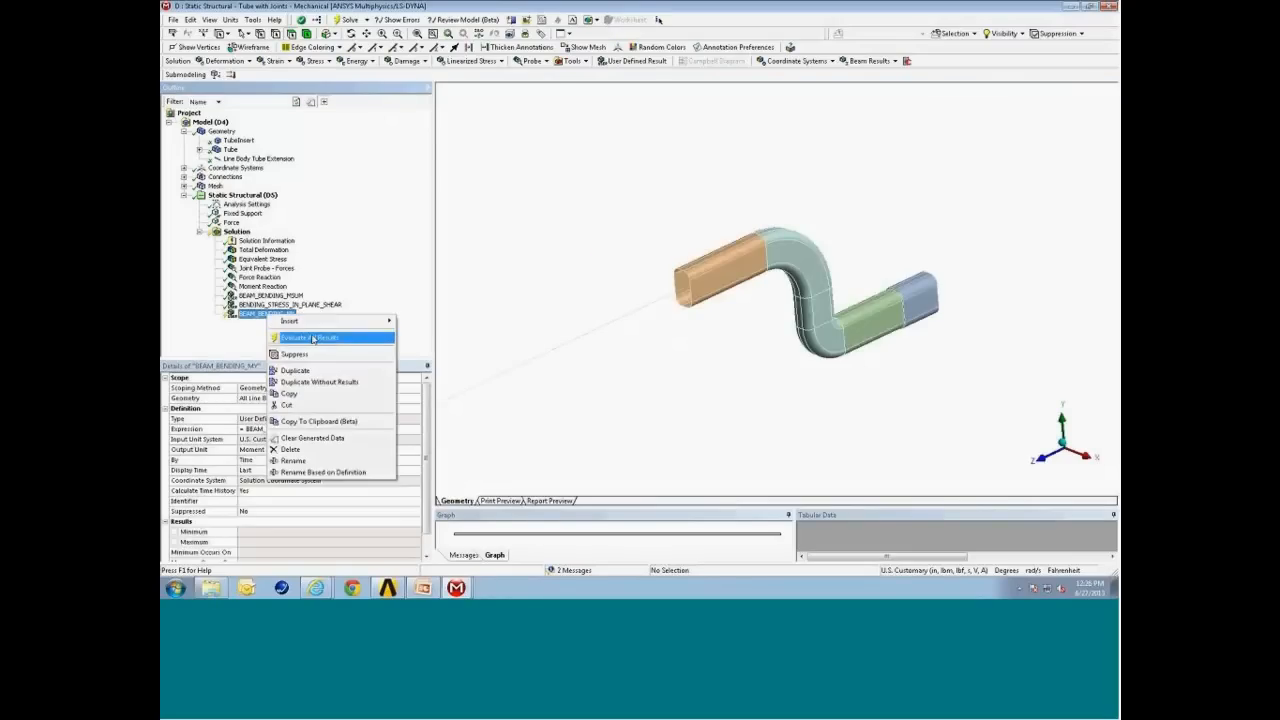
click(313, 338)
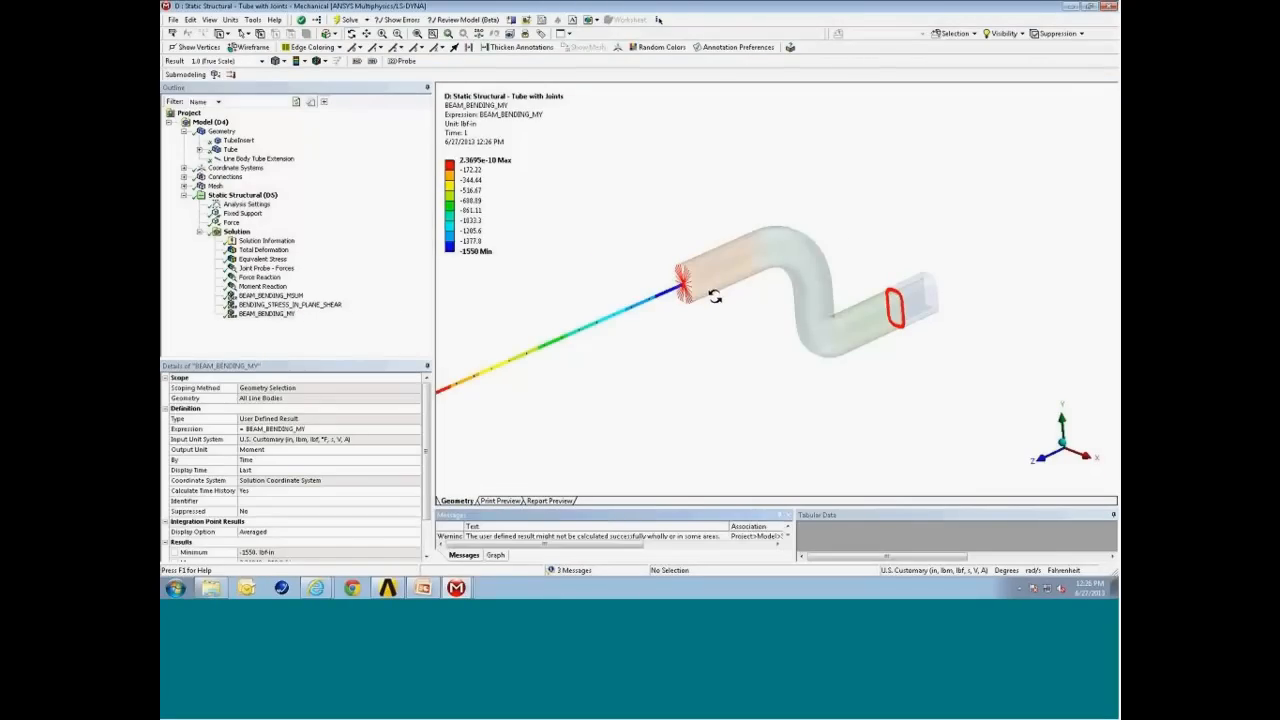
ctrl+middle_drag(715, 296, 873, 251)
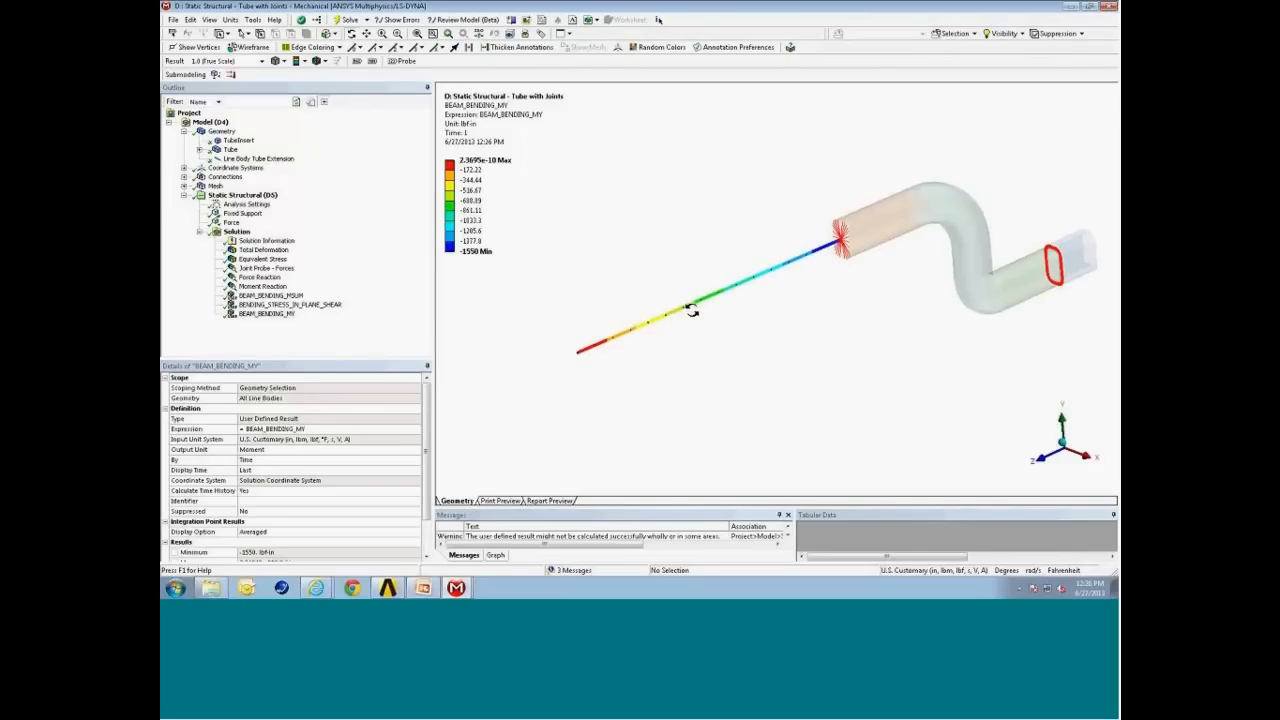
middle_drag(690, 311, 605, 232)
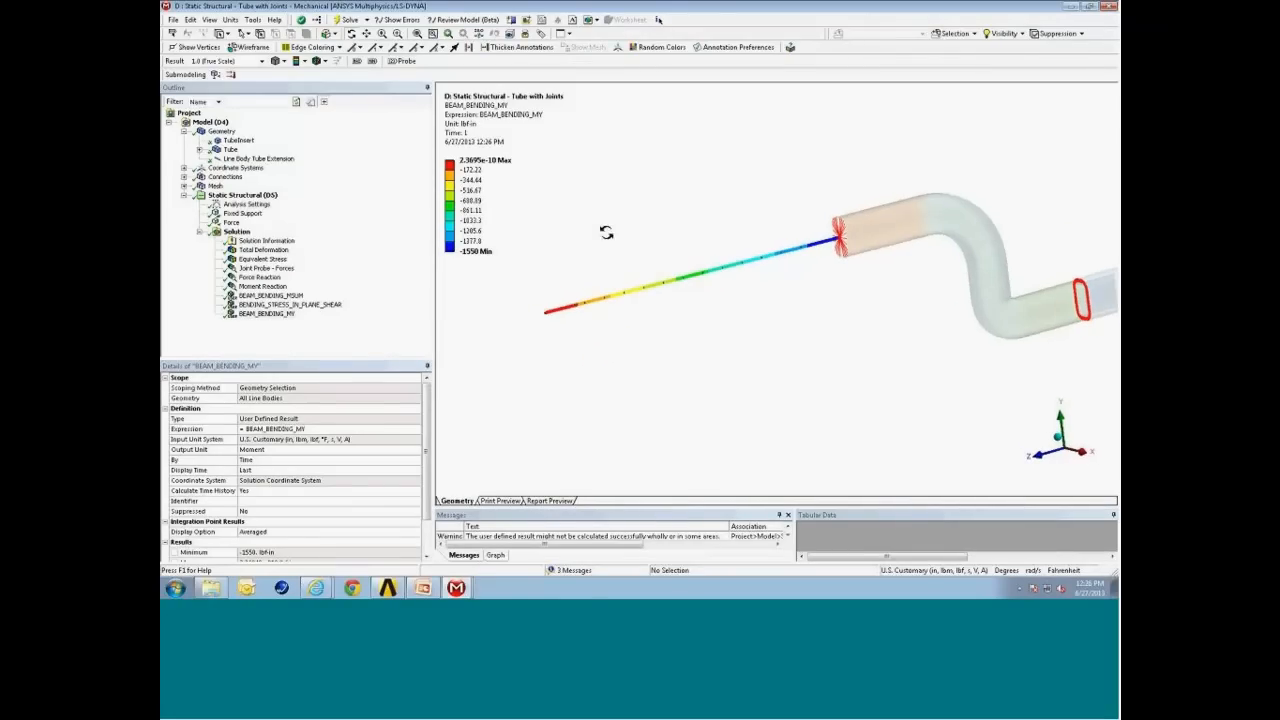
Compare the BEAM_BENDING_MSUM result on the line body with the BENDING_STRESS_IN_PLANE_SHEAR result on the tube
click(283, 298)
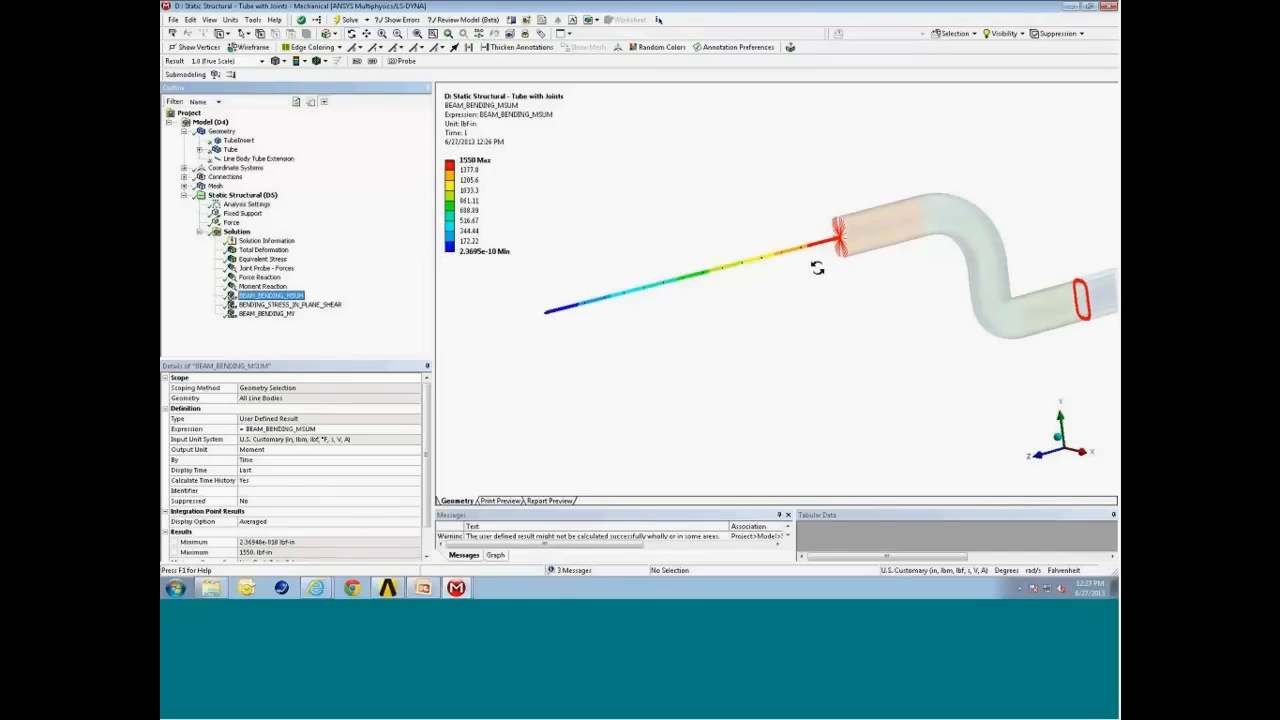
click(285, 305)
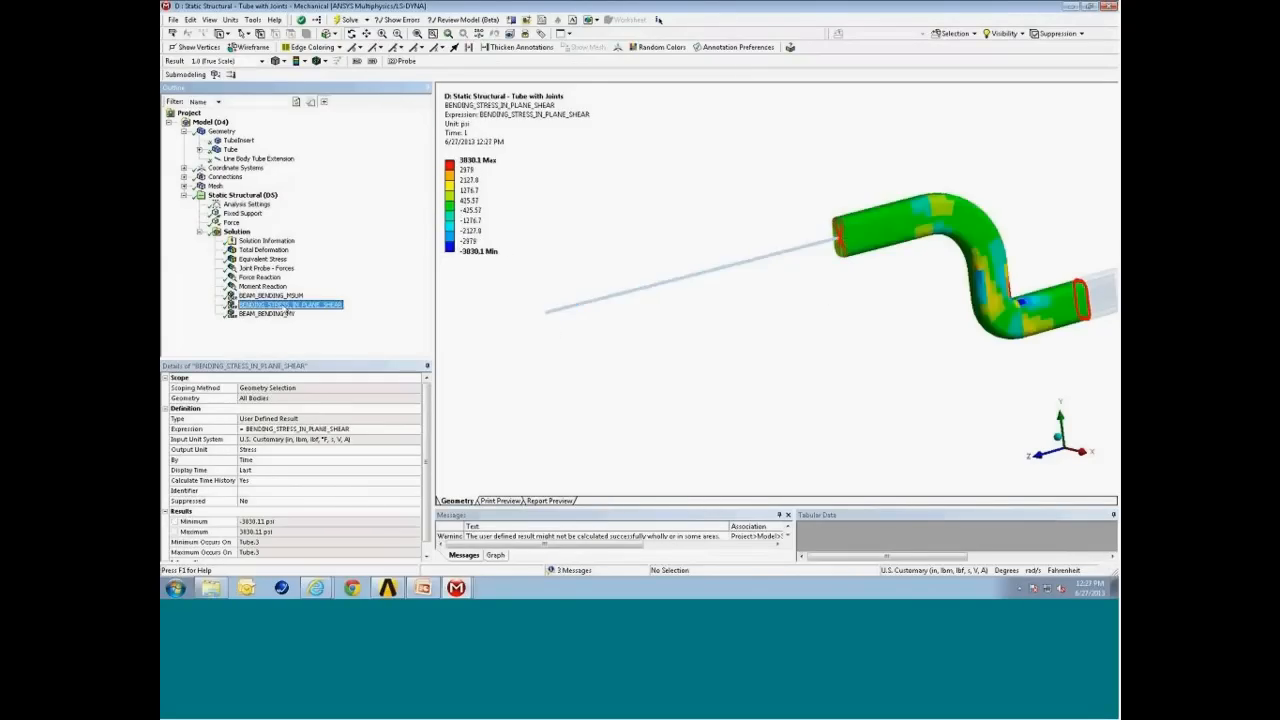
drag(849, 314, 811, 309)
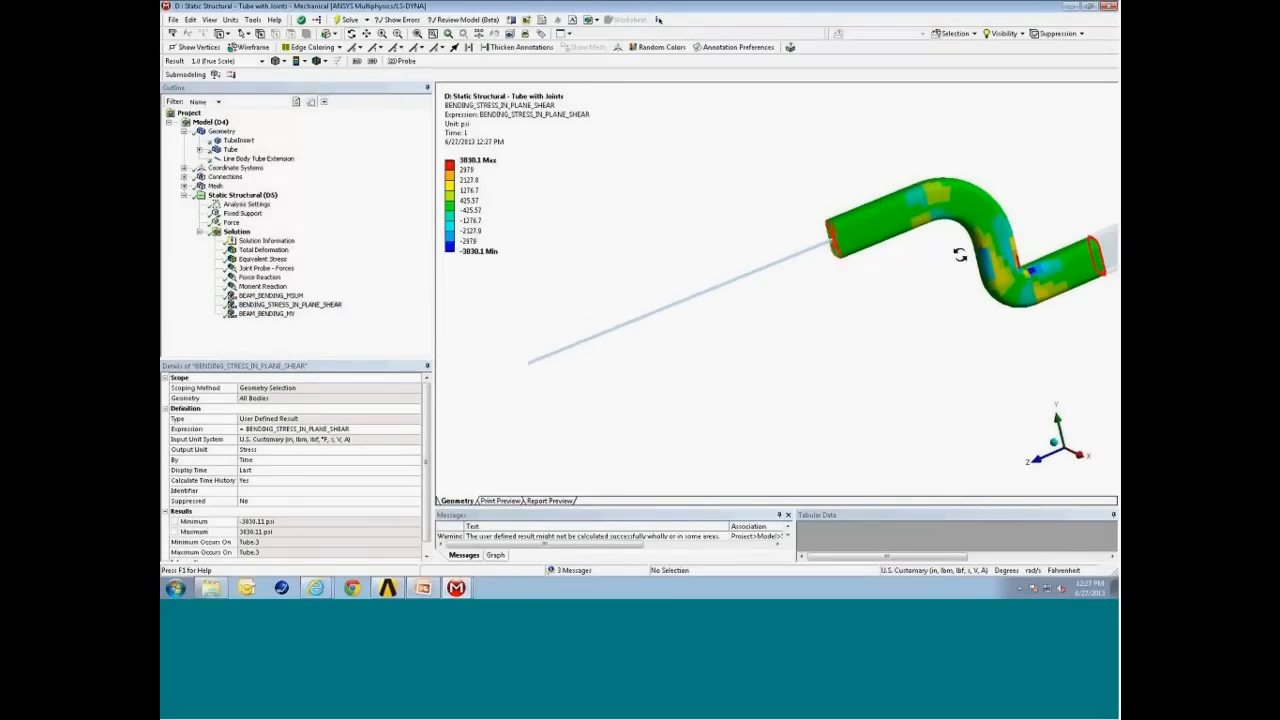
drag(958, 255, 964, 256)
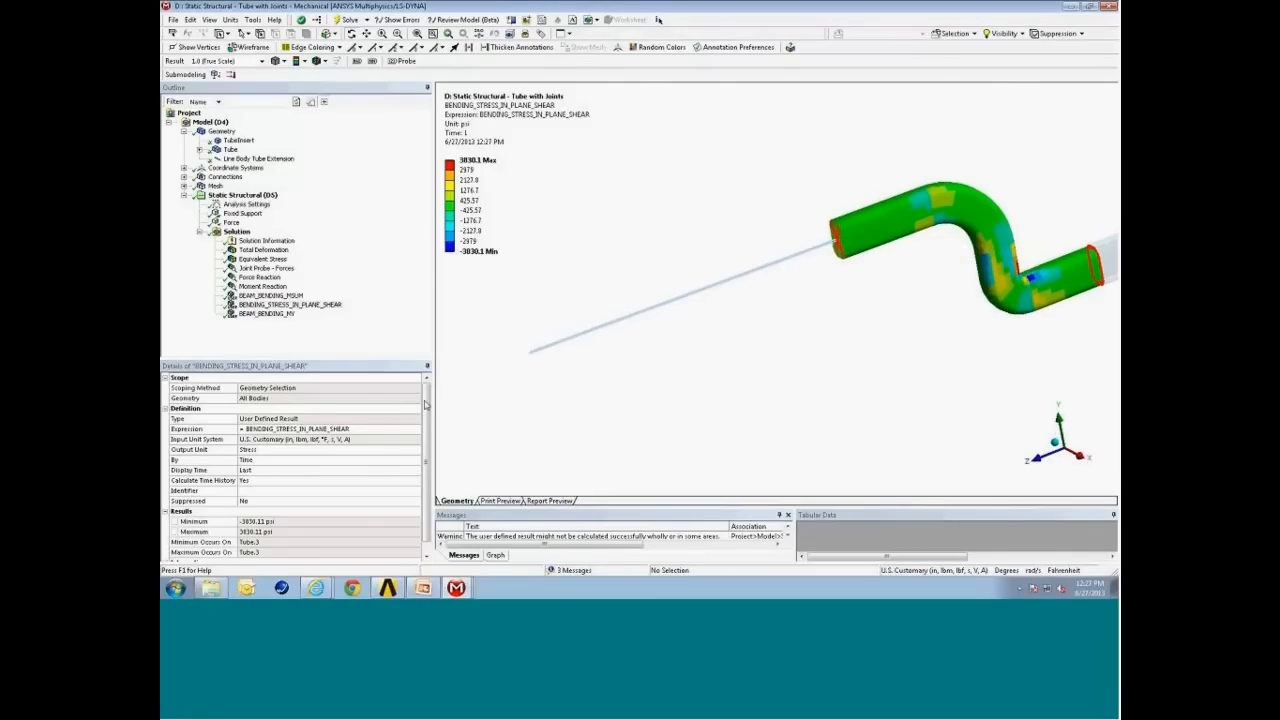
click(257, 297)
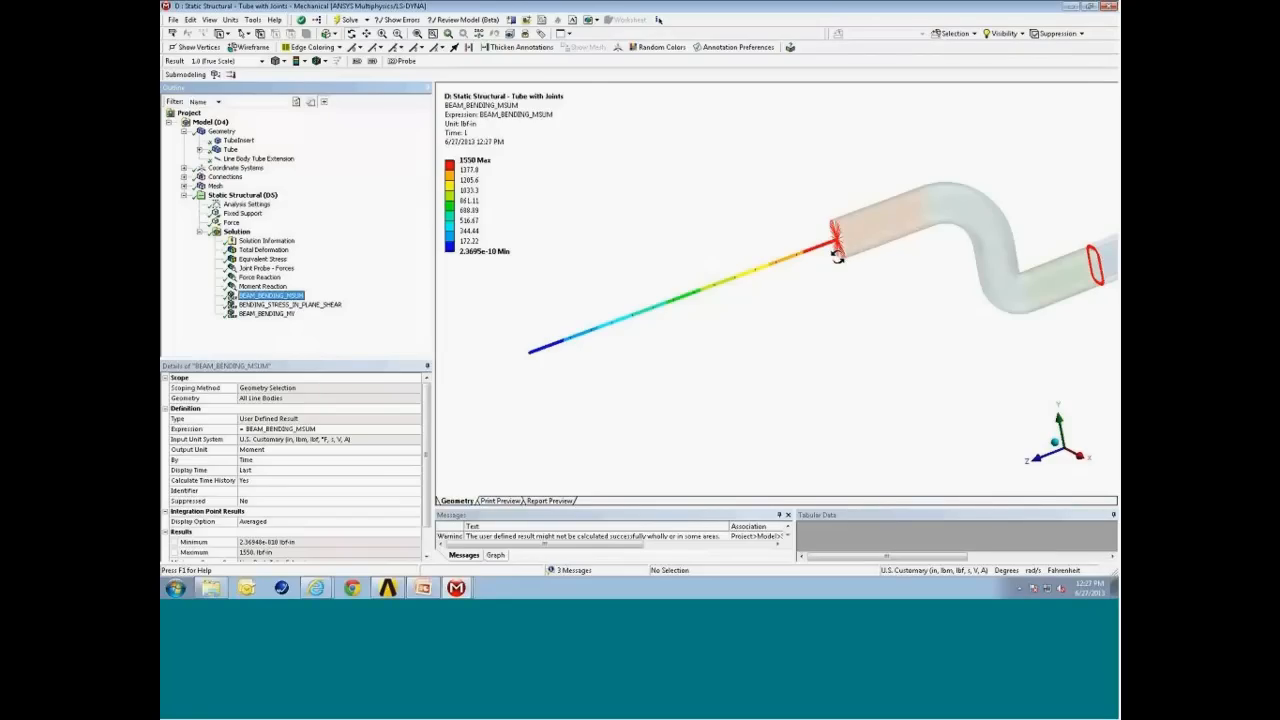
Examine the joint's connection lines at the tube opening in the Force Reaction result, and review the Solution Information settings
click(265, 278)
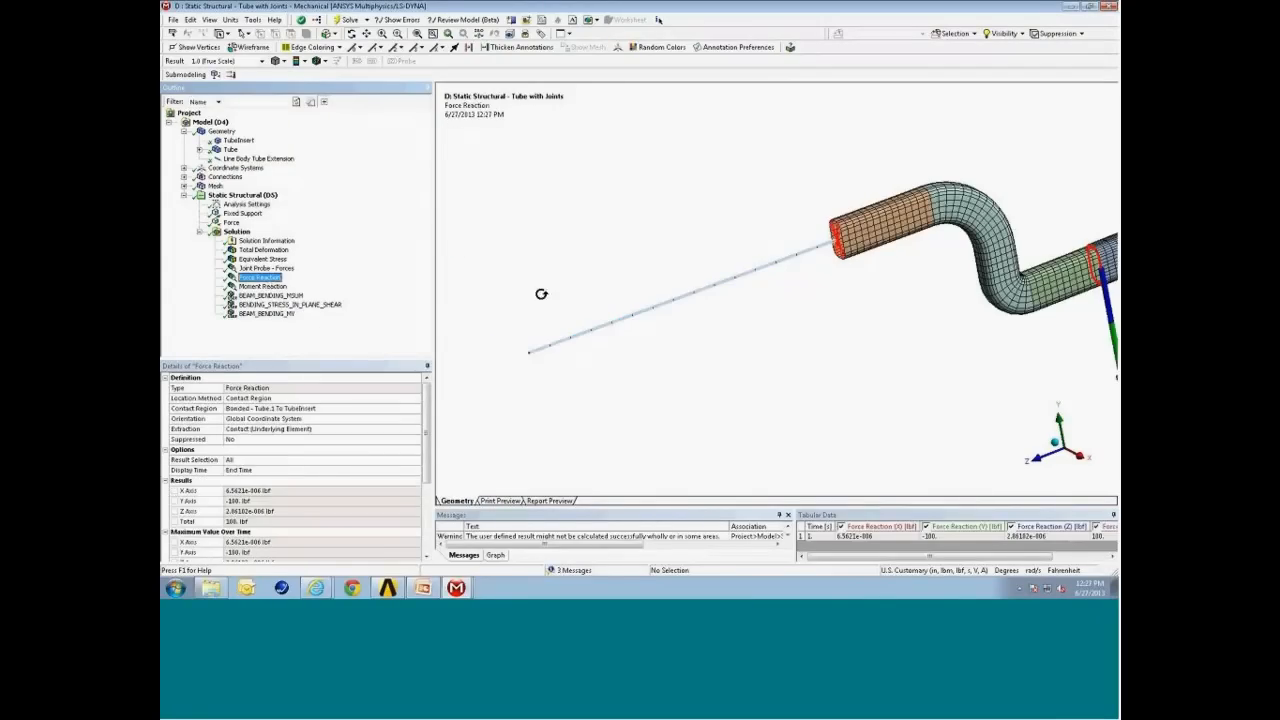
scroll(857, 277, up, 5)
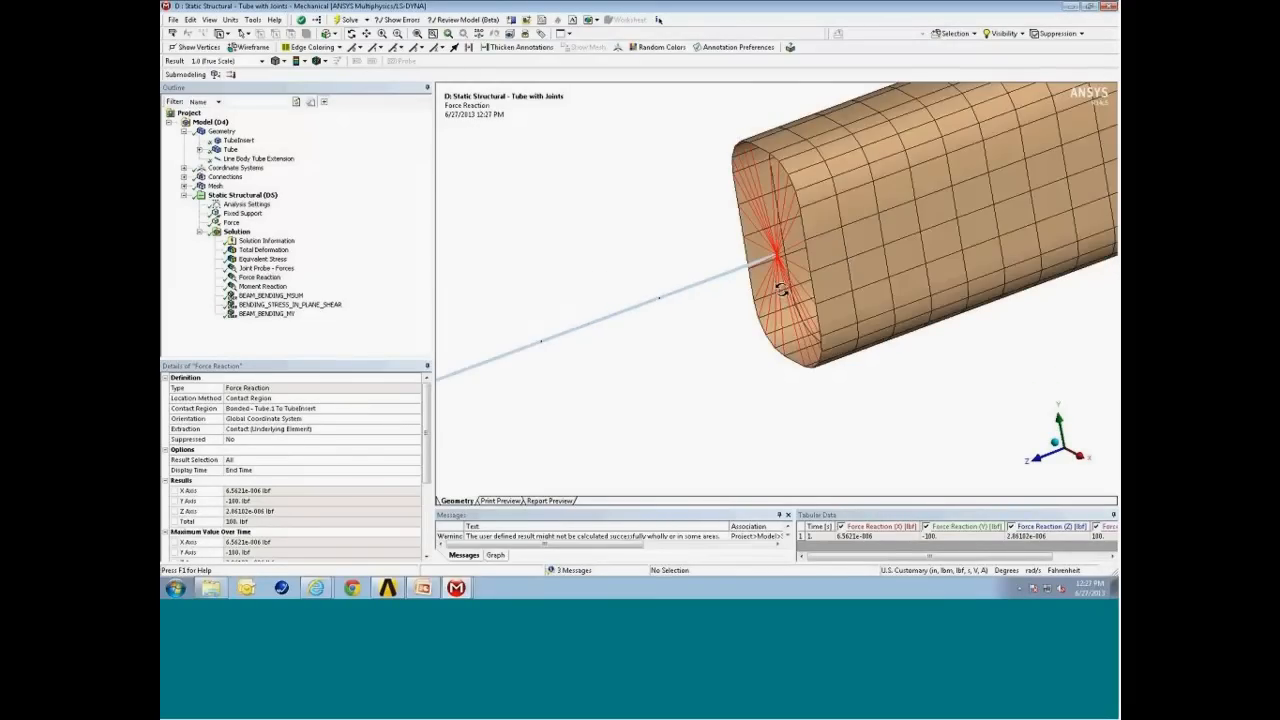
click(280, 243)
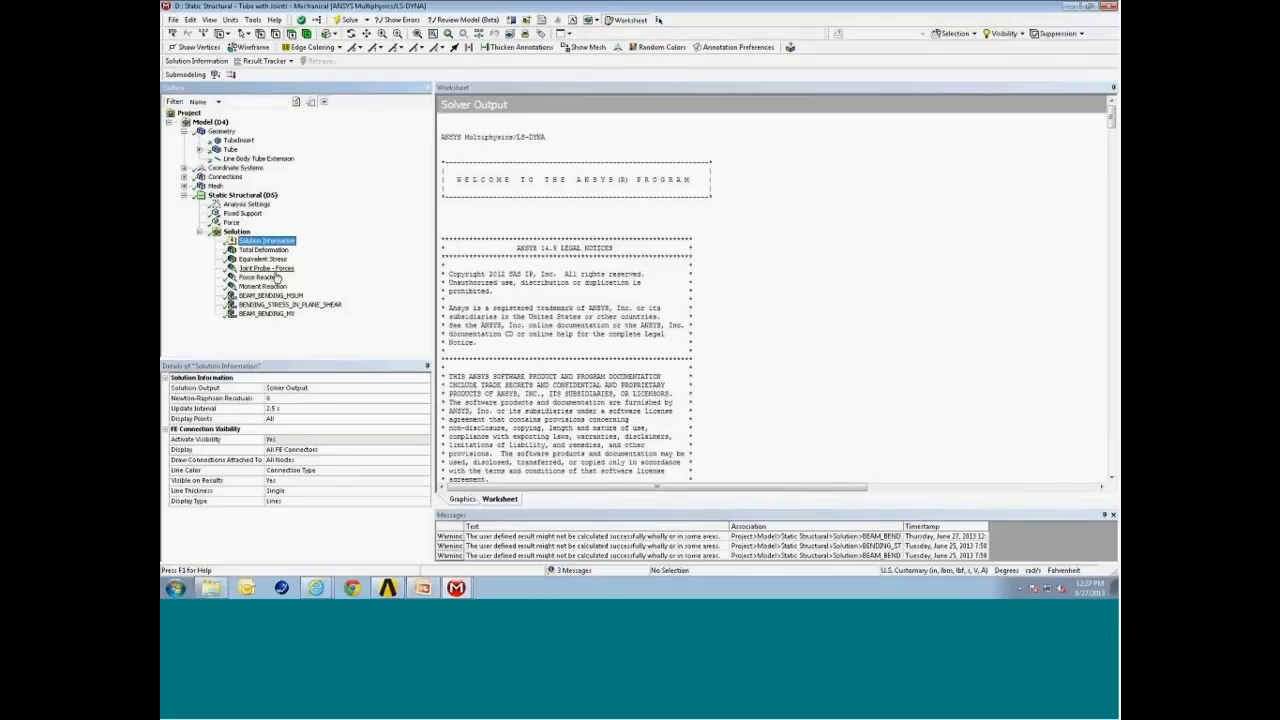
Return to the whole model from the Solution branch and examine the Joint Probe - Forces result closely at the tube opening
click(242, 231)
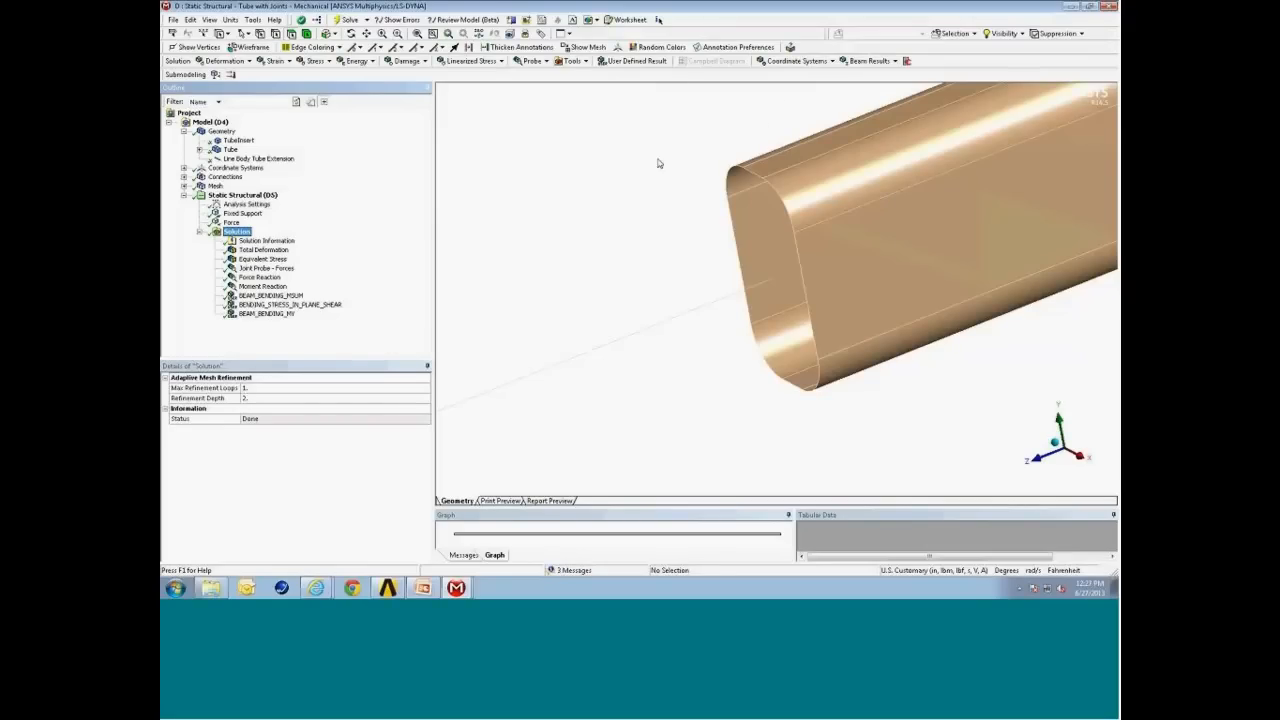
click(418, 33)
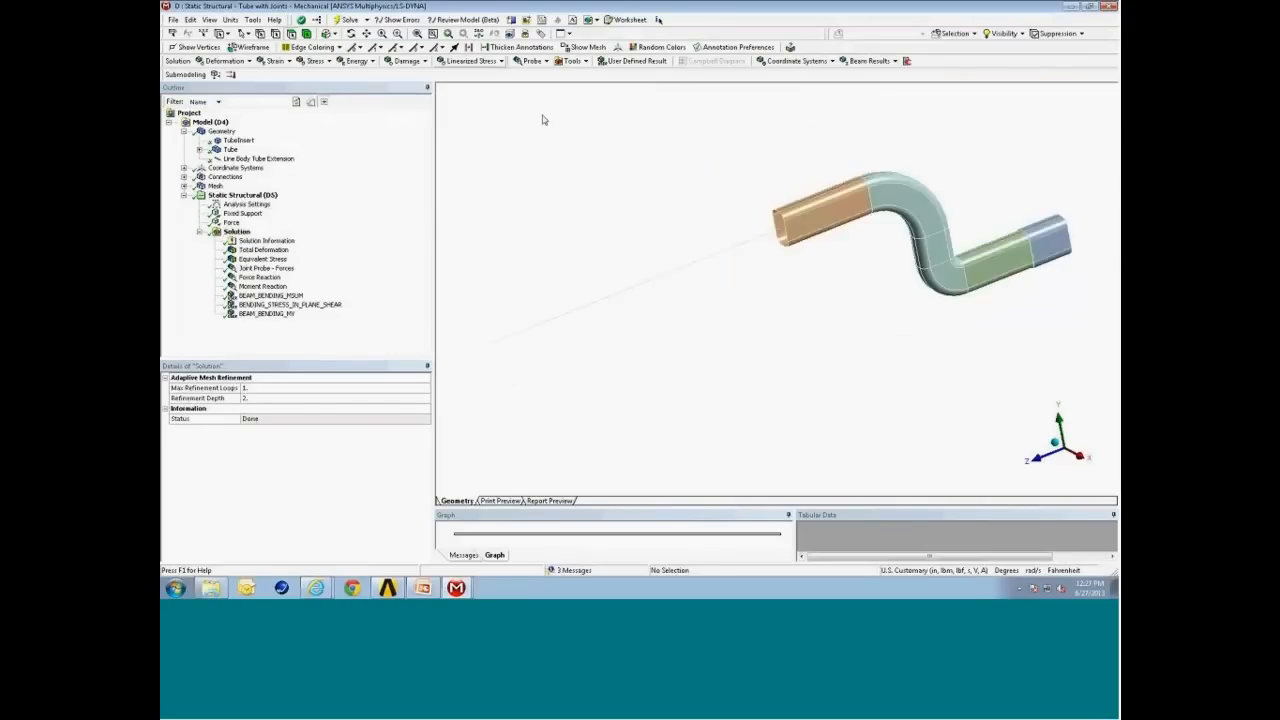
mouse_move(834, 218)
middle_down()
mouse_move(847, 219)
mouse_move(830, 224)
middle_up()
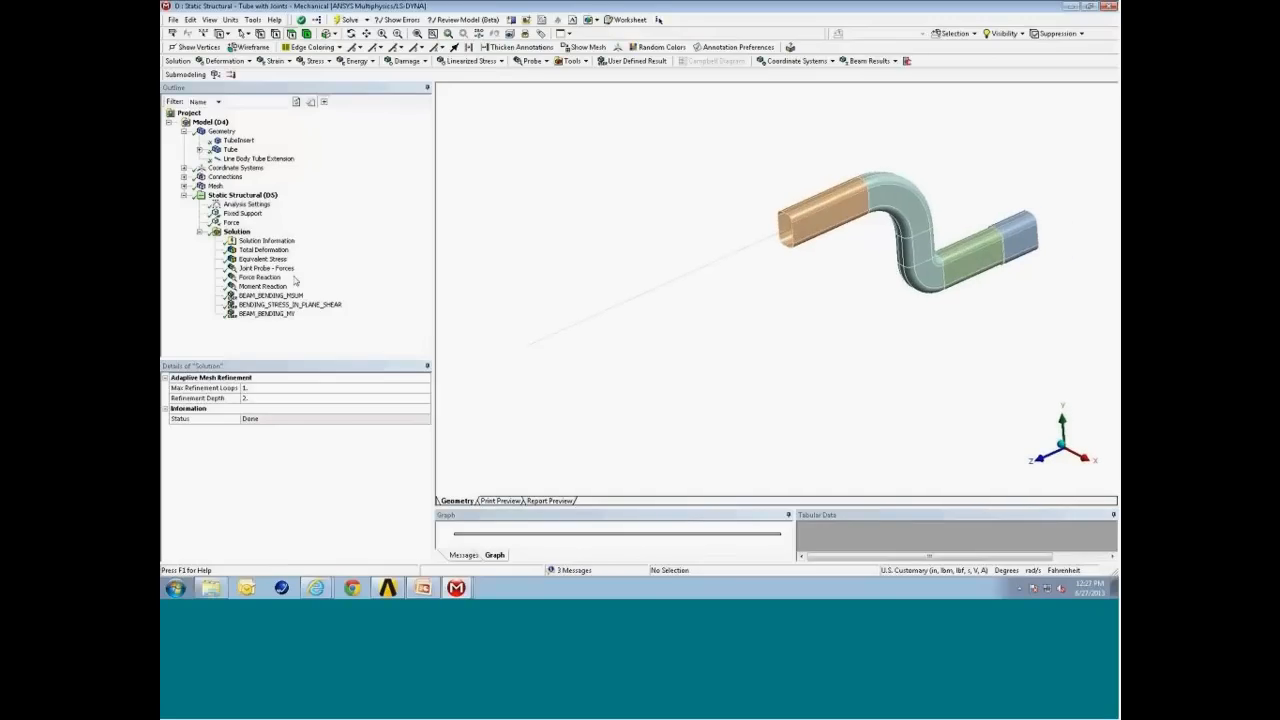
click(281, 270)
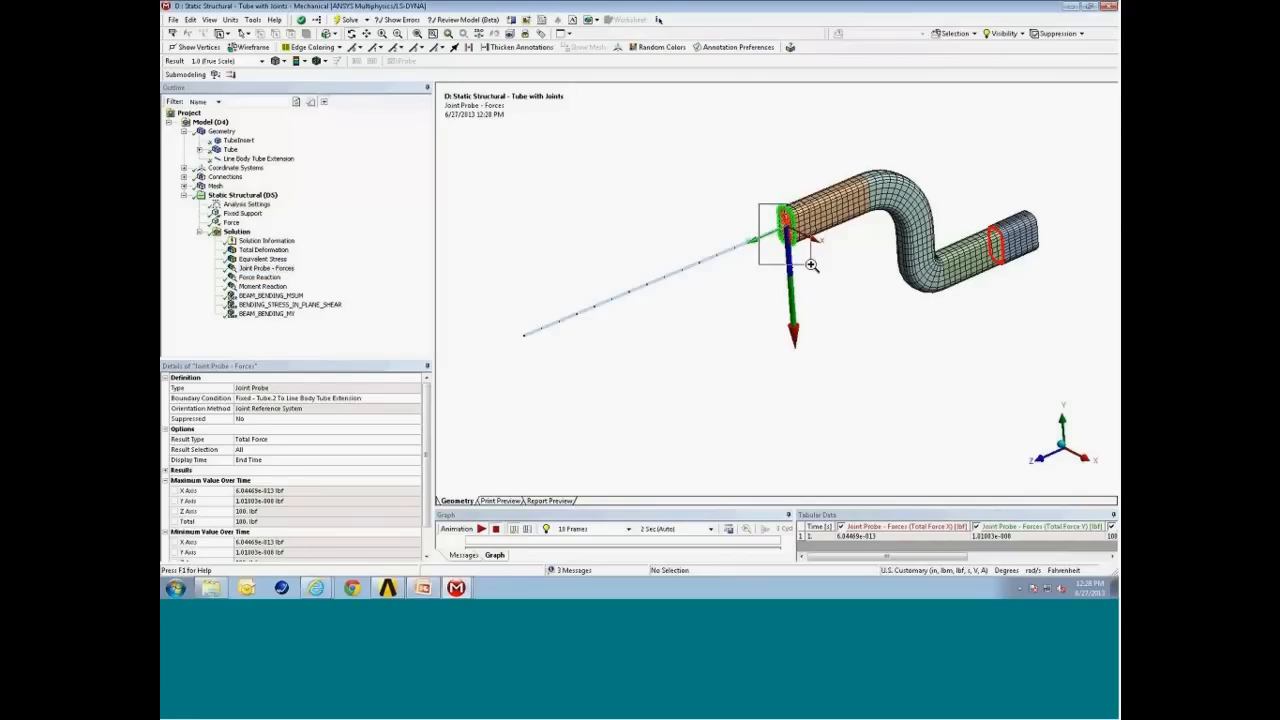
drag(811, 265, 812, 266)
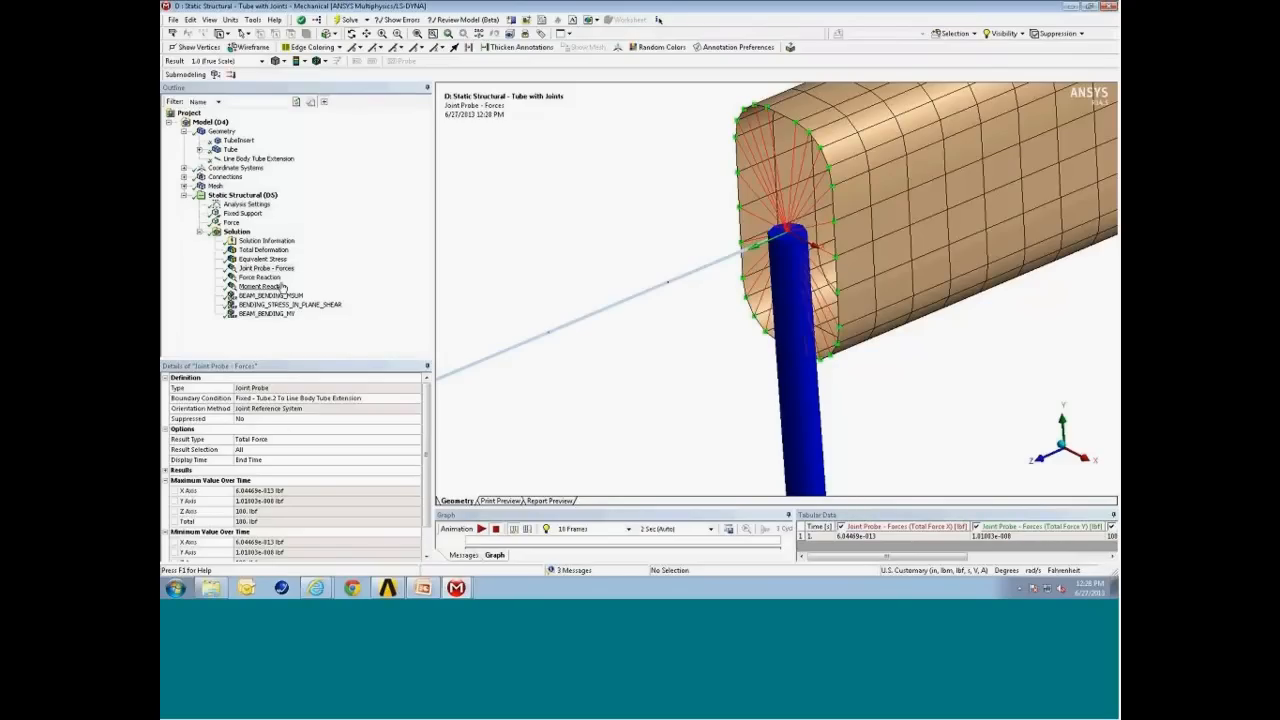
Add a joint probe to the solution with Fixed - Tube.2 To Line Body Tube Extension as its boundary condition
click(237, 231)
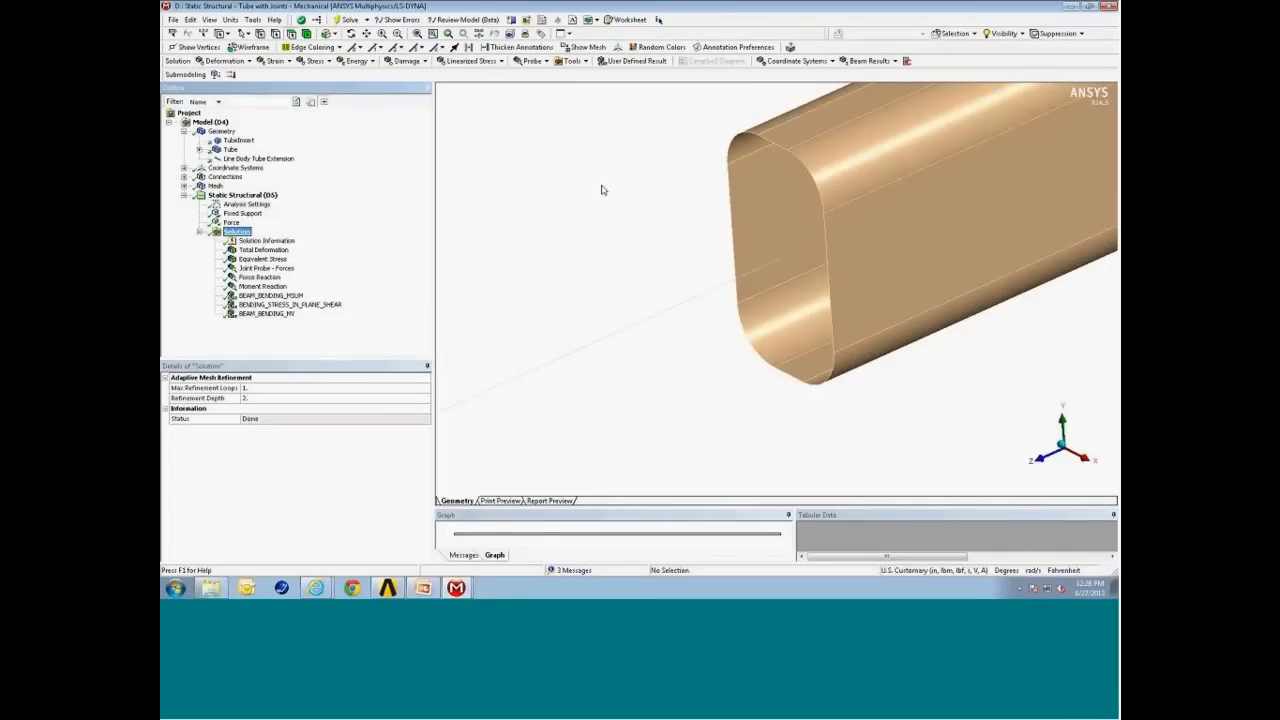
click(585, 62)
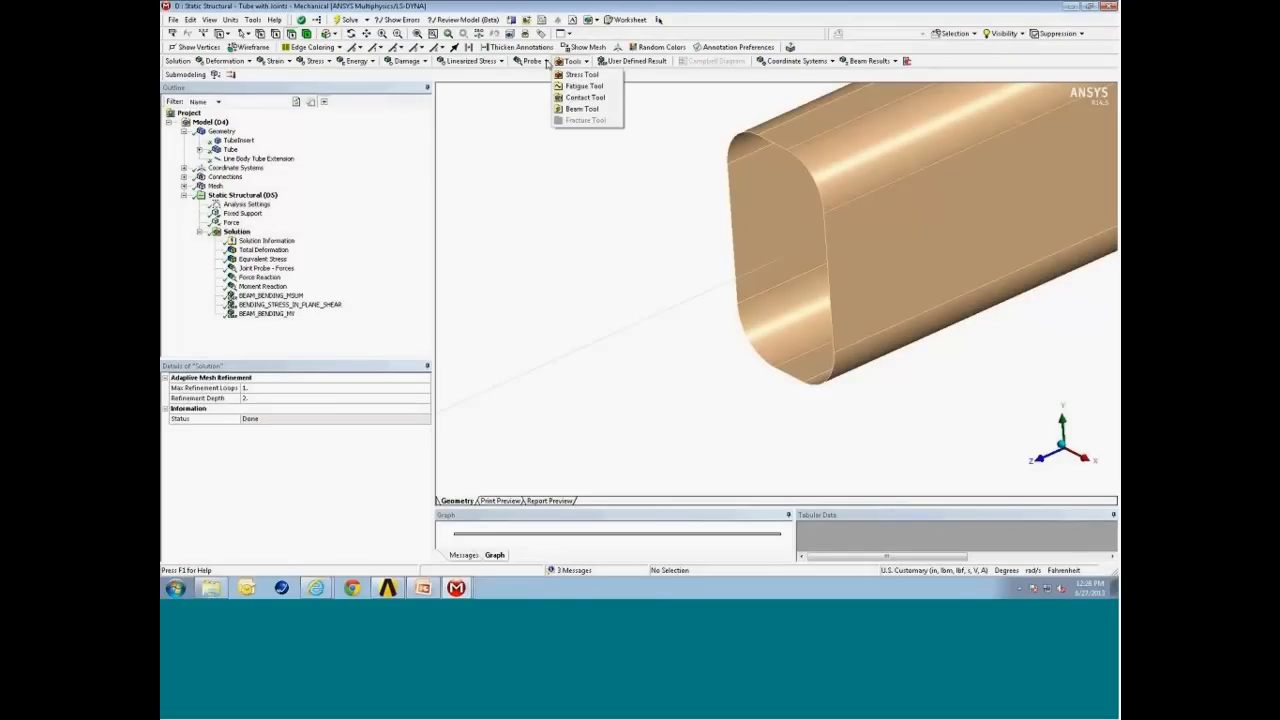
click(546, 62)
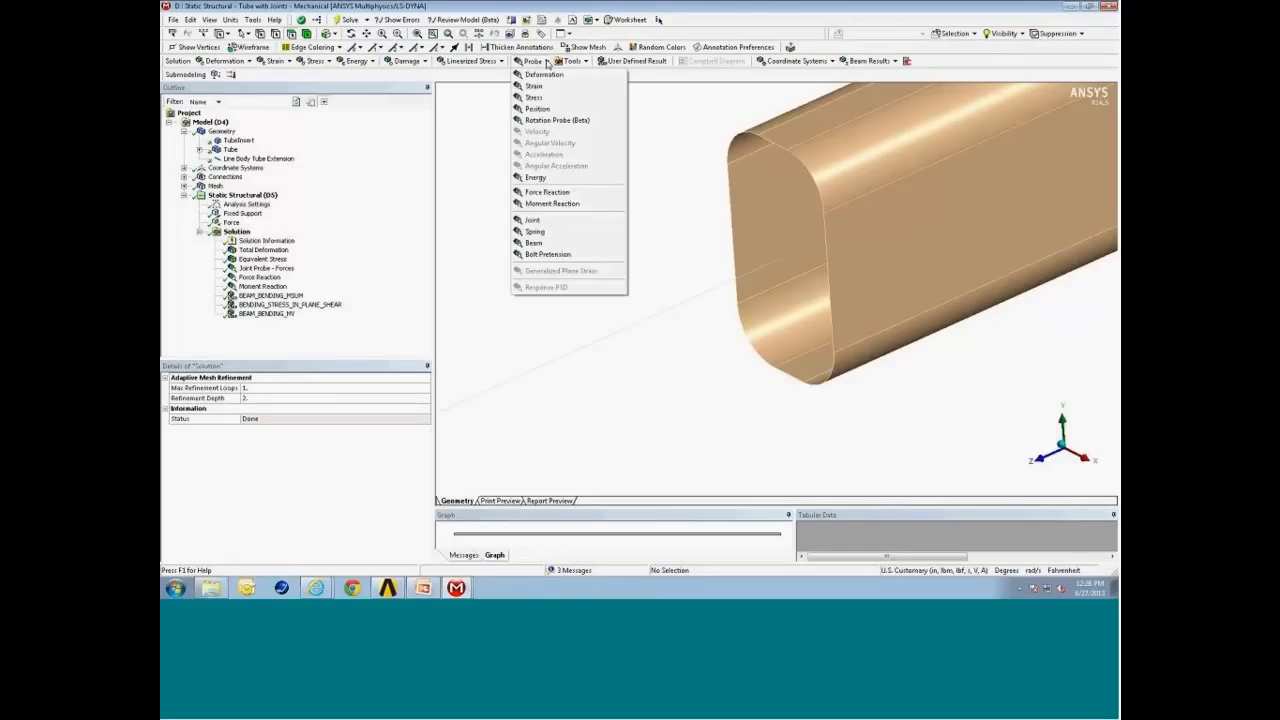
click(547, 222)
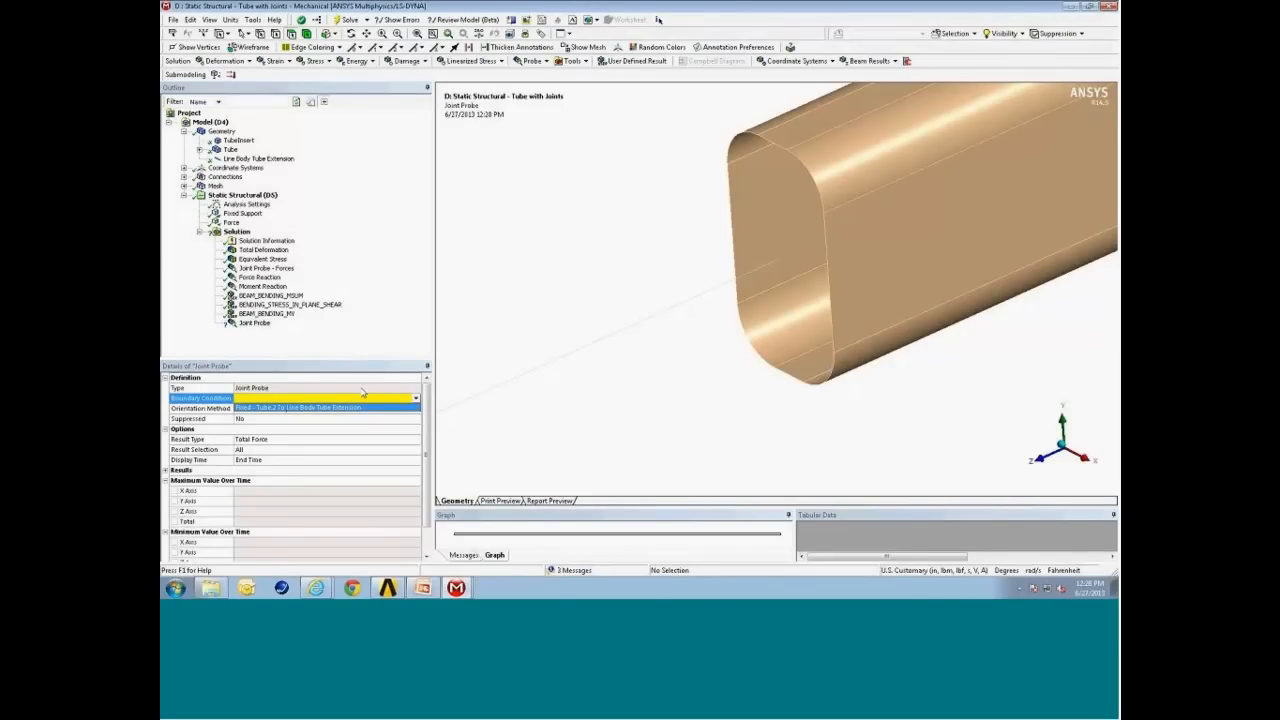
click(320, 408)
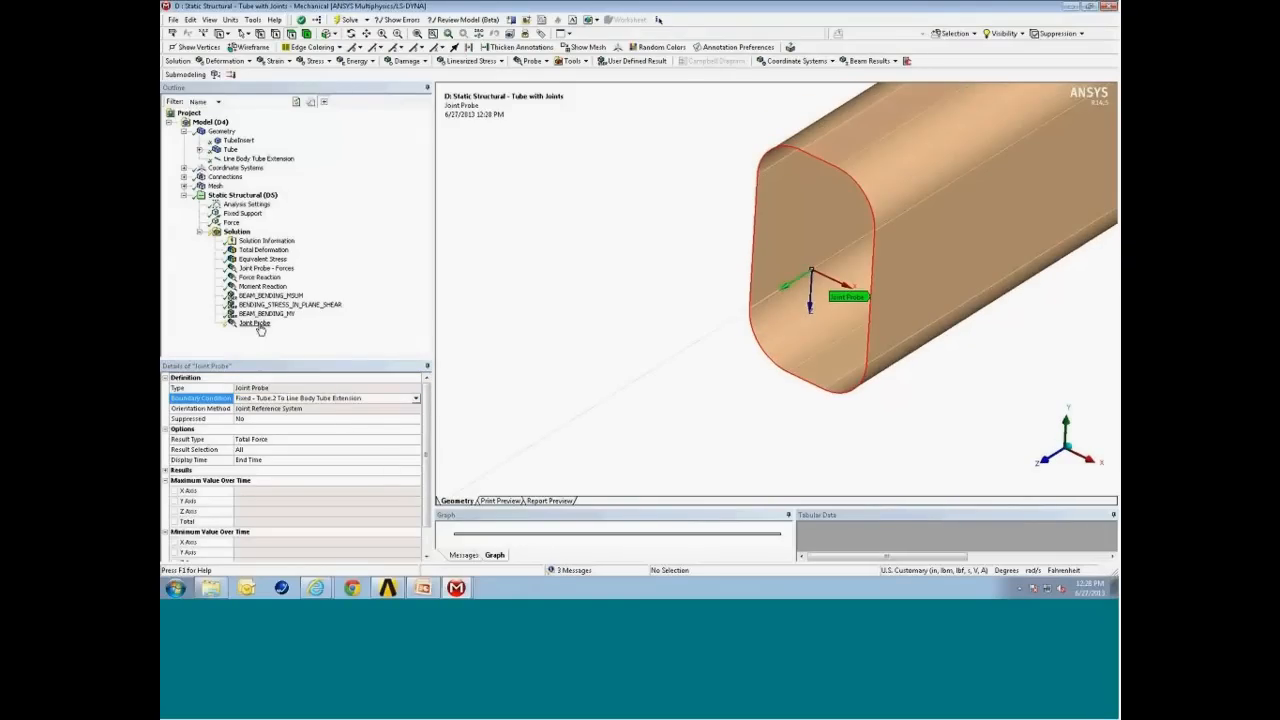
Set the new joint probe's result type to Total Moment, evaluate it and inspect the moment vector at the tube opening
click(352, 442)
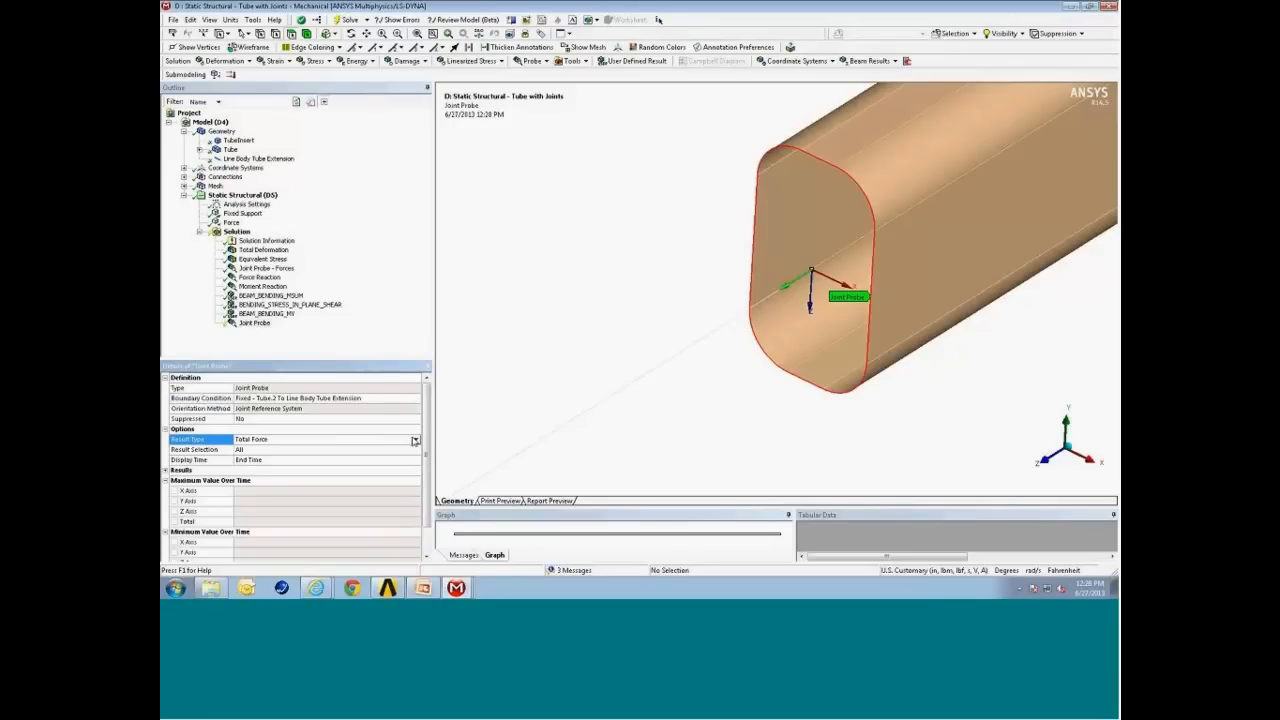
click(414, 440)
click(305, 452)
right_click(256, 323)
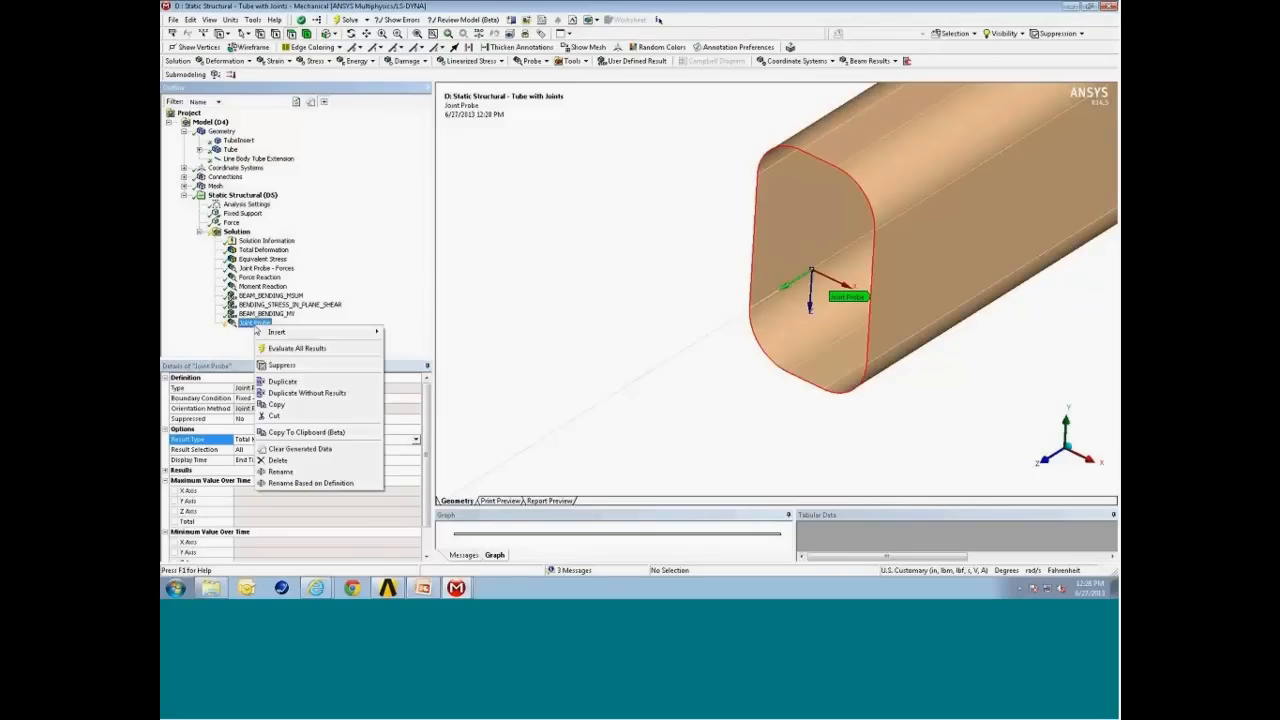
click(288, 348)
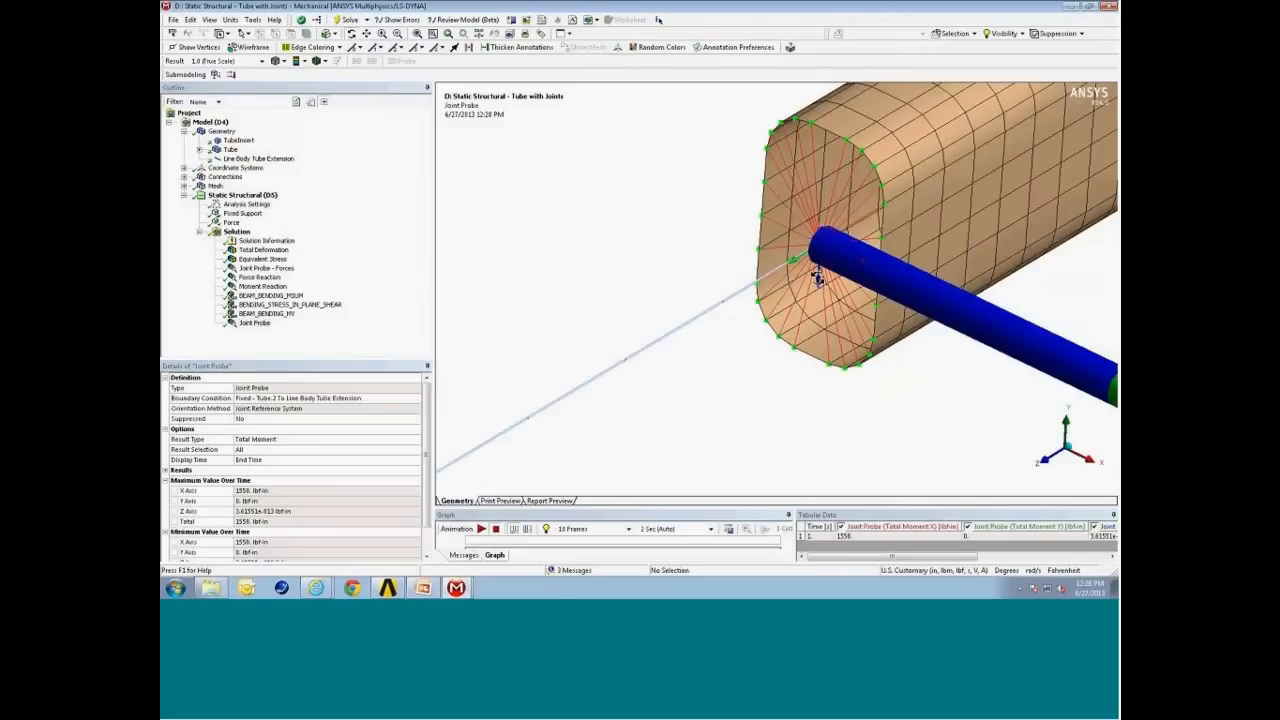
middle_drag(817, 277, 803, 276)
scroll(816, 277, down, 3)
scroll(824, 270, down, 2)
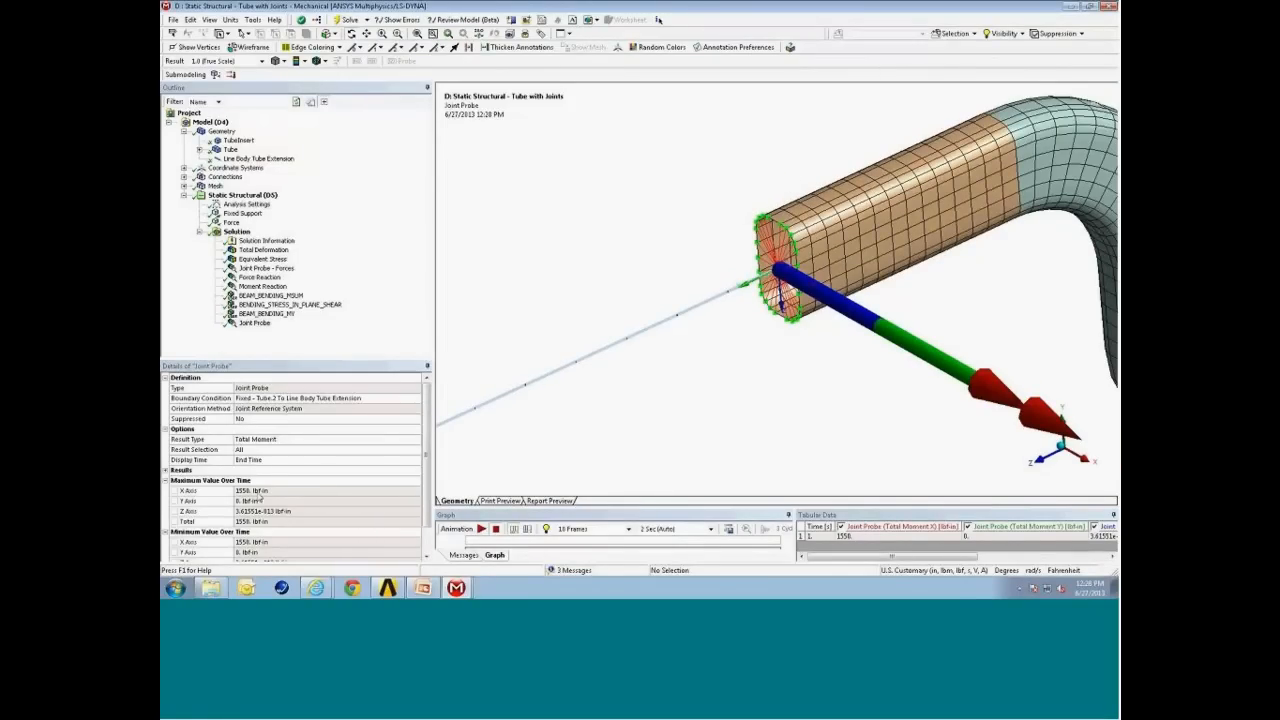
middle_drag(832, 305, 842, 304)
scroll(842, 304, down, 3)
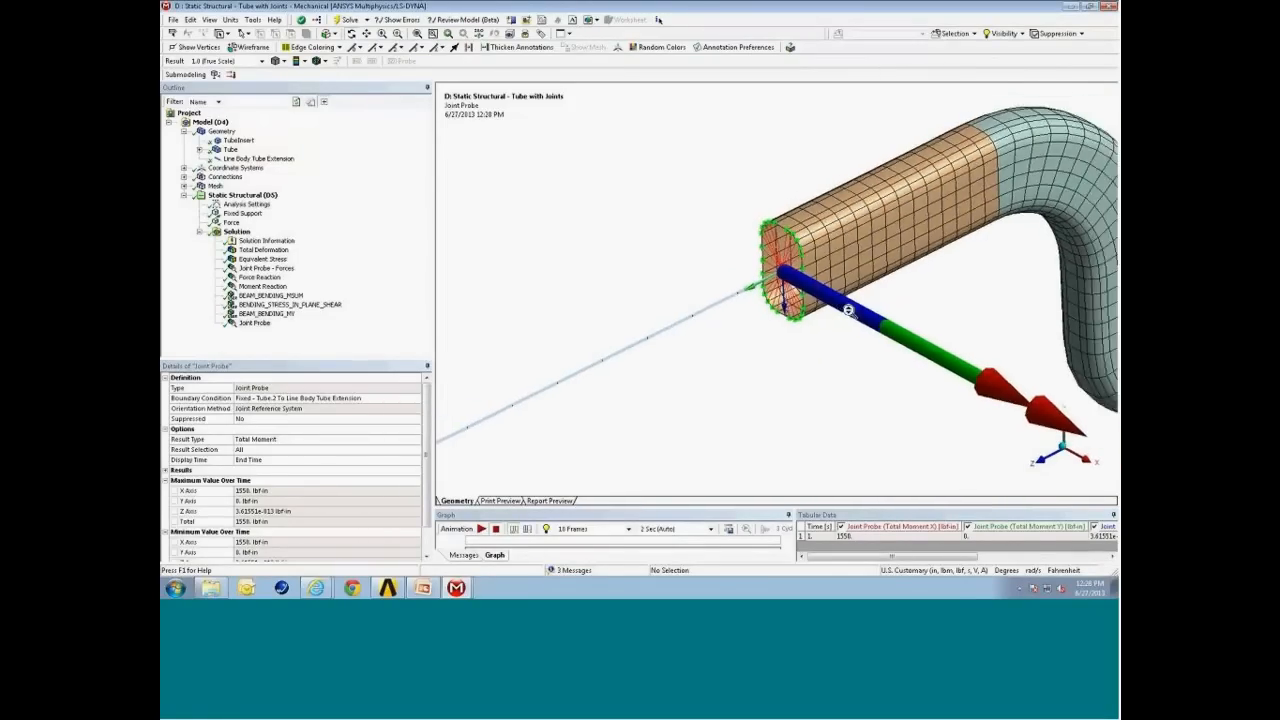
Close the Tube with Joints Mechanical session and the open DesignModeler session to return to the project schematic
drag(729, 233, 838, 325)
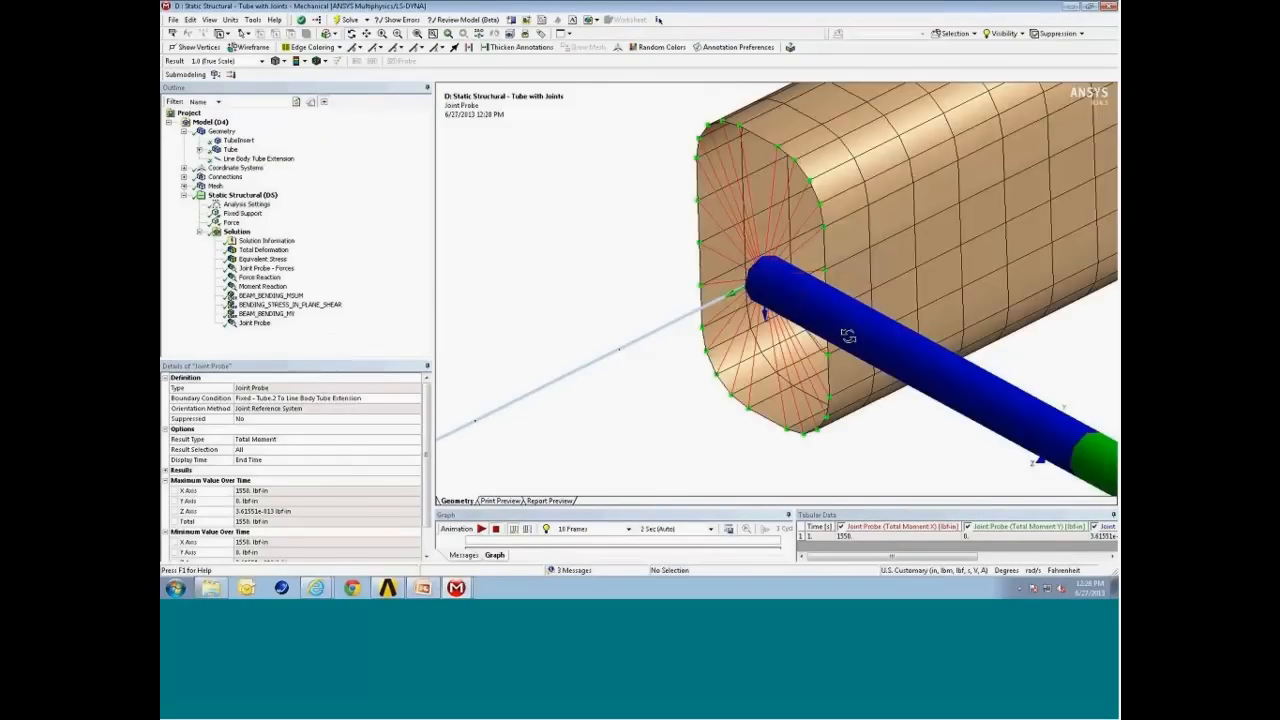
scroll(848, 334, down, 3)
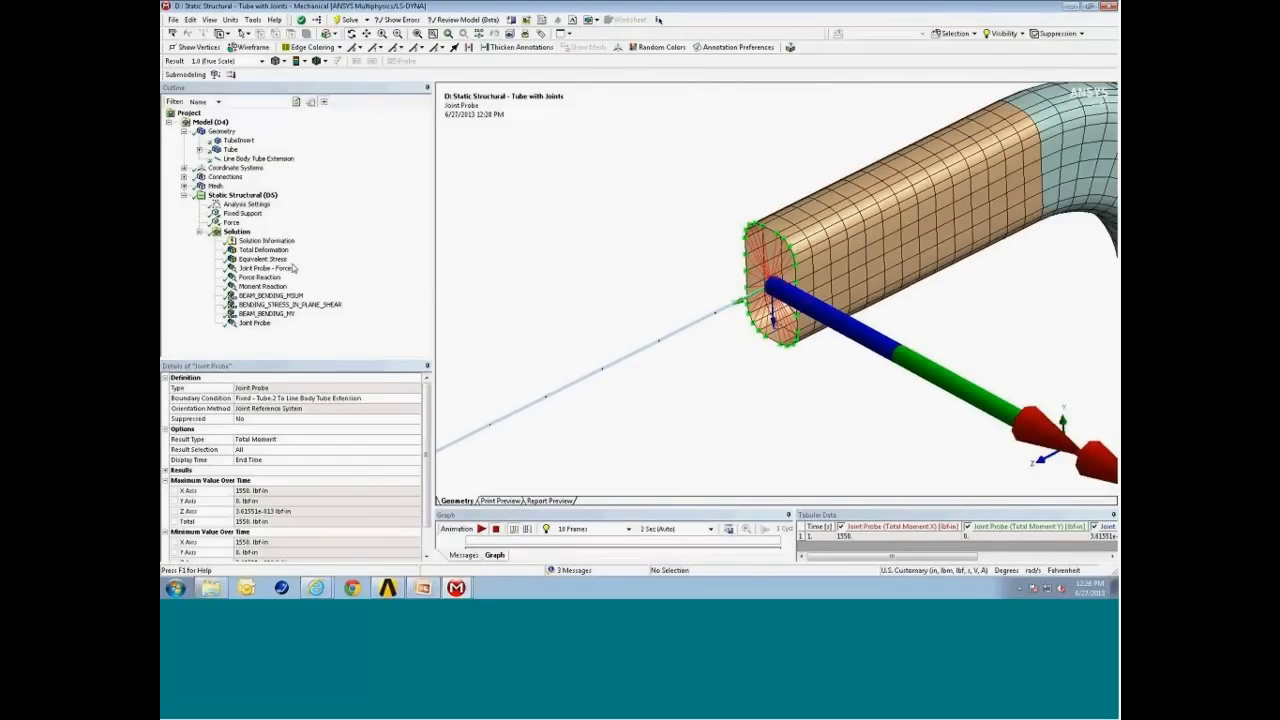
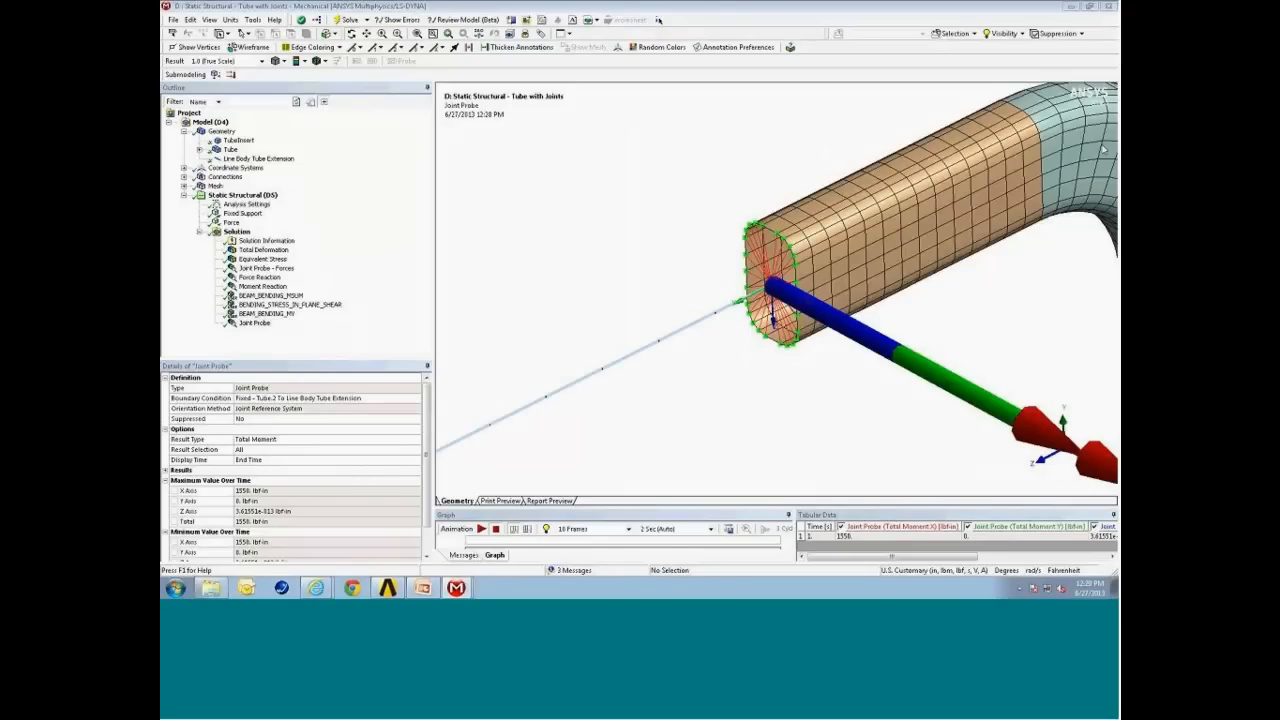
click(1106, 9)
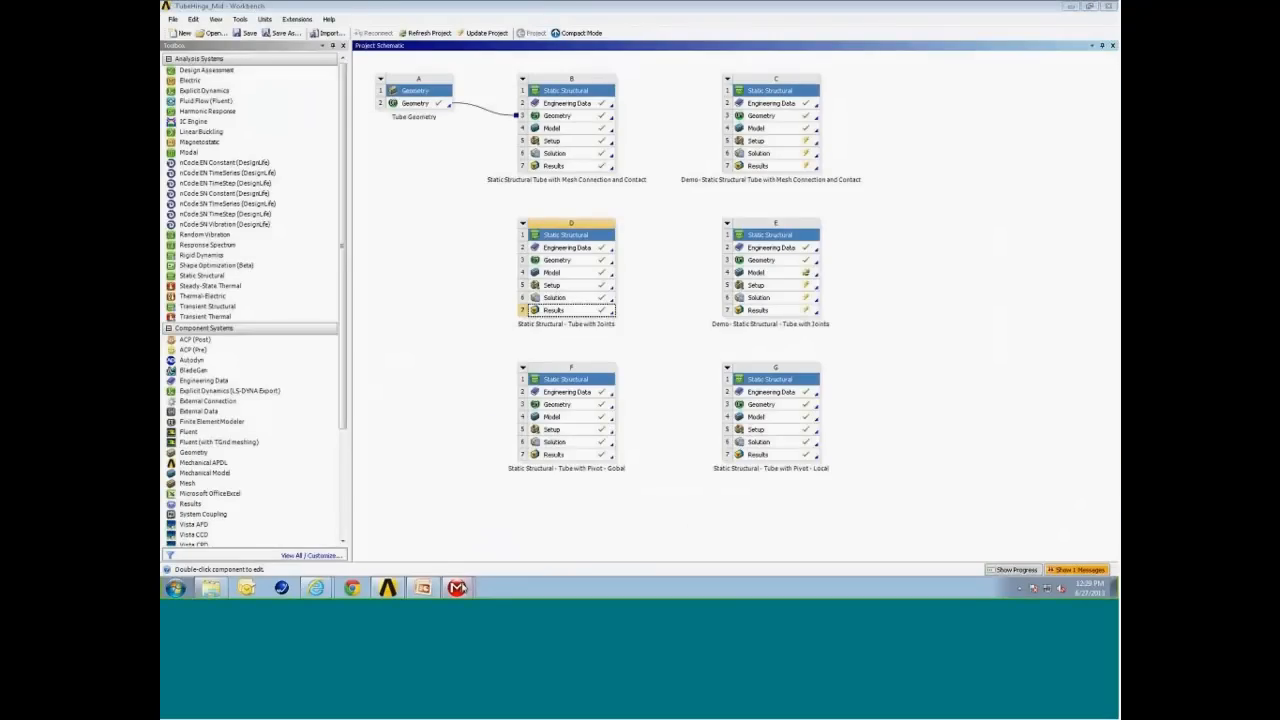
mouse_move(462, 588)
right_click(447, 545)
click(487, 536)
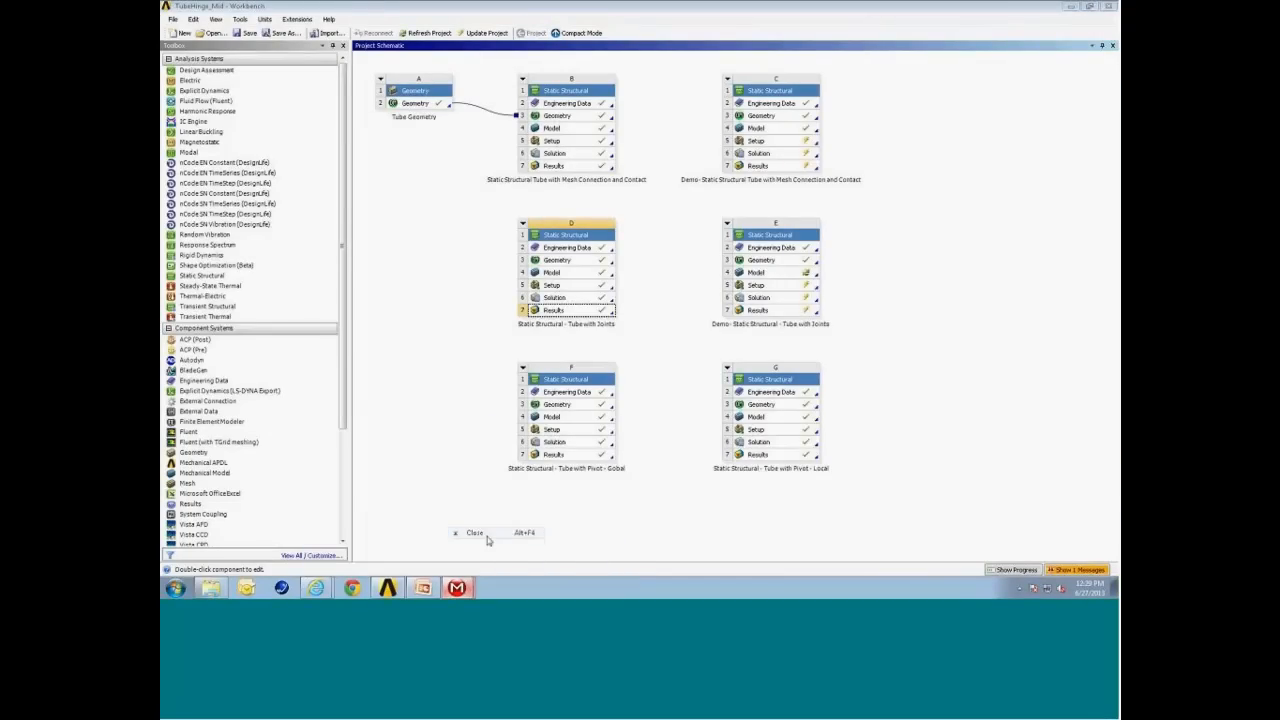
right_click(457, 589)
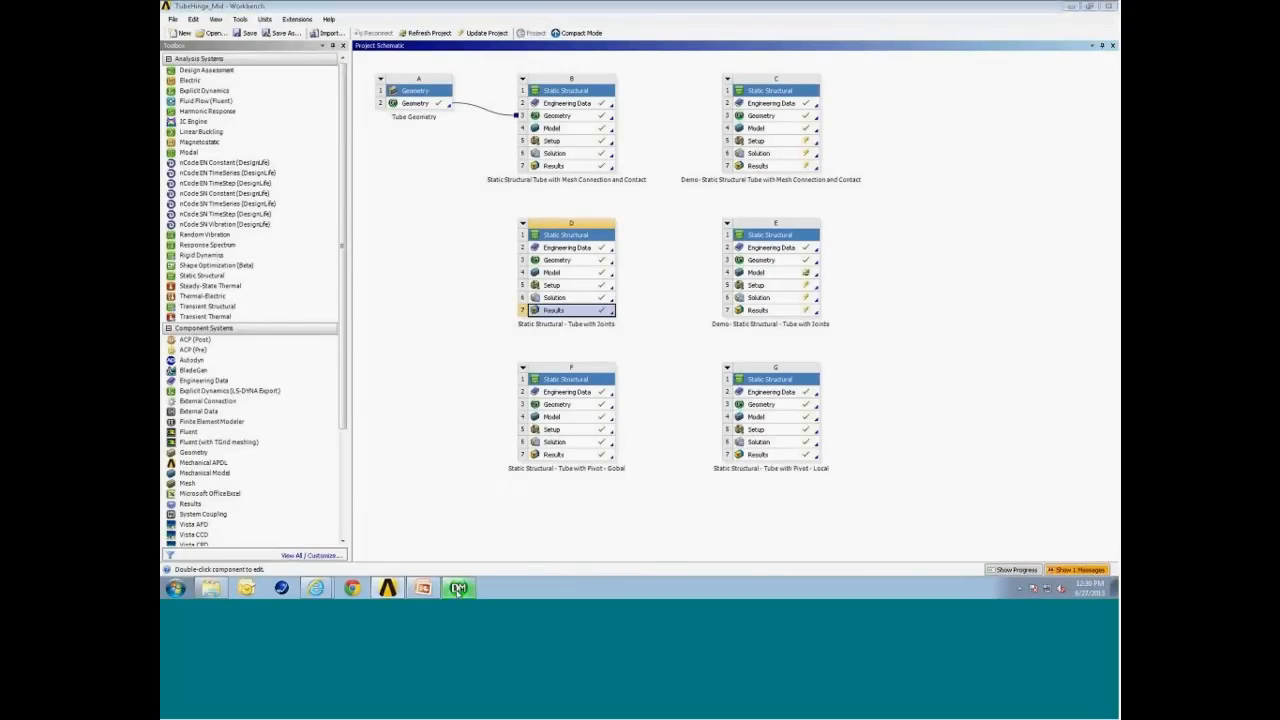
click(440, 566)
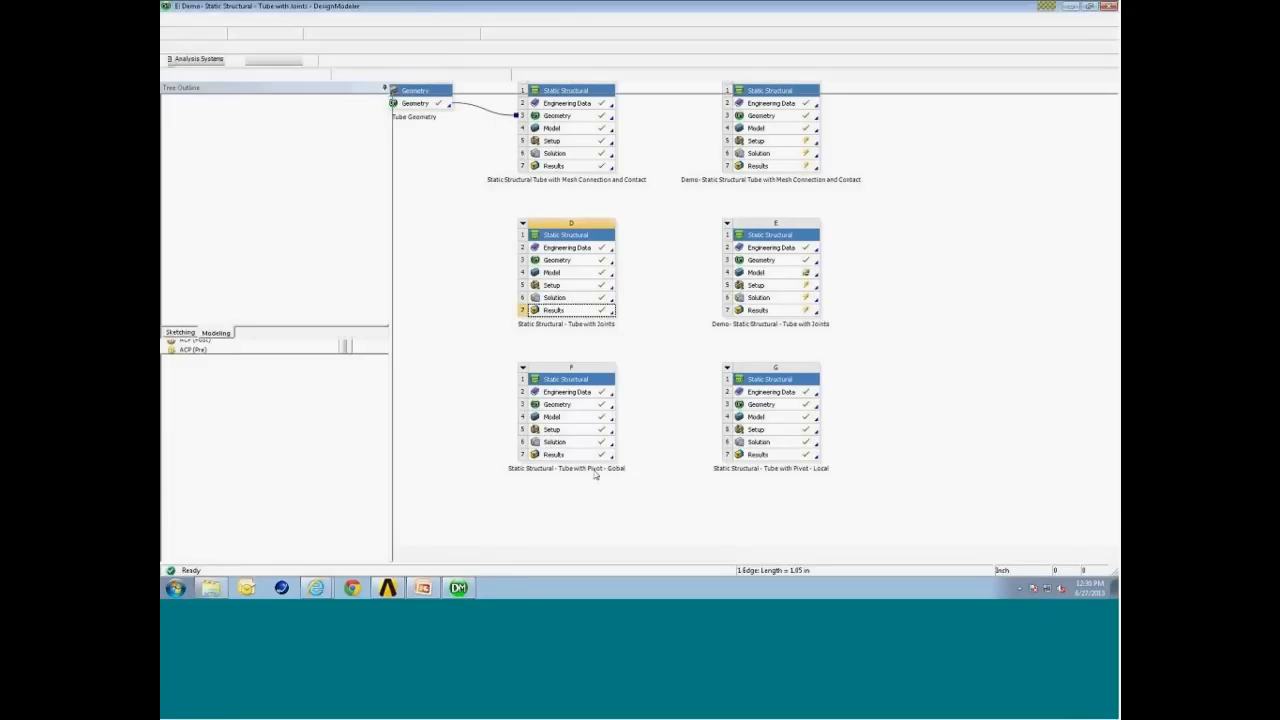
Open the models of the Tube with Pivot - Global and Tube with Pivot - Local systems in separate Mechanical sessions
click(572, 418)
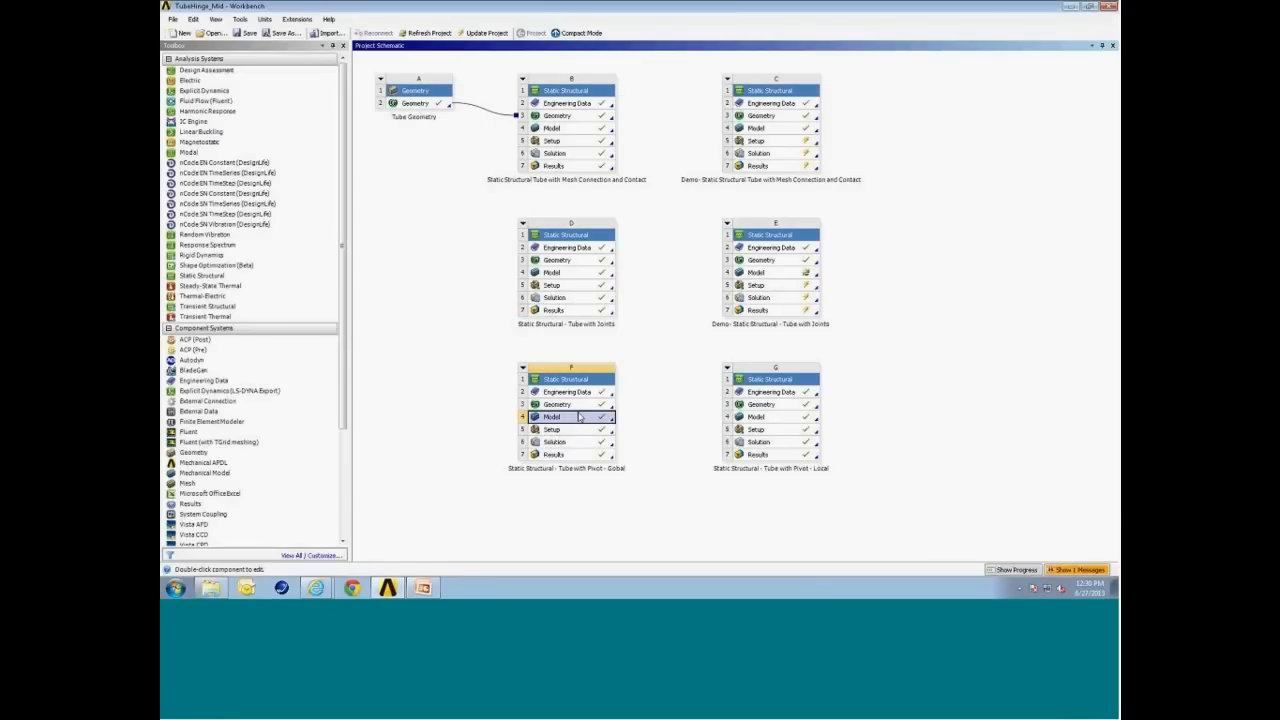
double_click(578, 416)
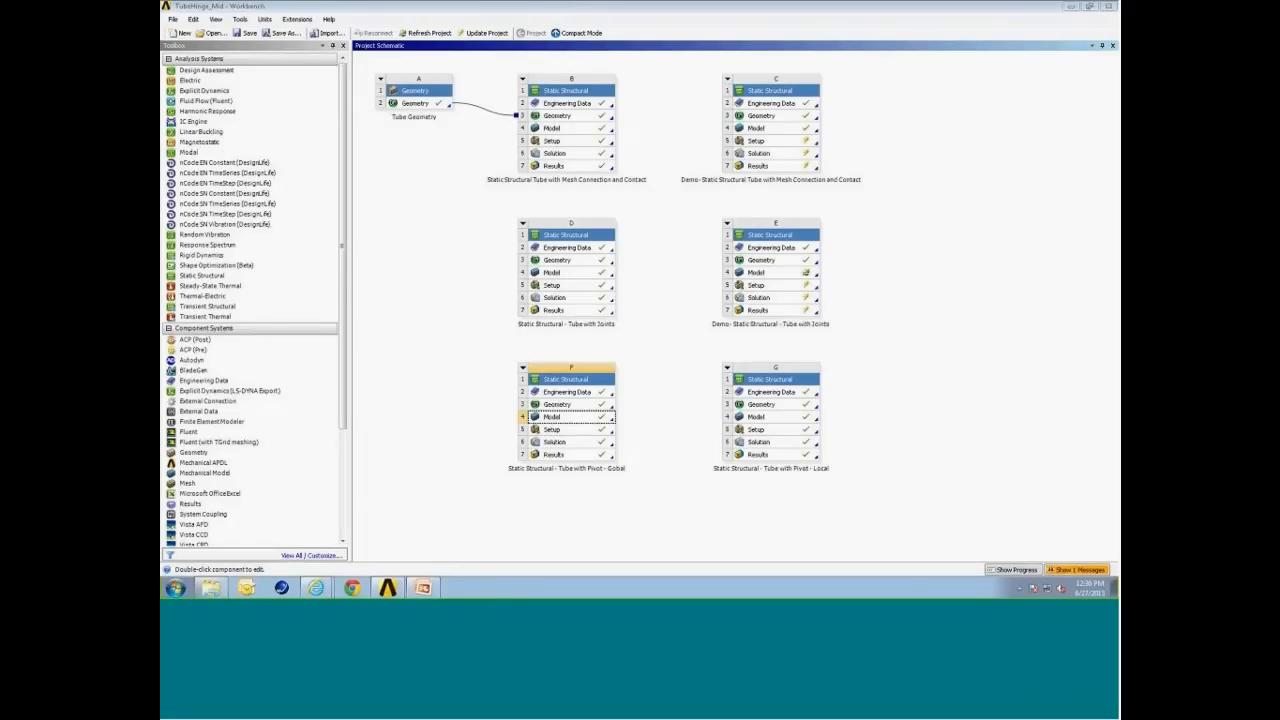
click(567, 420)
double_click(567, 420)
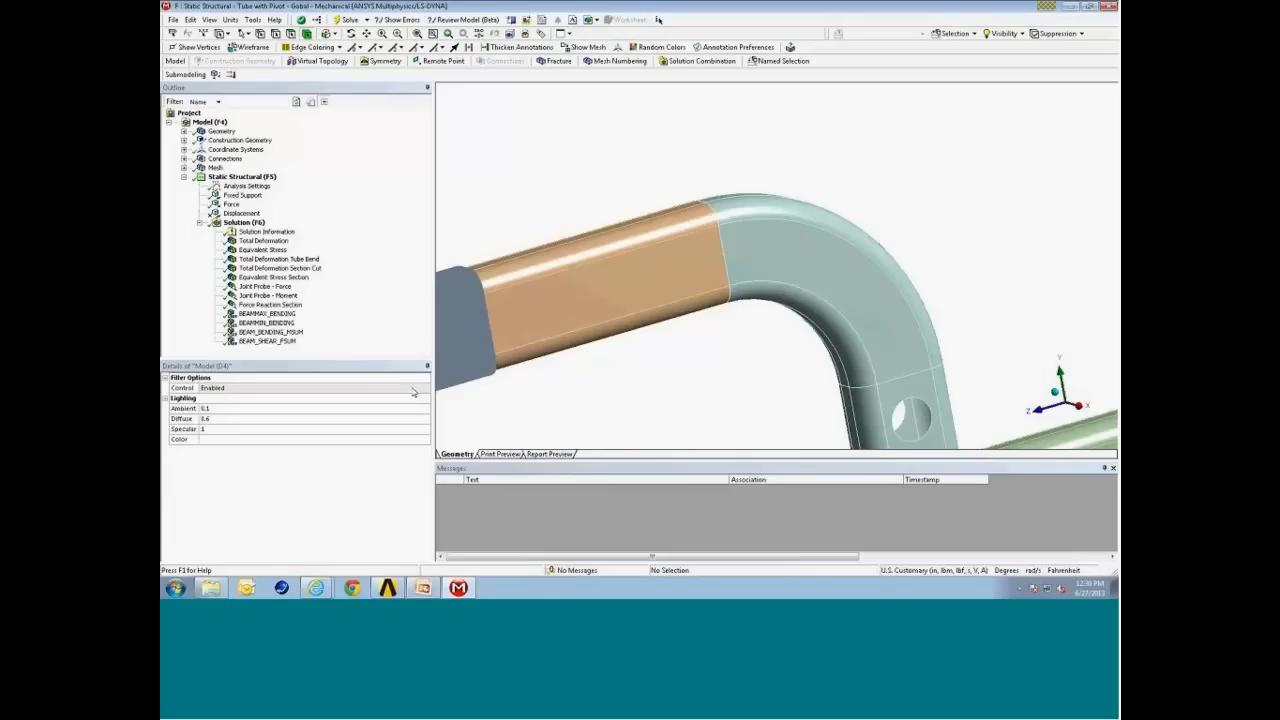
click(417, 33)
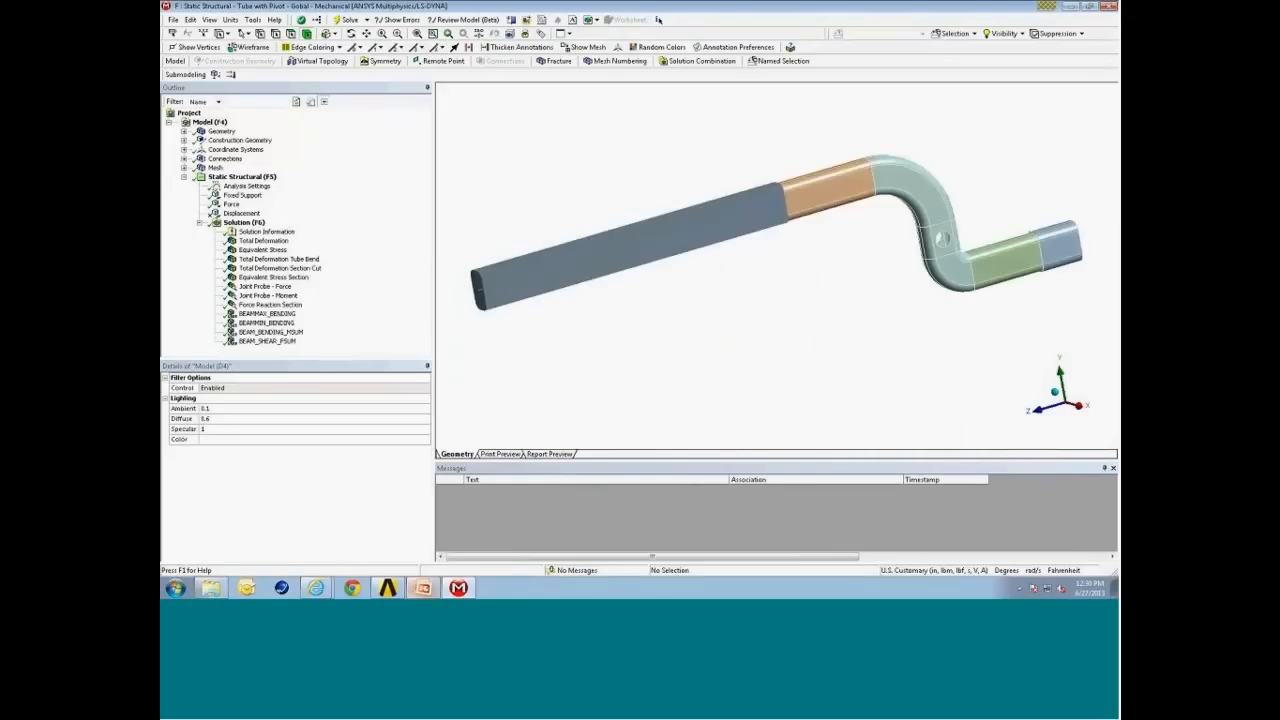
click(388, 588)
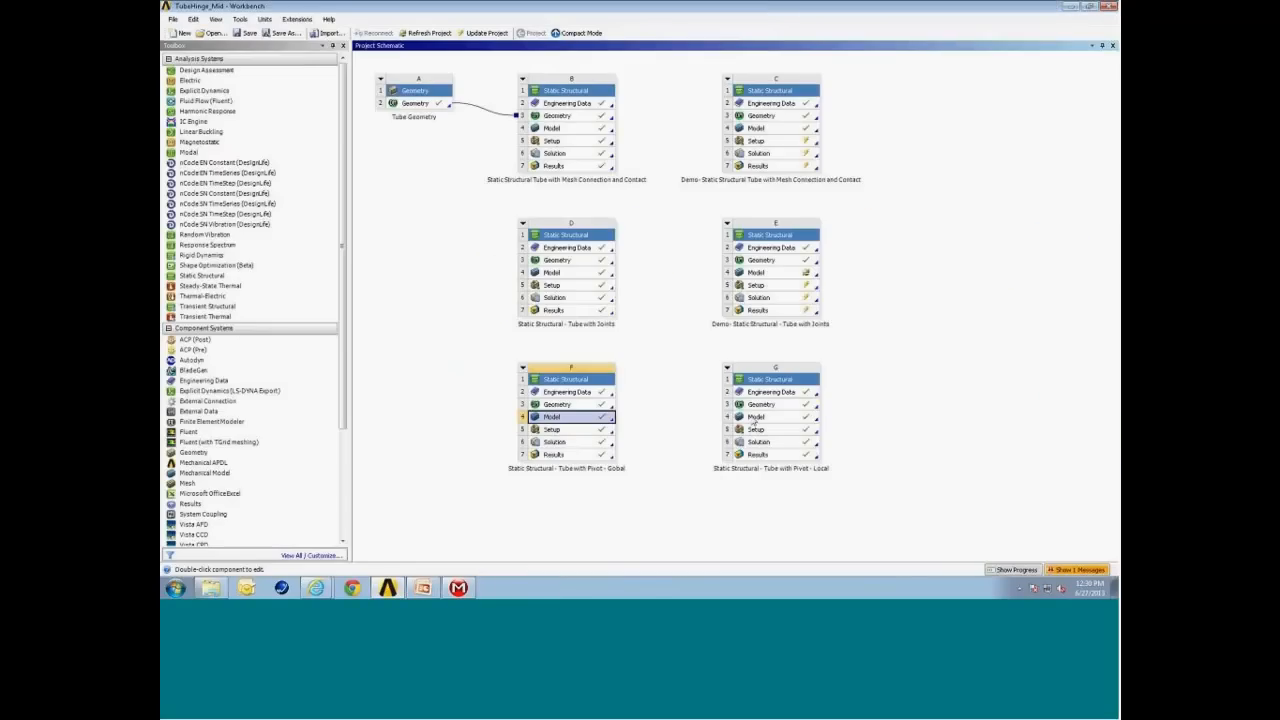
double_click(753, 418)
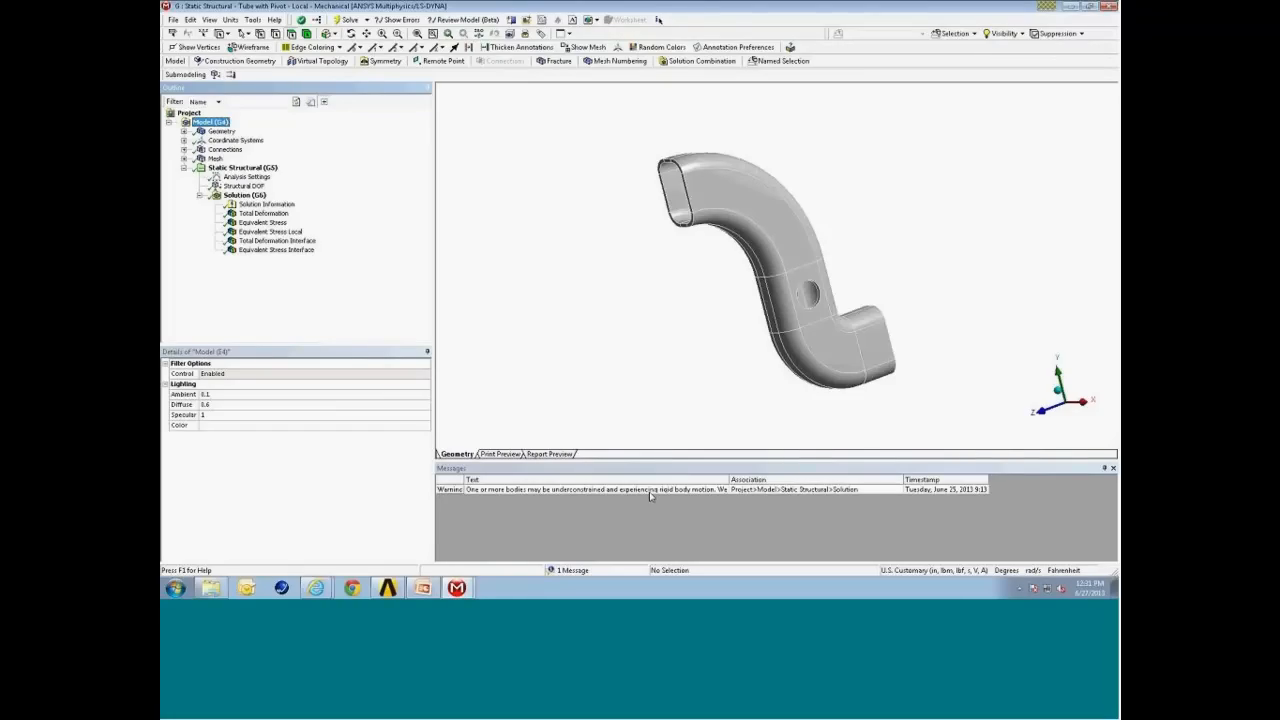
Return to the Tube with Pivot - Global model and examine the tube bend with its pivot hole and the Static Structural loads
click(456, 588)
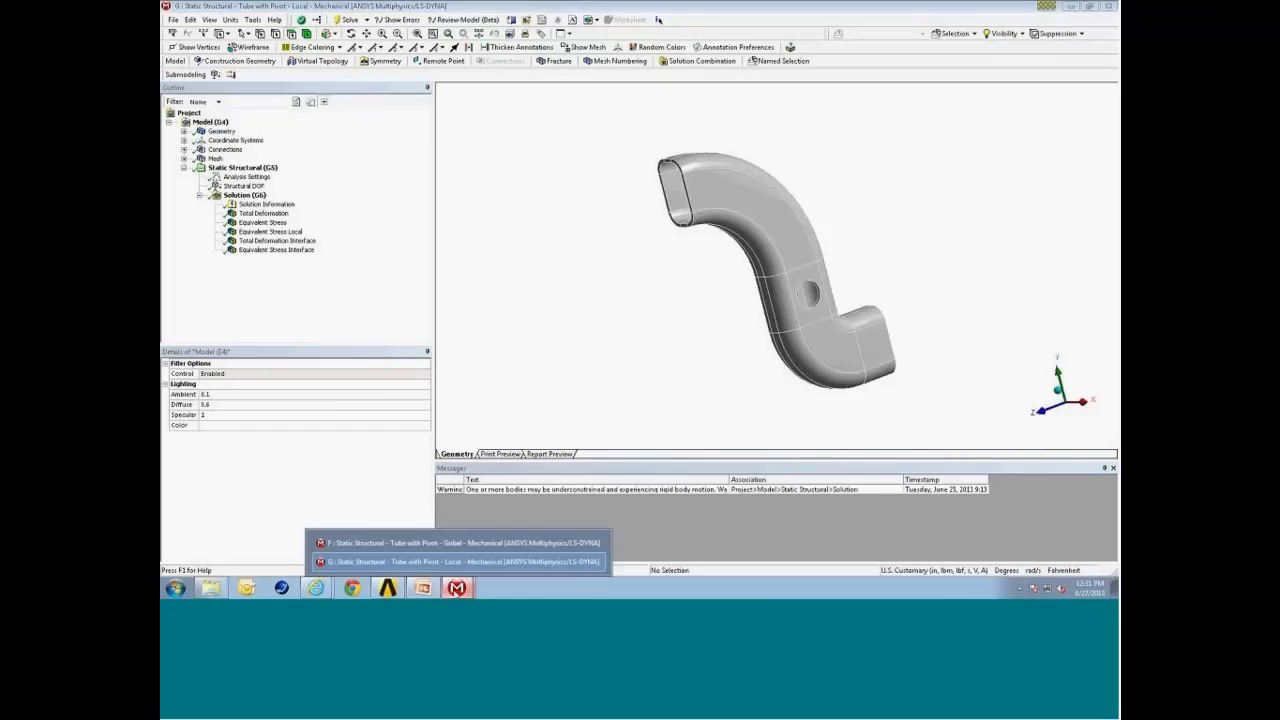
click(395, 543)
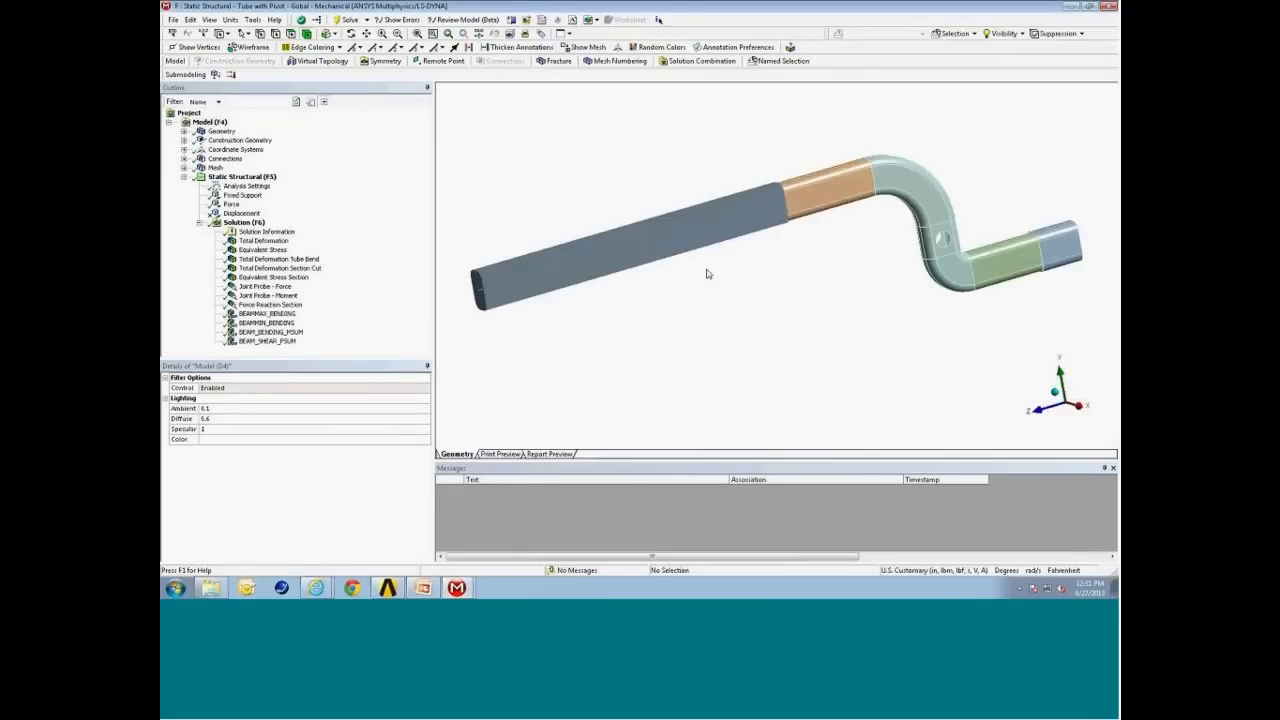
scroll(706, 273, down, 5)
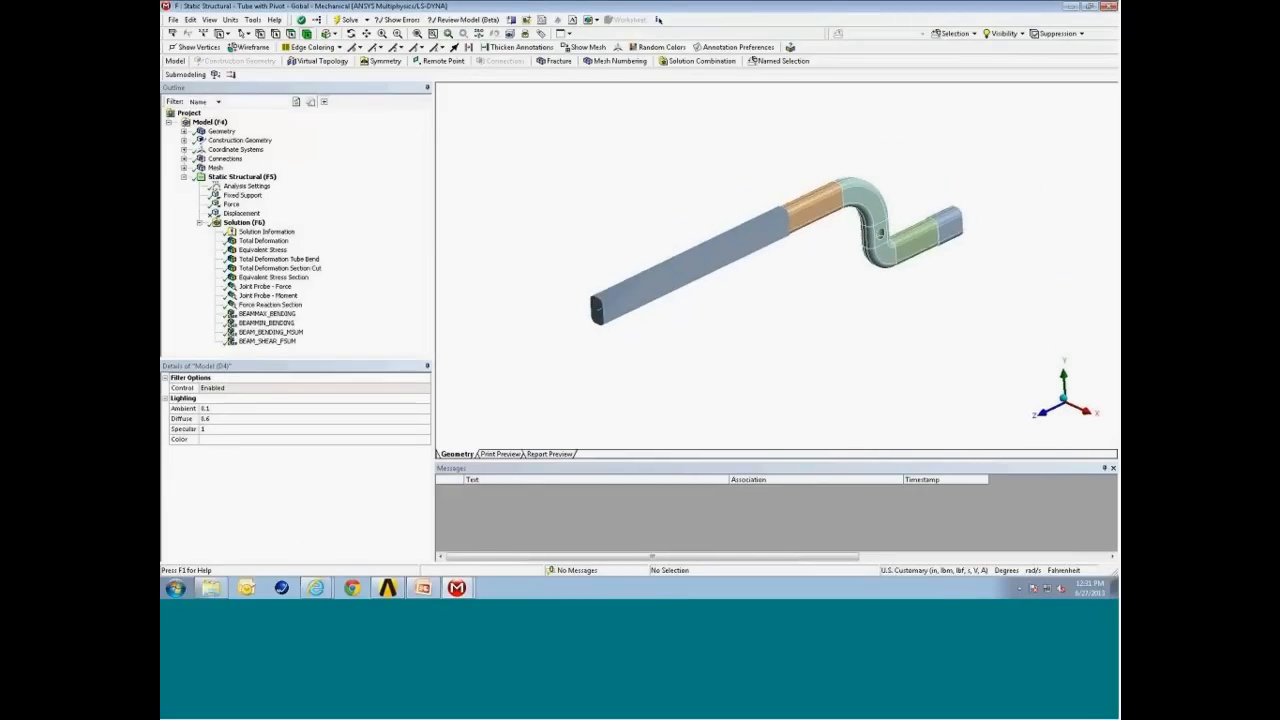
right_drag(757, 170, 931, 296)
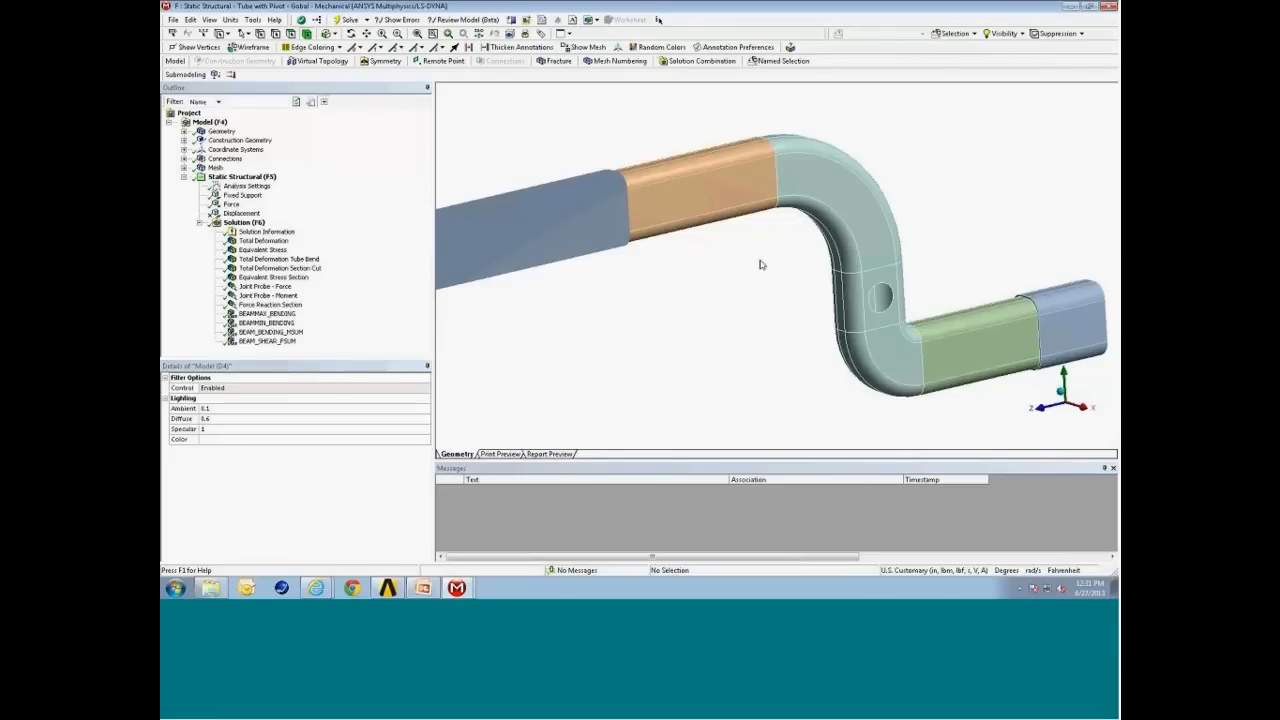
right_drag(772, 112, 945, 428)
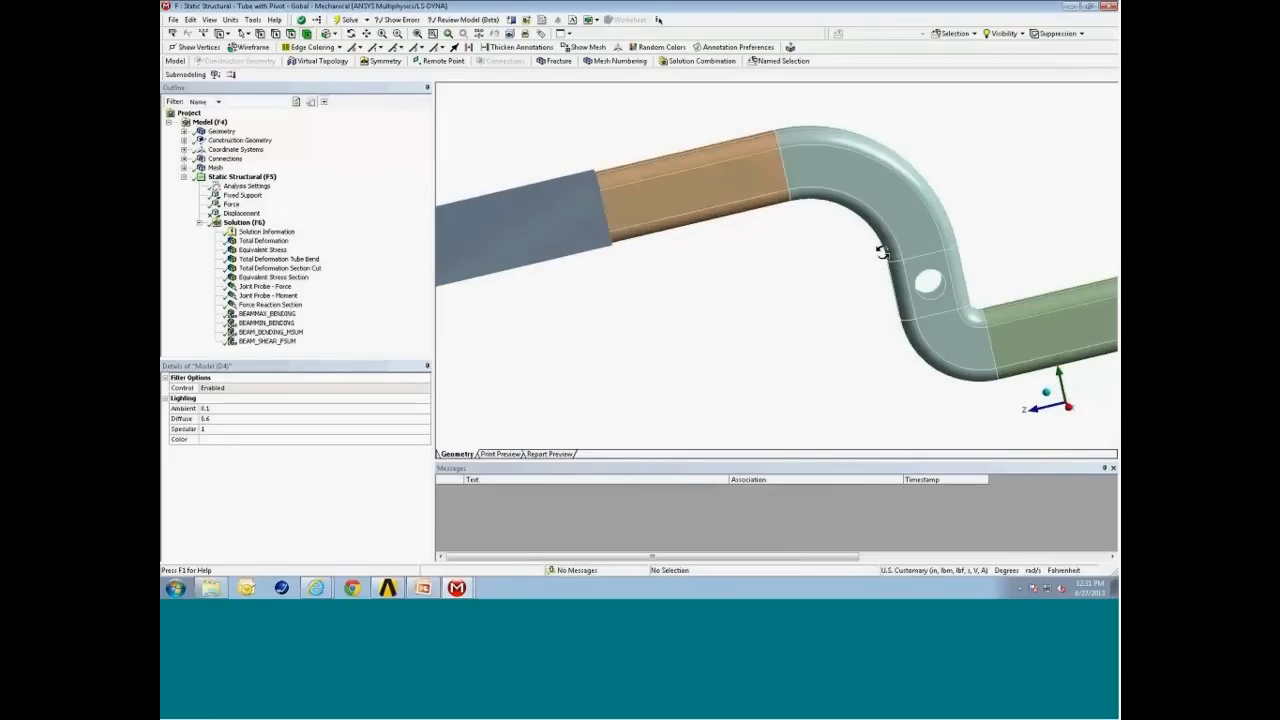
middle_drag(882, 253, 925, 252)
click(242, 177)
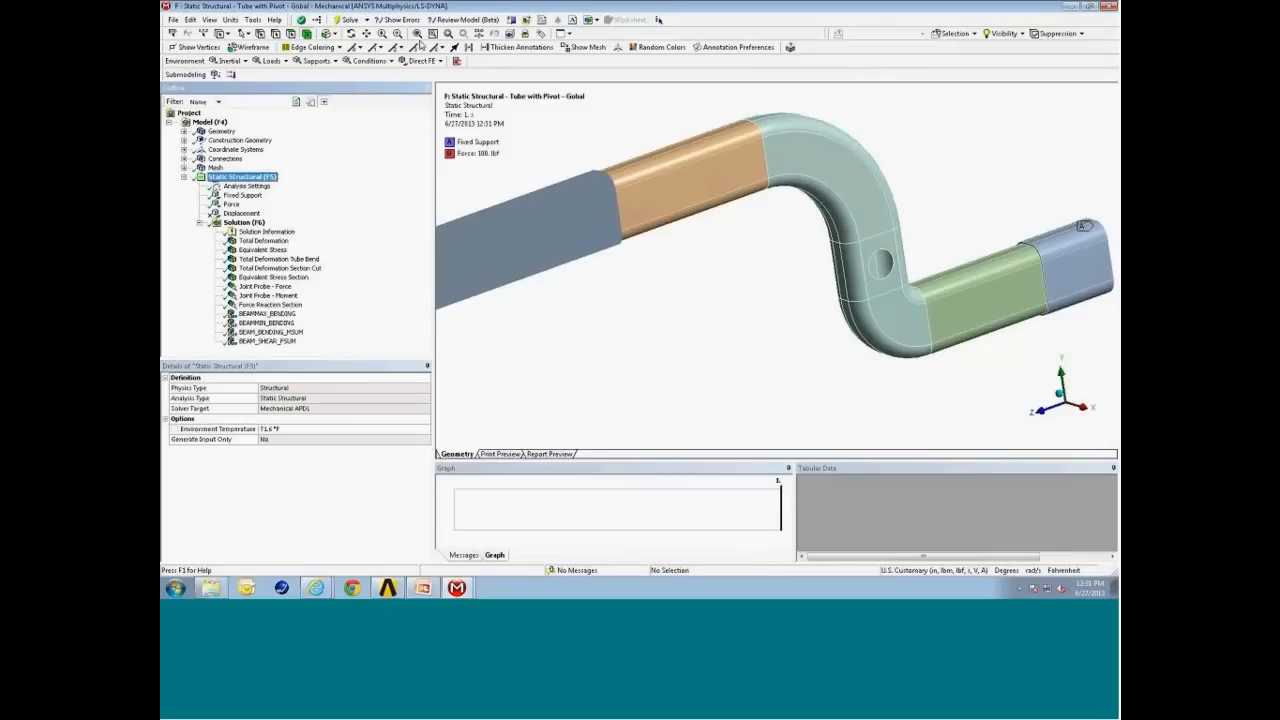
click(432, 33)
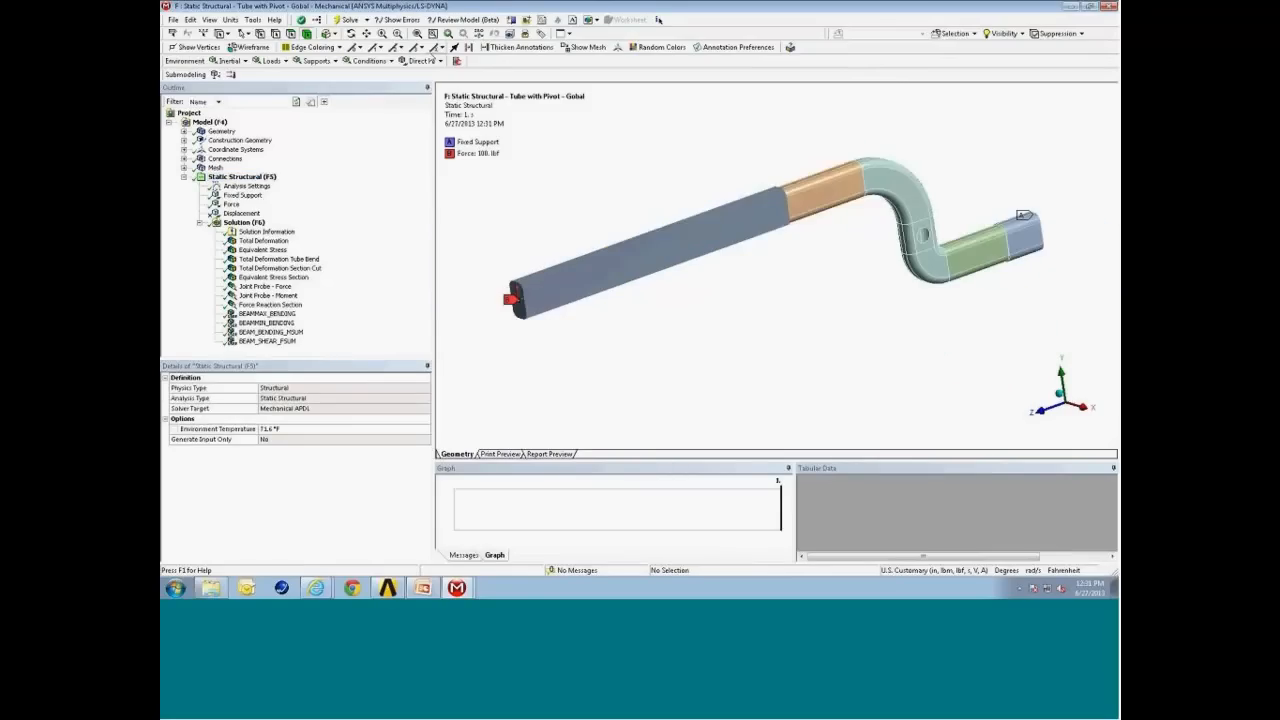
Inspect the Cylindrical - Ground To Tube.3 joint at the pivot hole of the tube bend
click(185, 158)
click(200, 176)
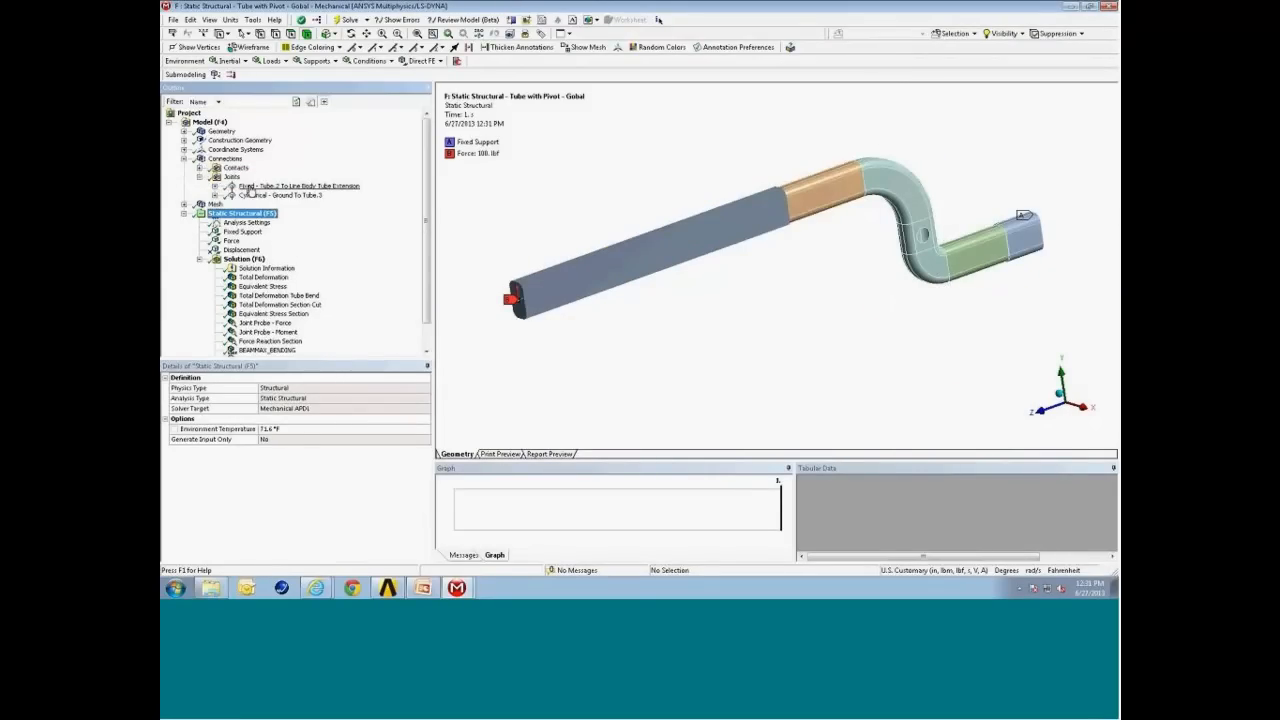
click(255, 195)
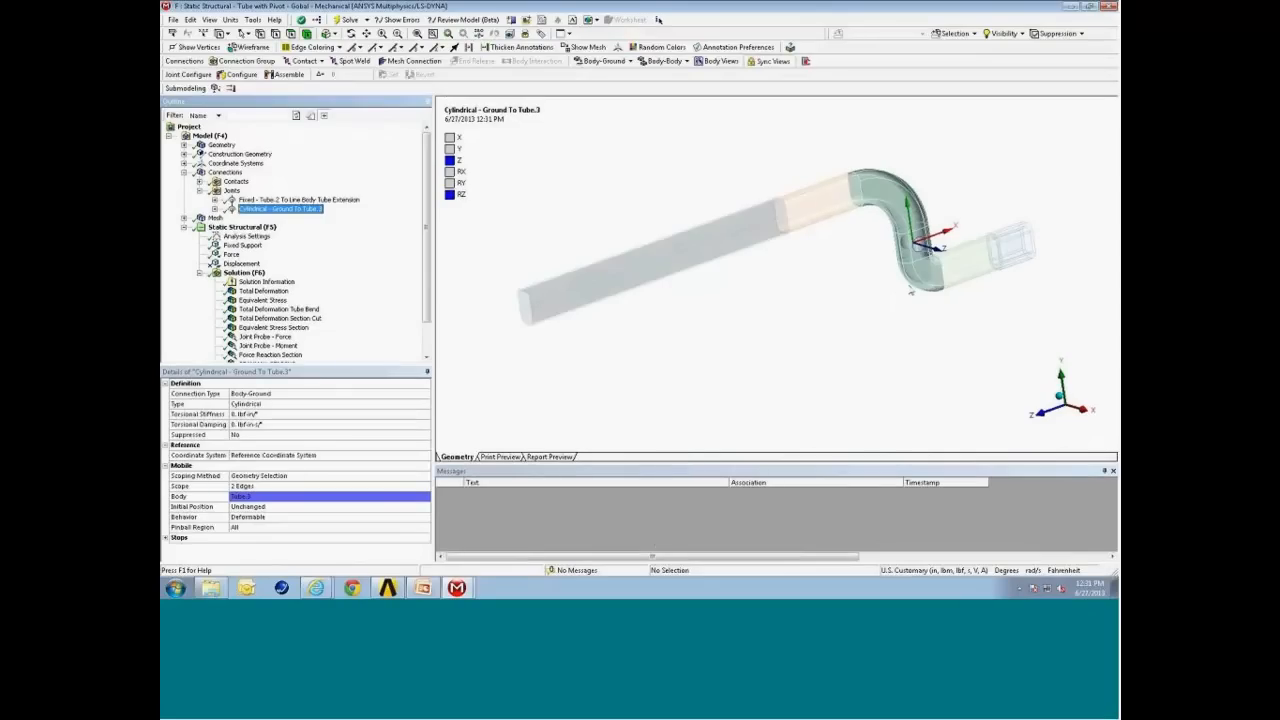
mouse_move(912, 290)
mouse_down()
mouse_move(863, 274)
mouse_move(914, 294)
mouse_up()
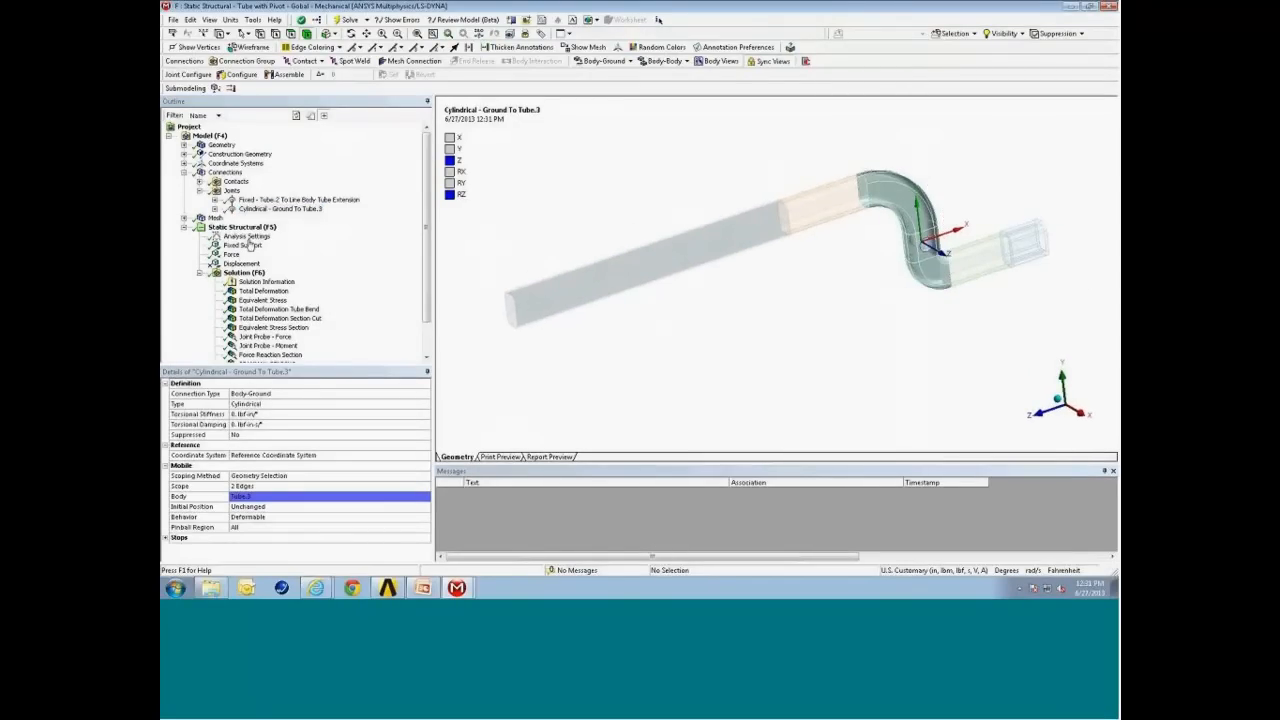
Review the Total Deformation and Equivalent Stress results of the global pivot model
click(276, 292)
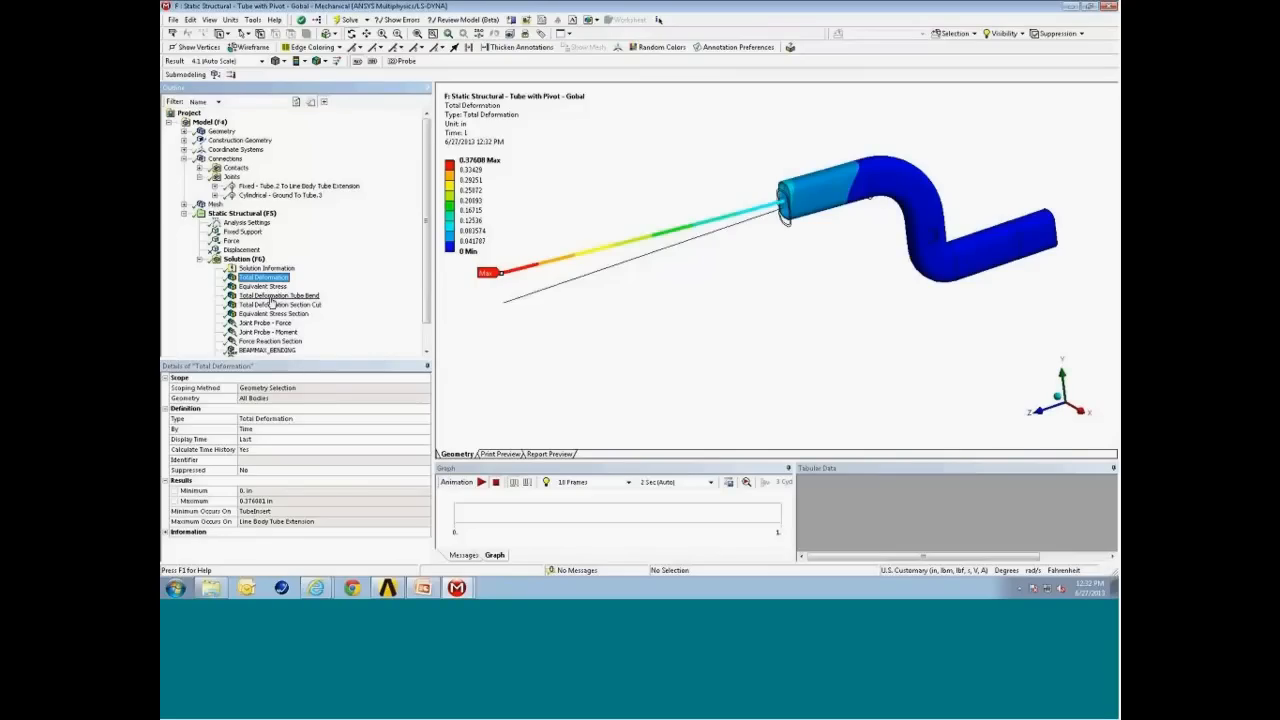
click(280, 288)
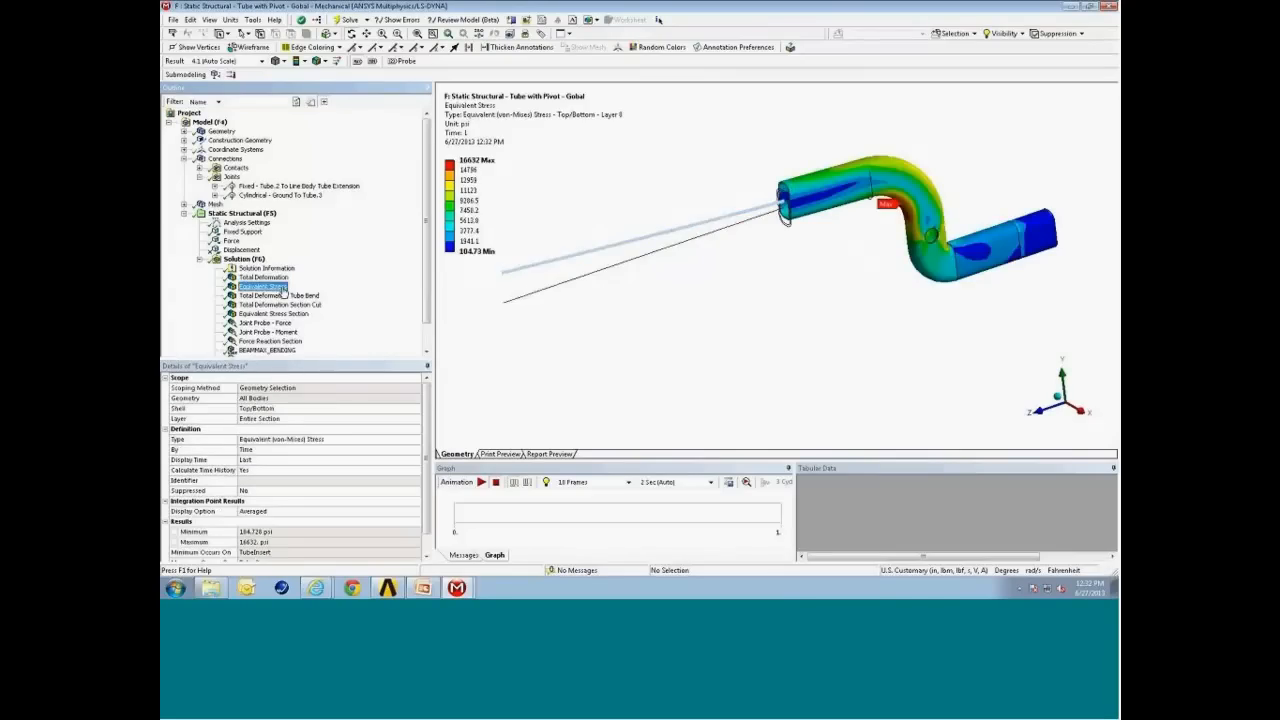
middle_drag(932, 322, 924, 273)
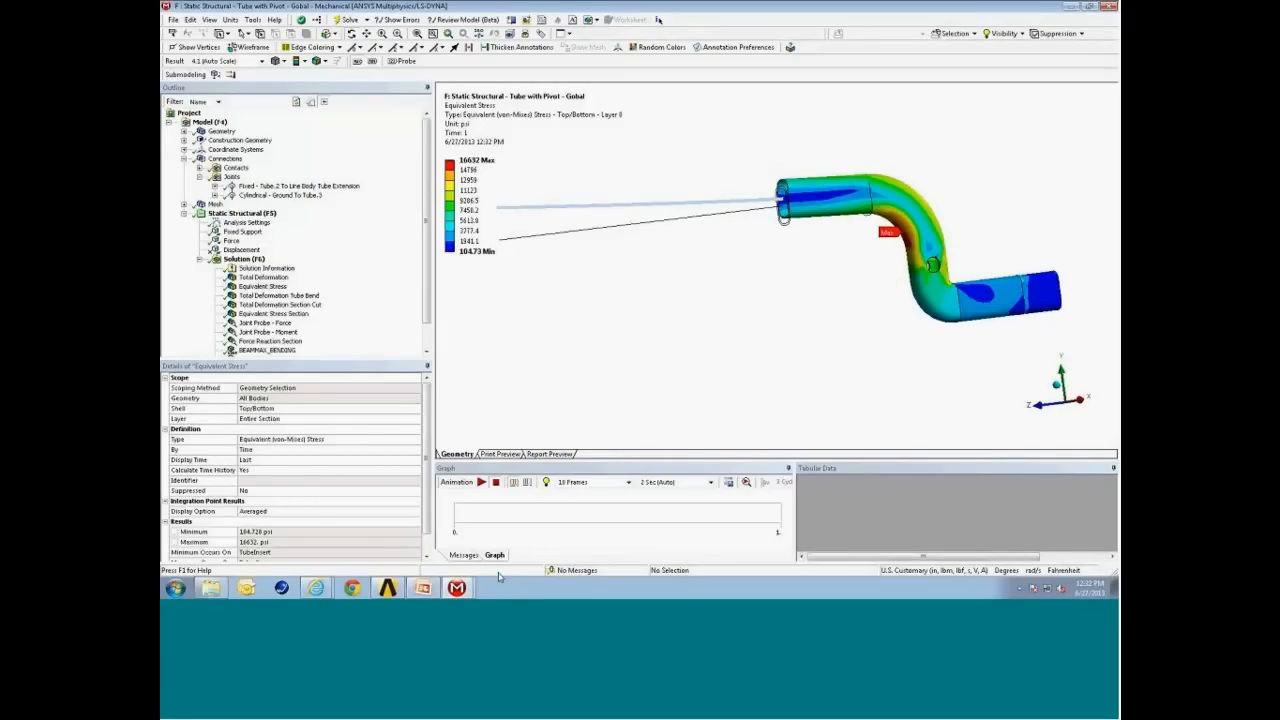
Switch to the Tube with Pivot - Local model and examine its mesh and the Tube Solid Submodel body
mouse_move(456, 588)
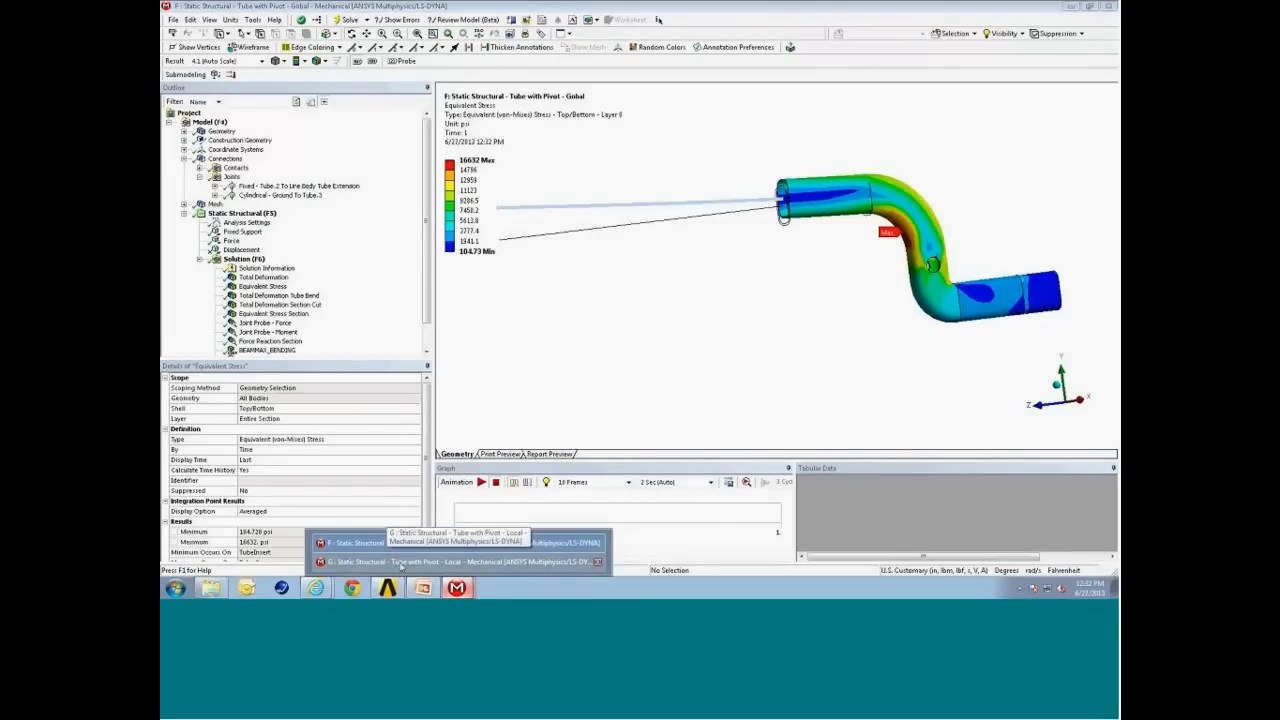
click(401, 563)
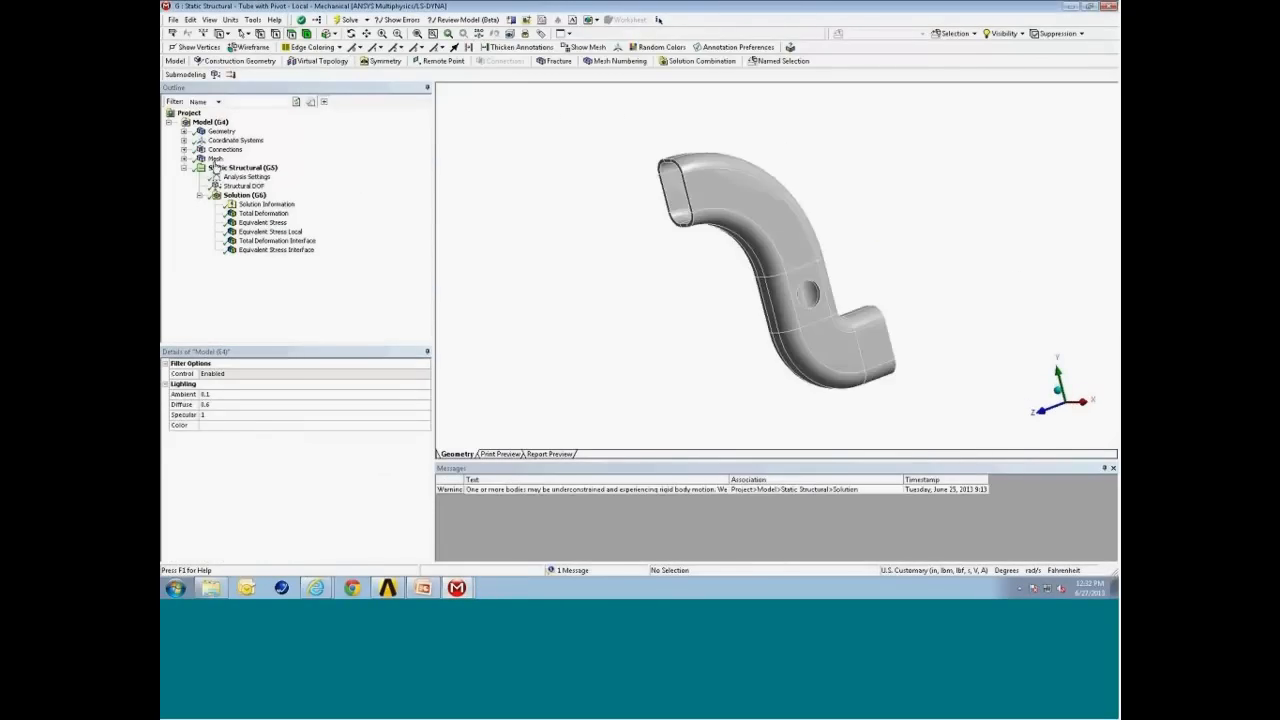
click(215, 158)
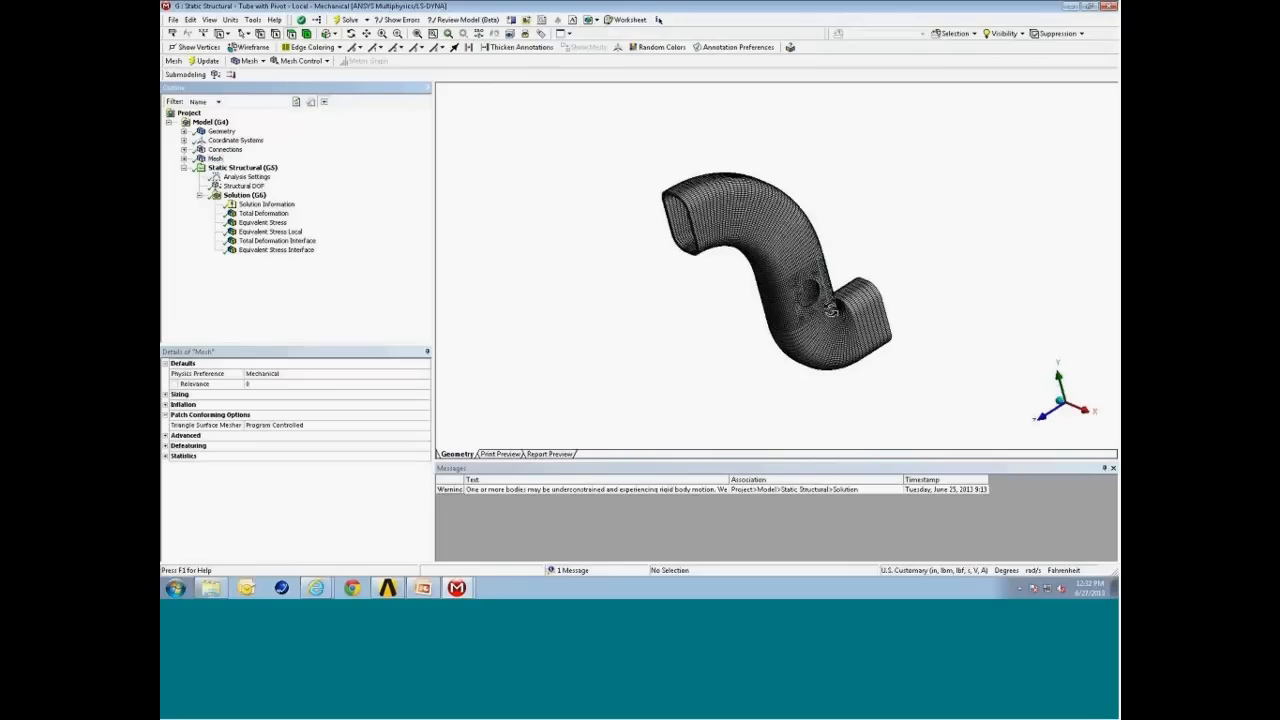
drag(830, 312, 836, 316)
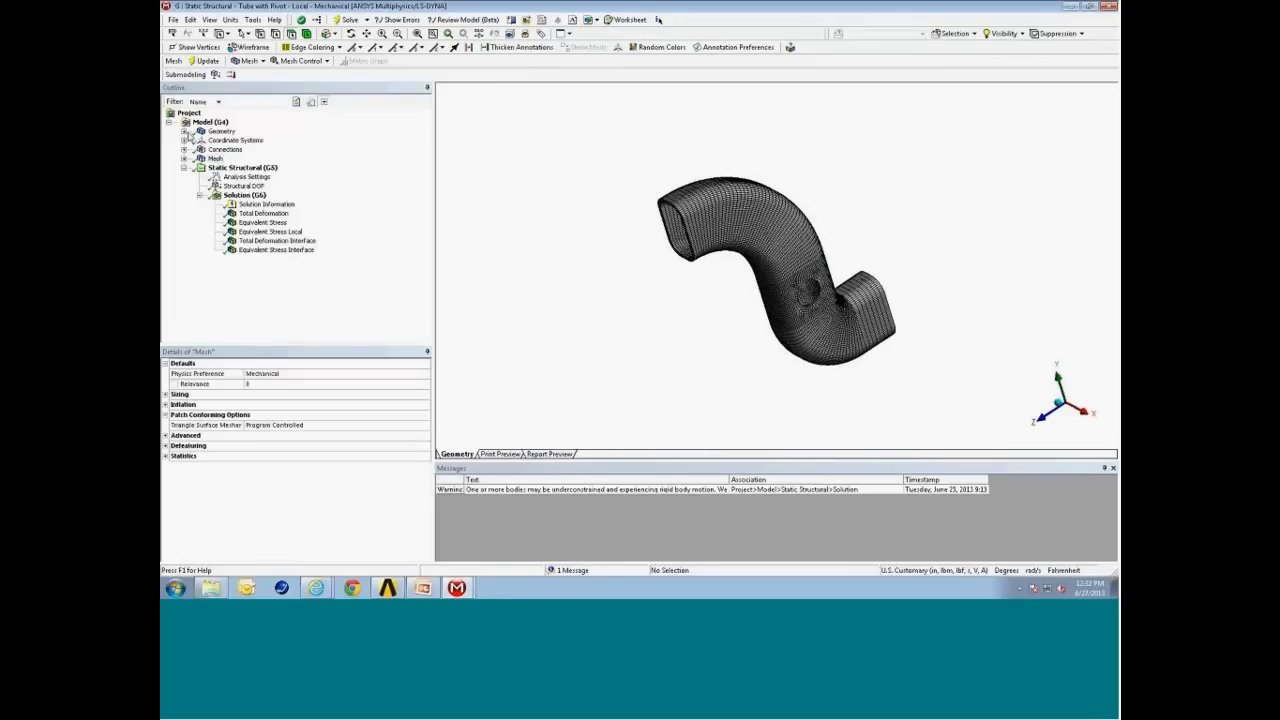
click(185, 132)
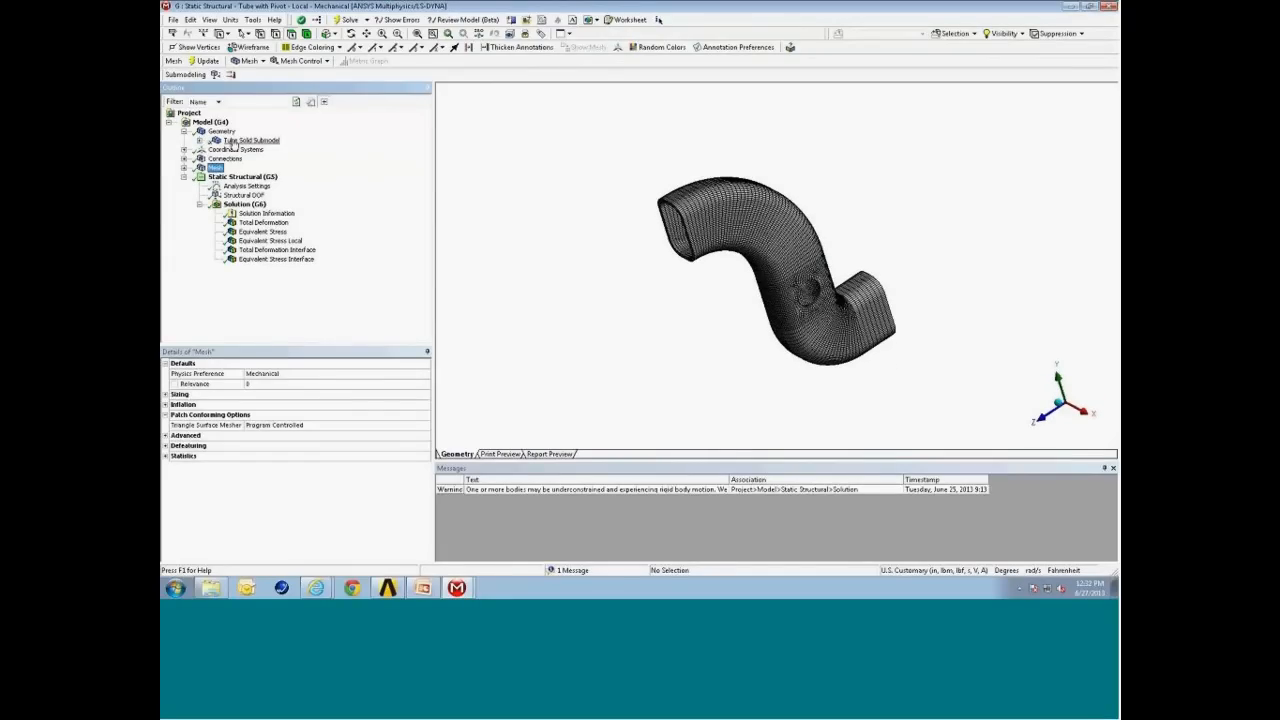
click(233, 141)
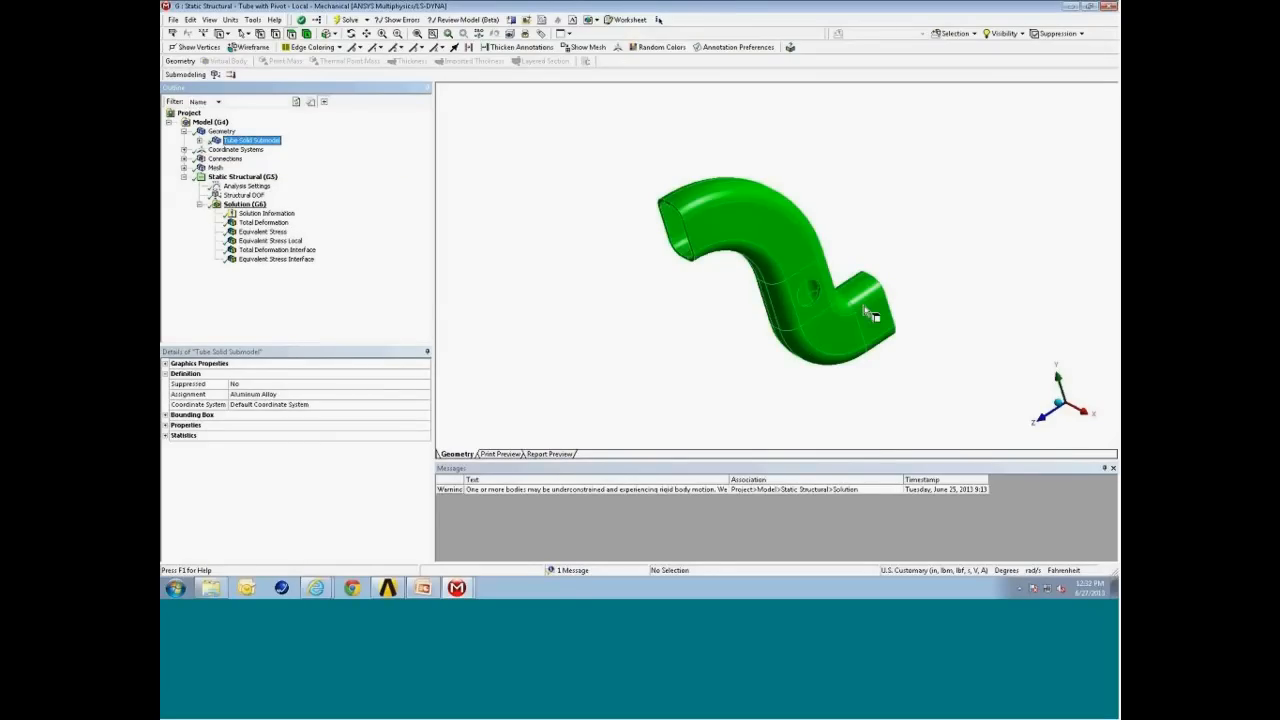
middle_drag(808, 296, 700, 216)
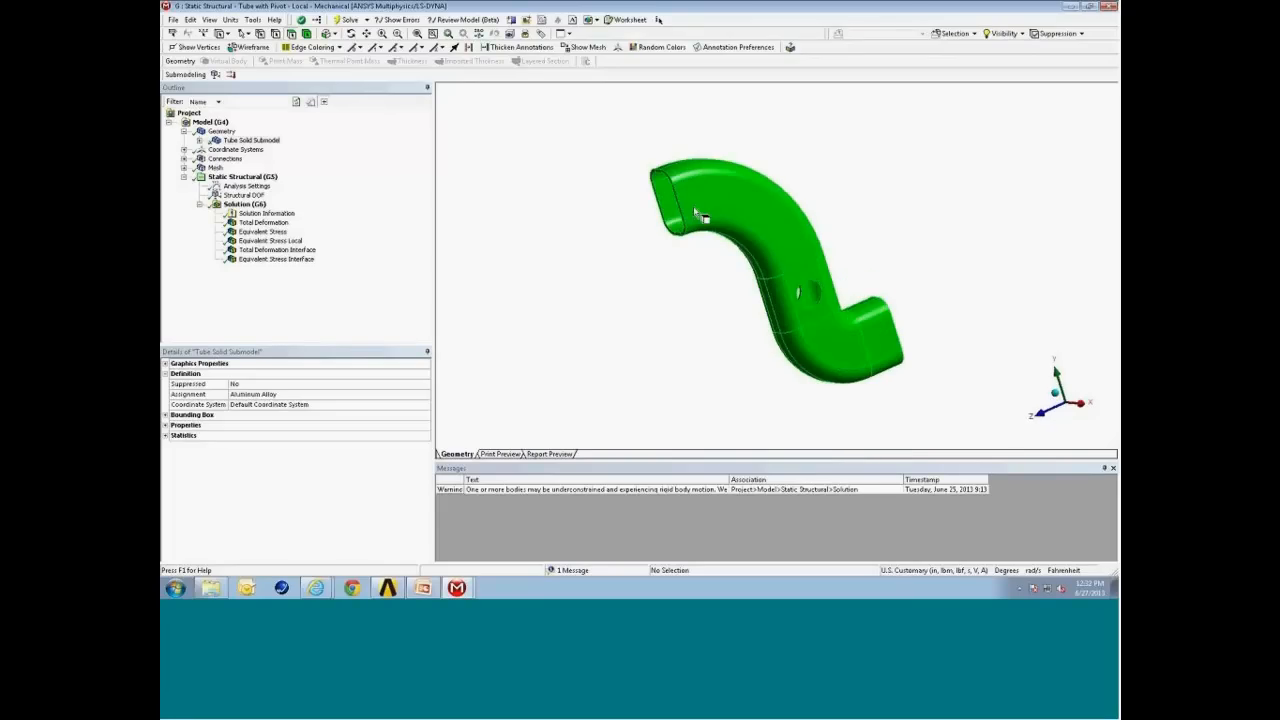
click(217, 168)
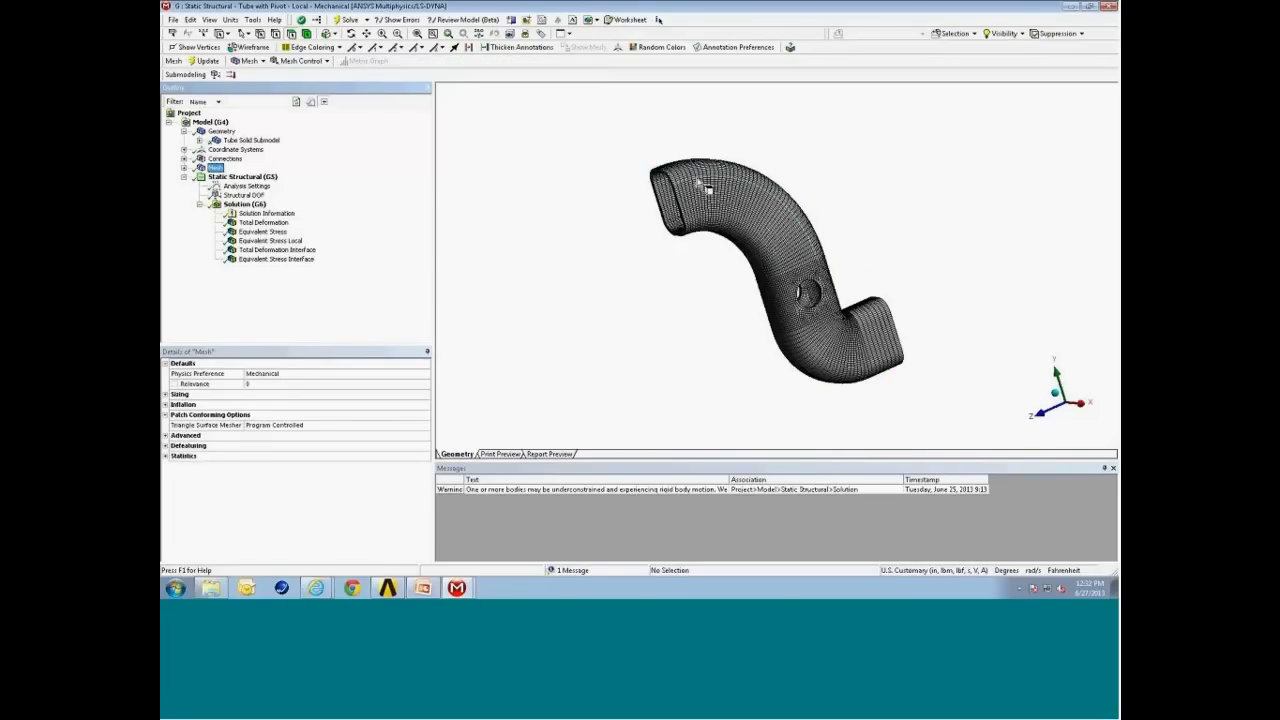
Examine the Cylindrical - Ground To Tube.3 joint at the pivot hole of the local solid submodel
click(184, 158)
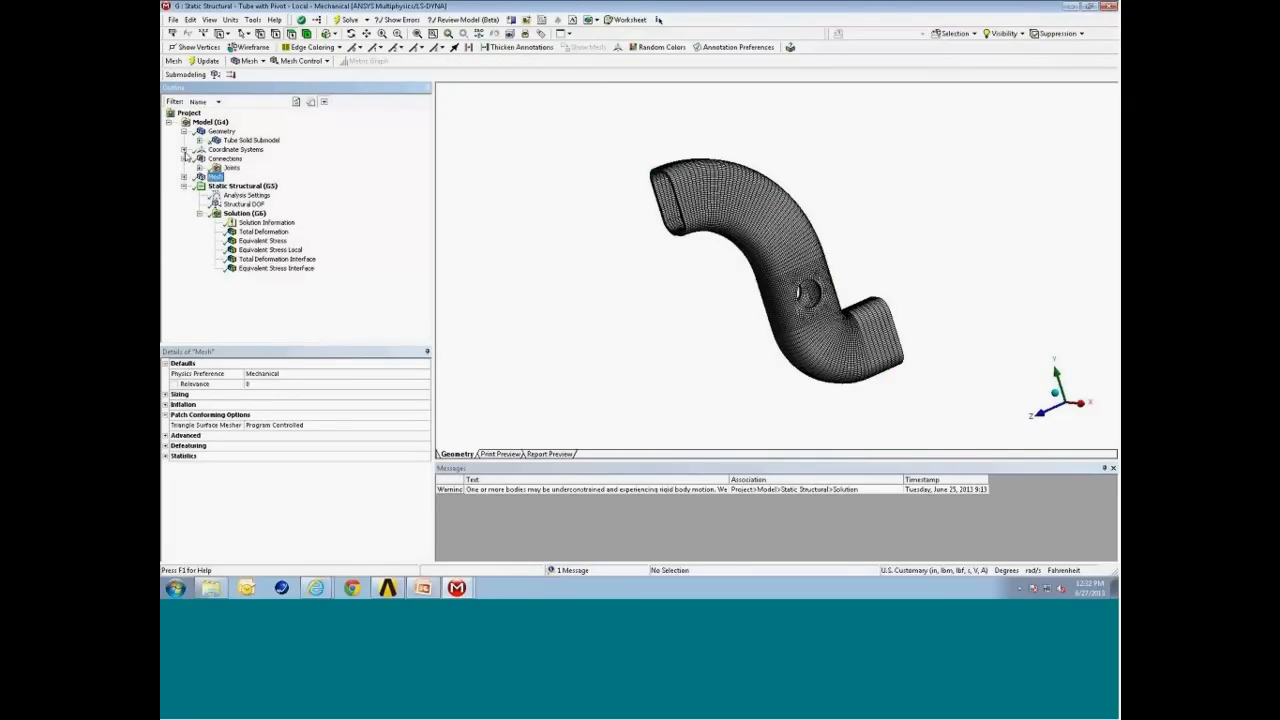
click(200, 168)
click(263, 177)
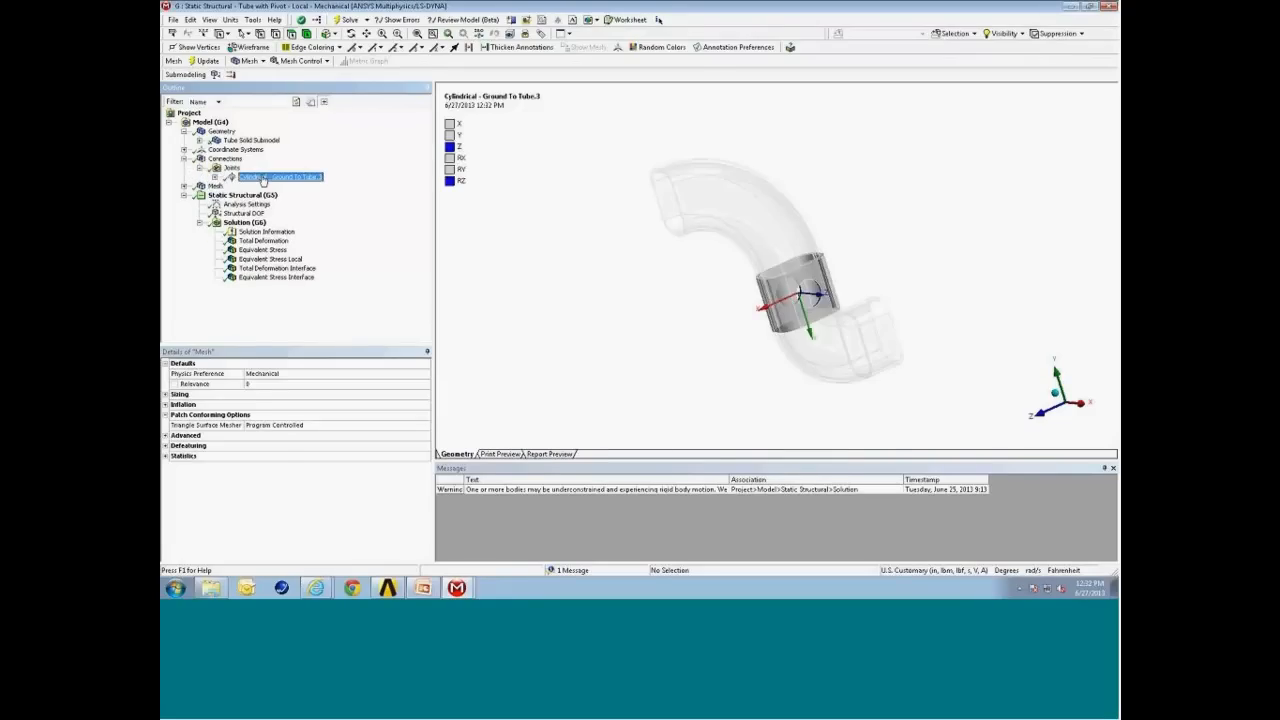
mouse_move(834, 289)
middle_down()
mouse_move(855, 294)
mouse_move(844, 297)
middle_up()
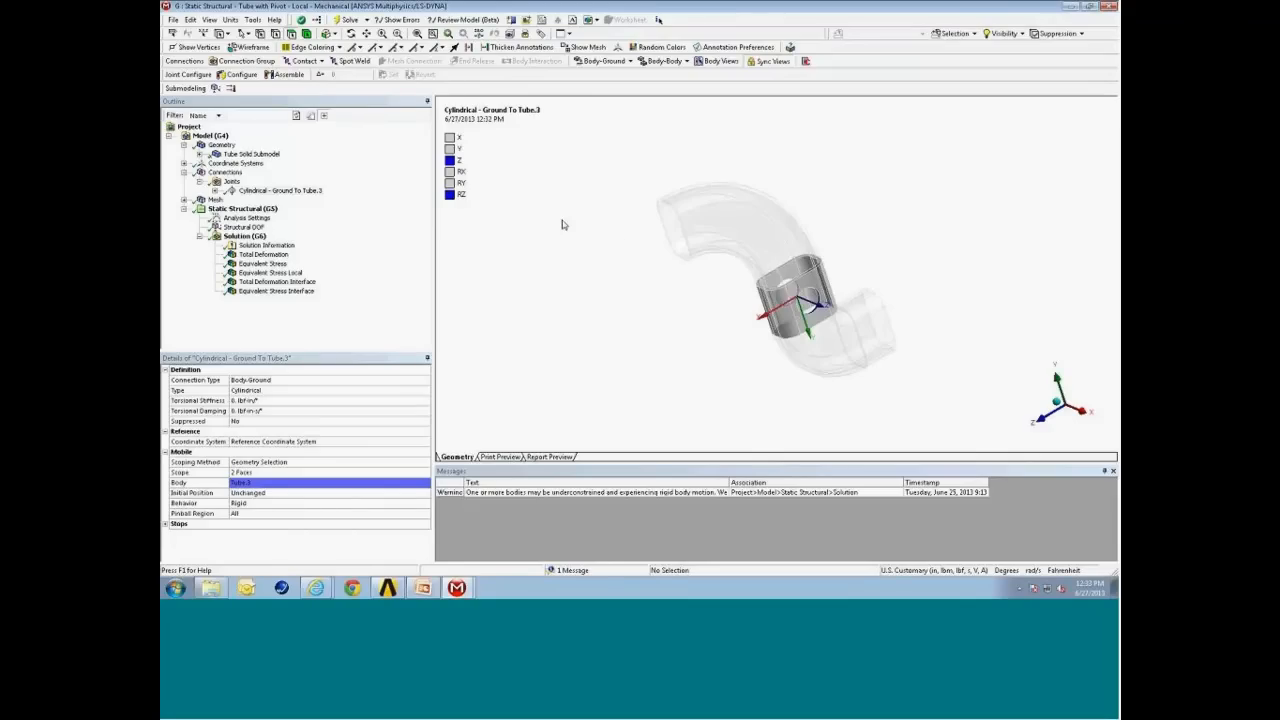
middle_drag(903, 334, 887, 290)
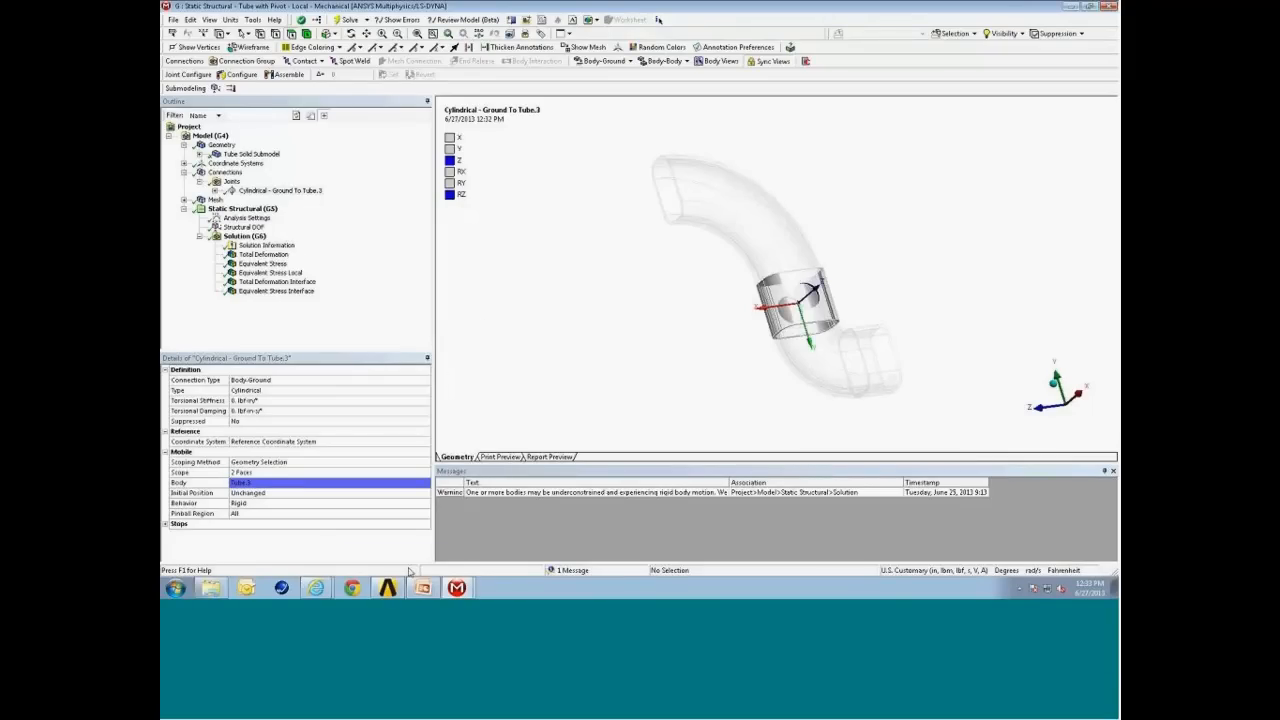
Switch to the TubeHinge_Mid project in Workbench and view the available extension management options
mouse_move(395, 591)
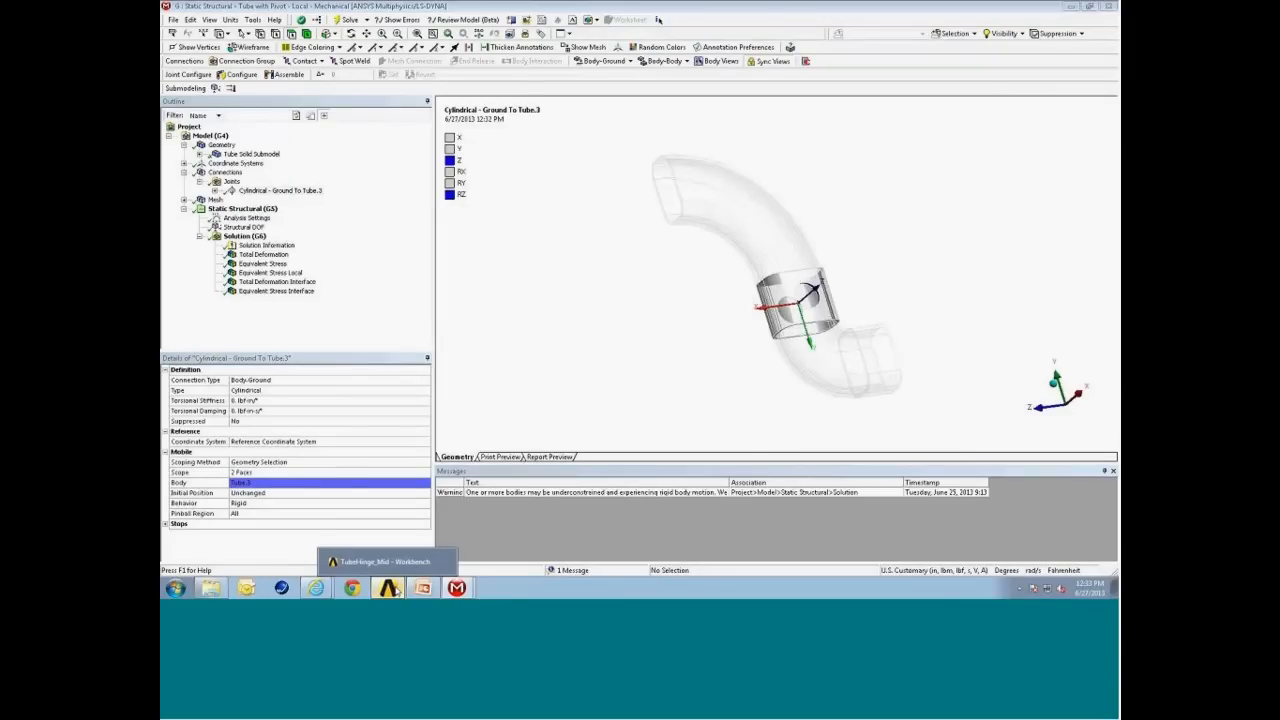
click(392, 589)
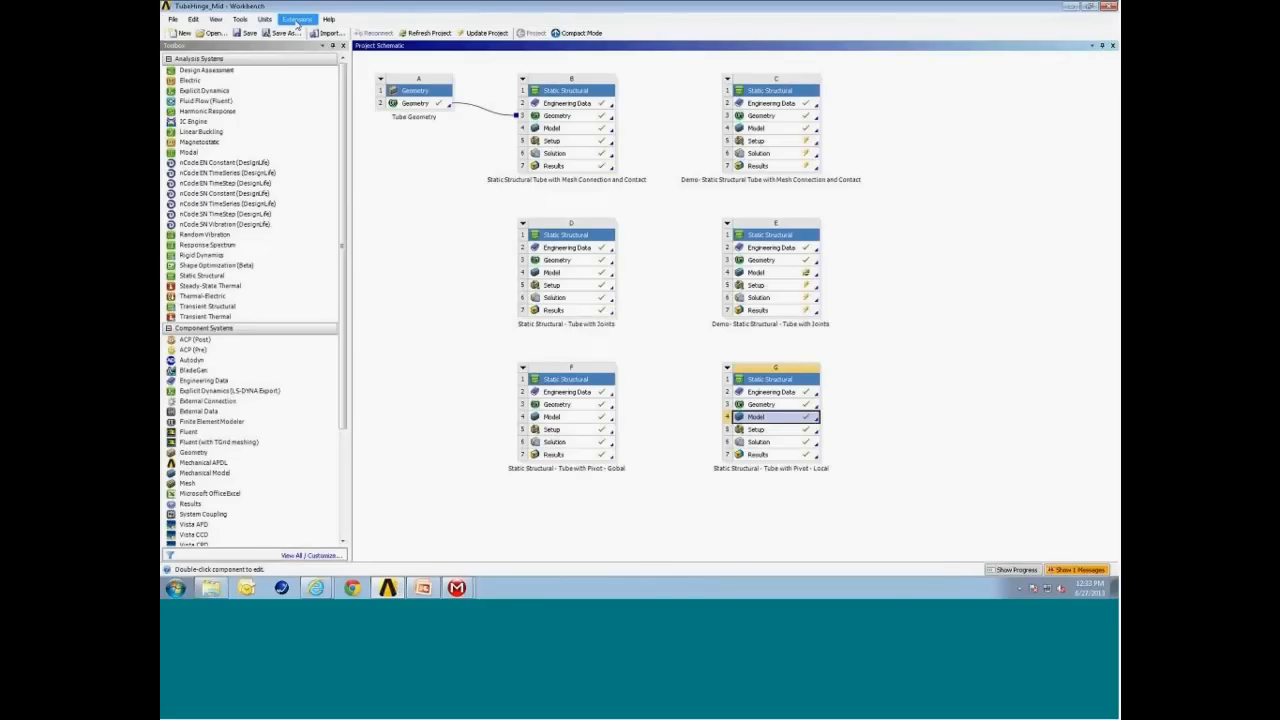
click(297, 20)
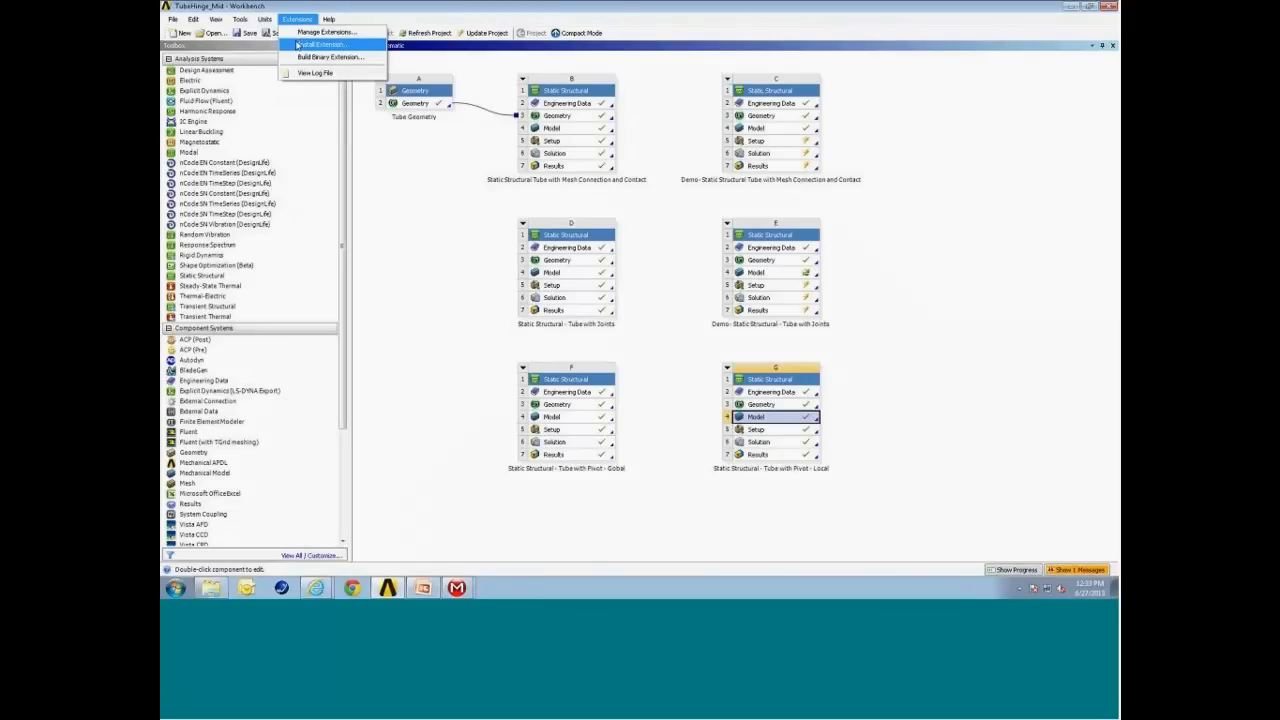
mouse_move(395, 592)
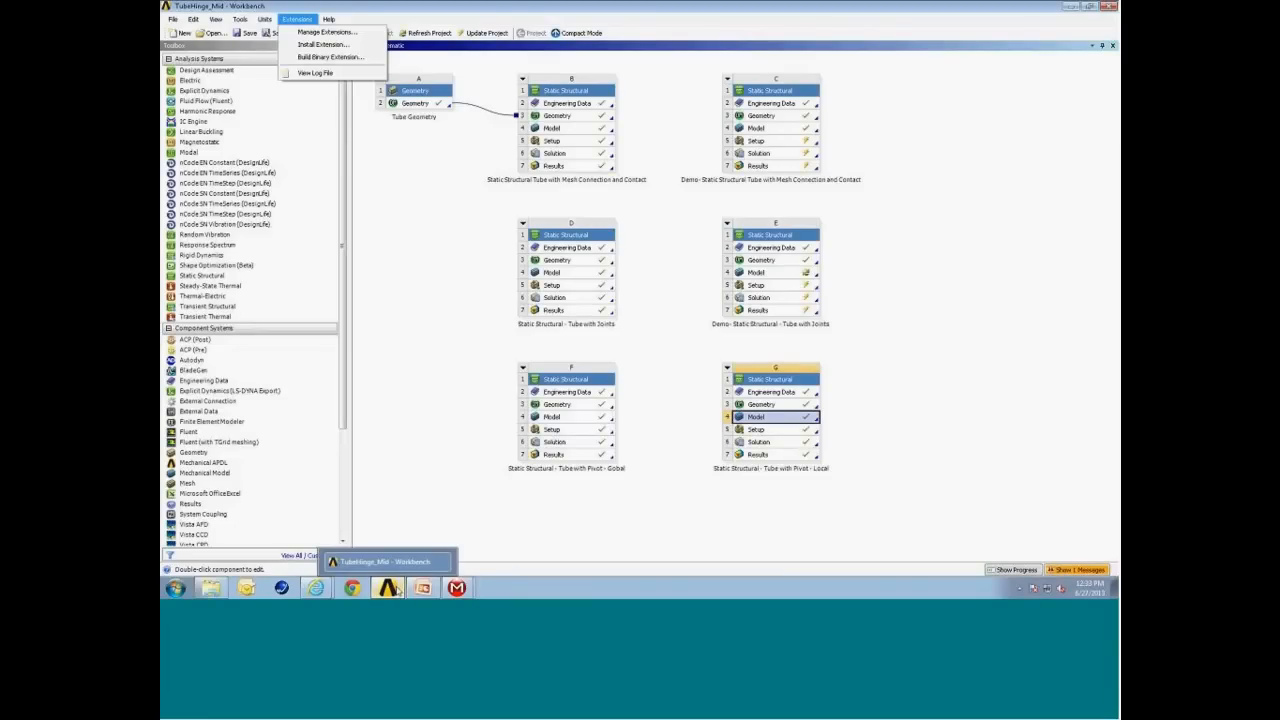
Switch to the browser's ANSYS Customer Portal and review the ACT Library's Extension Library list, including the Submodeling extension
click(305, 582)
click(294, 561)
mouse_move(823, 150)
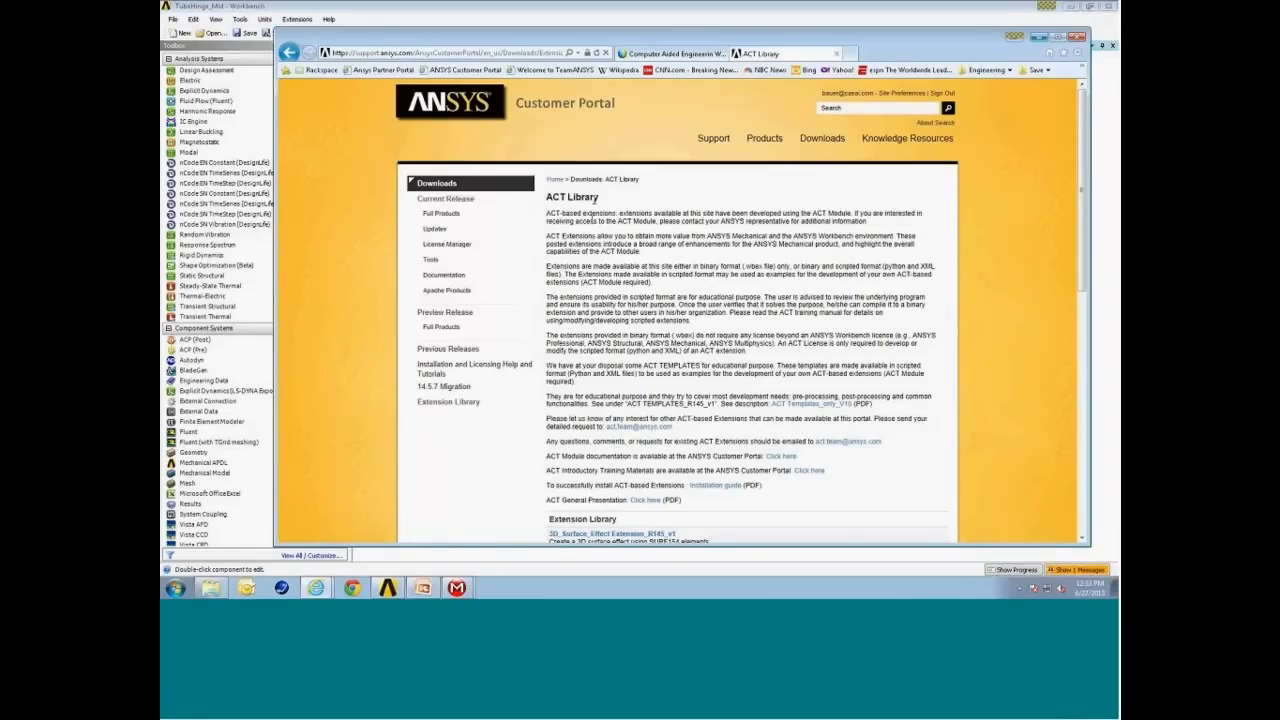
drag(1078, 212, 1080, 388)
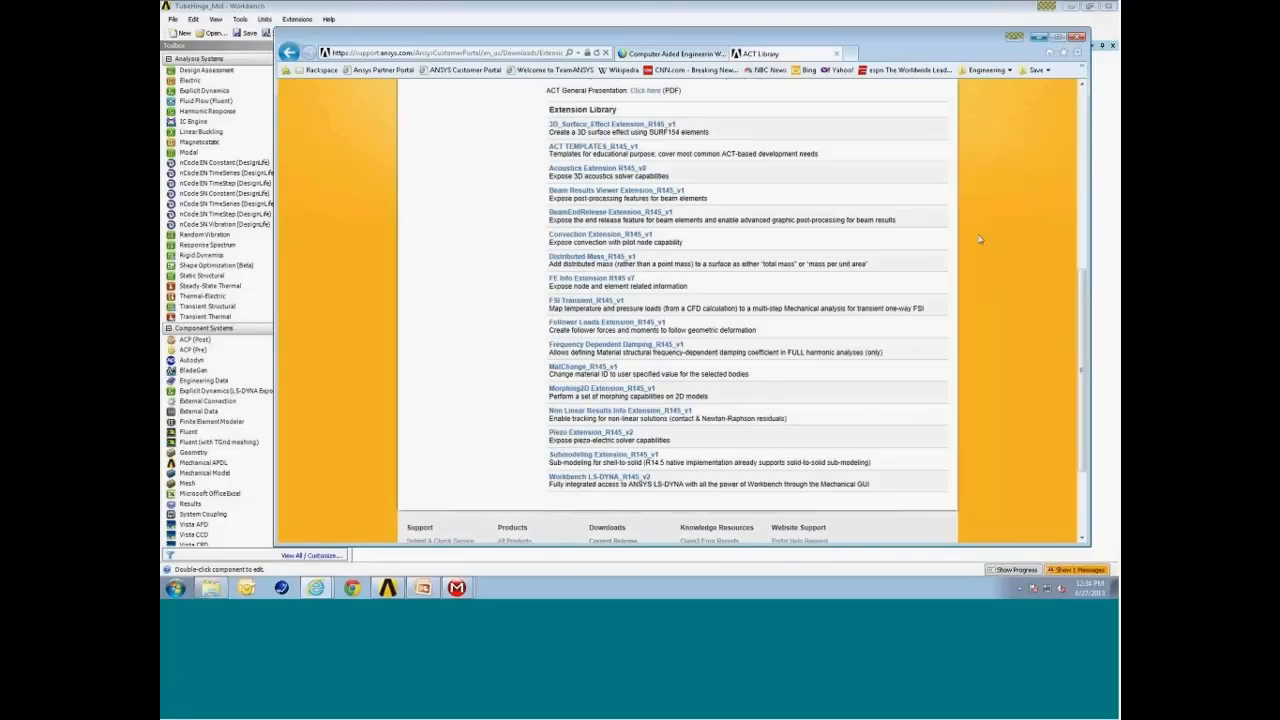
click(1041, 40)
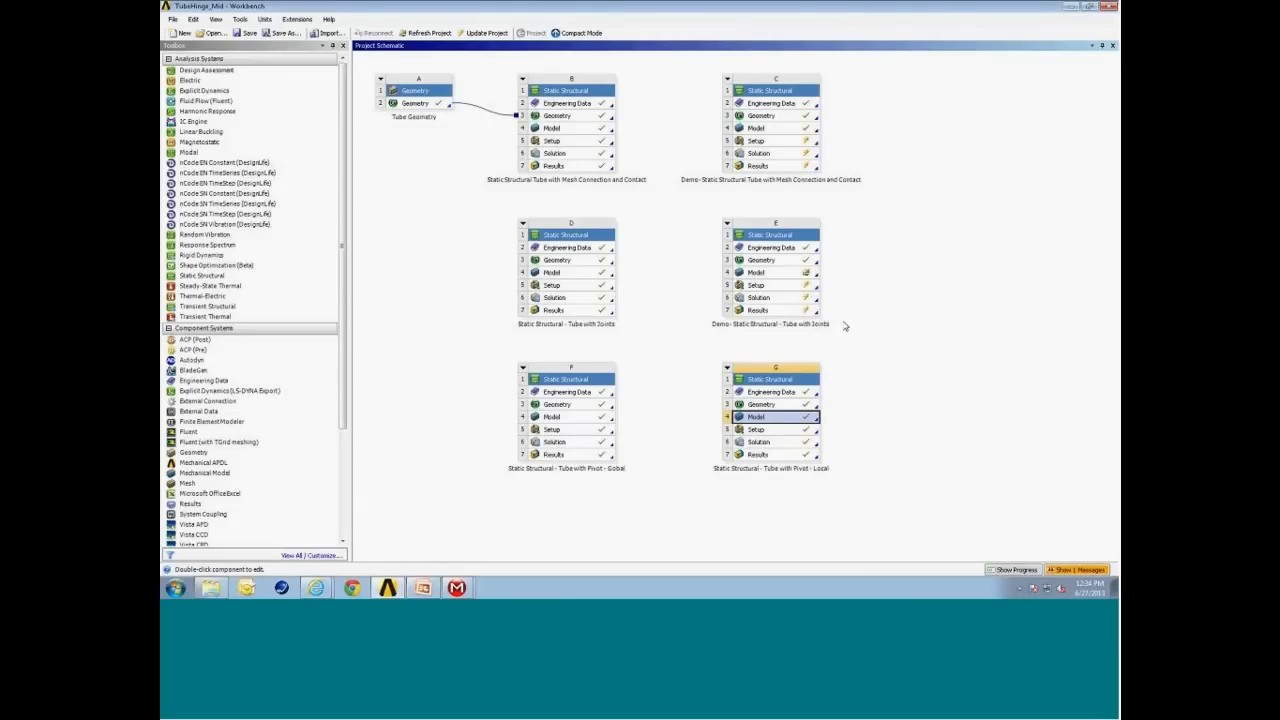
Return to the Tube with Pivot - Local model and examine the Structural DOF cut-boundary faces at both tube ends
click(1069, 8)
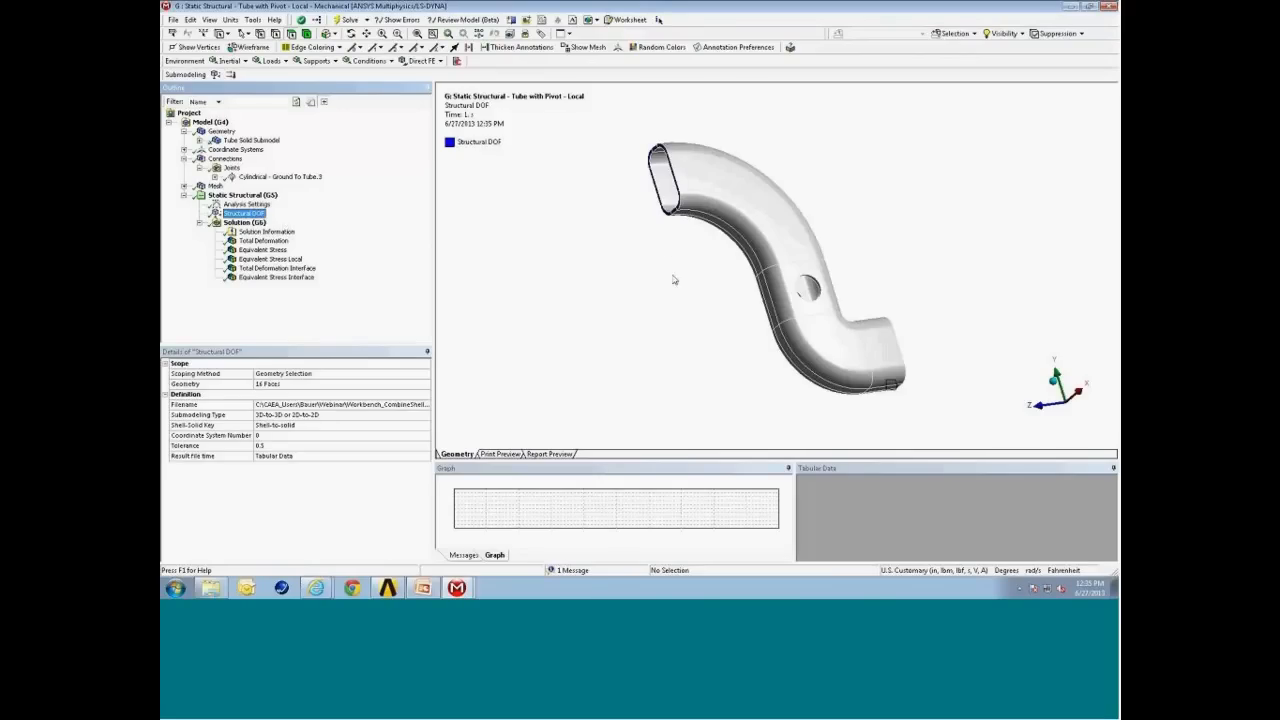
mouse_move(673, 280)
middle_down()
mouse_move(643, 249)
mouse_move(580, 234)
mouse_move(689, 268)
middle_up()
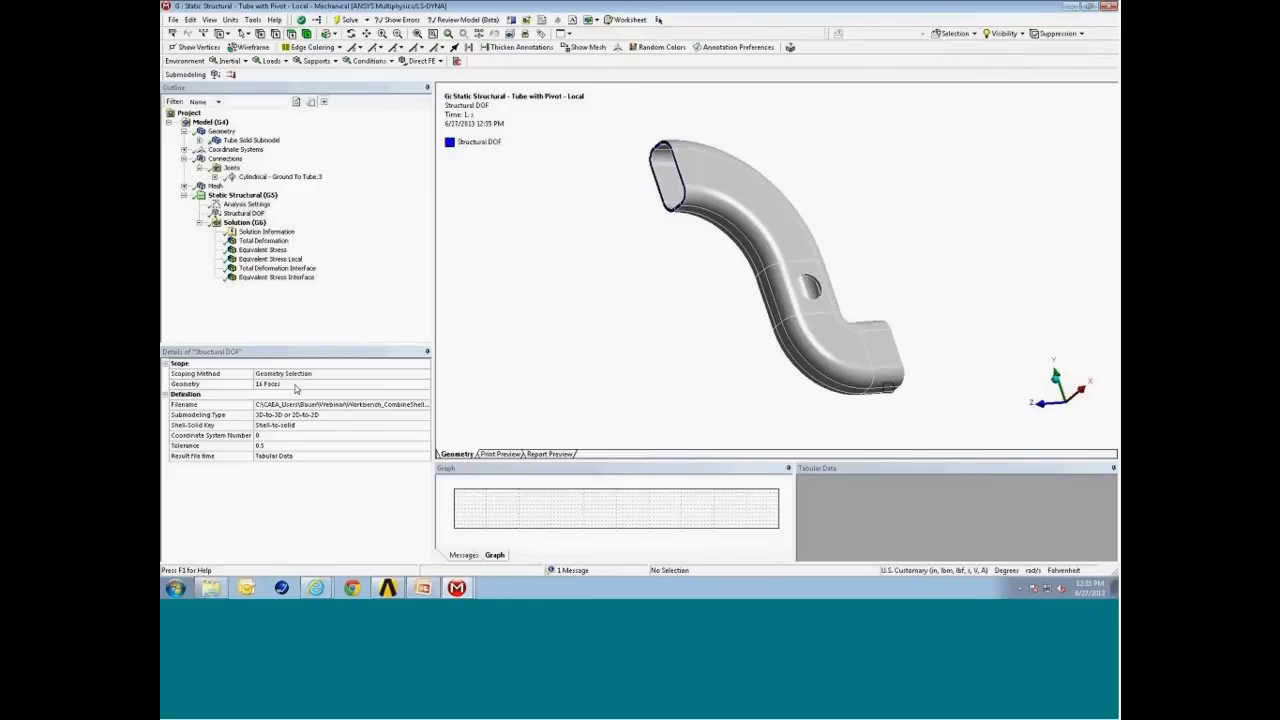
ctrl+middle_drag(680, 246, 473, 222)
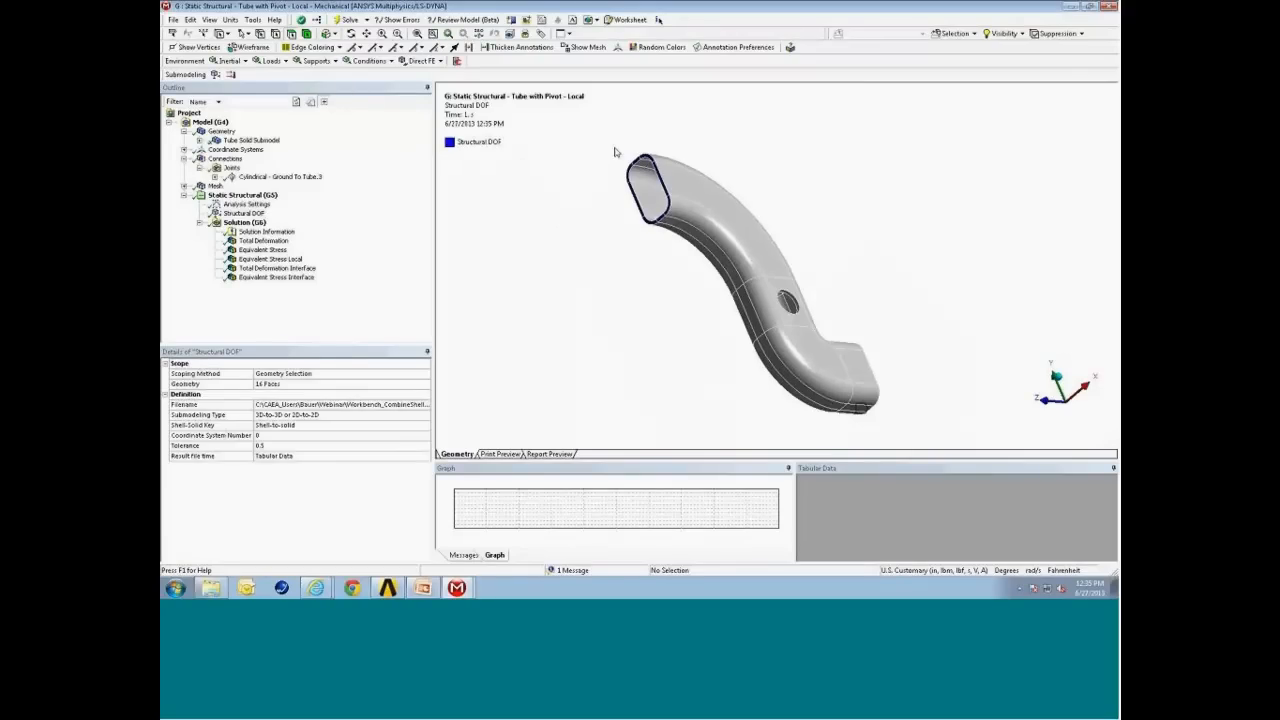
right_drag(607, 137, 720, 263)
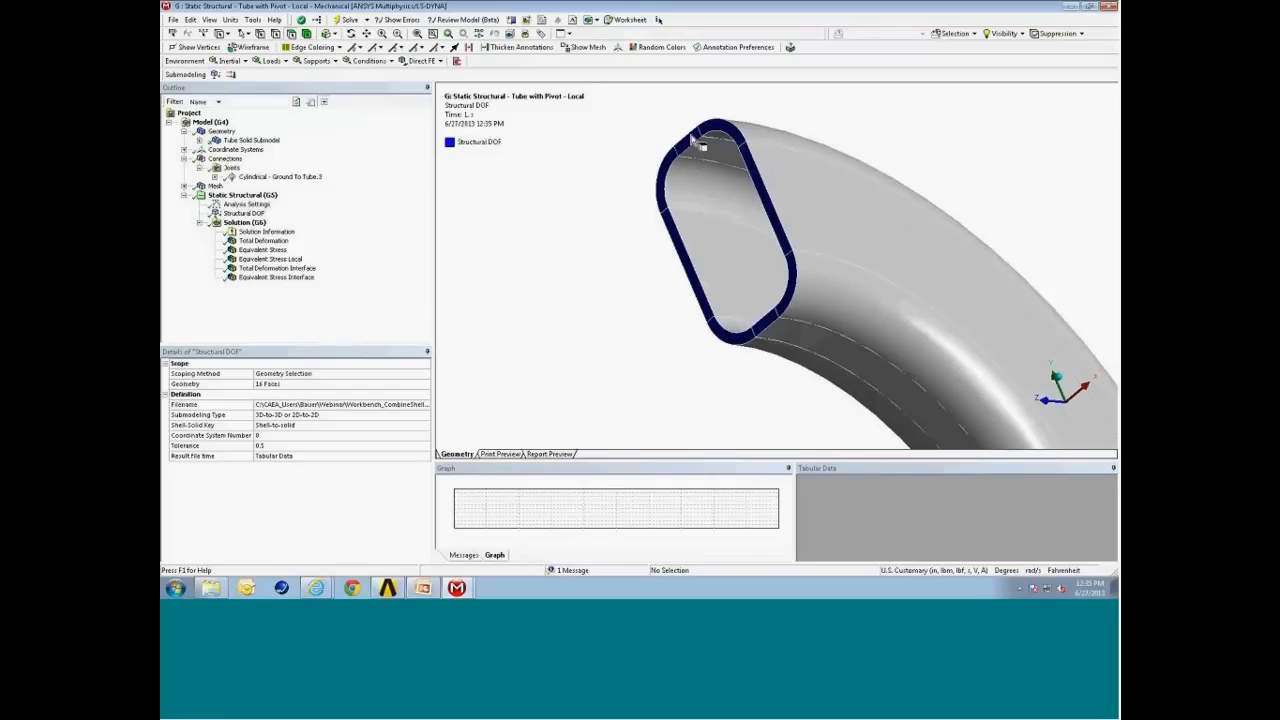
scroll(704, 157, down, 2)
scroll(894, 249, down, 2)
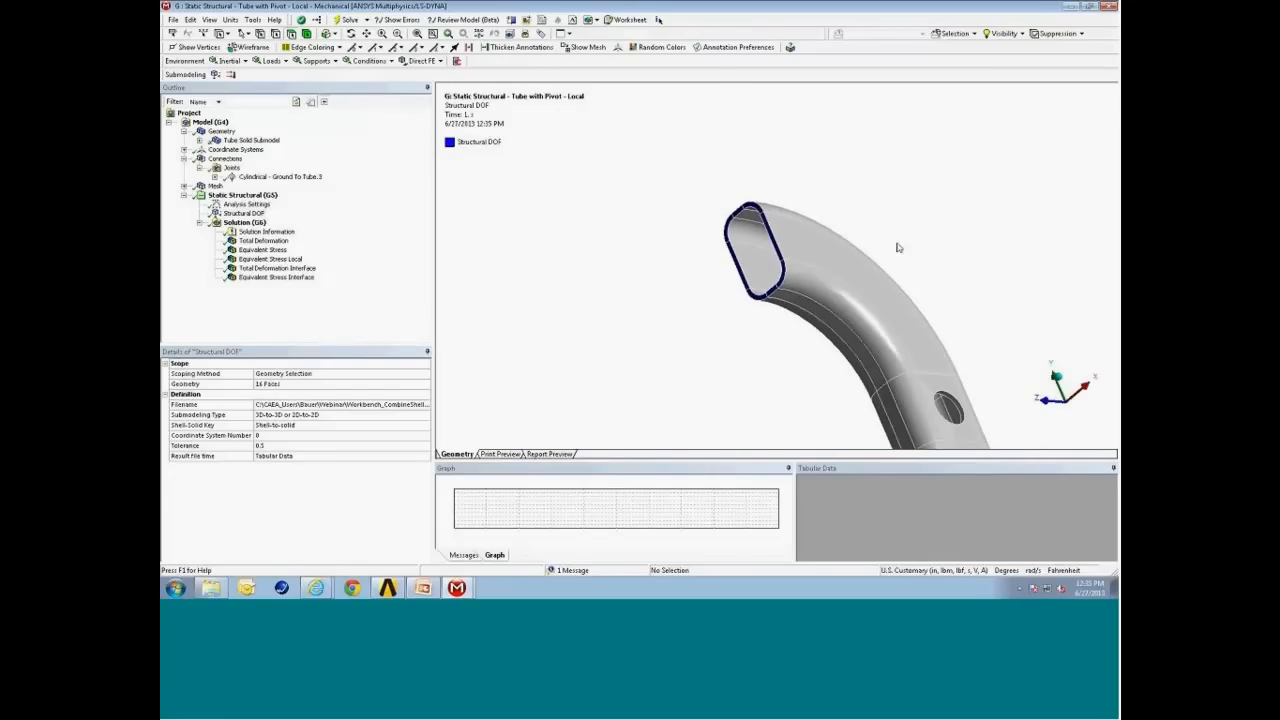
middle_drag(986, 306, 800, 192)
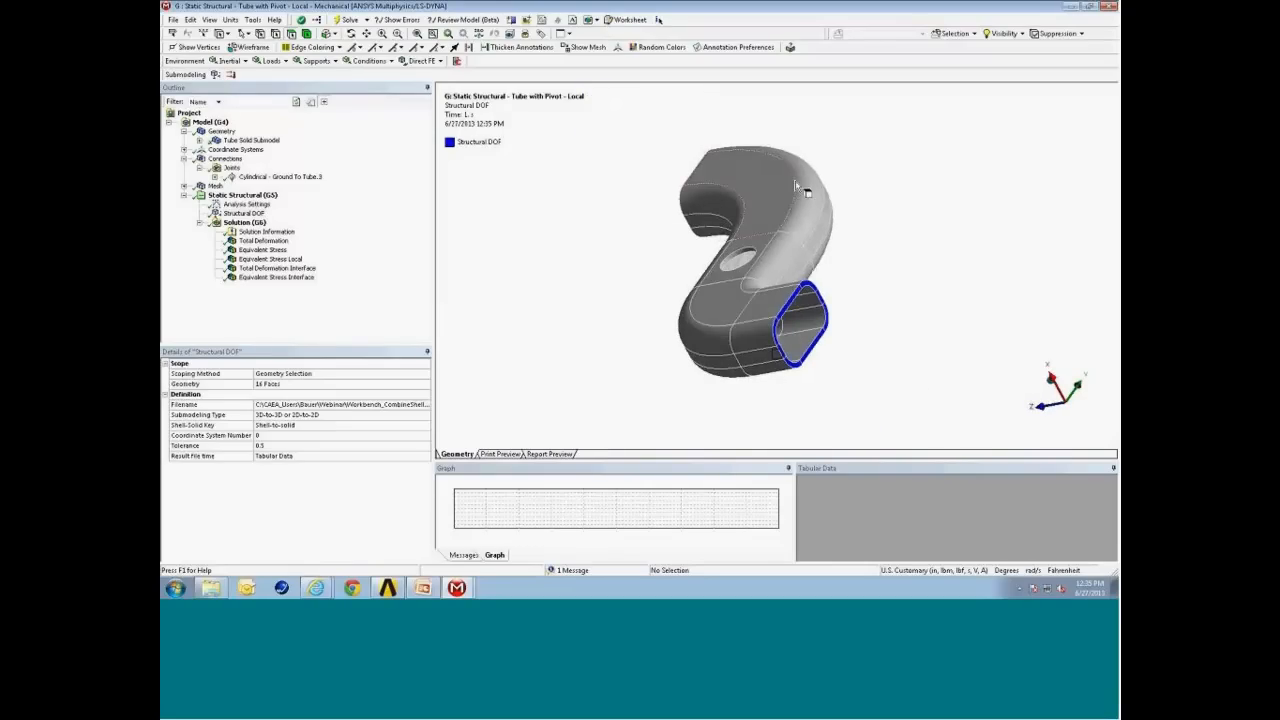
middle_drag(772, 288, 883, 294)
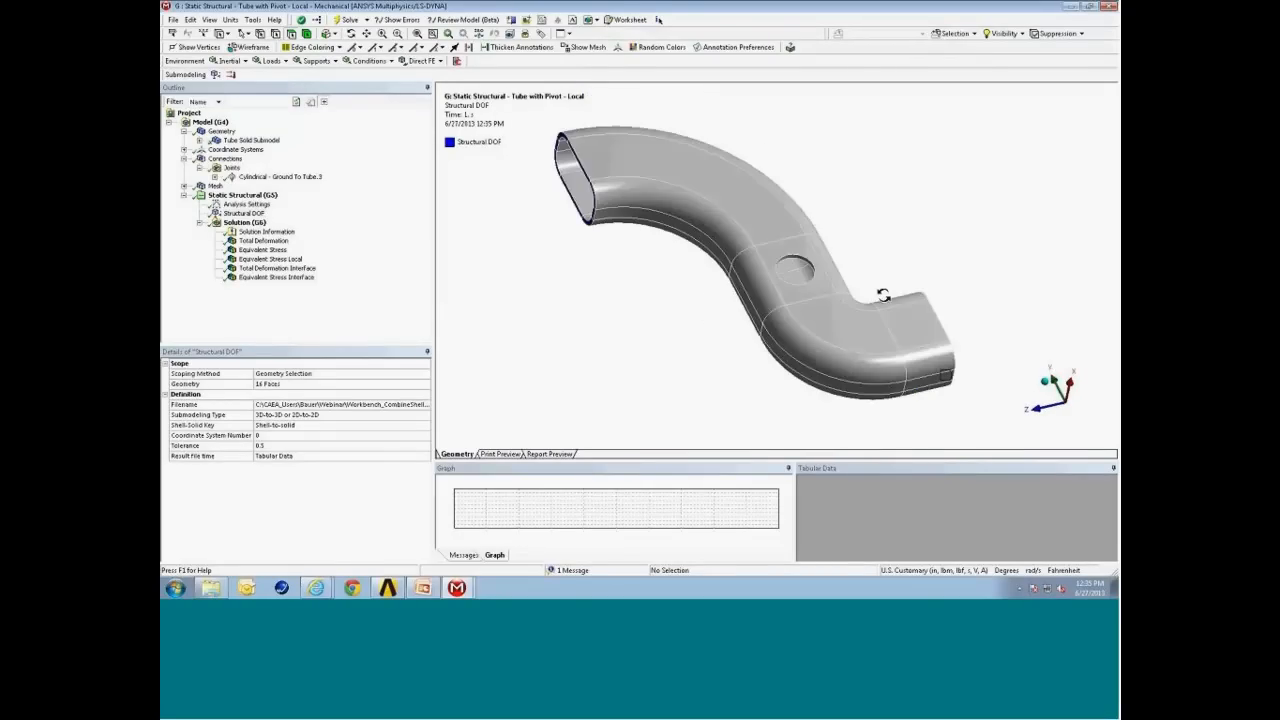
ctrl+middle_drag(612, 166, 715, 182)
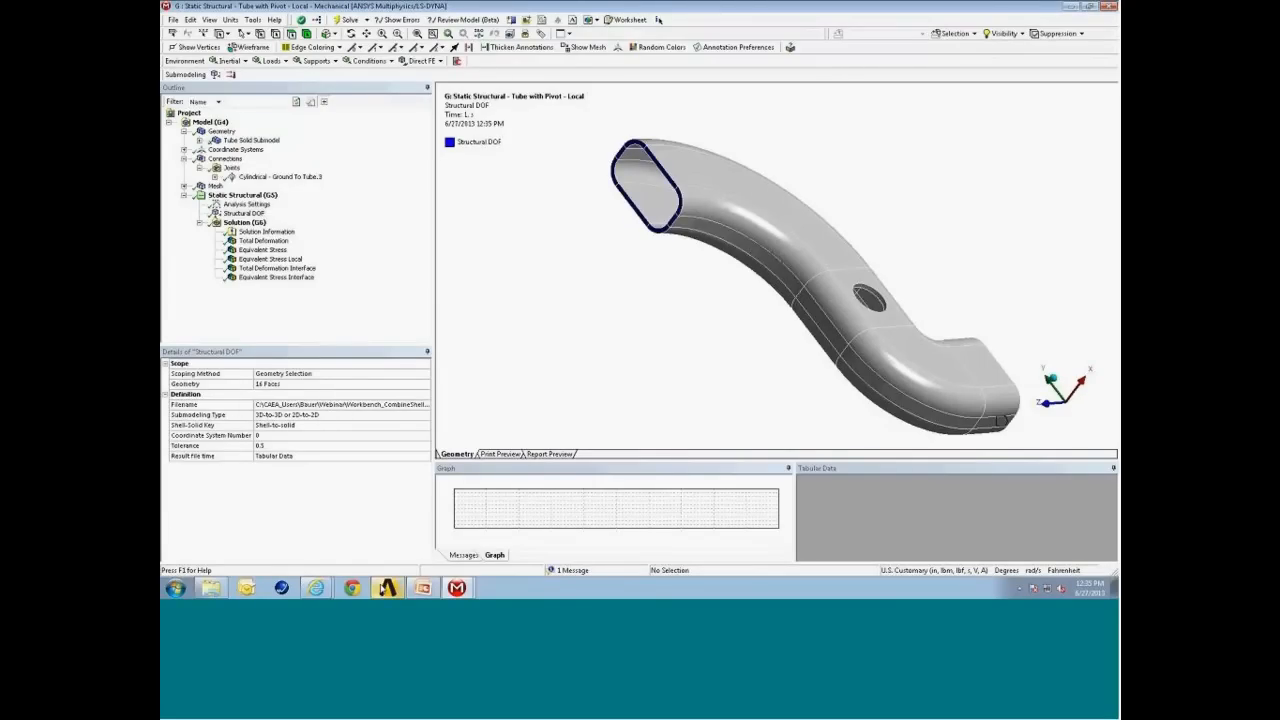
Display the Workbench project's file list, look over the result files such as file.rst, and close the list
click(383, 587)
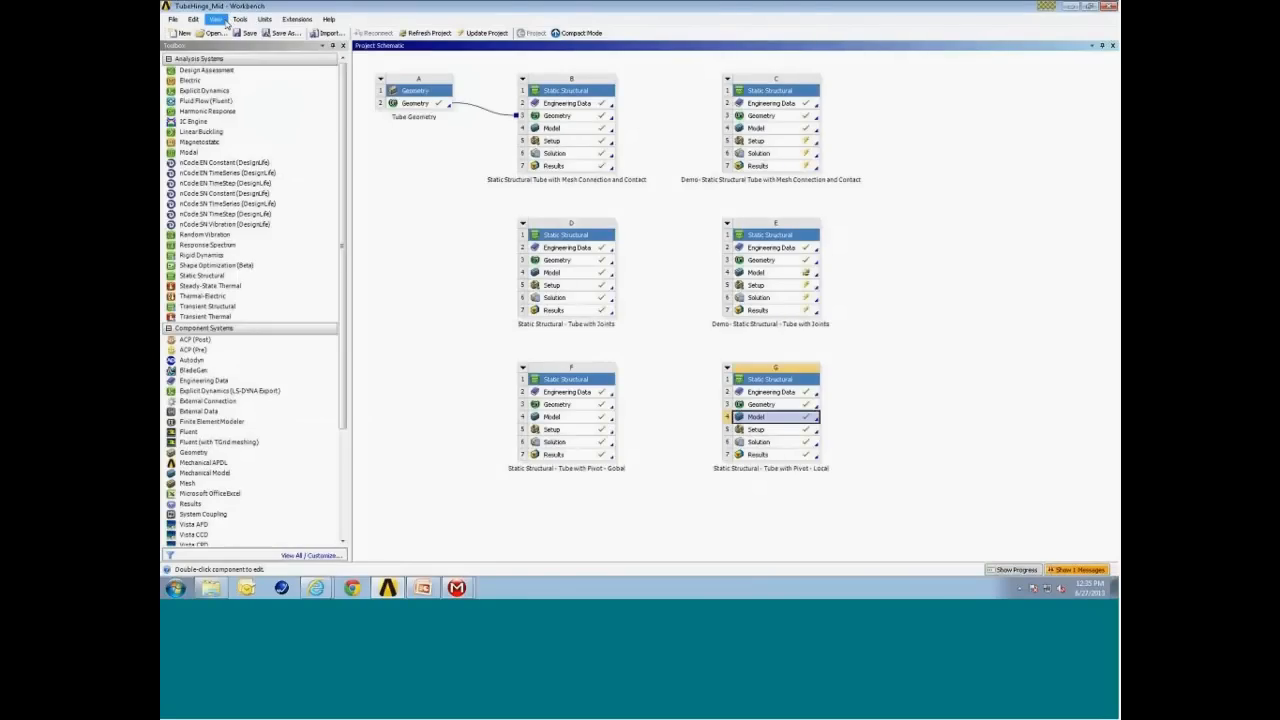
click(224, 21)
click(246, 156)
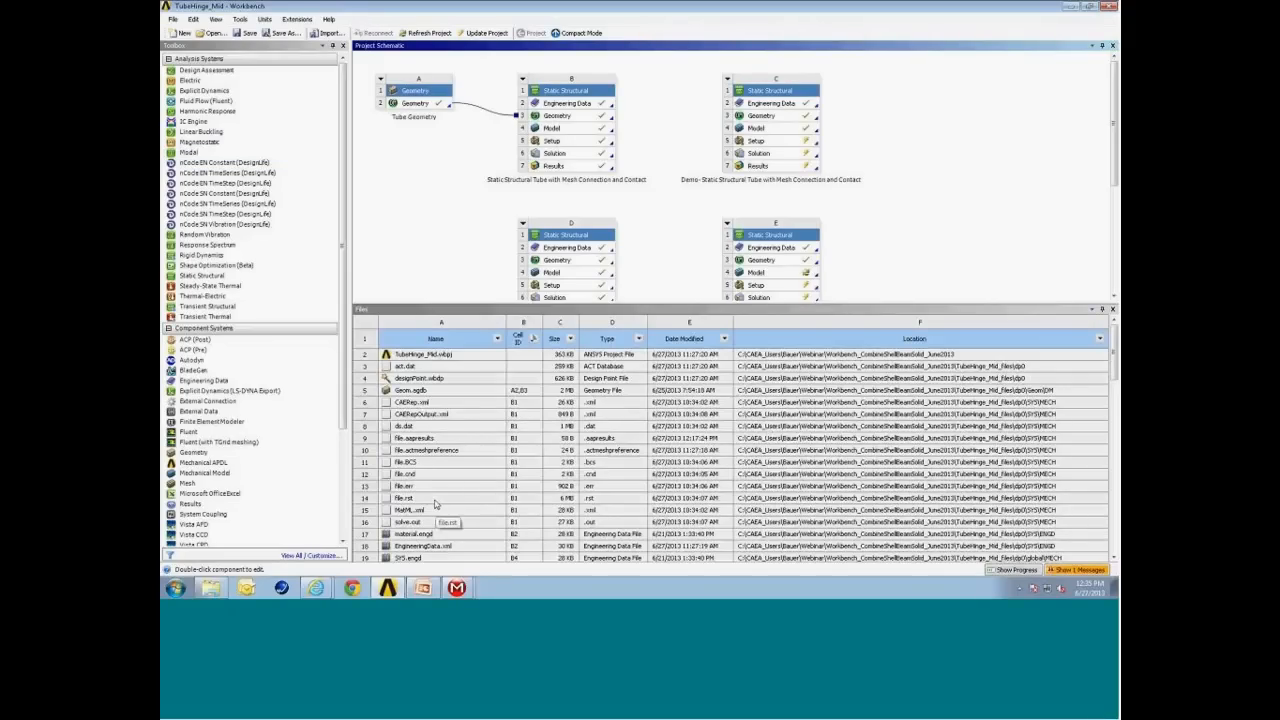
click(1112, 309)
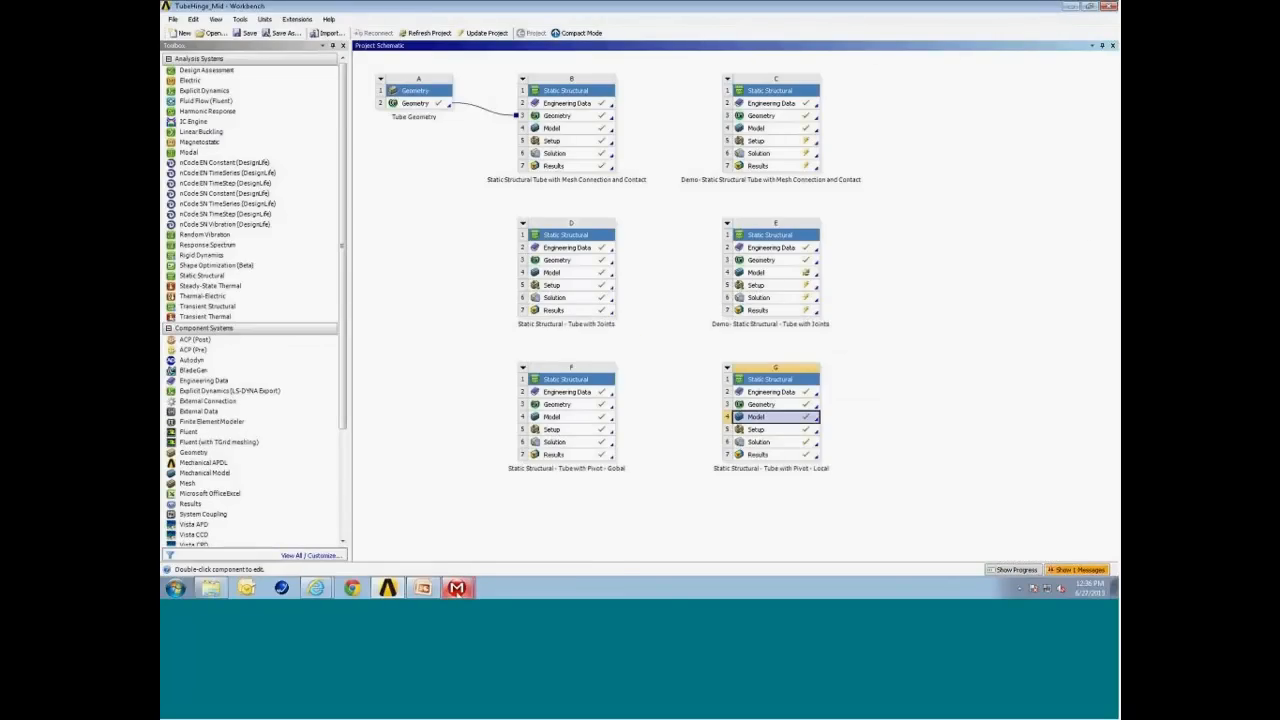
Switch back to the local submodel and inspect the Submodeling Type setting of the Structural DOF object
mouse_move(456, 588)
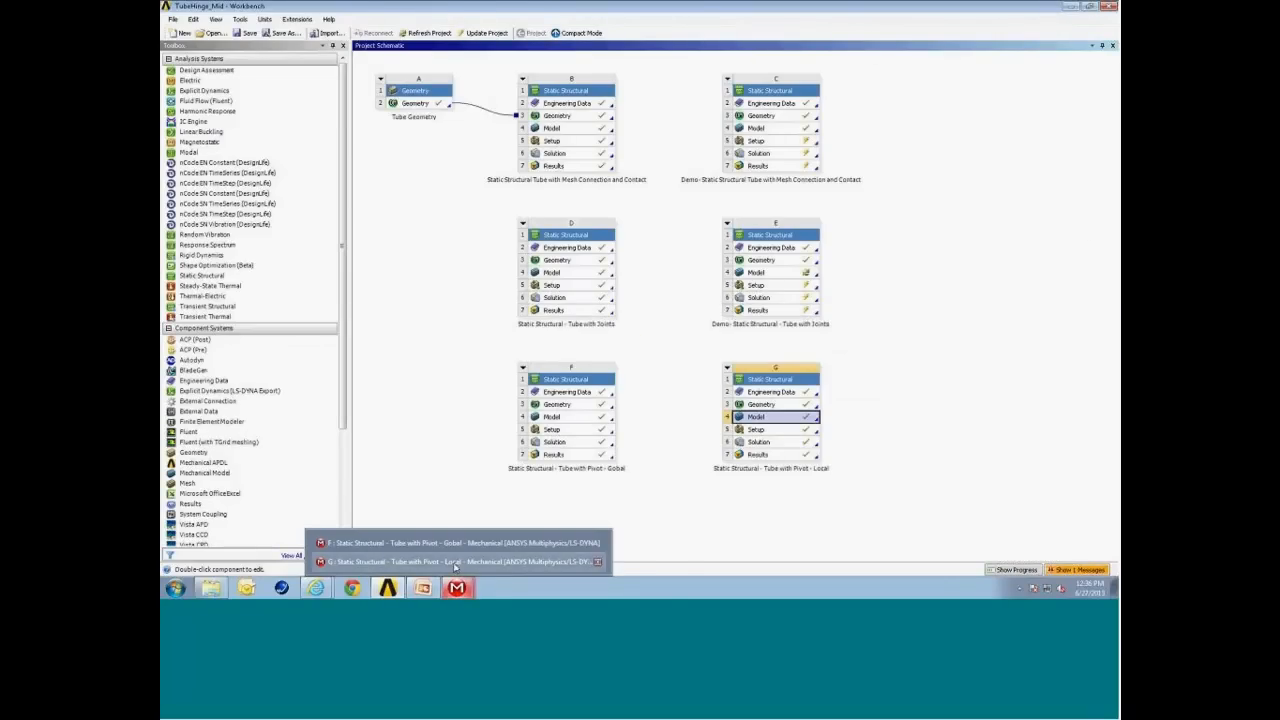
click(455, 562)
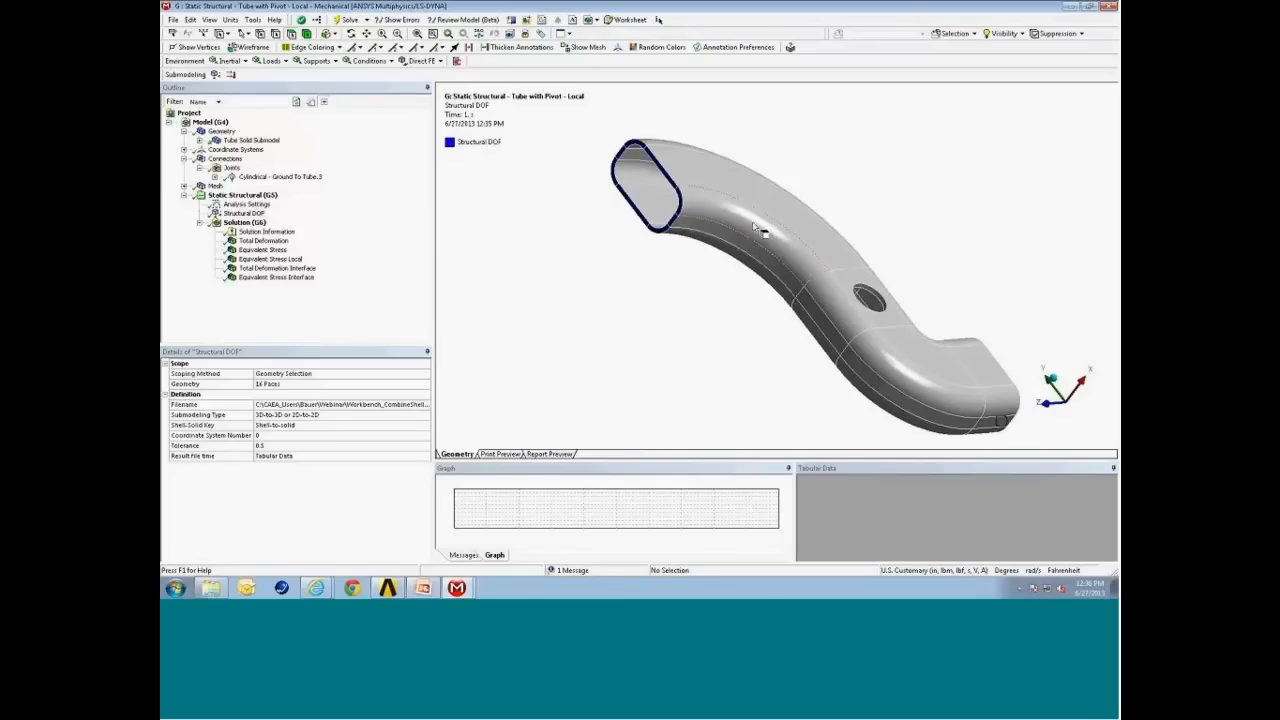
middle_drag(760, 222, 716, 280)
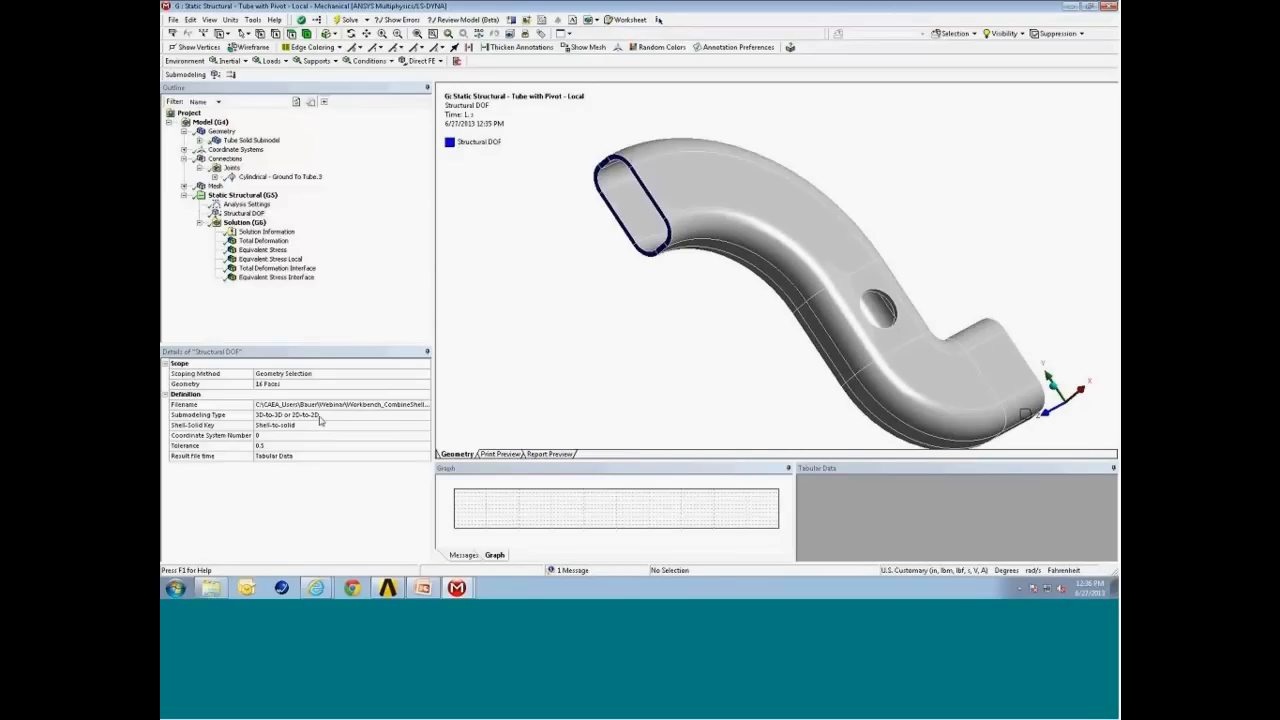
click(278, 416)
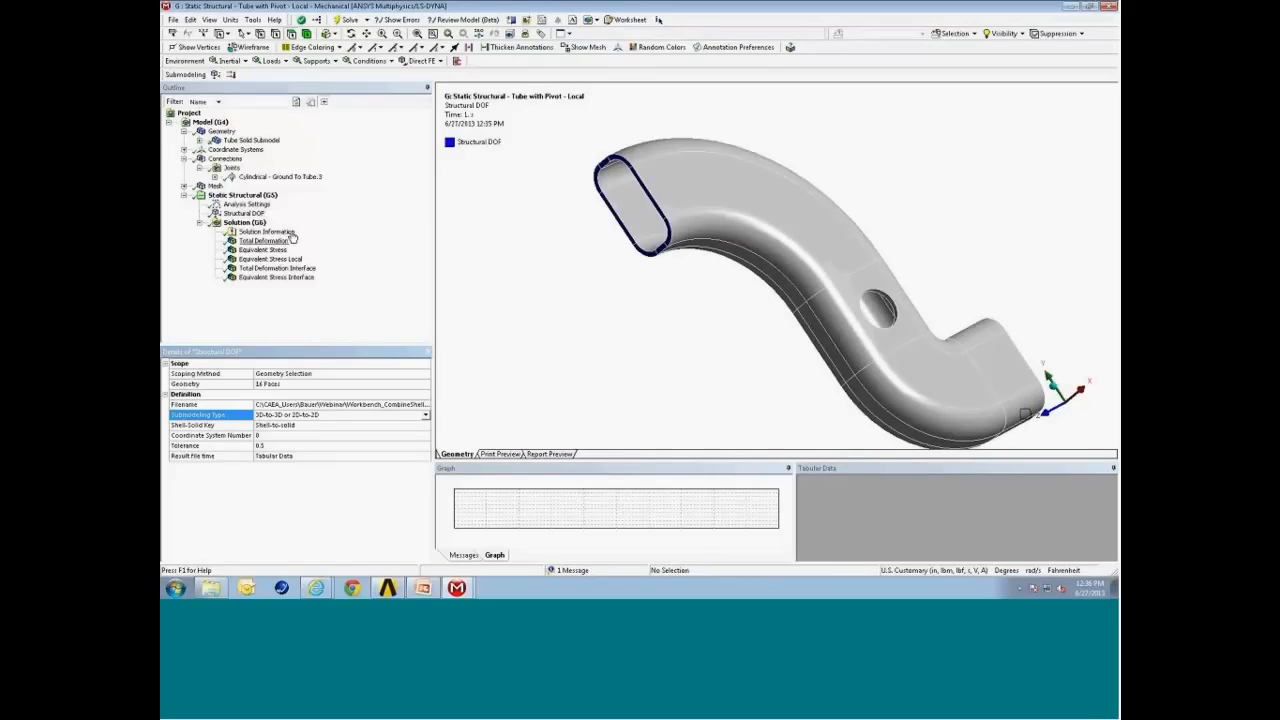
Review the Equivalent Stress and Total Deformation Interface results of the local solid submodel
click(280, 250)
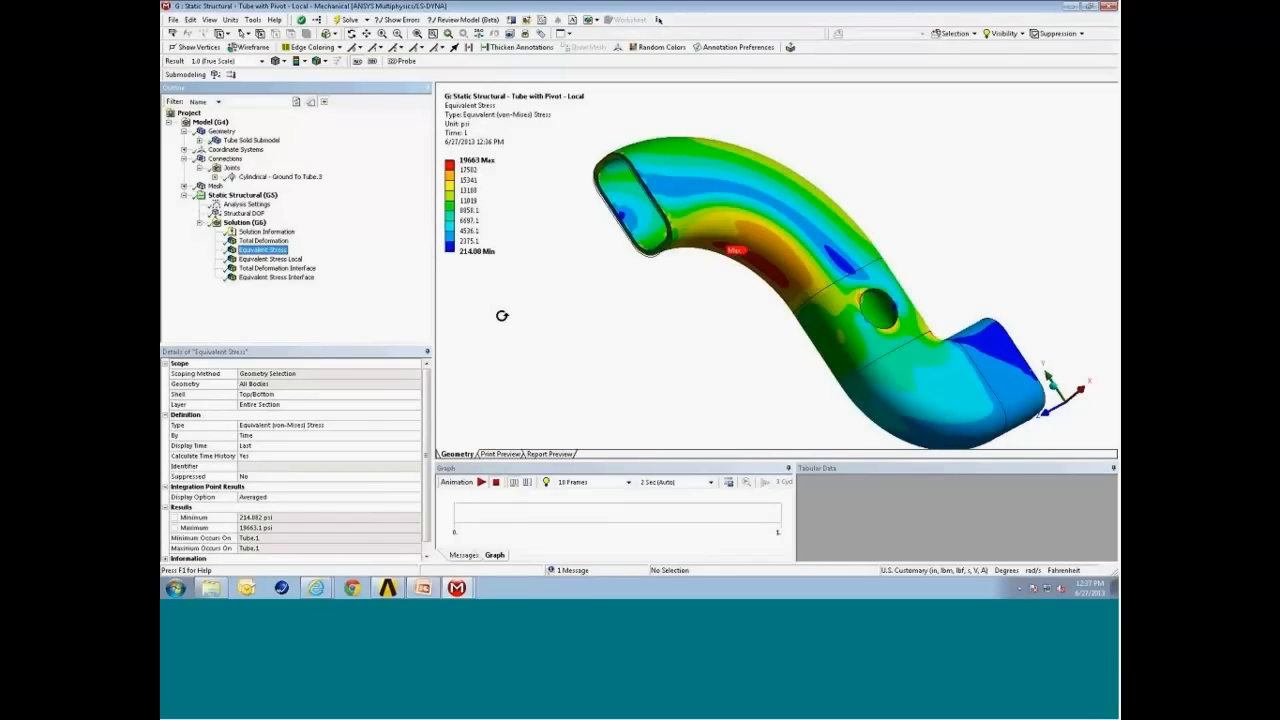
click(288, 268)
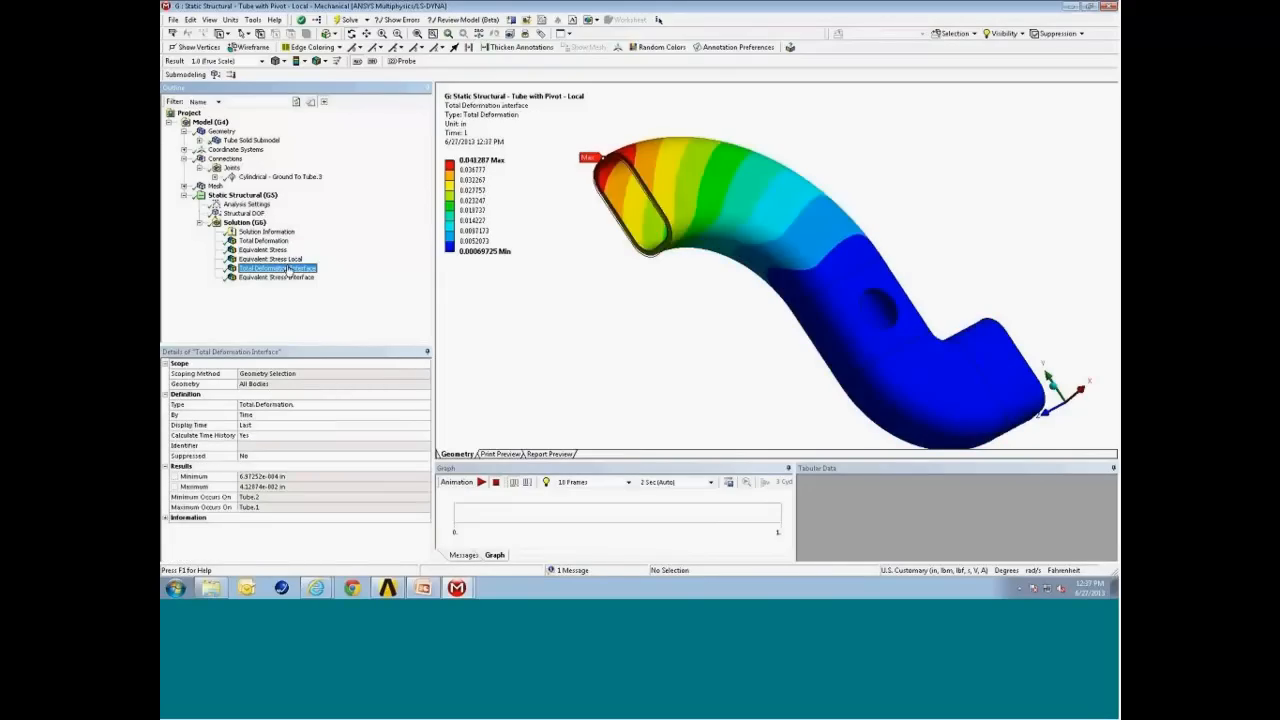
drag(650, 245, 678, 190)
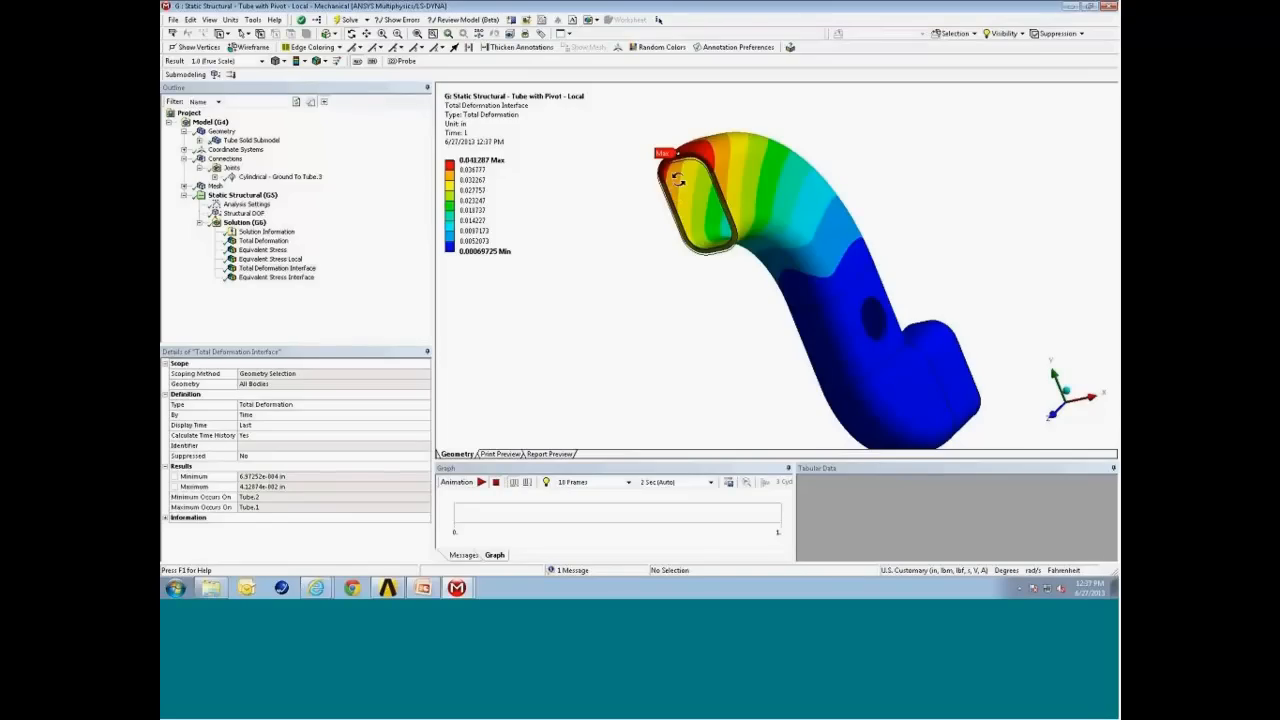
Switch to the Tube with Pivot - Global model and examine the Total Deformation Tube Bend result close up for comparison
click(457, 588)
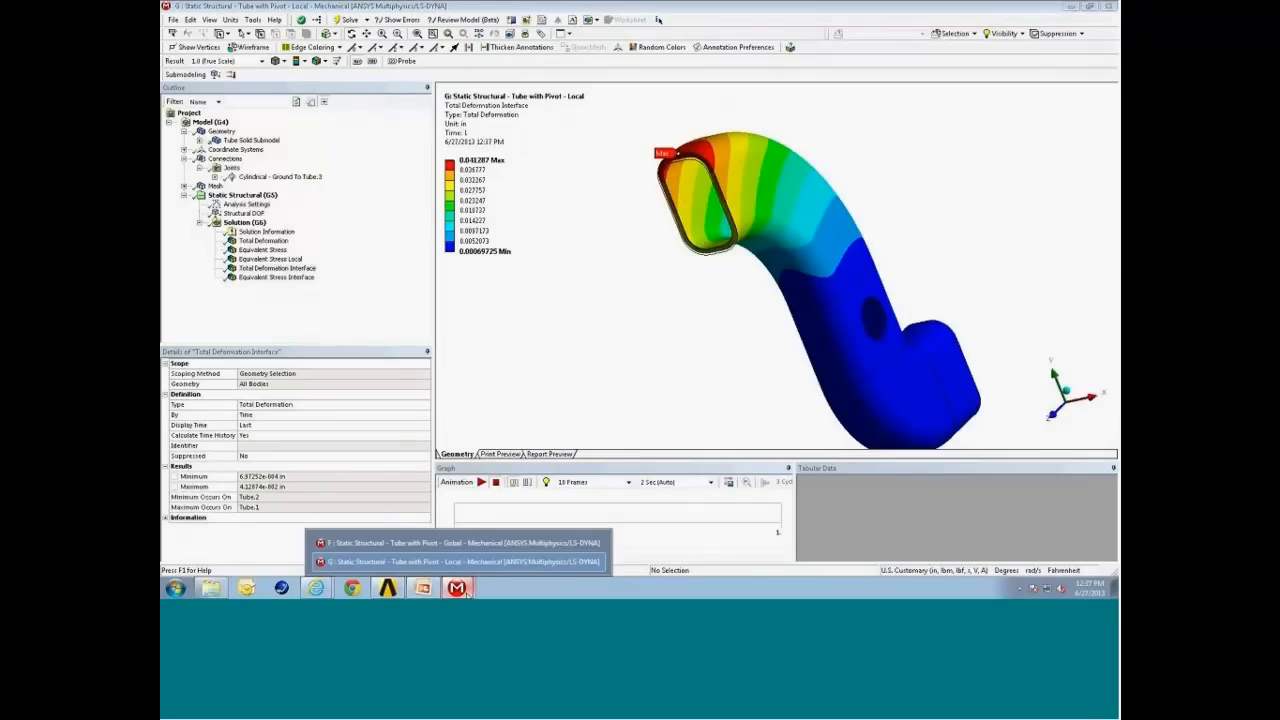
click(460, 542)
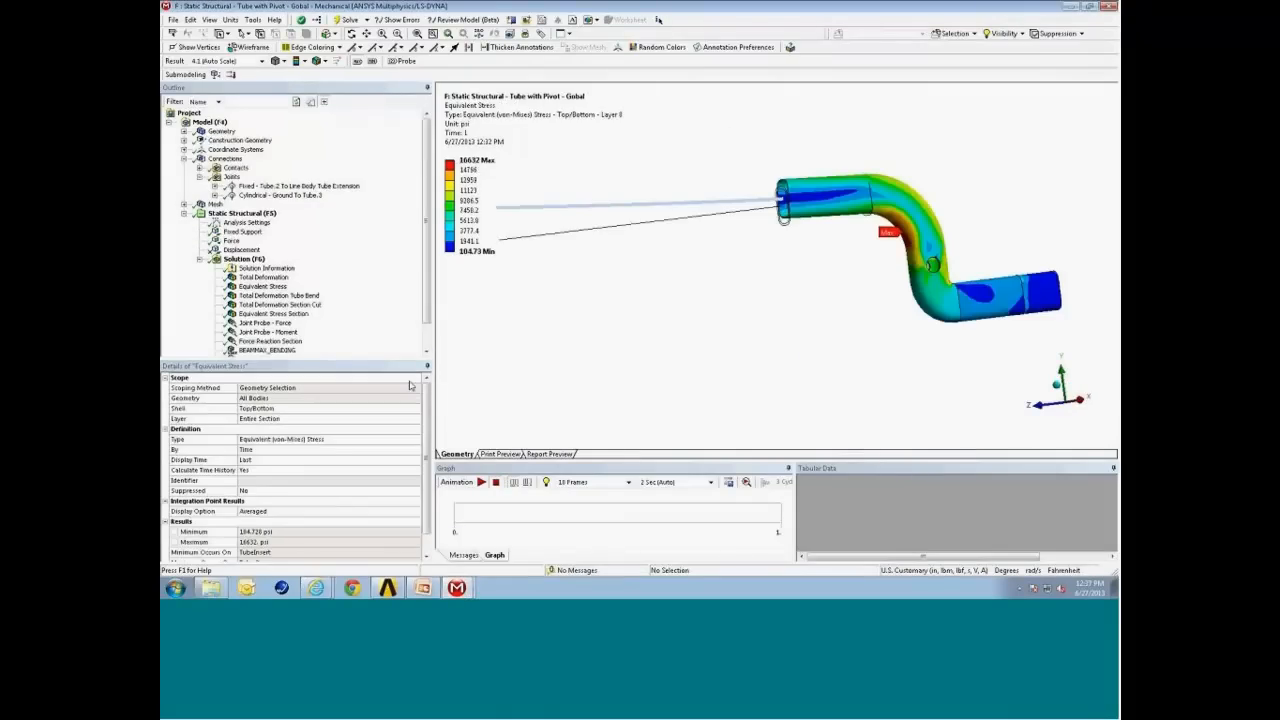
click(312, 296)
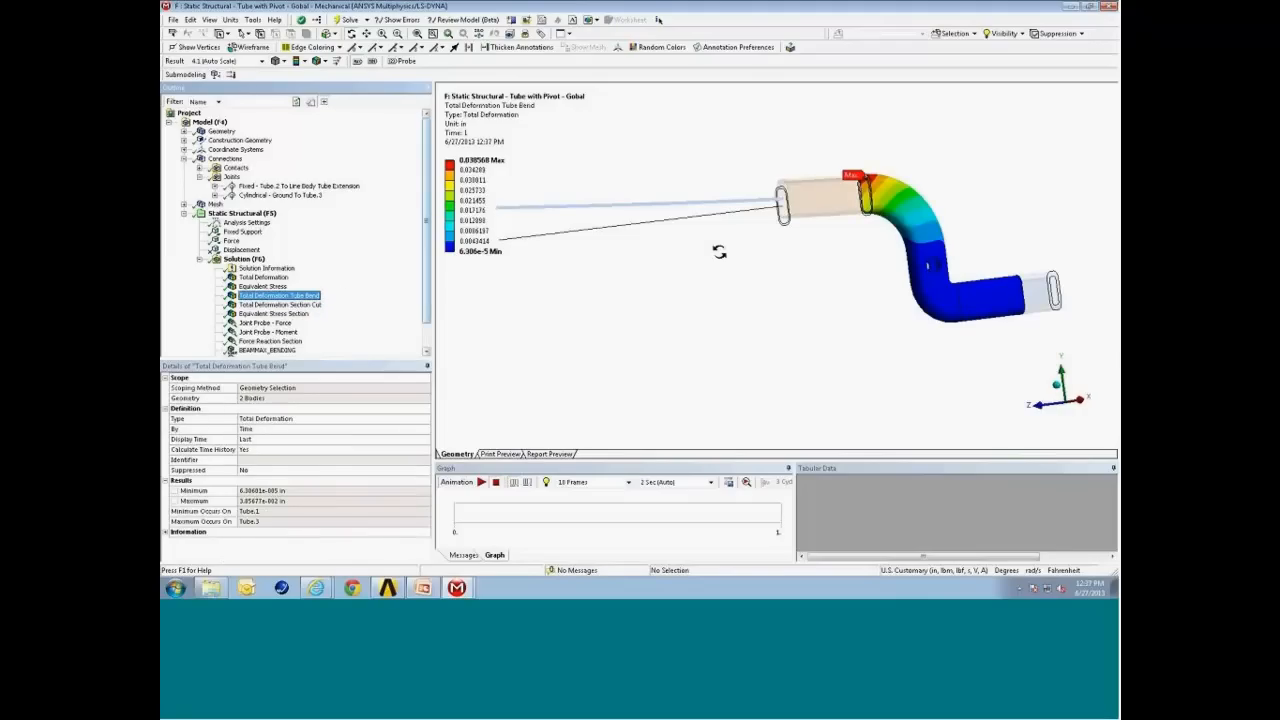
drag(837, 277, 547, 204)
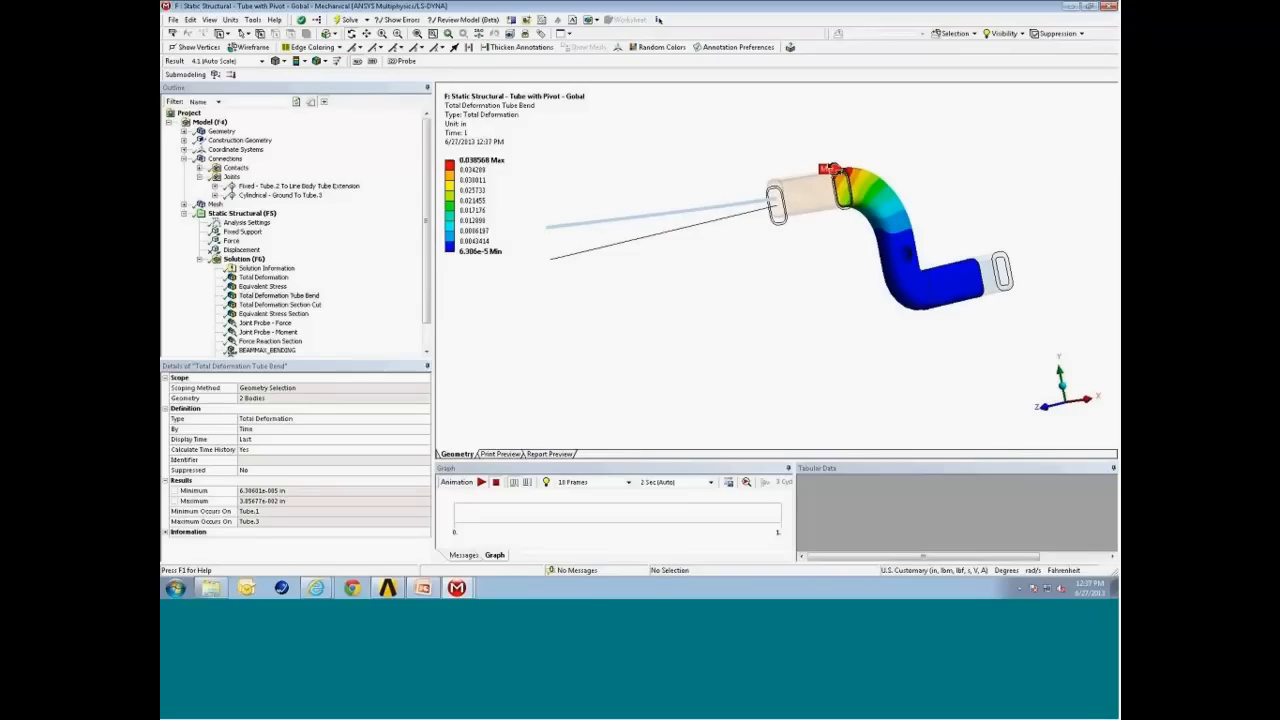
right_drag(810, 155, 962, 308)
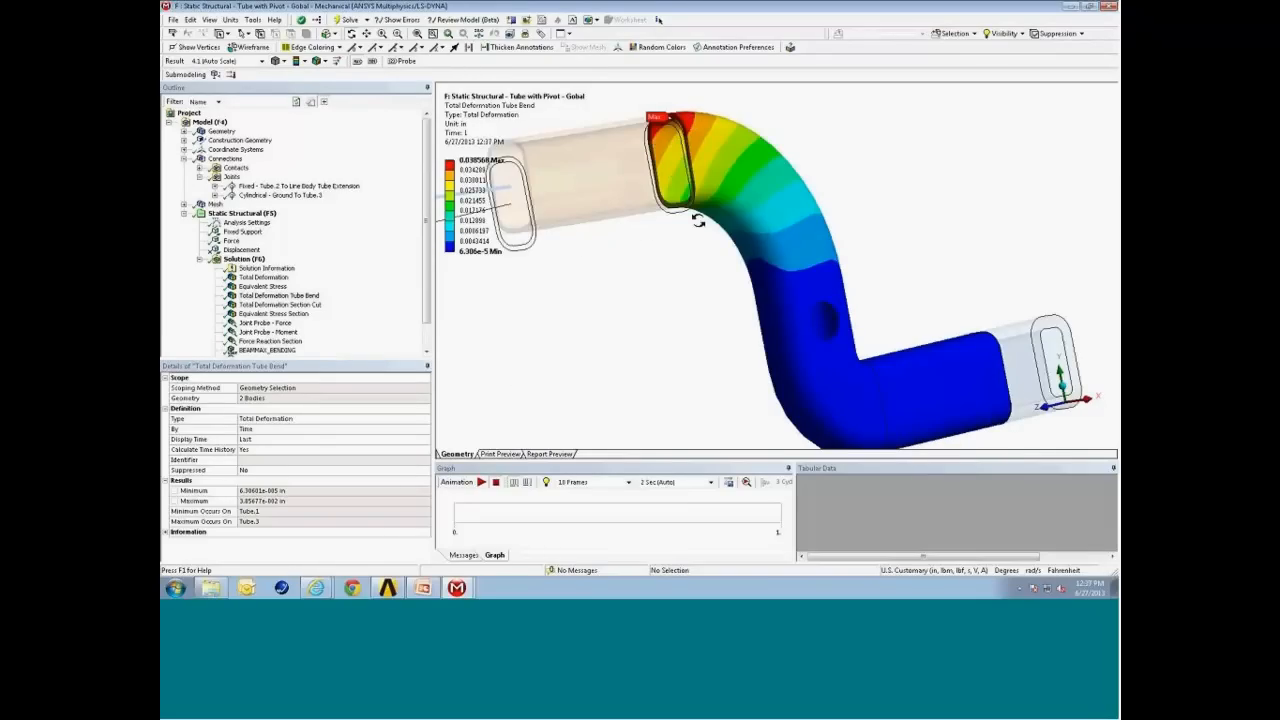
mouse_move(460, 590)
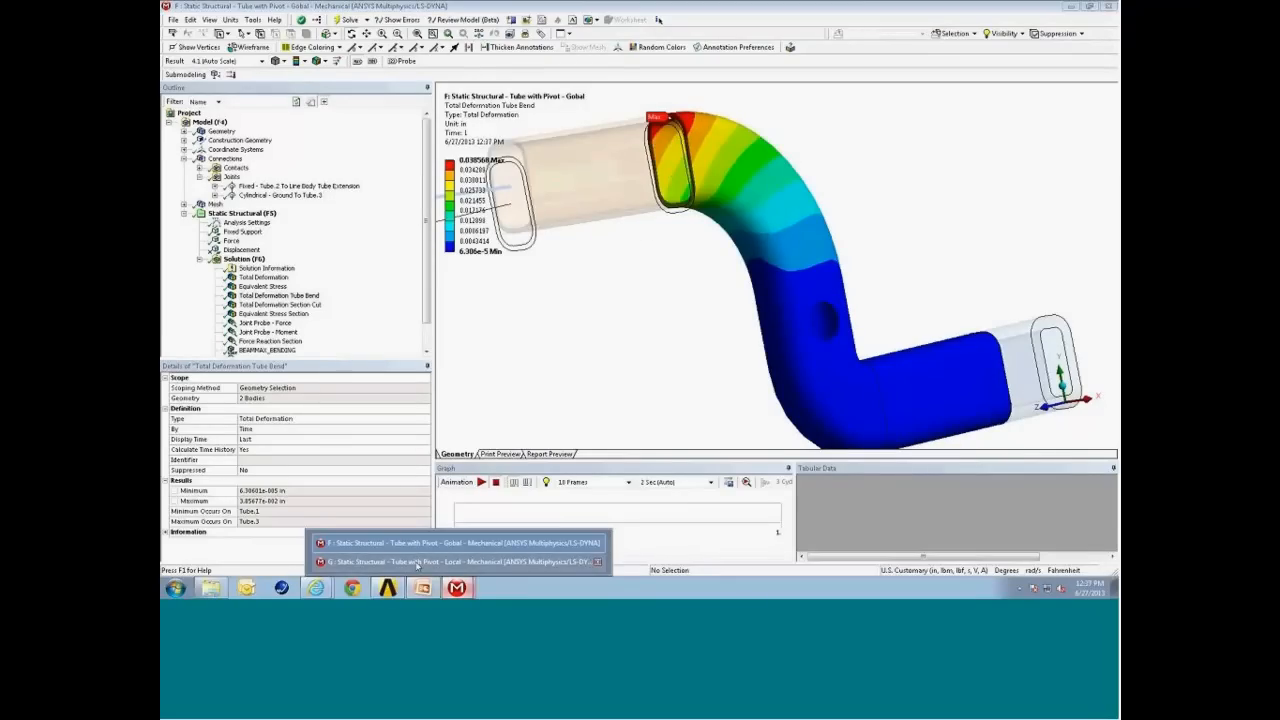
Switch to the Tube with Pivot - Local submodel and examine its Total Deformation Interface result from several angles
click(418, 562)
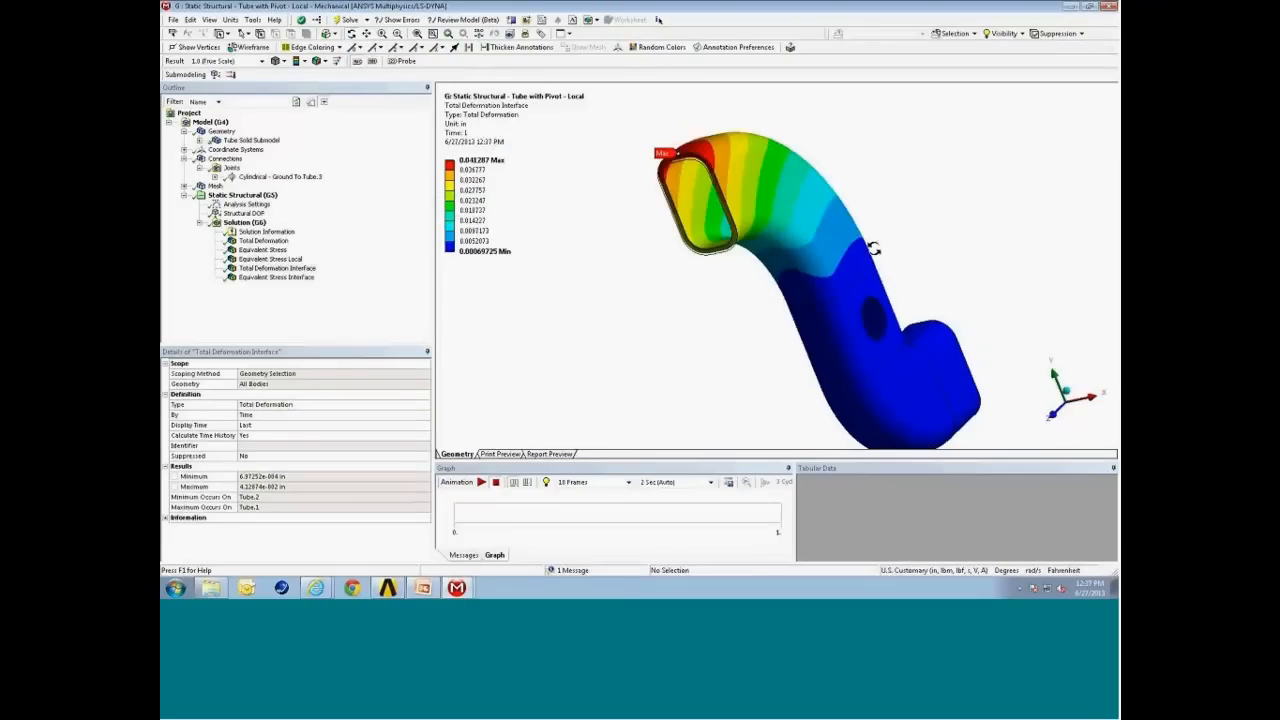
drag(897, 243, 877, 220)
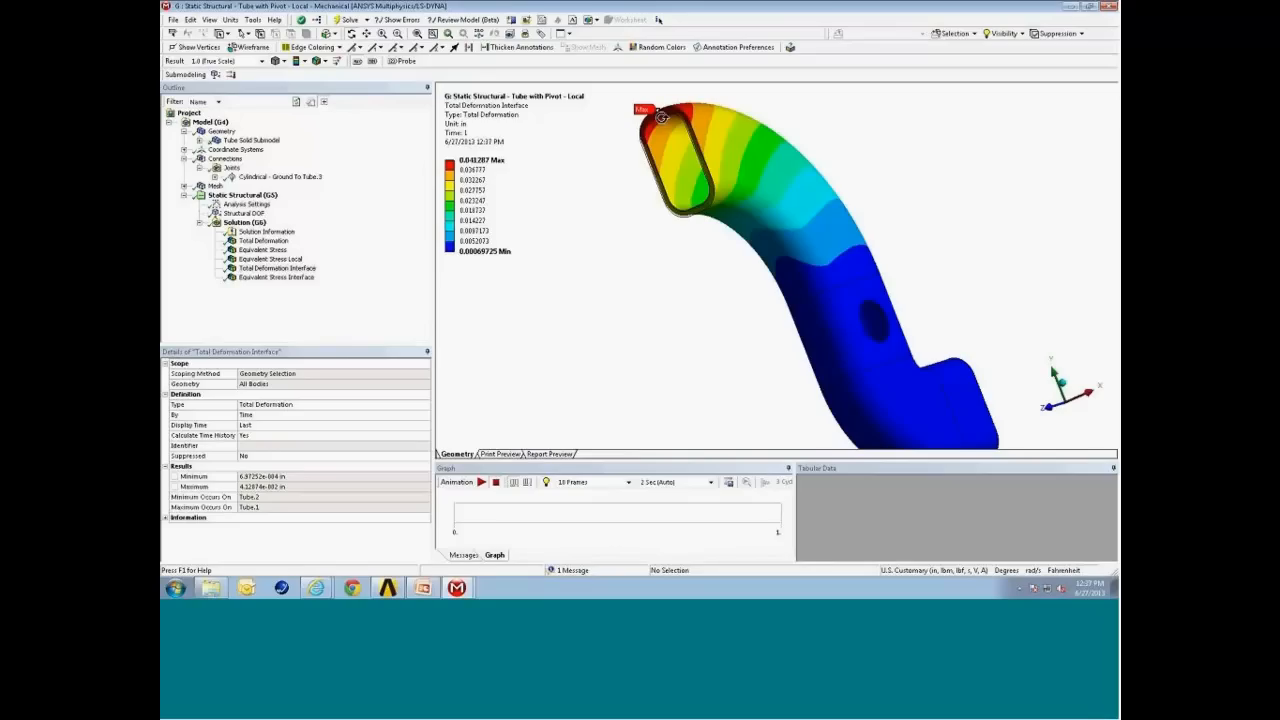
drag(847, 246, 826, 277)
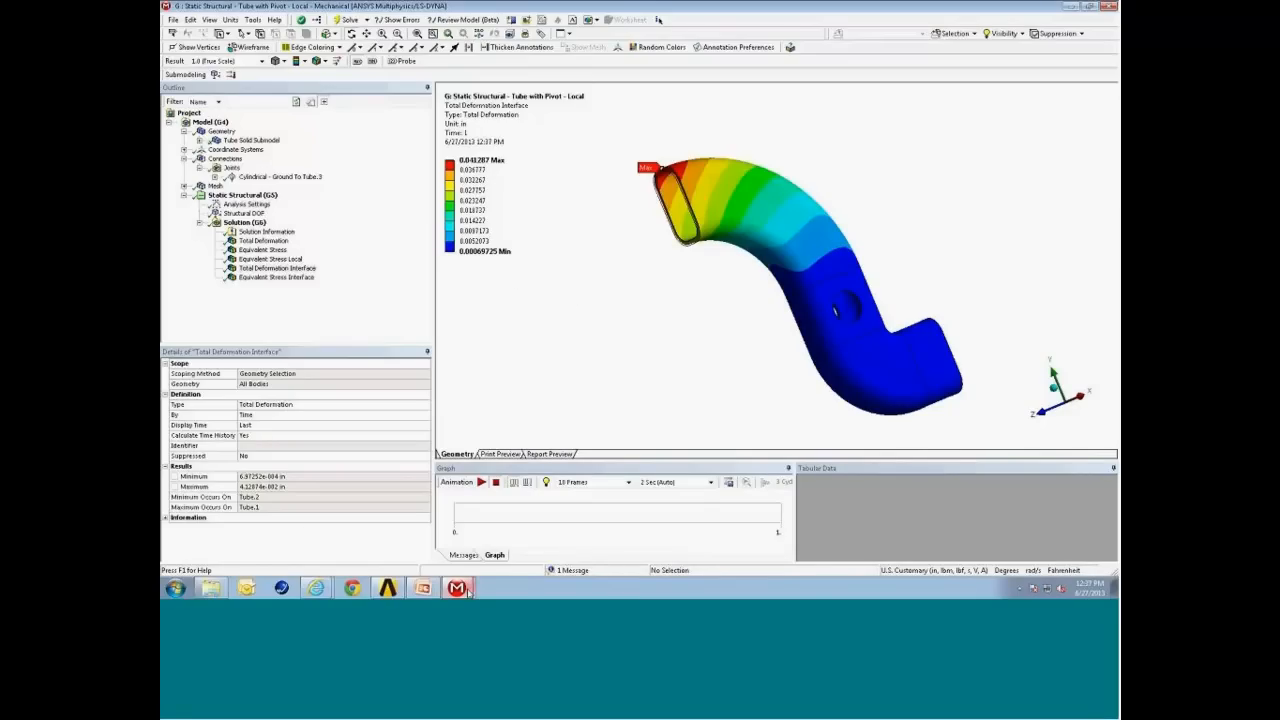
Switch to the Tube with Pivot - Global model and display its Equivalent Stress result with the element mesh shown
mouse_move(467, 590)
click(399, 549)
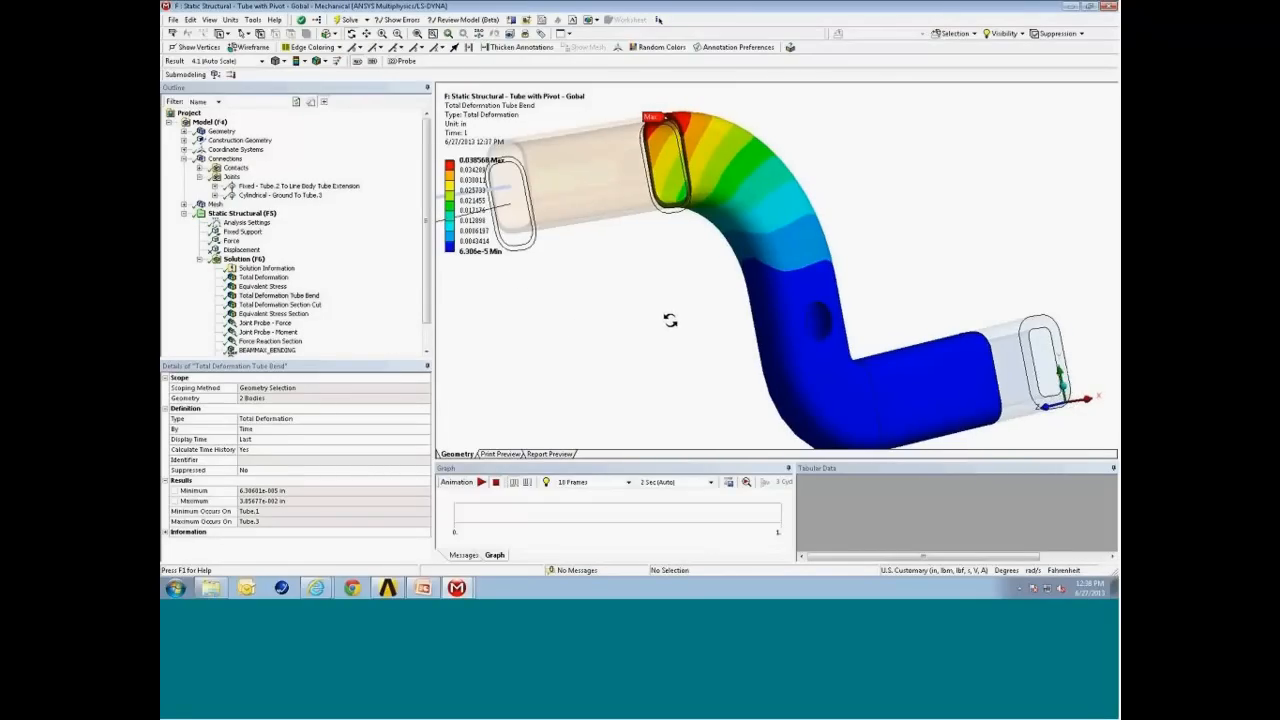
click(270, 287)
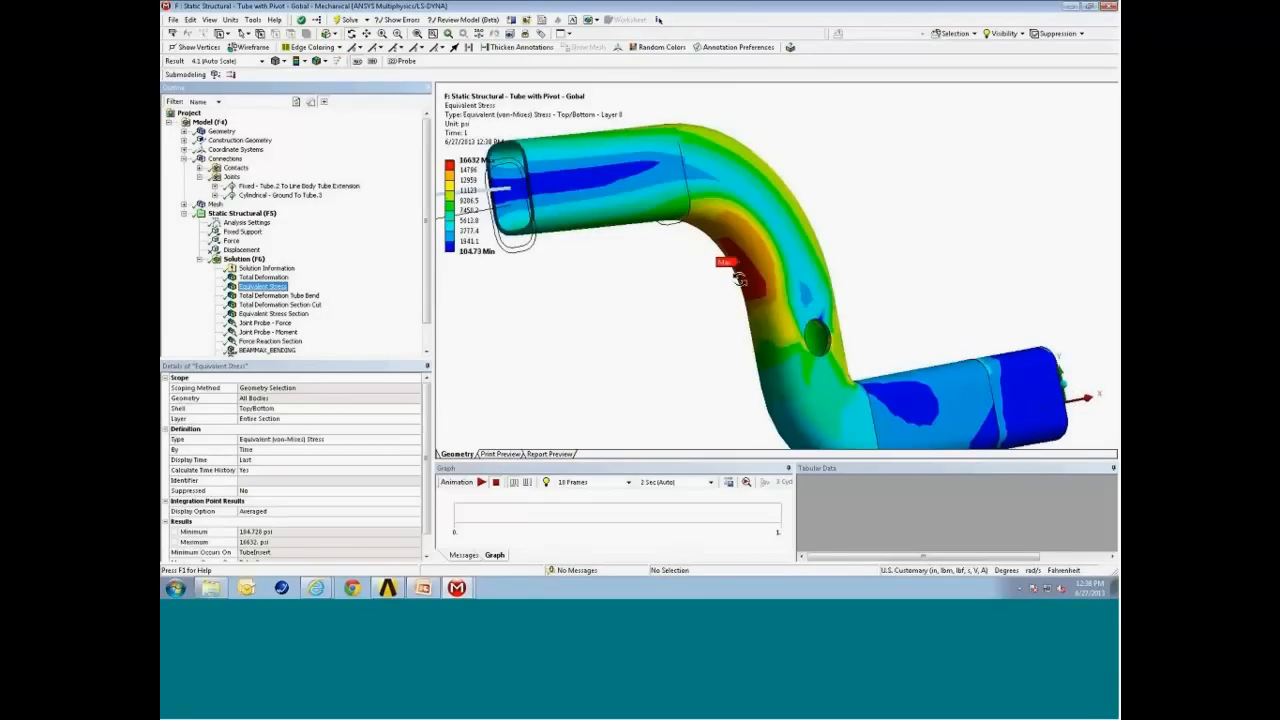
drag(738, 278, 764, 290)
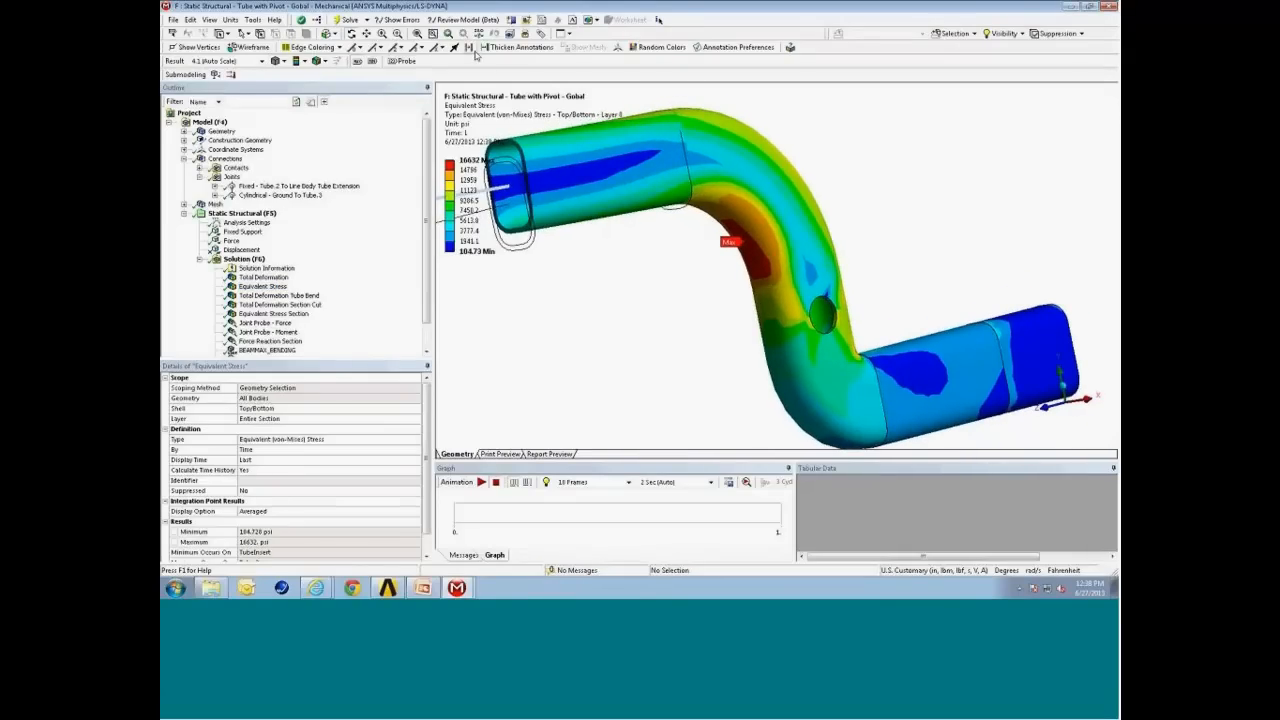
click(319, 61)
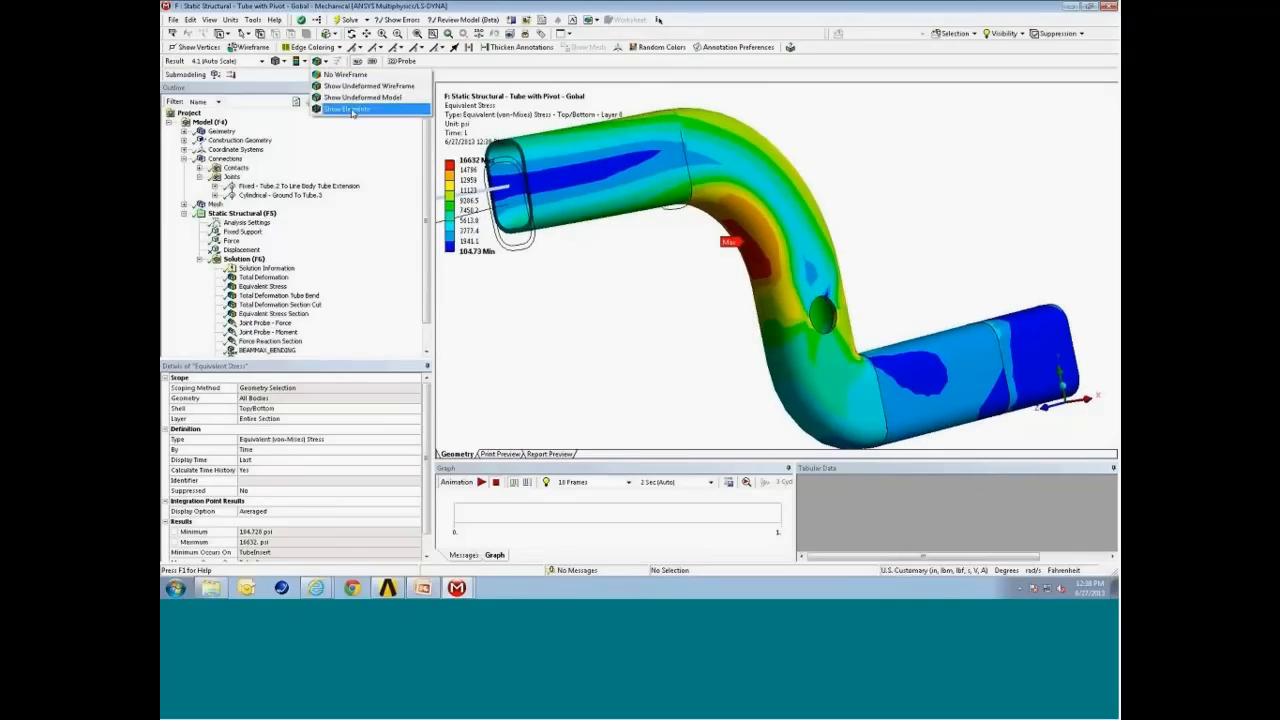
click(349, 109)
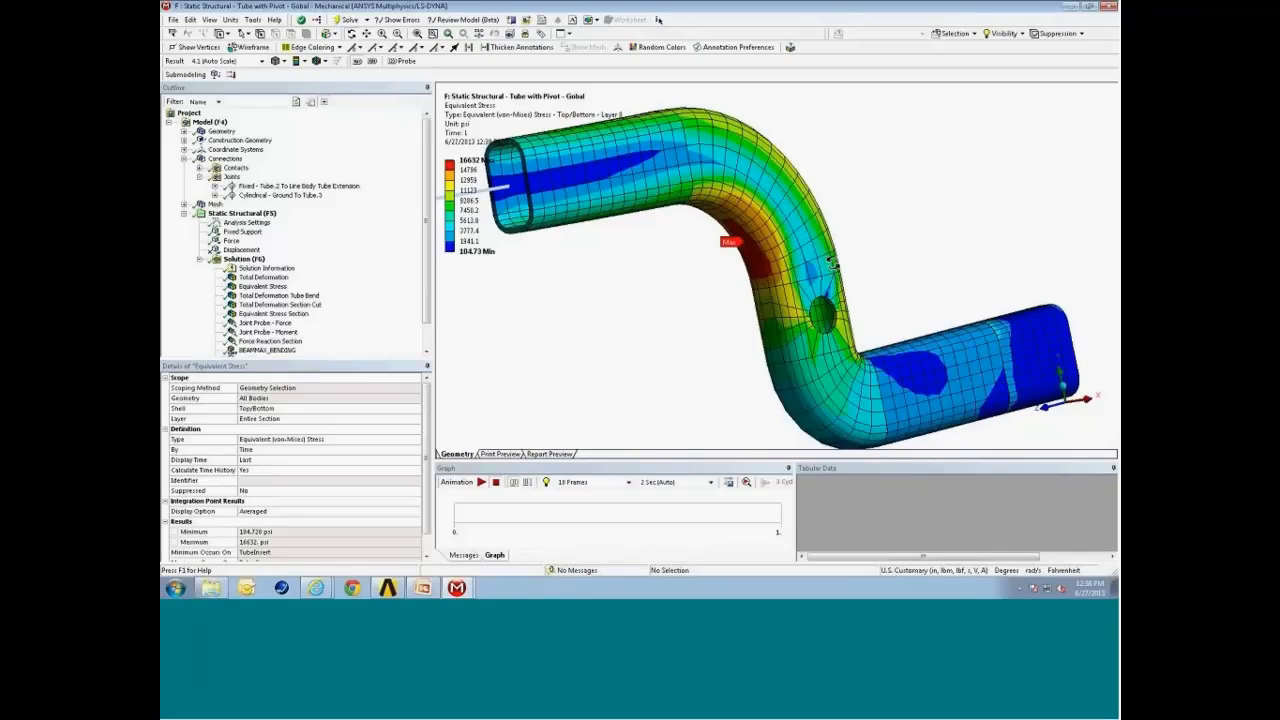
Return to the local submodel and display its Equivalent Stress result with the element mesh shown for comparison with the global mesh
mouse_move(430, 580)
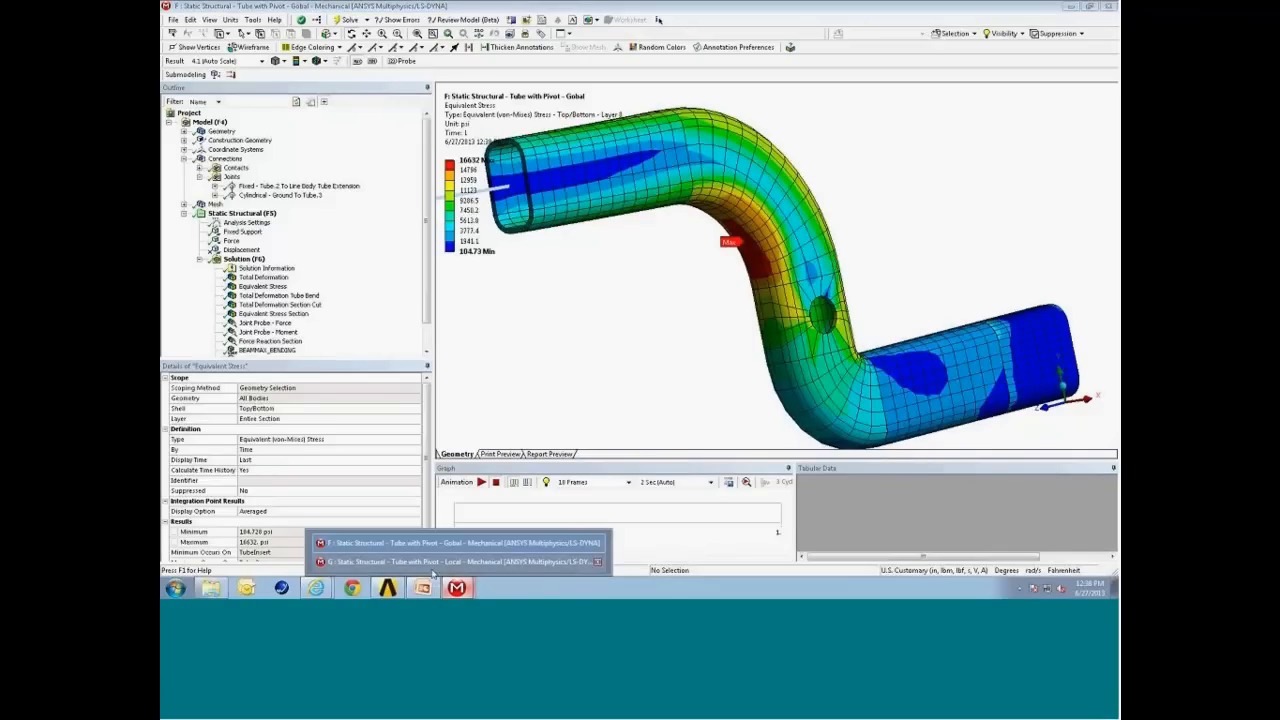
click(455, 561)
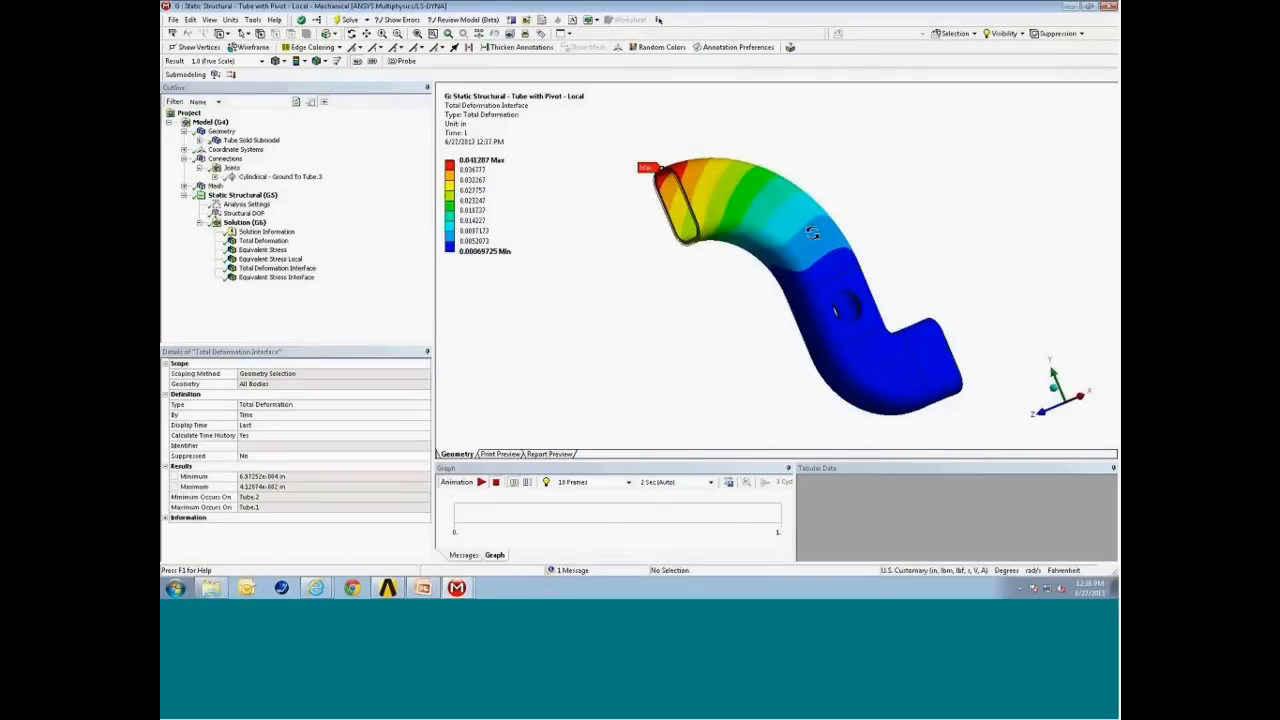
click(266, 250)
middle_drag(894, 273, 762, 212)
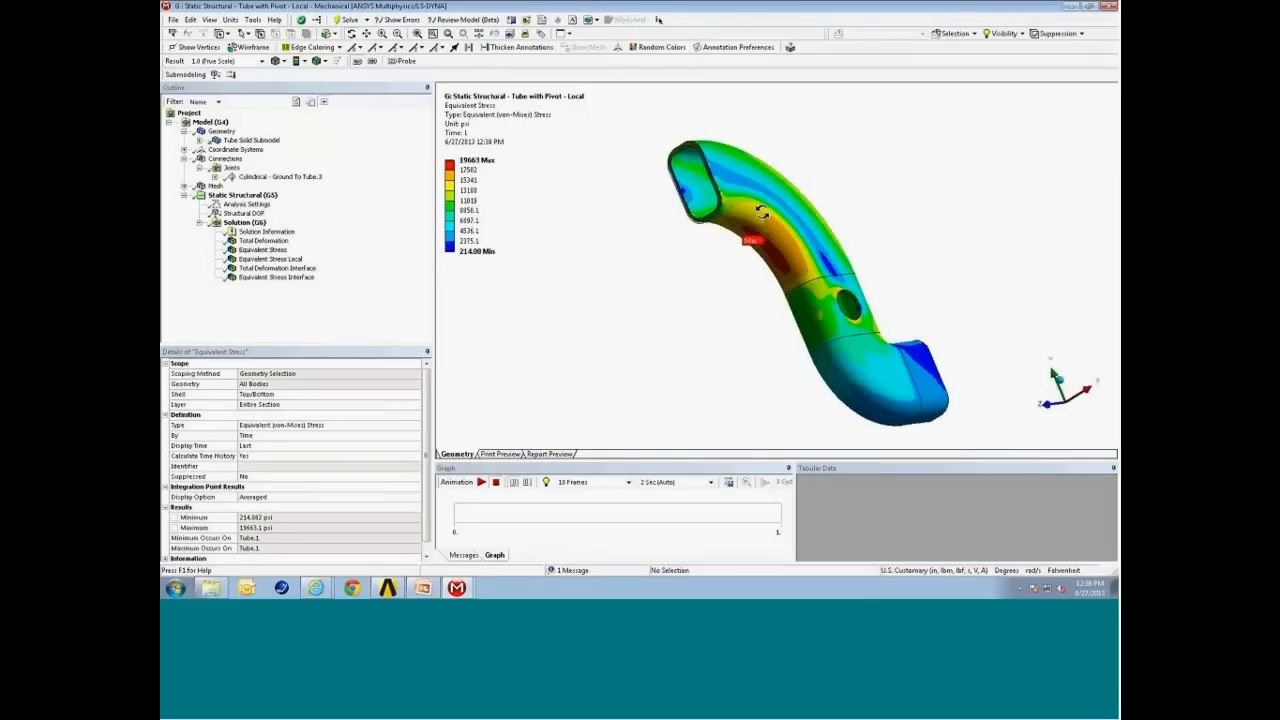
click(318, 61)
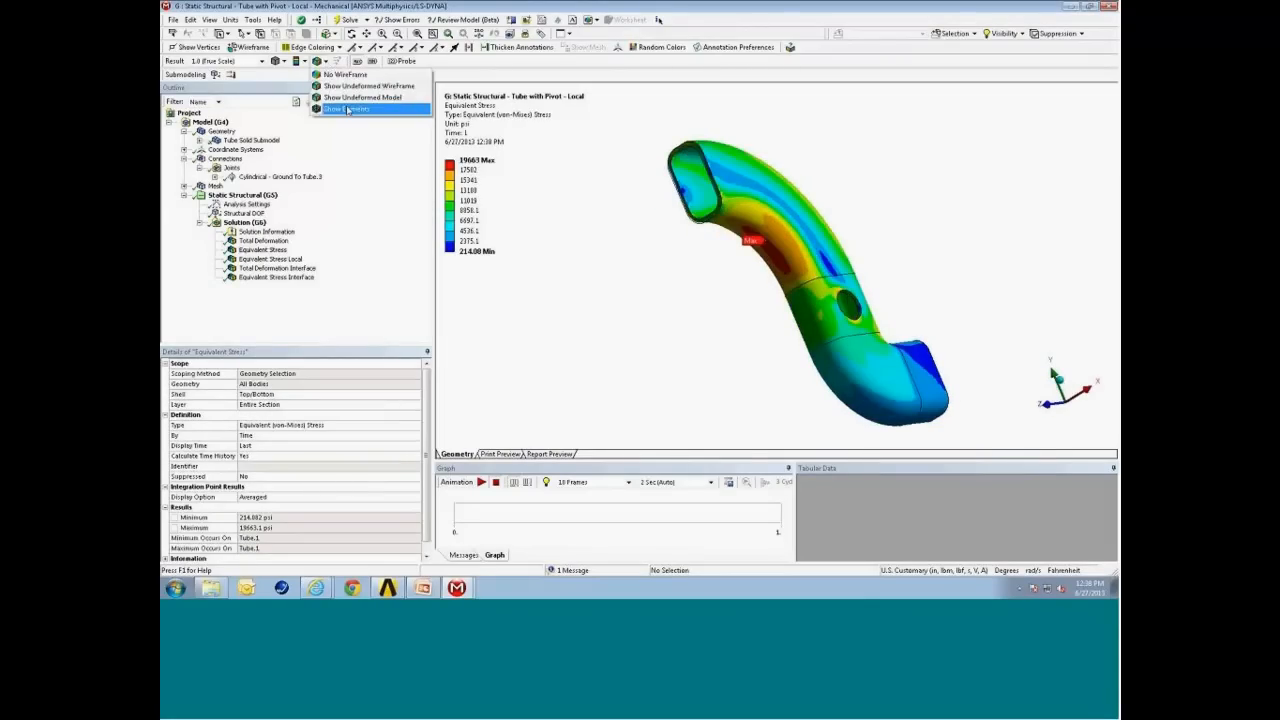
click(346, 109)
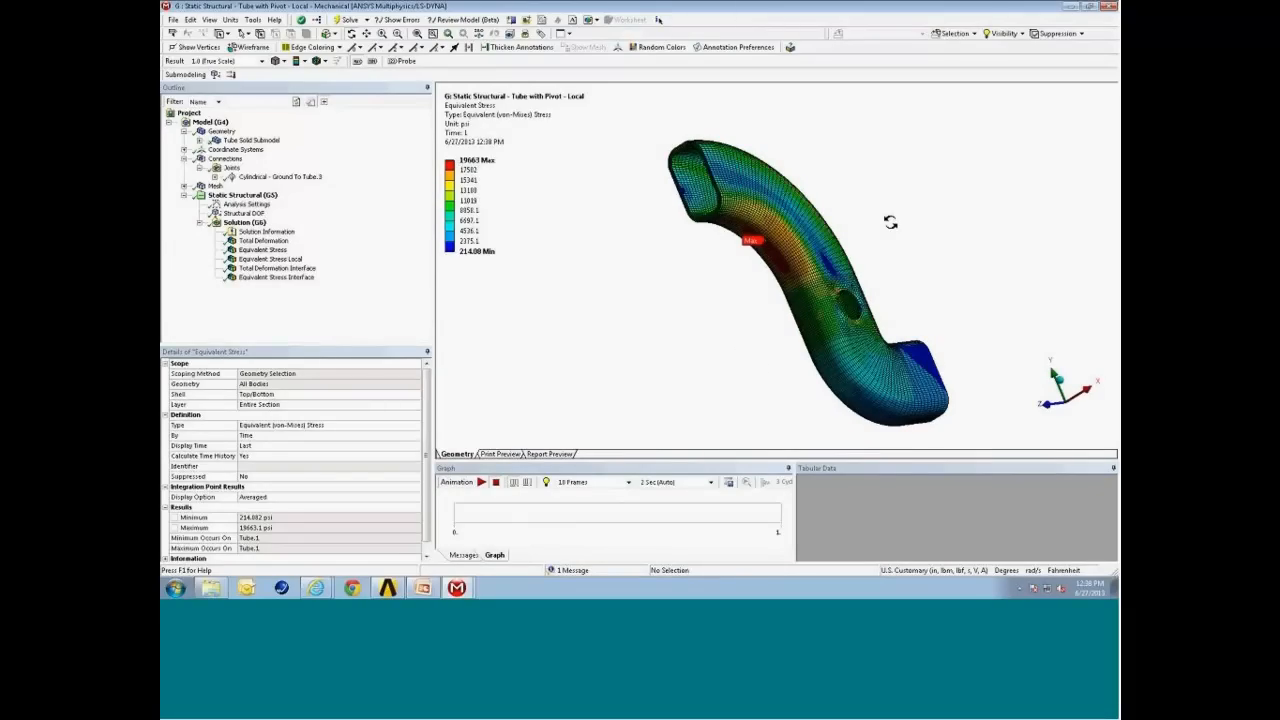
drag(890, 222, 795, 232)
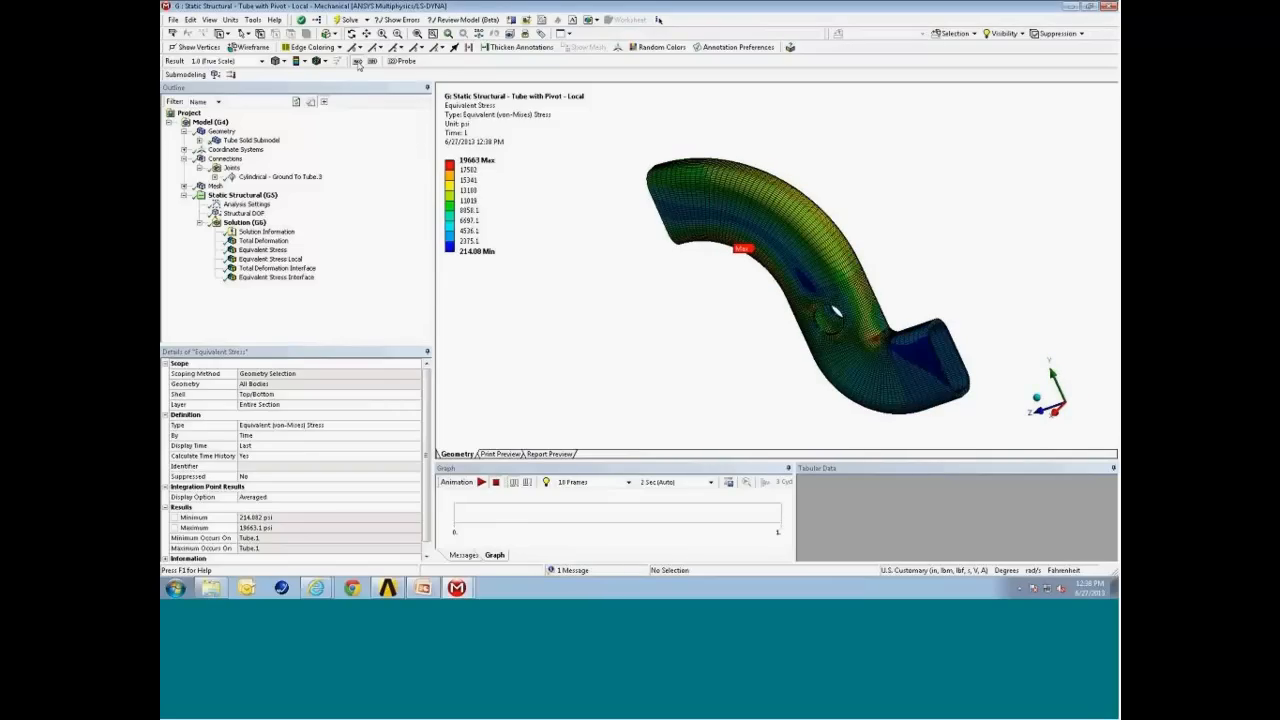
Show the local Equivalent Stress result without wireframe and examine the stress close up around the pivot hole and the lower bend
click(326, 62)
click(360, 71)
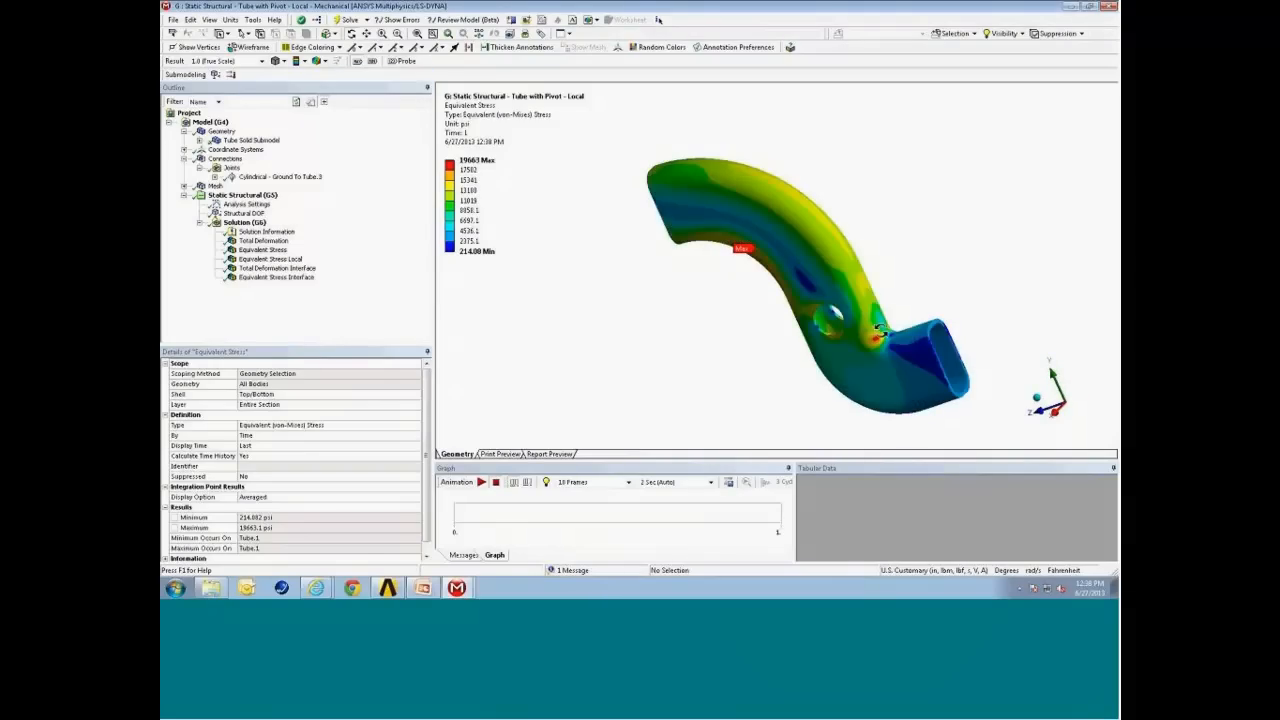
drag(827, 297, 920, 371)
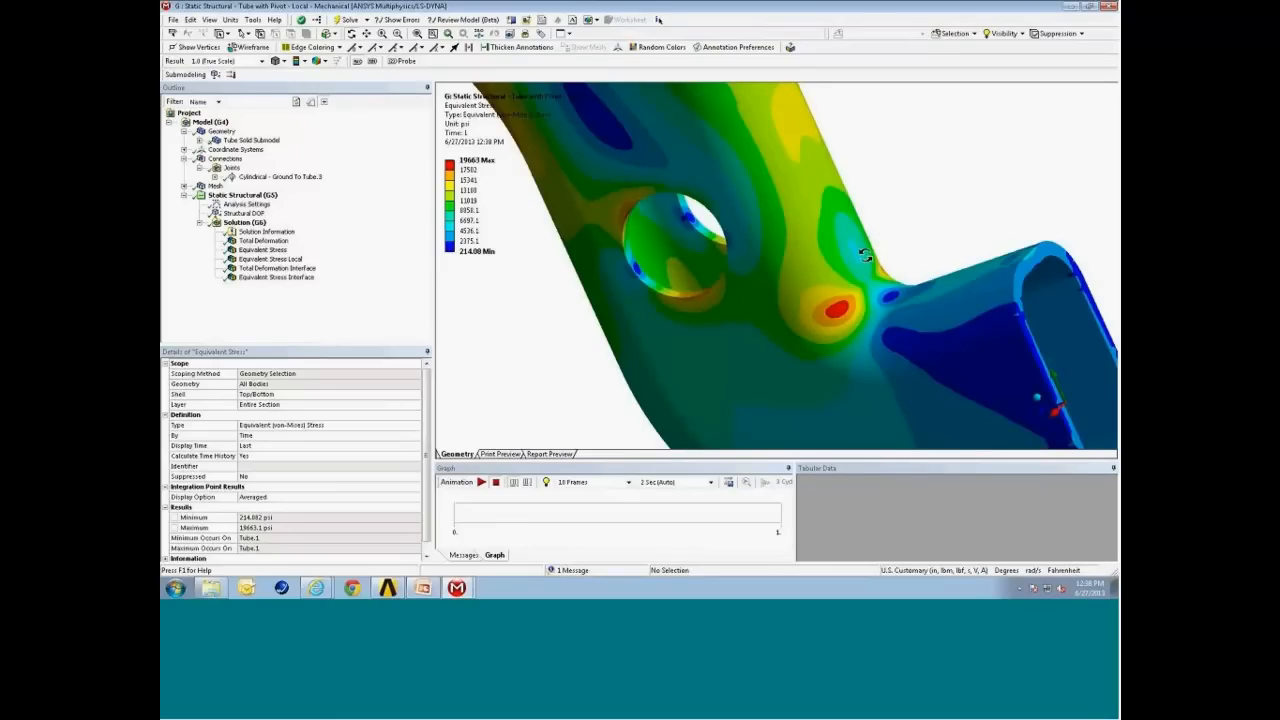
drag(864, 256, 869, 260)
drag(712, 250, 712, 308)
scroll(713, 309, down, 5)
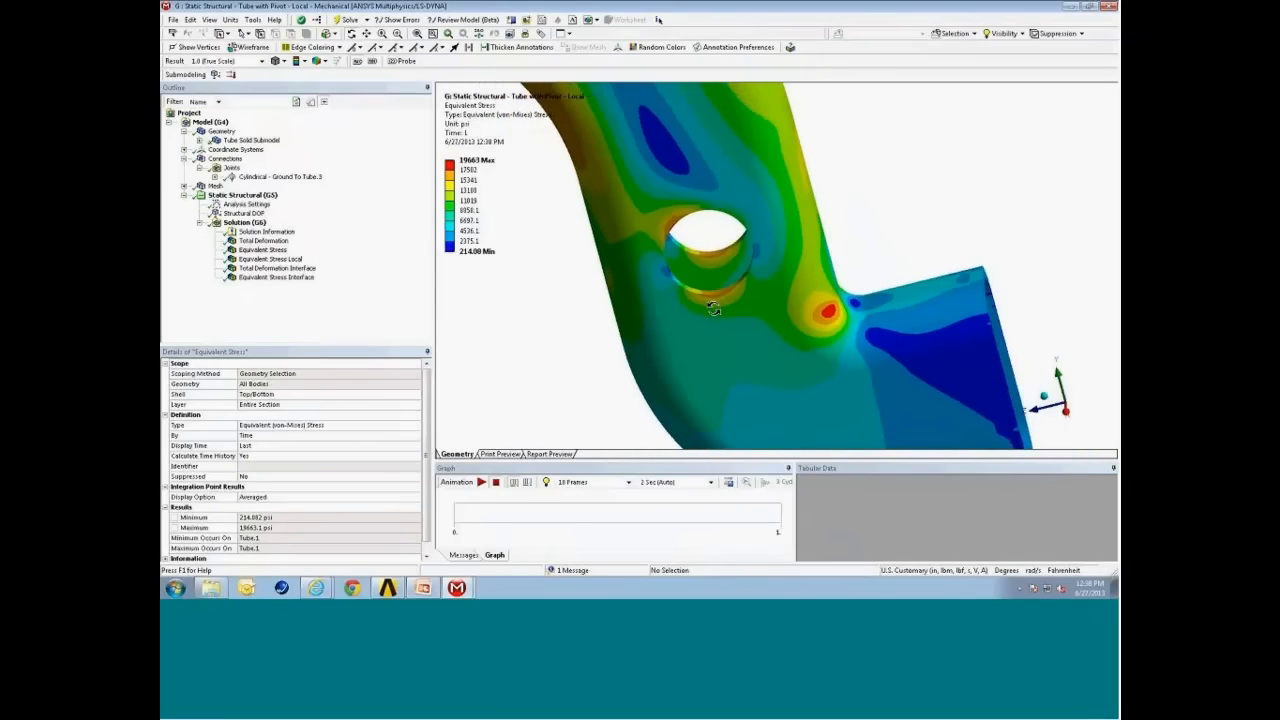